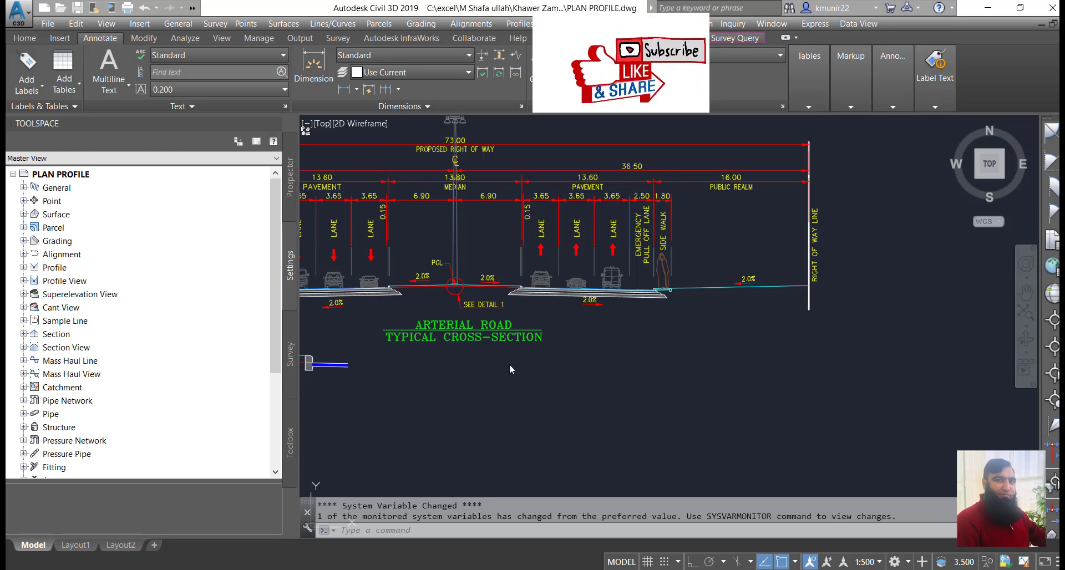
- Zoom around the cross-section to inspect the PGL crown and curb detail
scroll(585, 288, "down", 5)
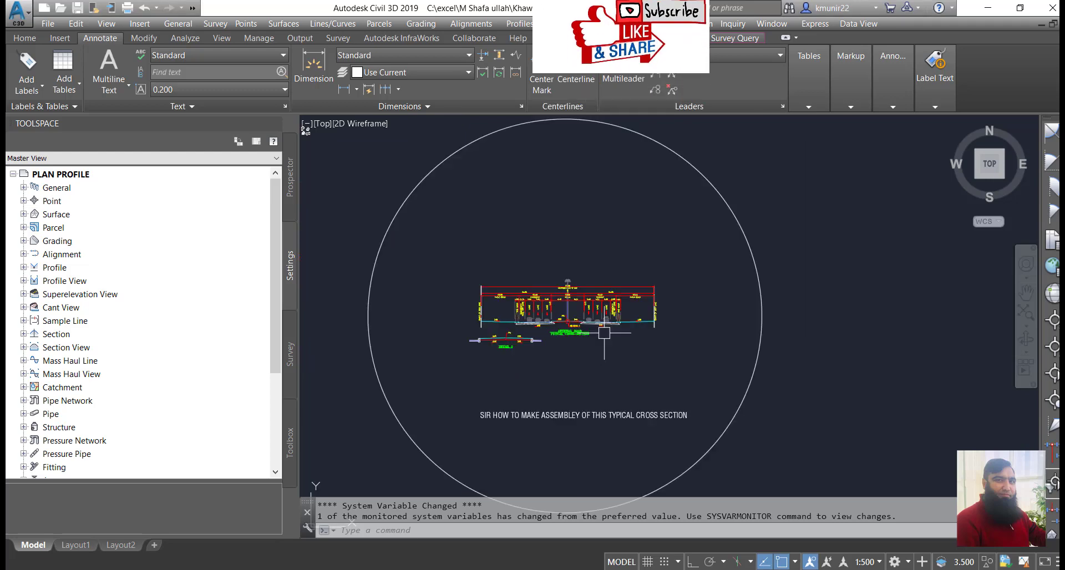
scroll(586, 288, "up", 6)
scroll(517, 378, "up", 2)
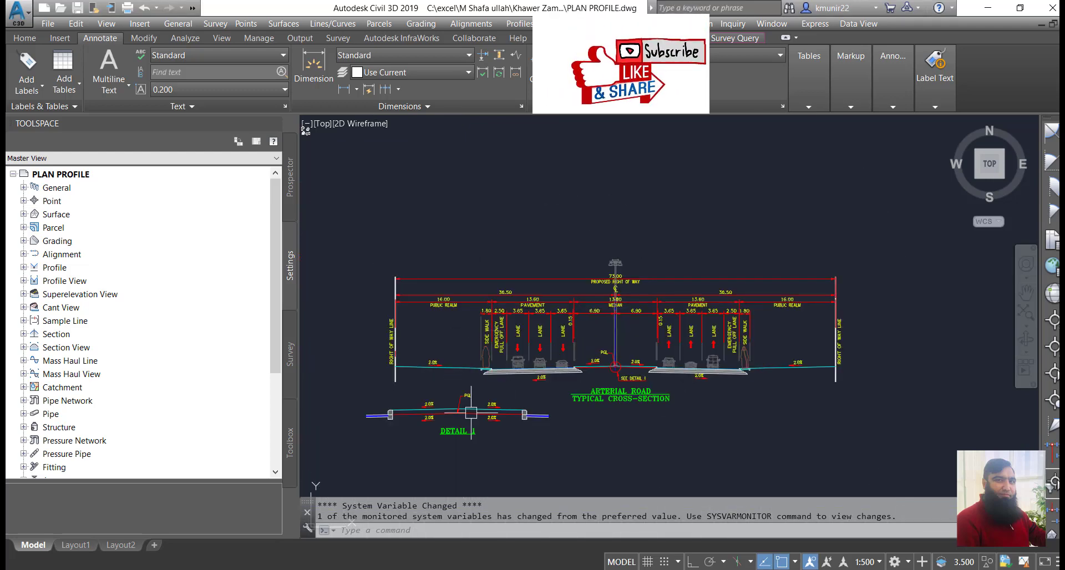
scroll(542, 376, "up", 7)
scroll(543, 252, "down", 5)
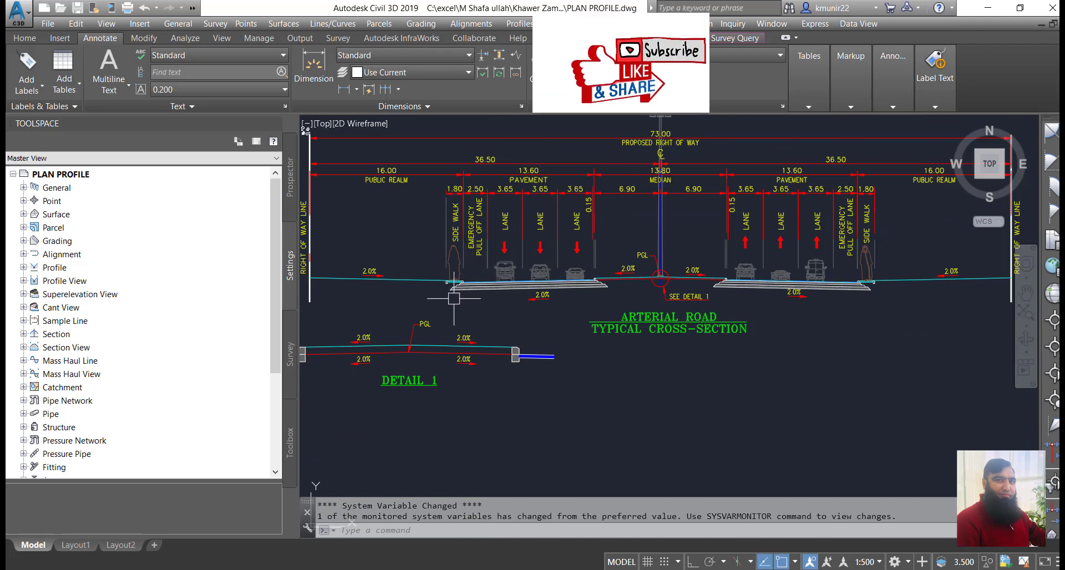
scroll(454, 295, "up", 2)
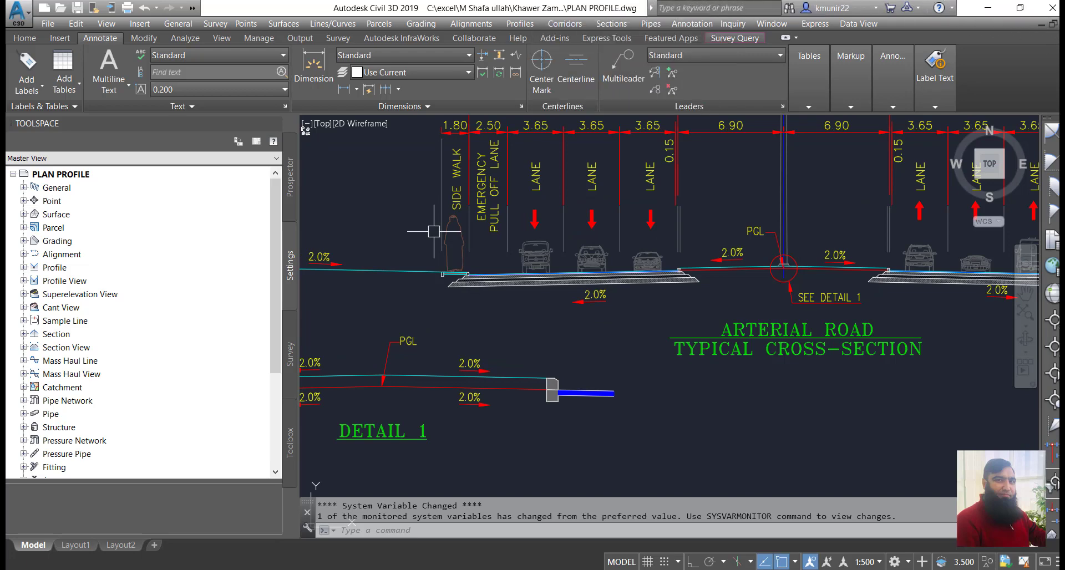
scroll(471, 239, "down", 4)
scroll(447, 273, "up", 2)
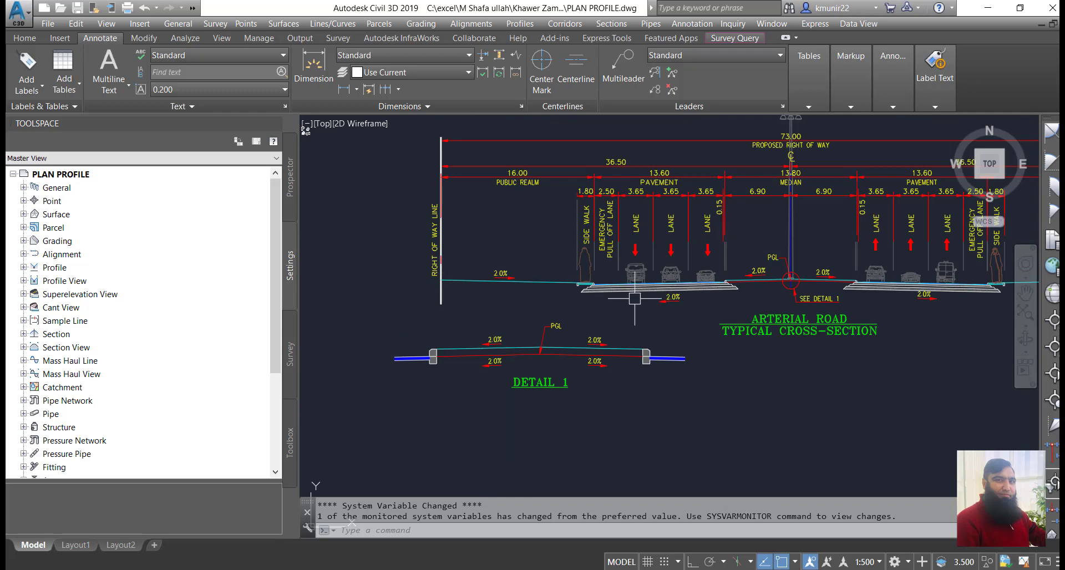
scroll(635, 299, "up", 2)
scroll(449, 254, "down", 2)
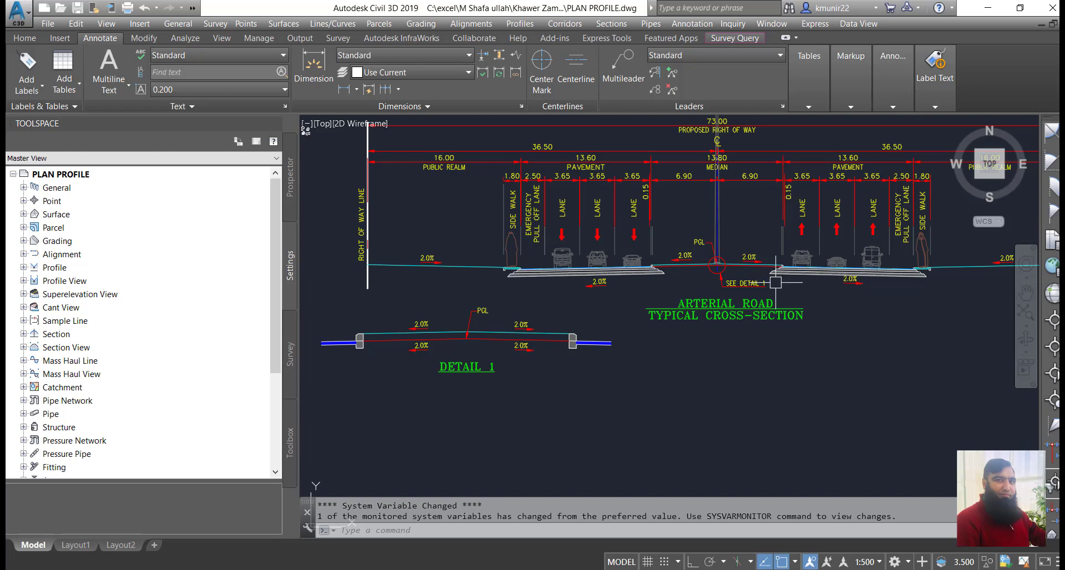
scroll(941, 286, "up", 3)
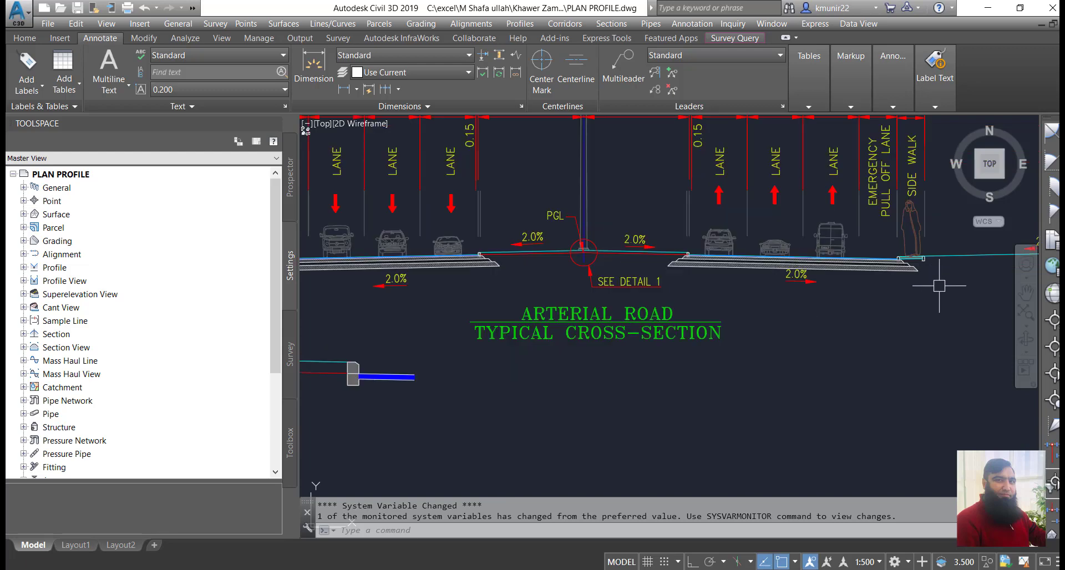
scroll(937, 285, "up", 1)
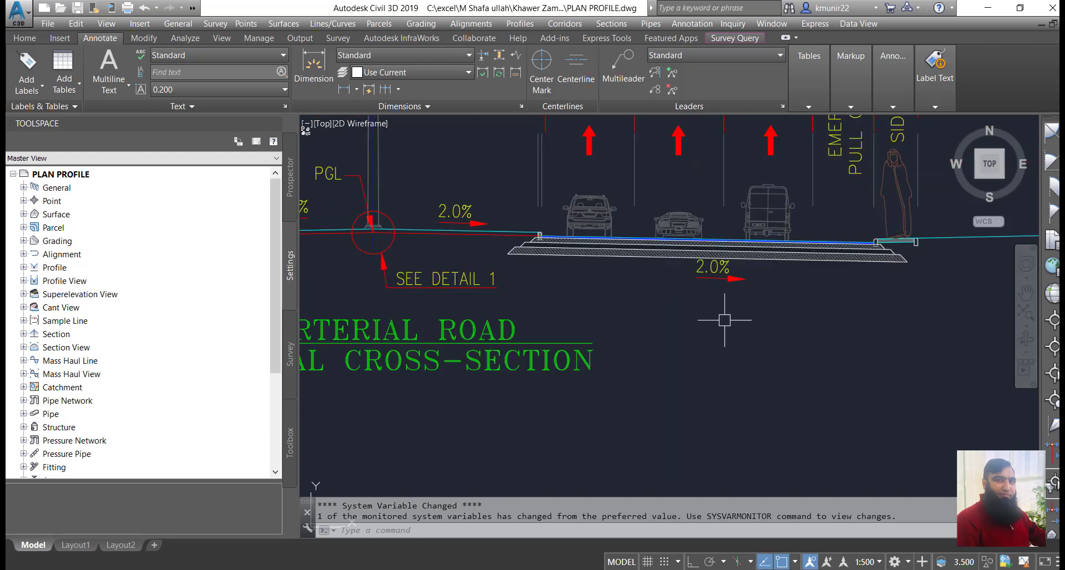
scroll(875, 283, "down", 2)
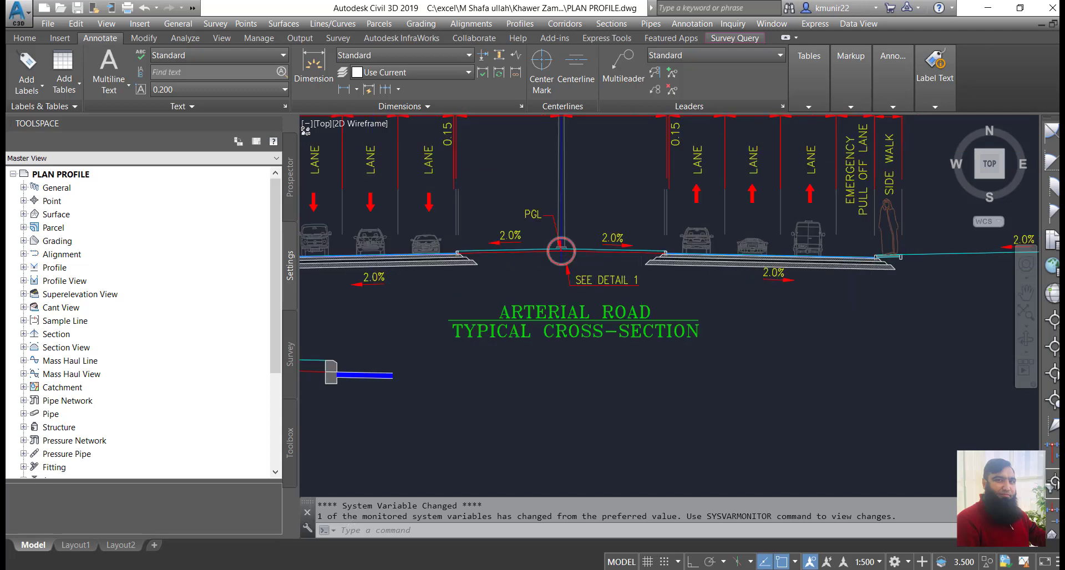
scroll(544, 257, "up", 2)
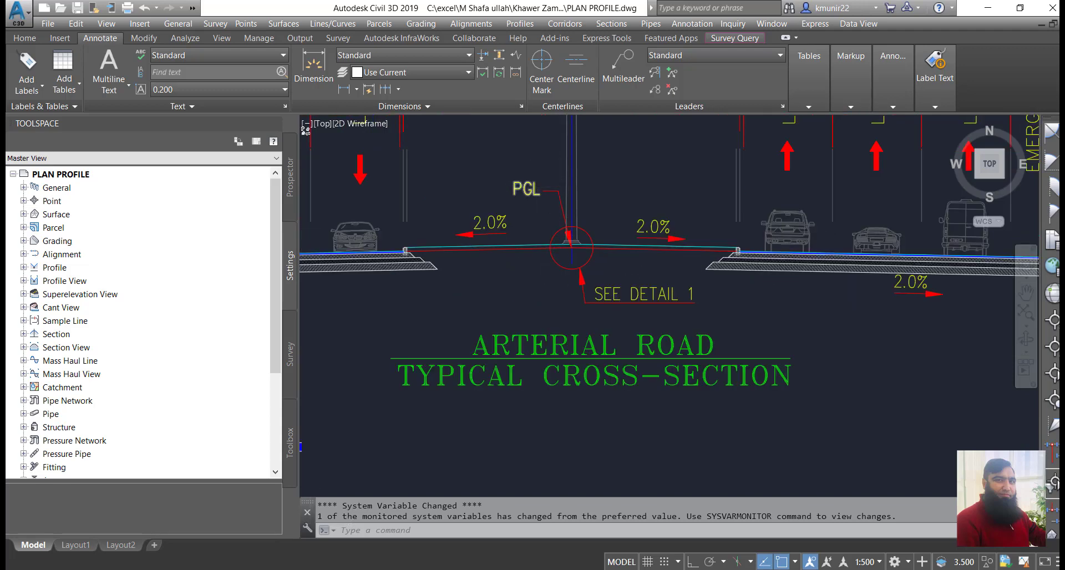
scroll(550, 199, "up", 3)
scroll(592, 168, "down", 2)
scroll(616, 238, "up", 1)
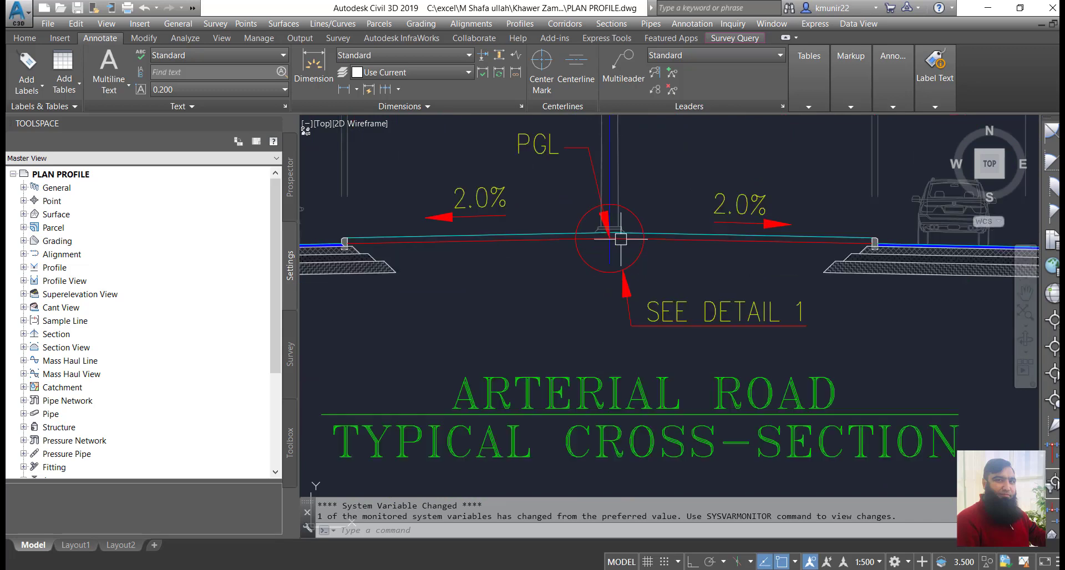
scroll(608, 245, "up", 1)
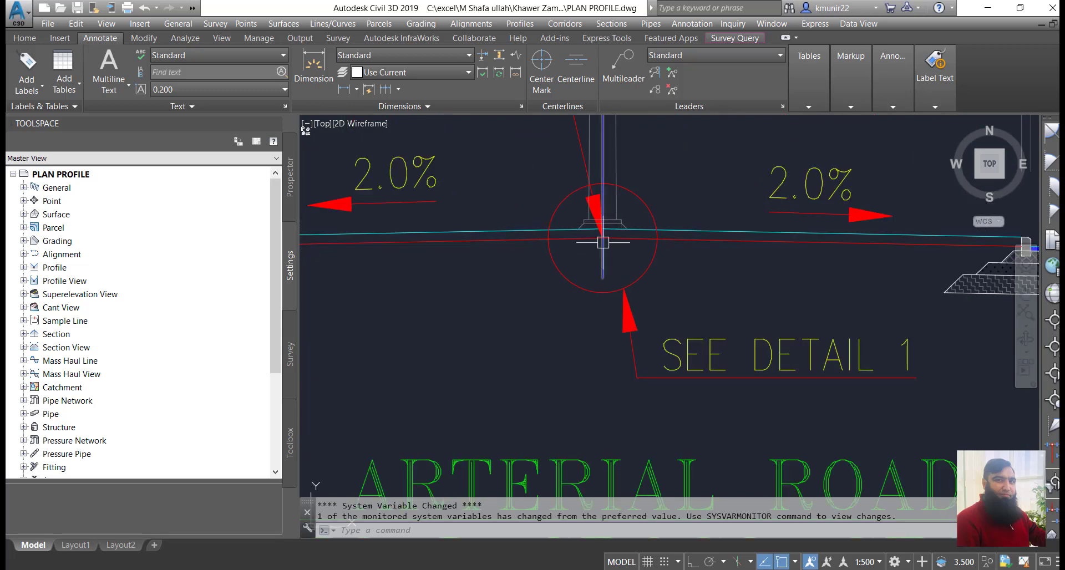
scroll(604, 238, "up", 2)
scroll(607, 231, "down", 1)
scroll(611, 230, "down", 2)
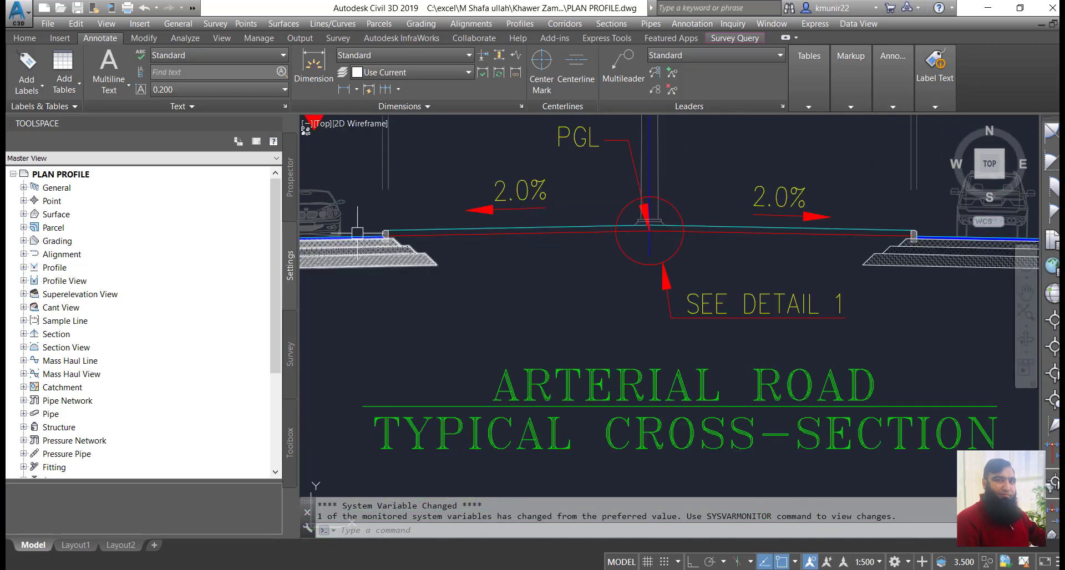
scroll(400, 239, "up", 2)
scroll(431, 244, "up", 2)
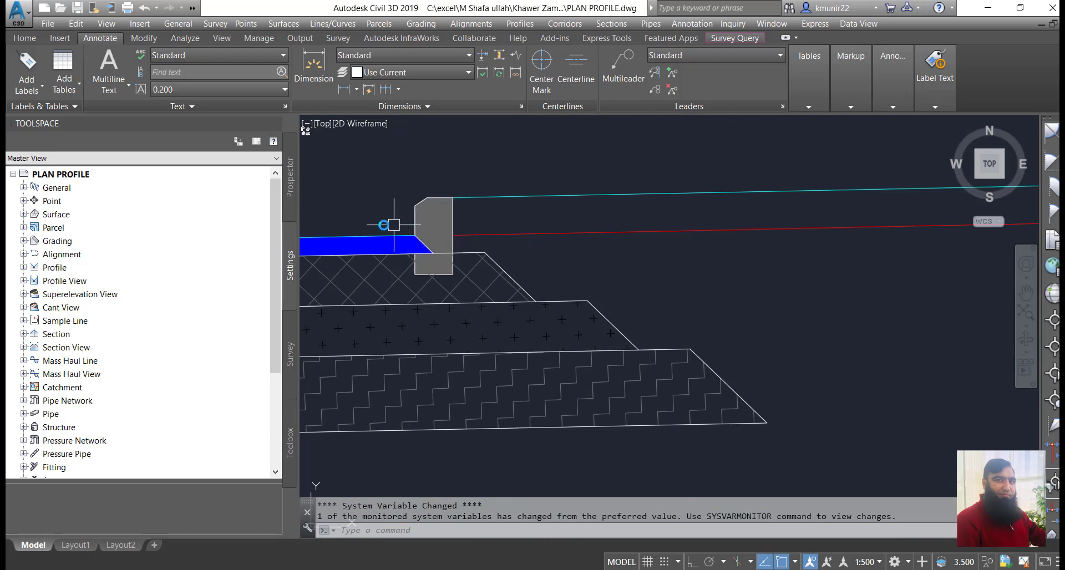
scroll(394, 225, "down", 4)
scroll(712, 223, "up", 3)
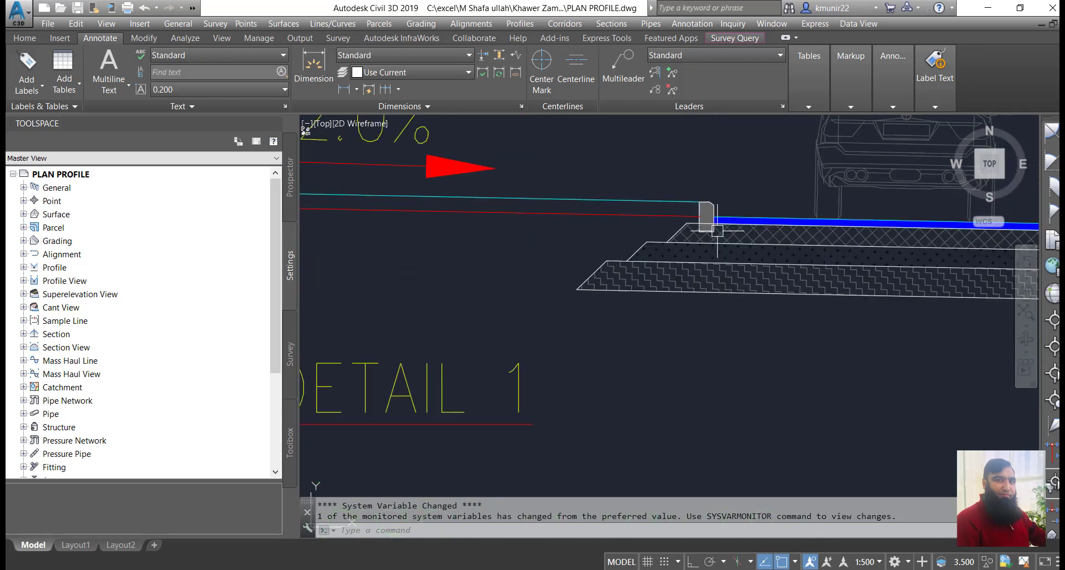
scroll(711, 223, "up", 2)
scroll(704, 216, "down", 3)
scroll(792, 178, "down", 2)
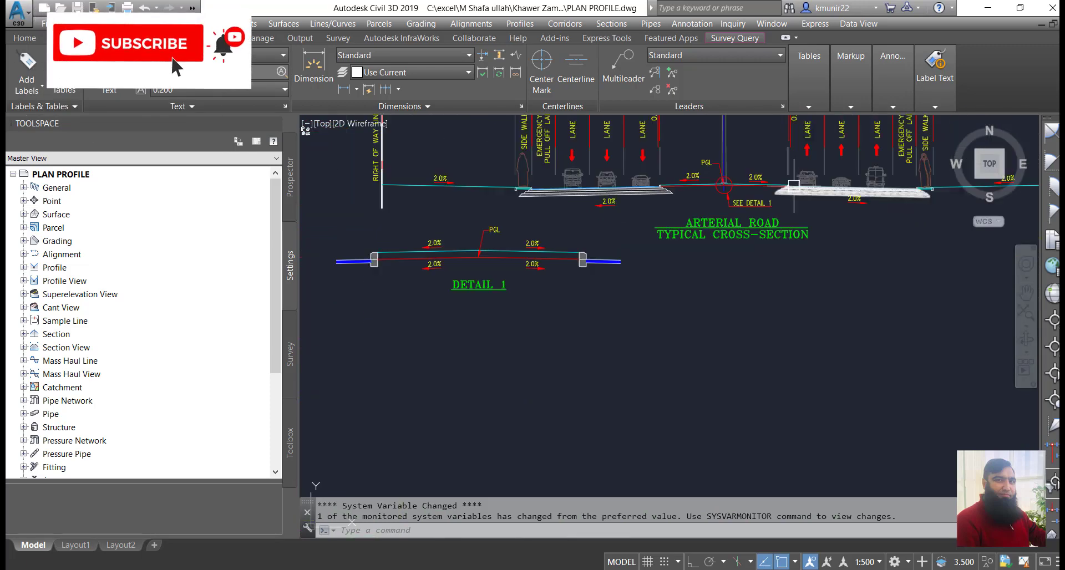
scroll(474, 262, "up", 4)
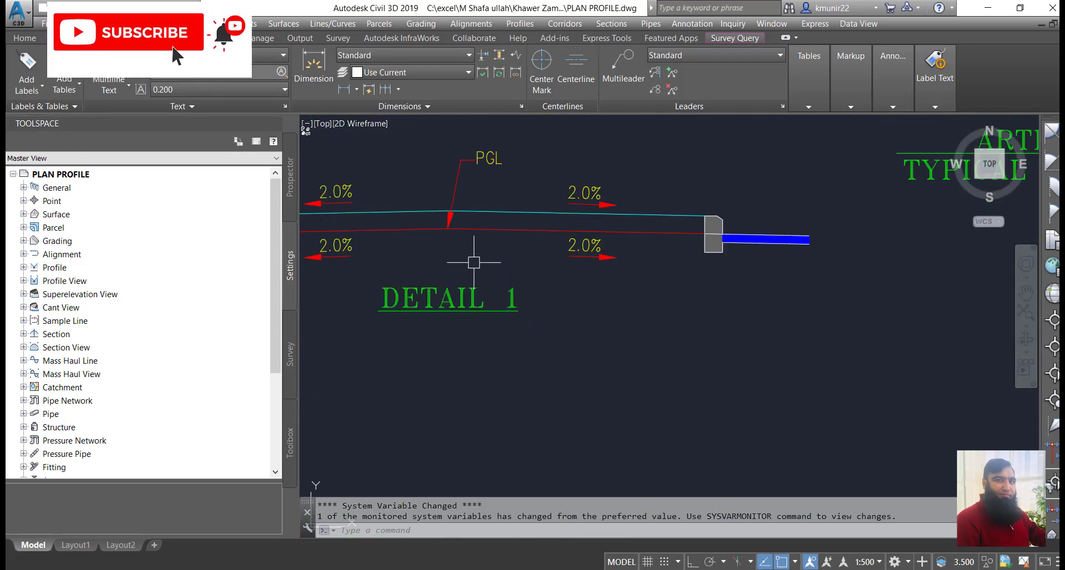
scroll(425, 208, "up", 2)
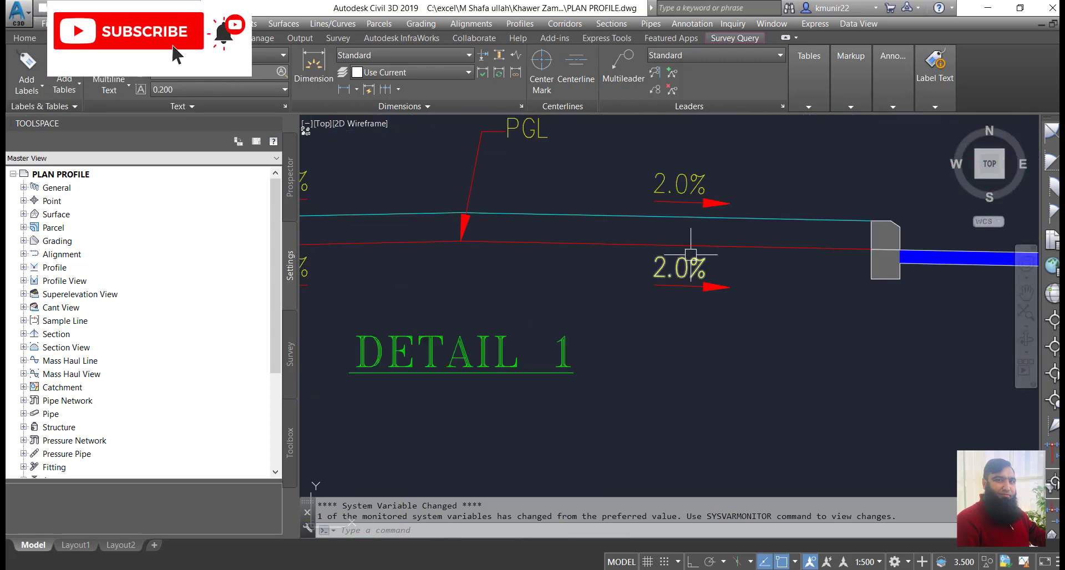
scroll(691, 255, "down", 3)
scroll(761, 254, "up", 3)
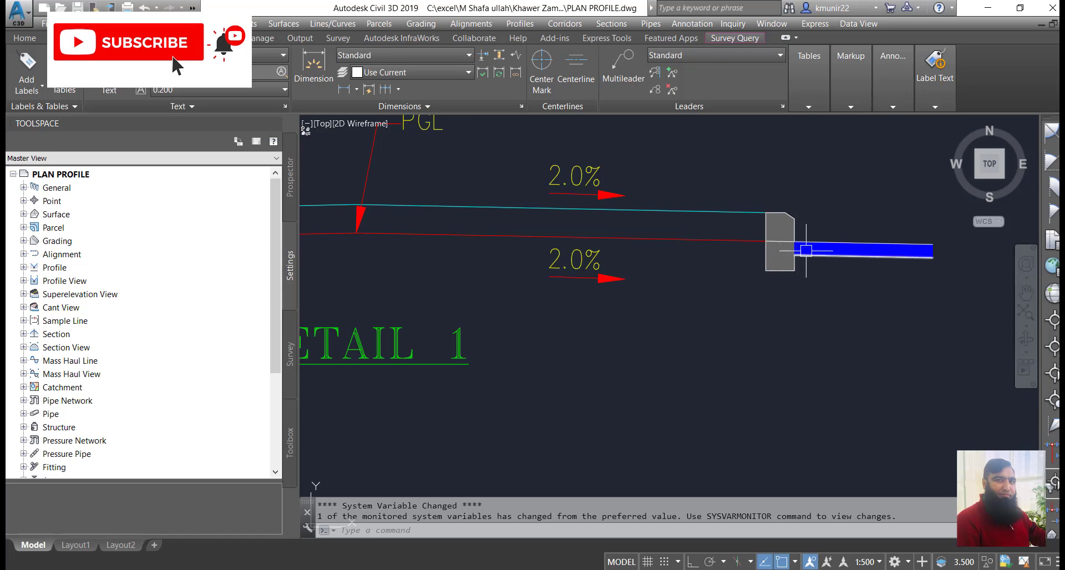
scroll(832, 250, "down", 3)
scroll(627, 246, "up", 3)
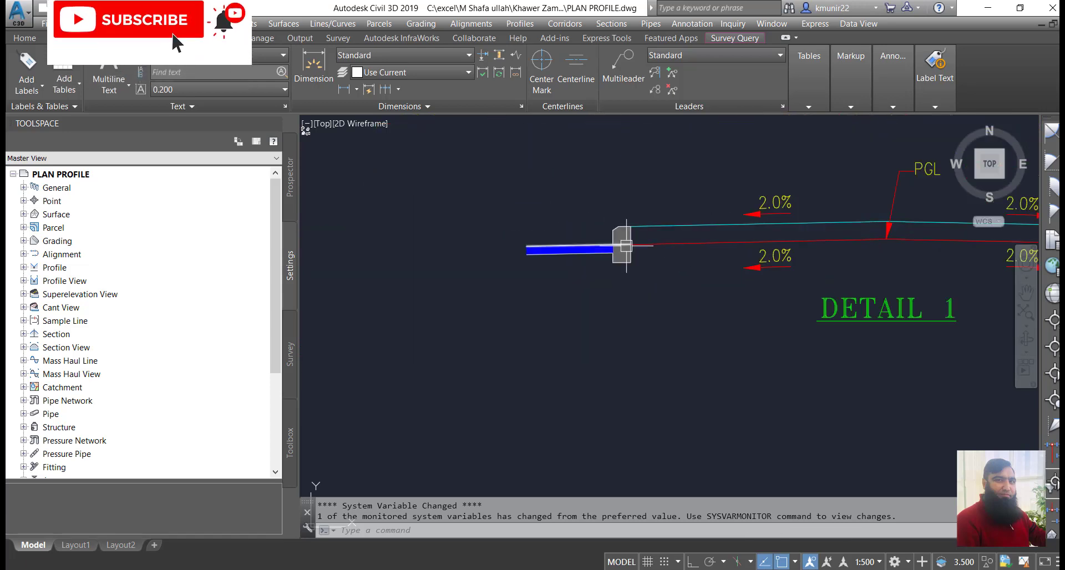
scroll(627, 246, "up", 2)
scroll(607, 239, "down", 2)
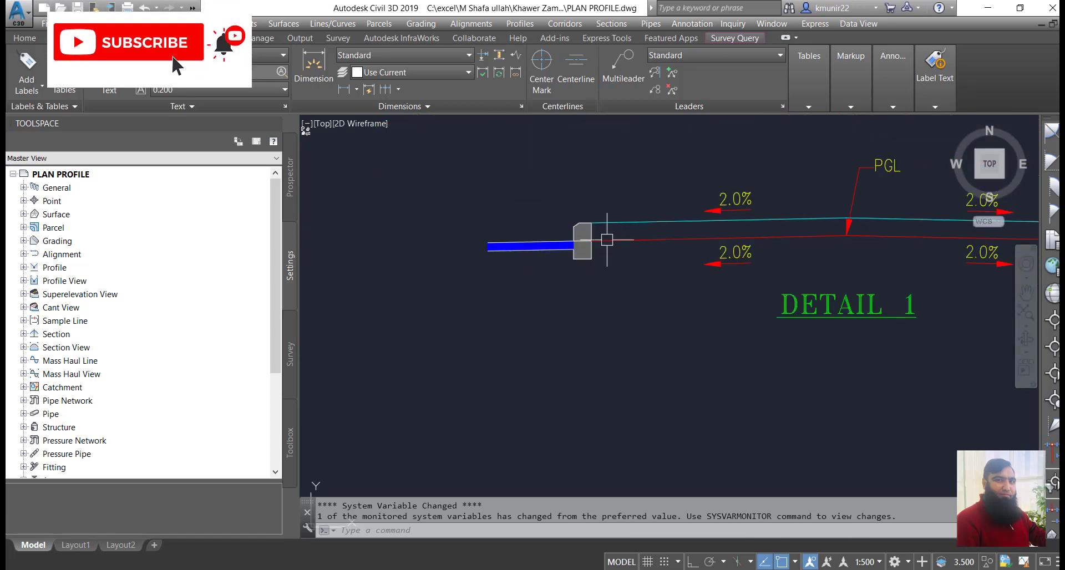
scroll(607, 240, "down", 3)
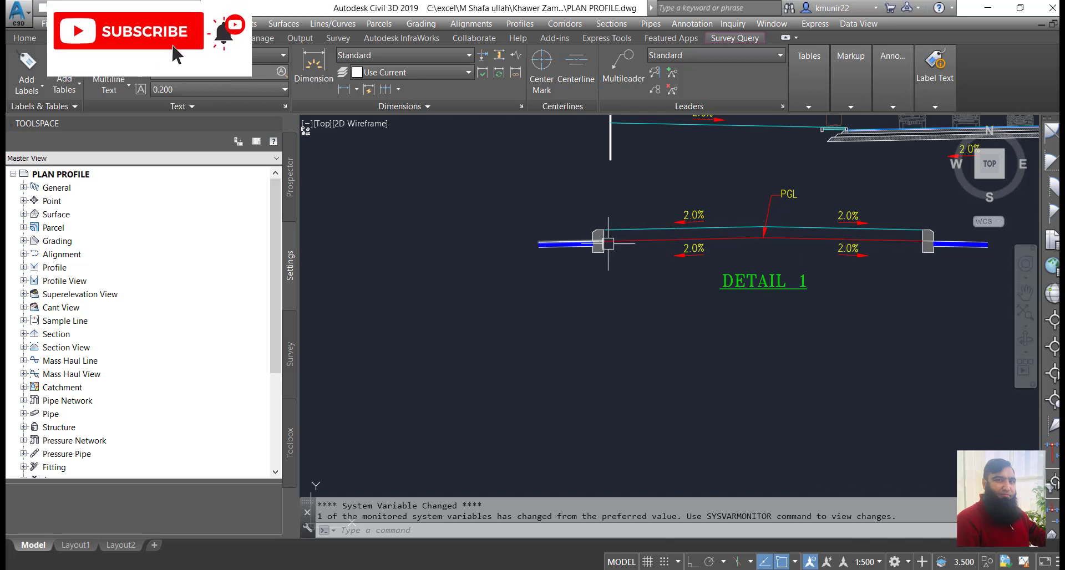
scroll(605, 310, "down", 4)
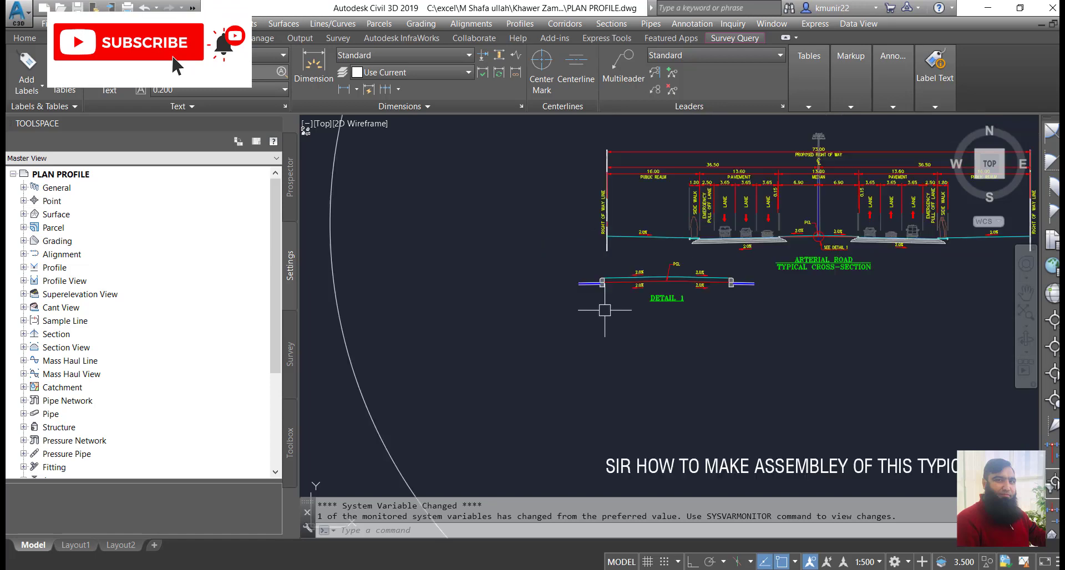
scroll(757, 229, "up", 8)
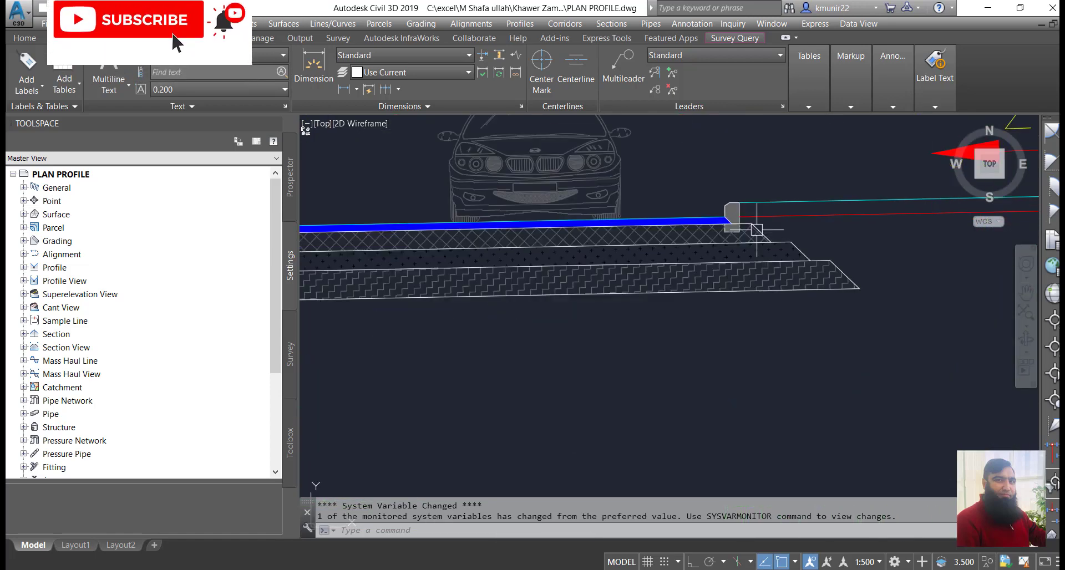
scroll(757, 230, "up", 2)
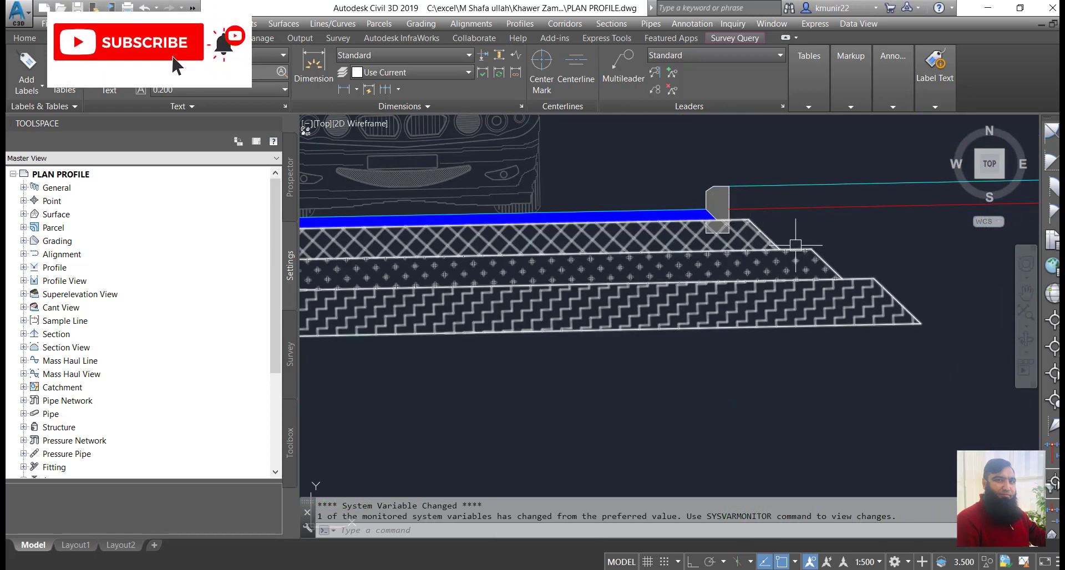
- Take a trial linear measurement of the curb offset from the curb corner, then cancel it
left_click(344, 89)
scroll(763, 231, "up", 3)
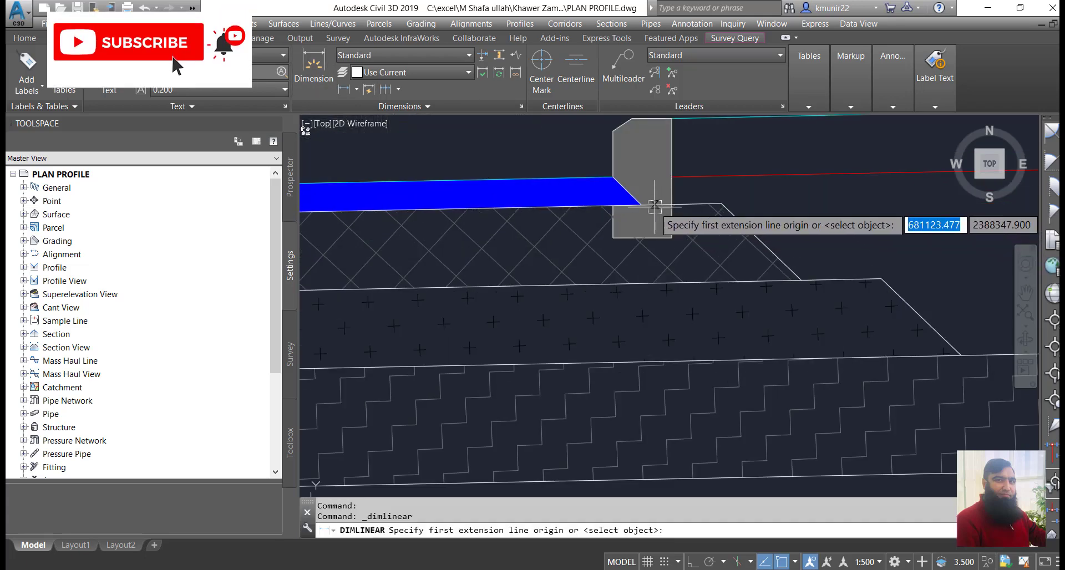
left_click(642, 205)
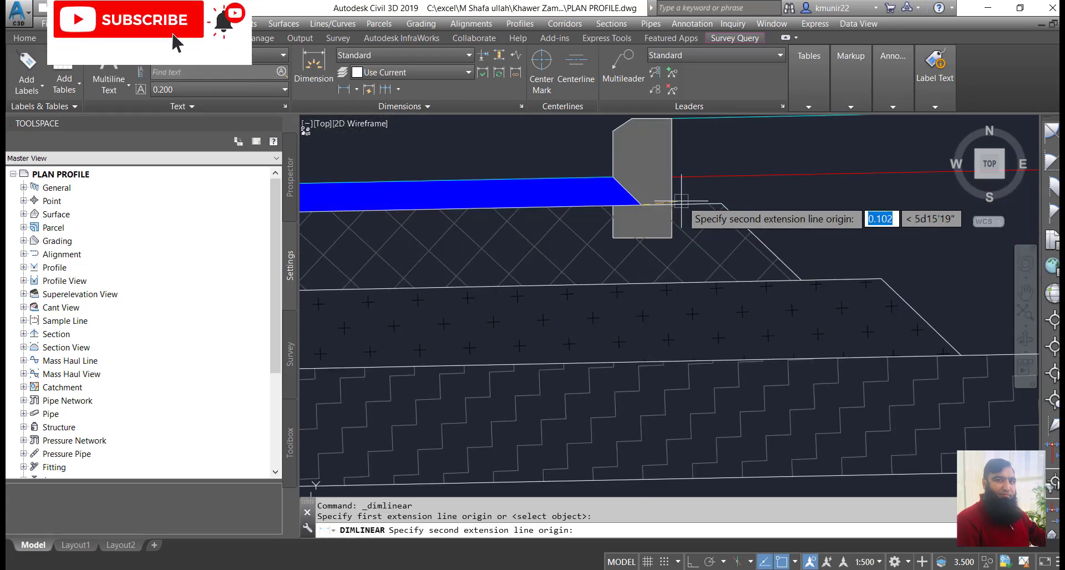
left_click(719, 205)
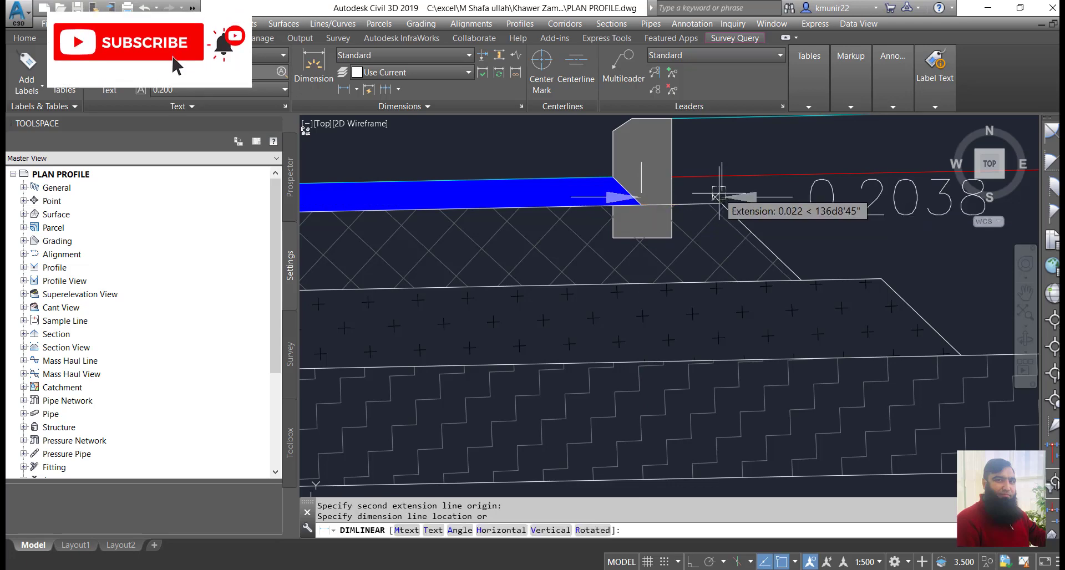
scroll(720, 197, "down", 1)
scroll(717, 196, "up", 2)
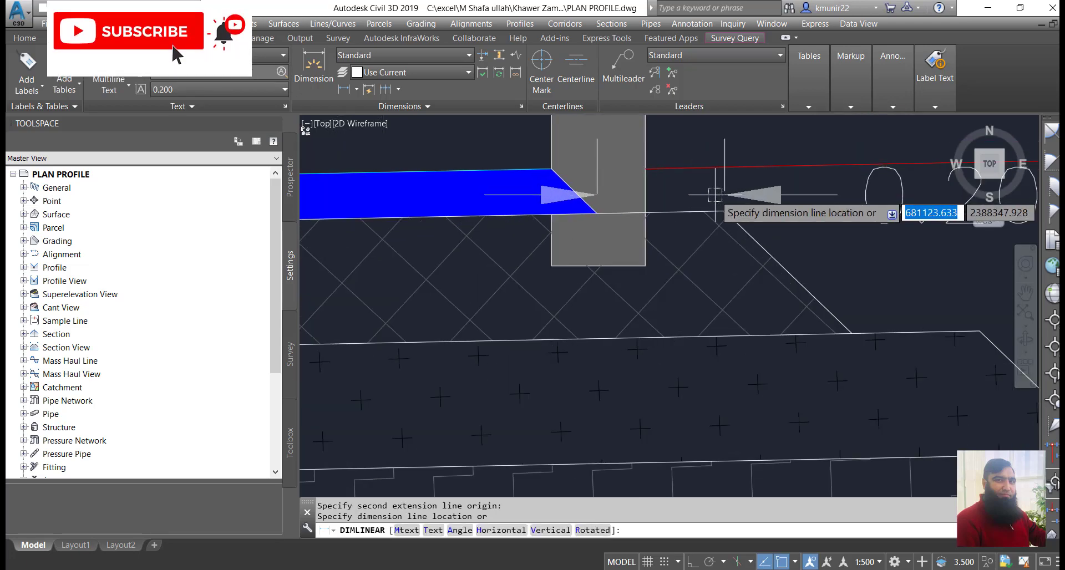
key("Escape")
- Take two more trial linear measurements, from the blue layer corner and an endpoint, without placing them
left_click(357, 90)
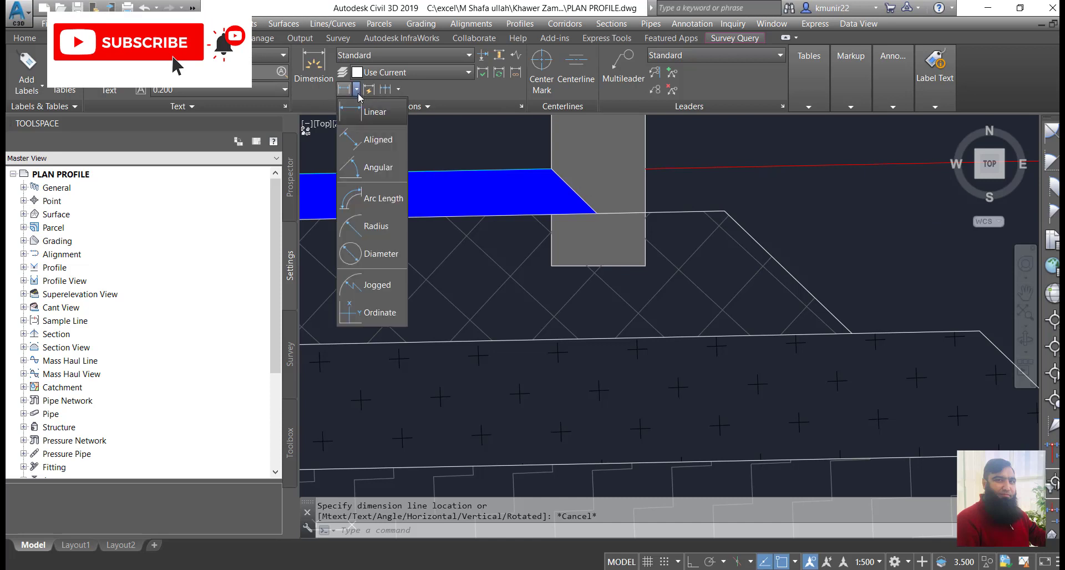
left_click(371, 112)
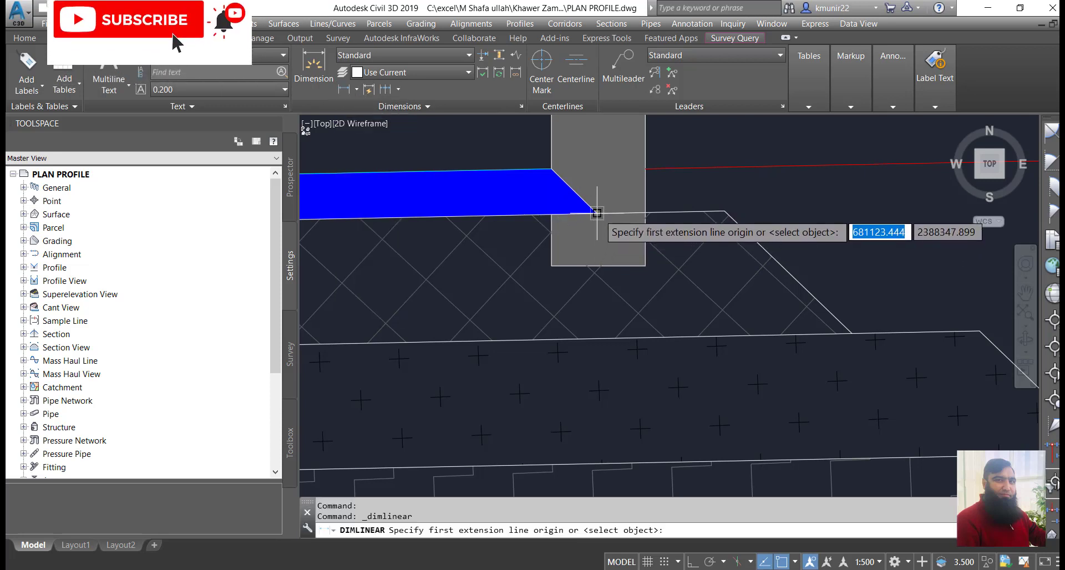
left_click(597, 213)
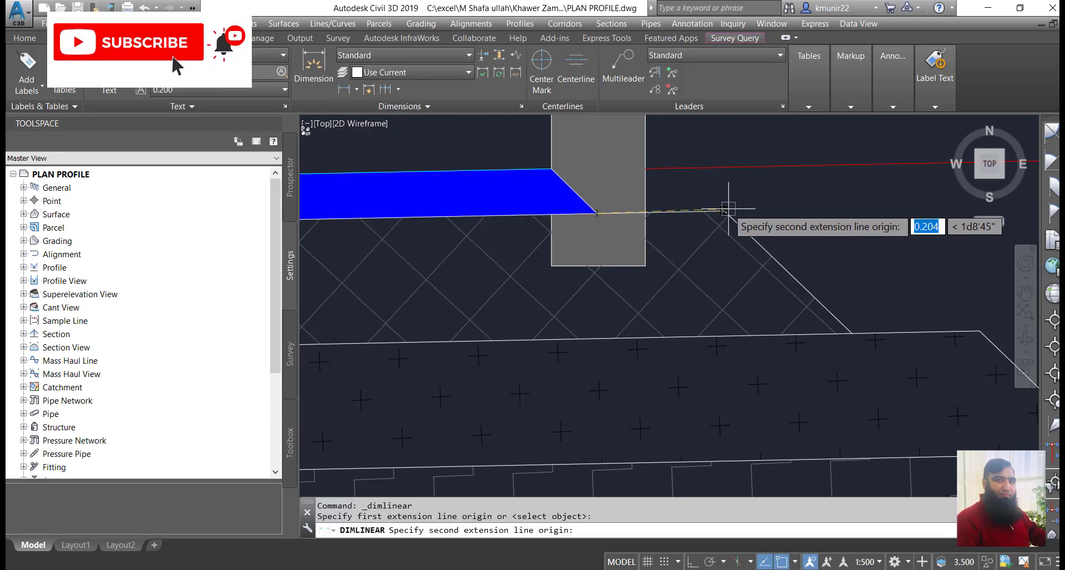
scroll(729, 210, "up", 5)
left_click(727, 214)
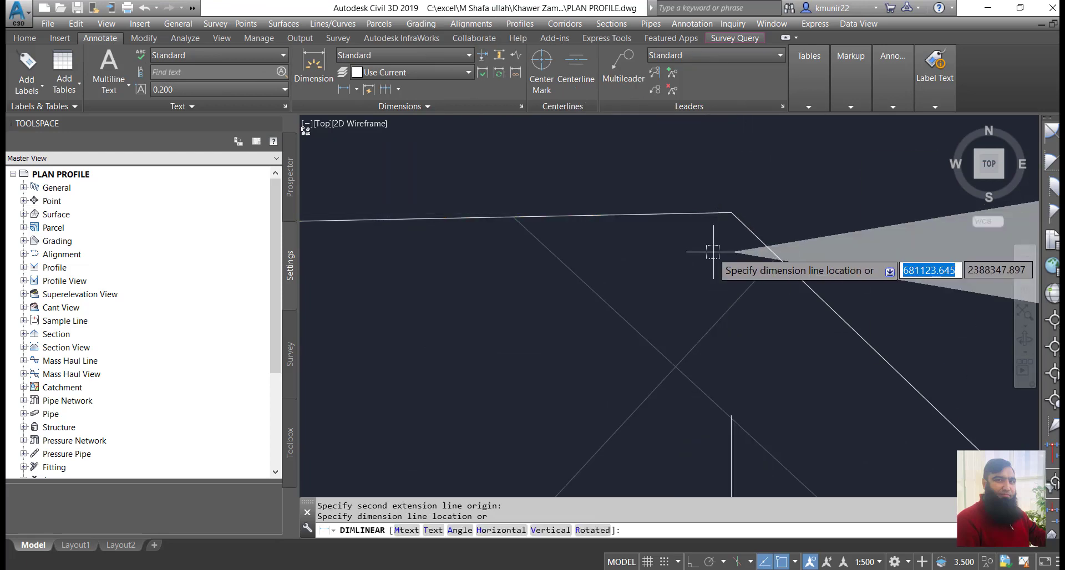
scroll(713, 251, "down", 3)
scroll(688, 250, "down", 2)
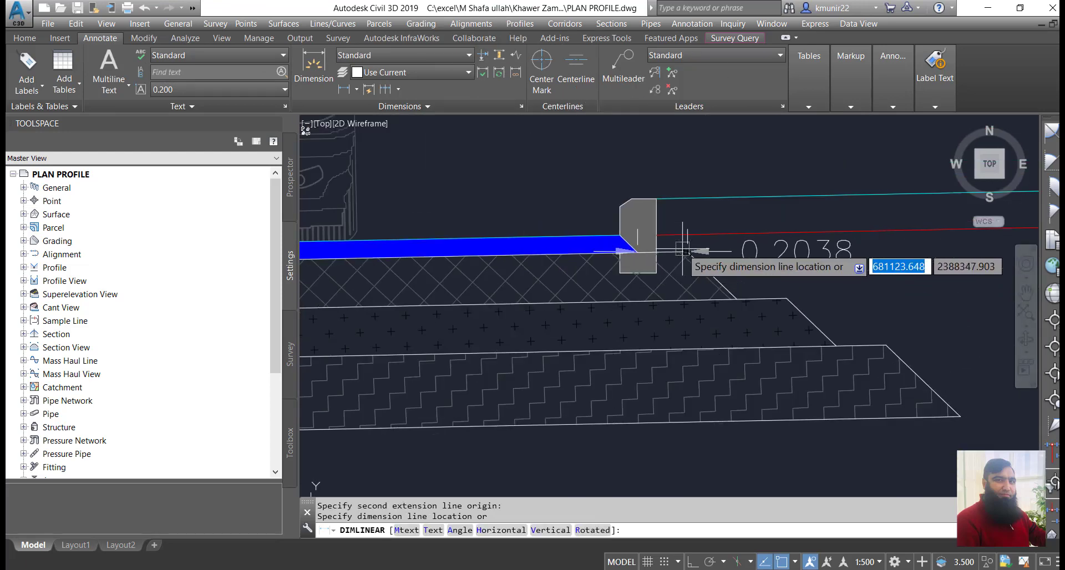
key("Escape")
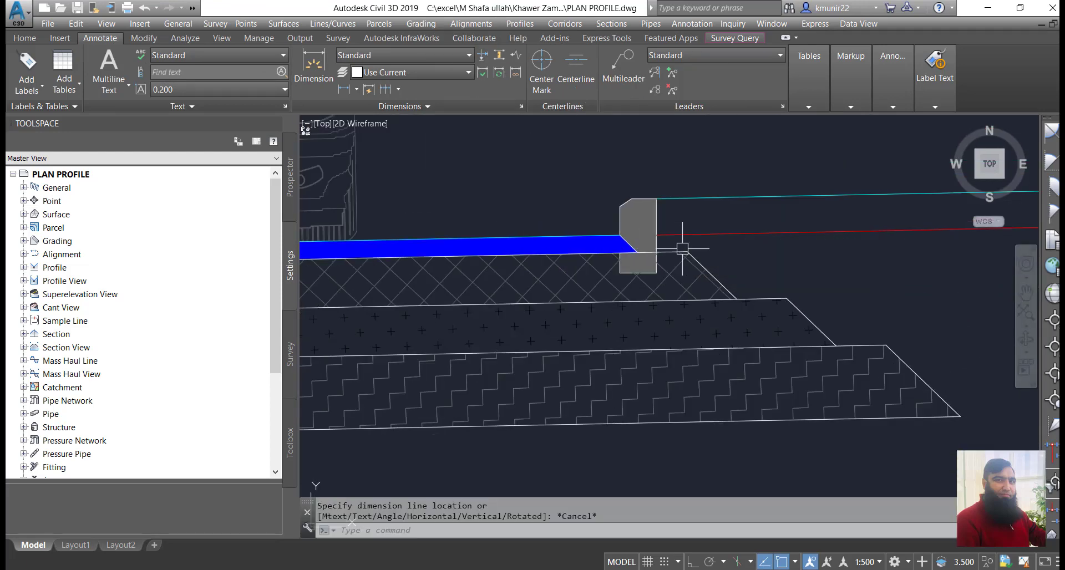
scroll(721, 292, "up", 2)
scroll(779, 302, "up", 2)
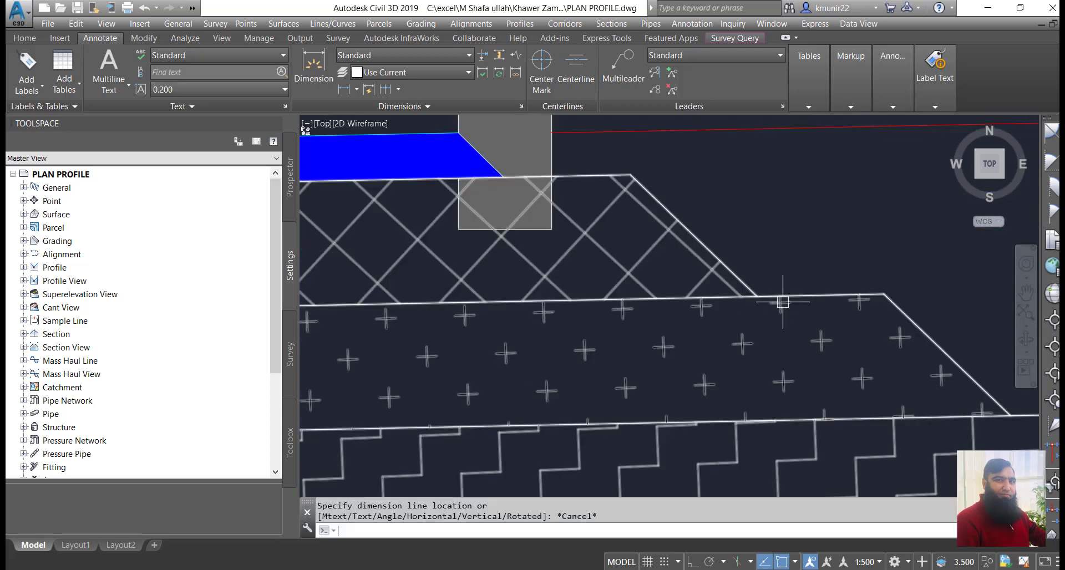
key("Return")
scroll(669, 218, "down", 2)
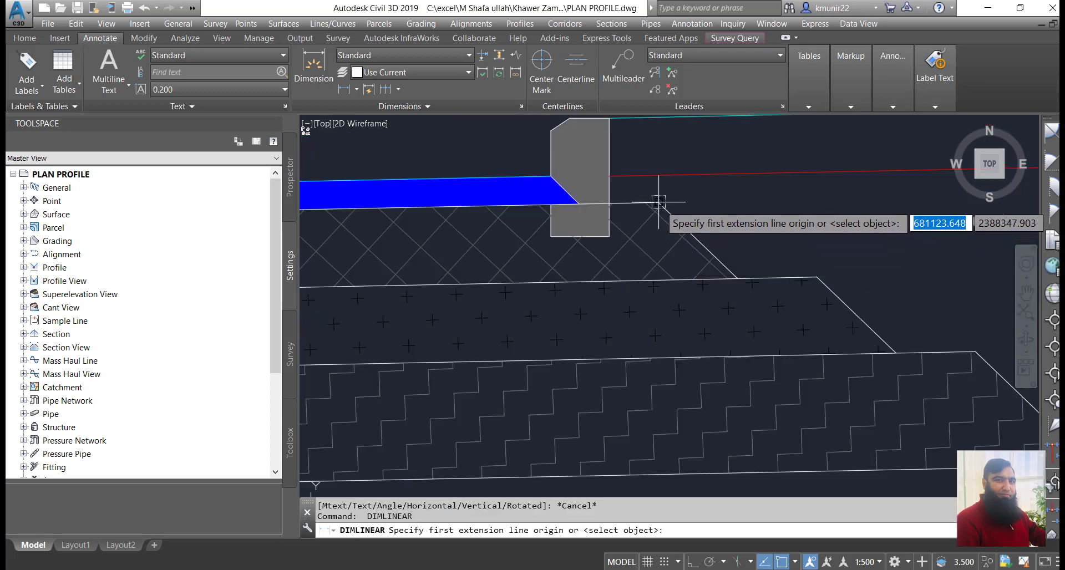
left_click(659, 202)
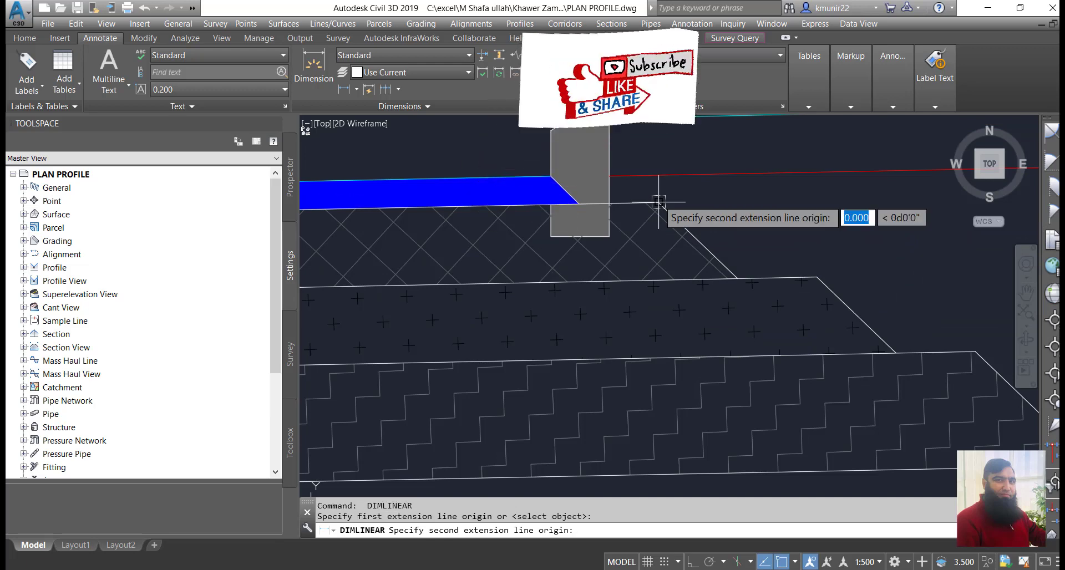
left_click(738, 278)
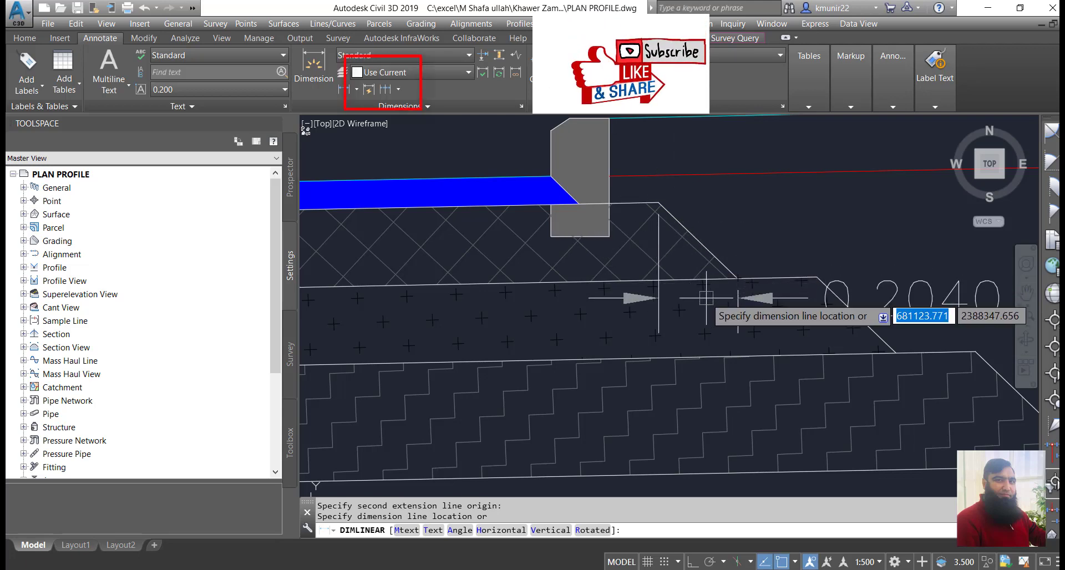
key("Escape")
- Zoom back out and bring up the Corridors command list
scroll(752, 269, "down", 5)
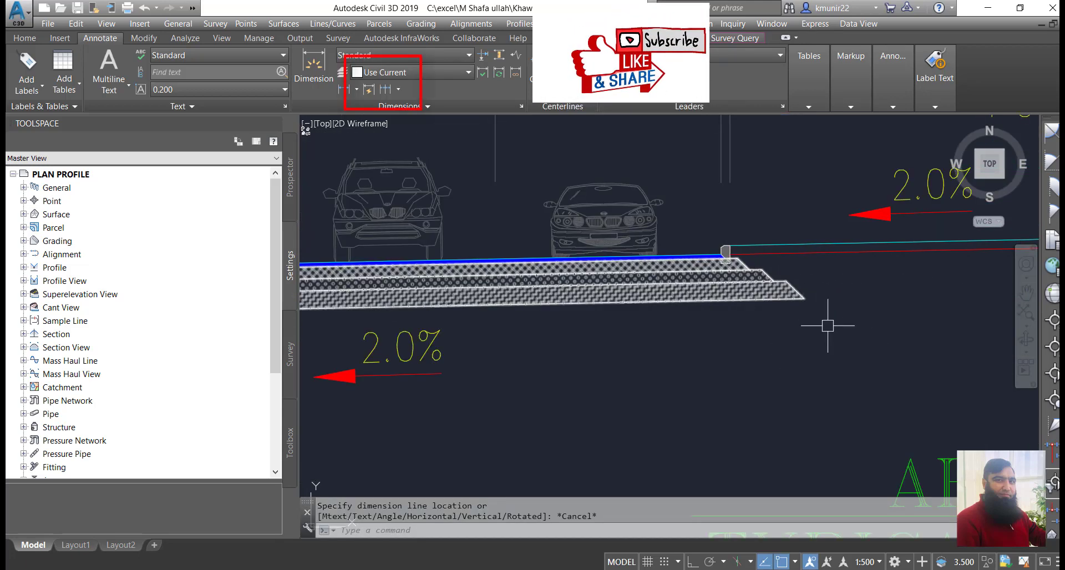
scroll(828, 326, "down", 5)
scroll(489, 265, "down", 2)
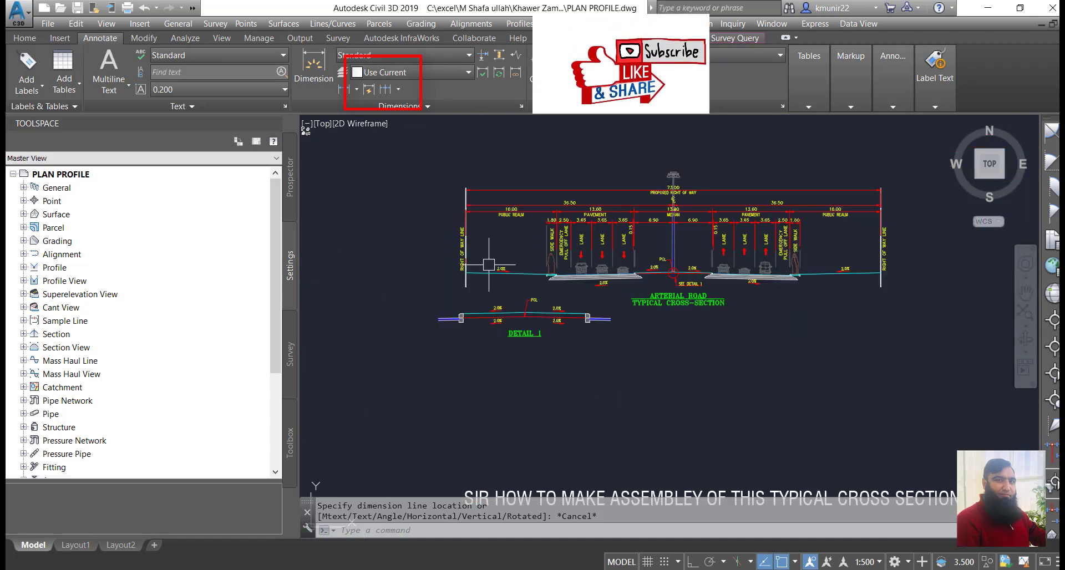
scroll(689, 285, "up", 2)
scroll(671, 271, "up", 4)
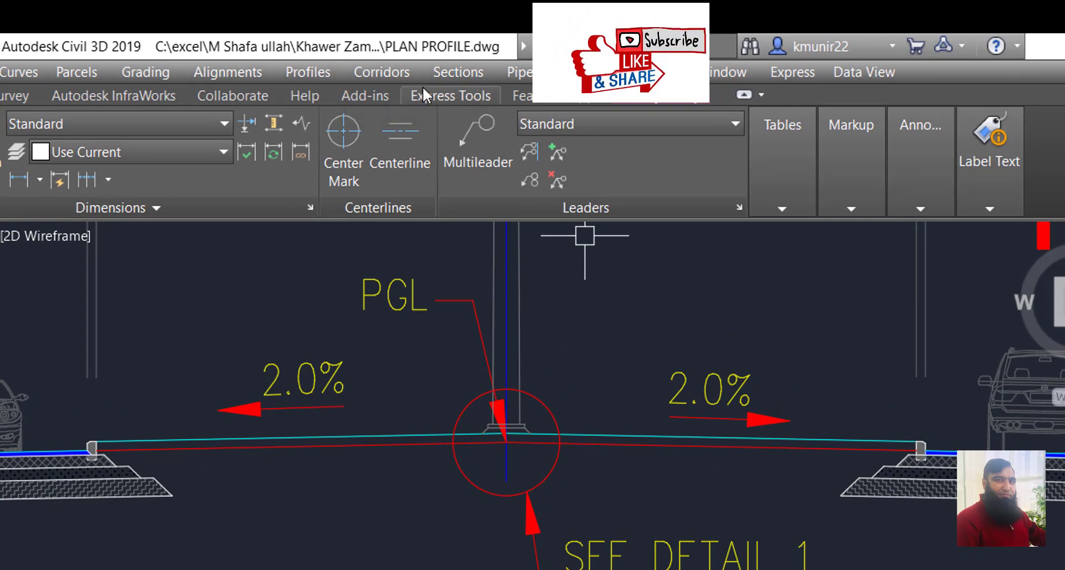
left_click(379, 81)
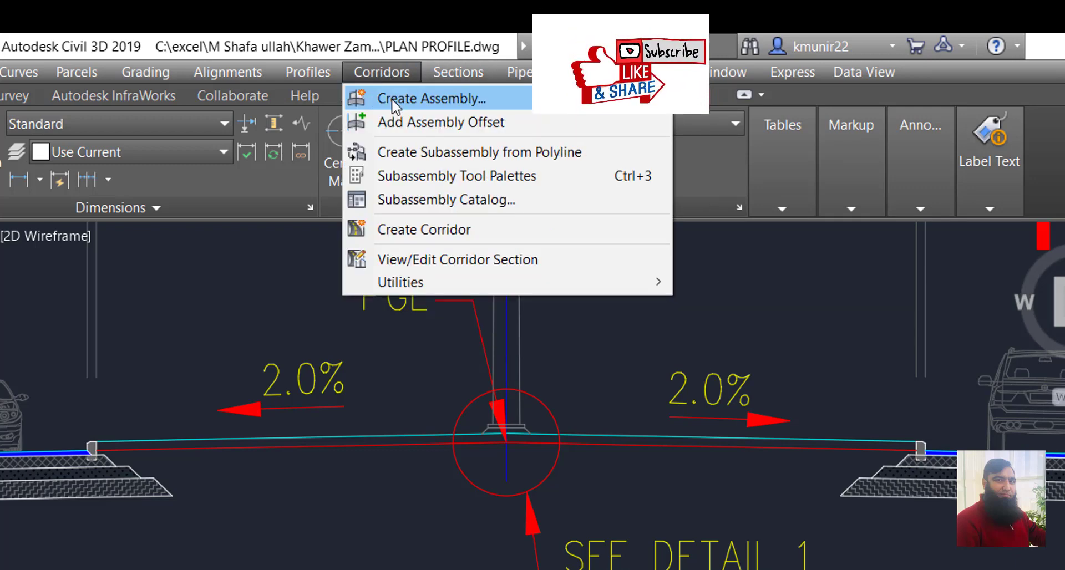
- Create a new assembly named MAIN ROAD, keeping Basic style and All Codes
left_click(395, 100)
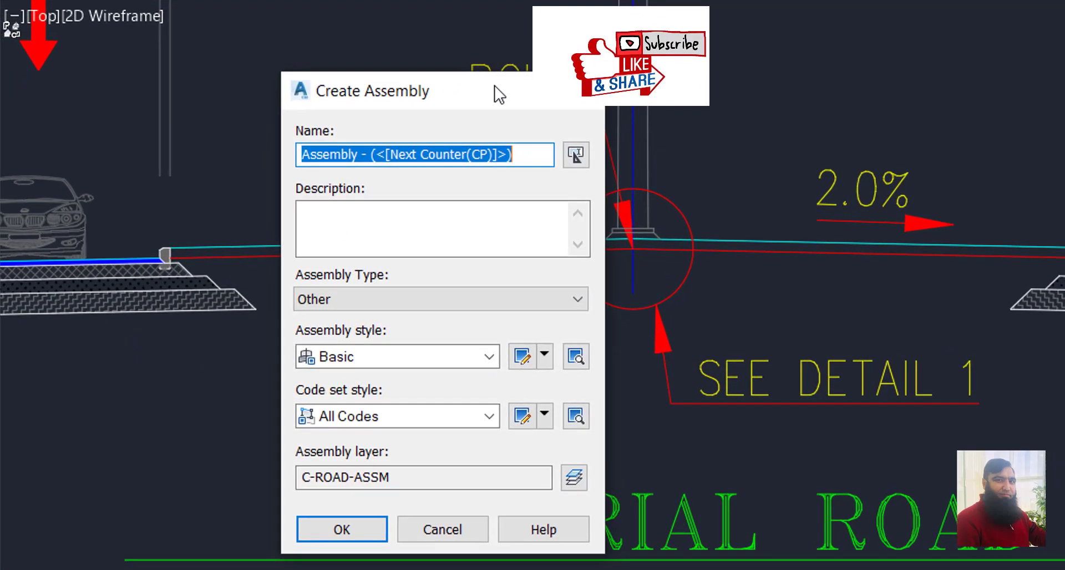
left_click_drag(500, 94, 388, 45)
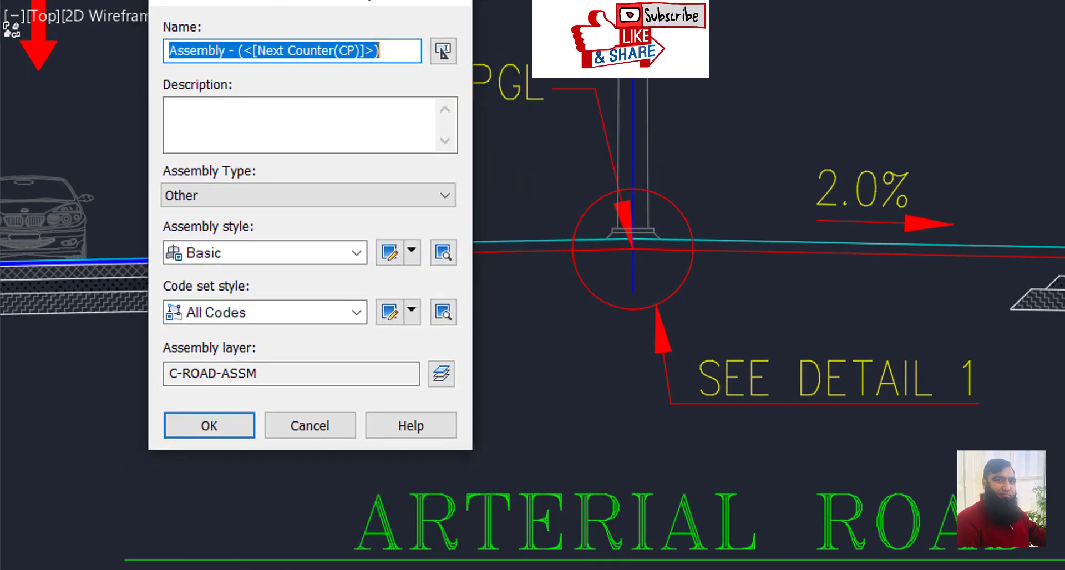
type("MAIN RO")
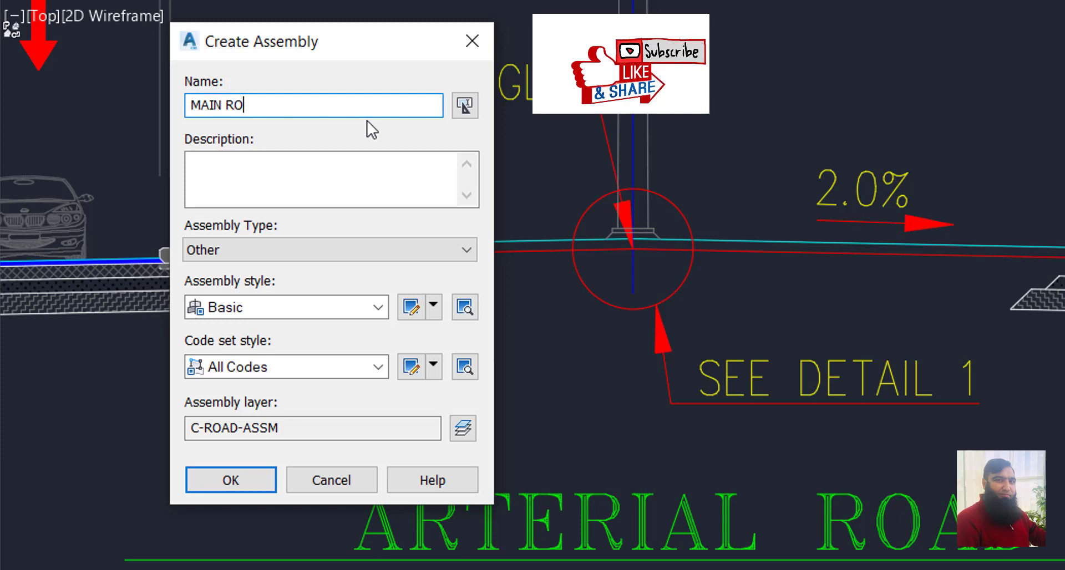
type("AD")
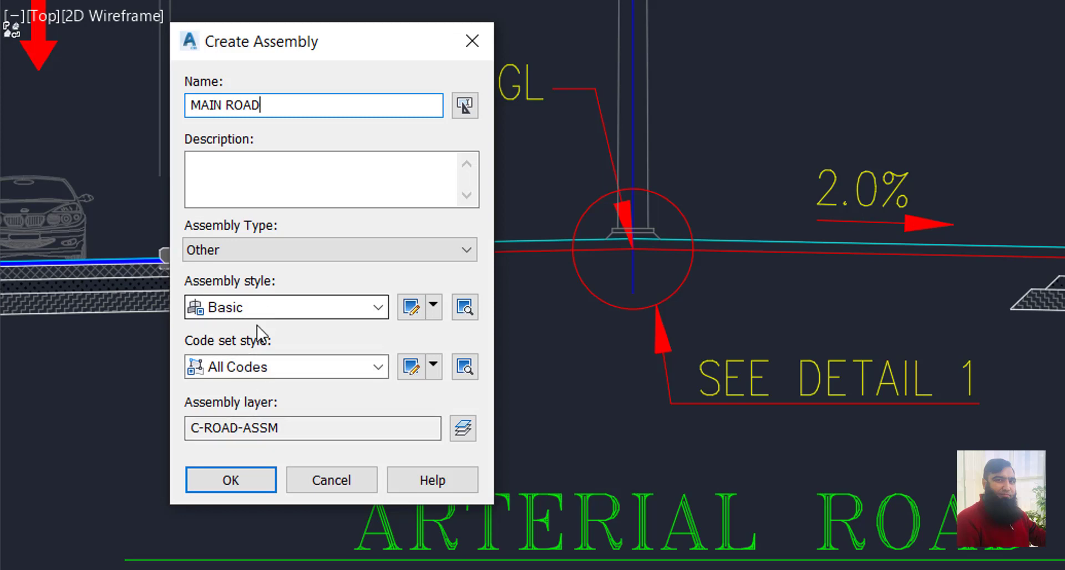
left_click(244, 485)
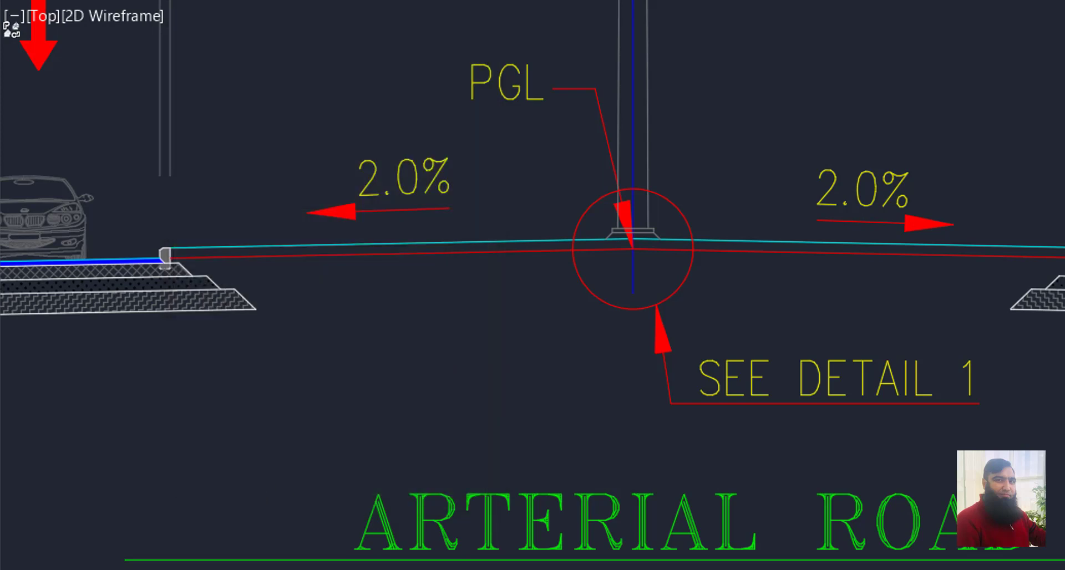
scroll(627, 211, "down", 5)
- Set the MAIN ROAD baseline location in the drawing below the cross-section
scroll(622, 239, "down", 4)
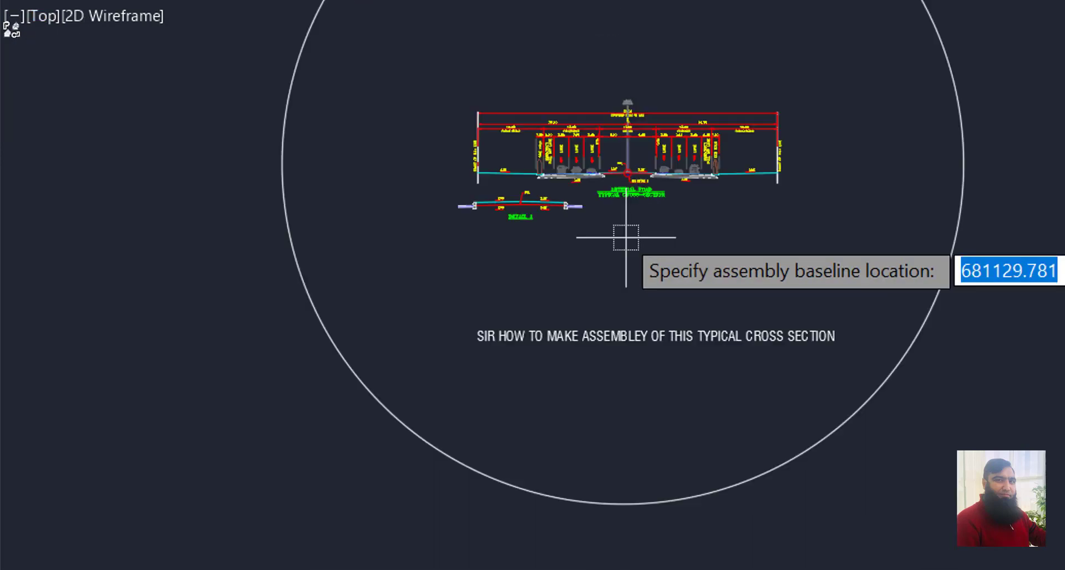
scroll(660, 291, "up", 4)
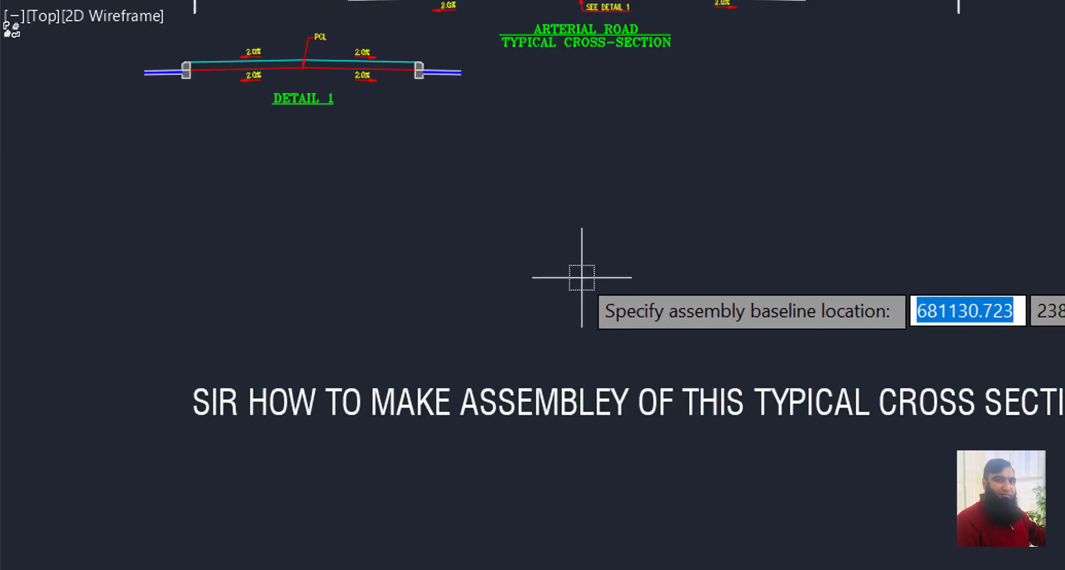
left_click(590, 237)
scroll(608, 290, "up", 5)
scroll(608, 290, "down", 4)
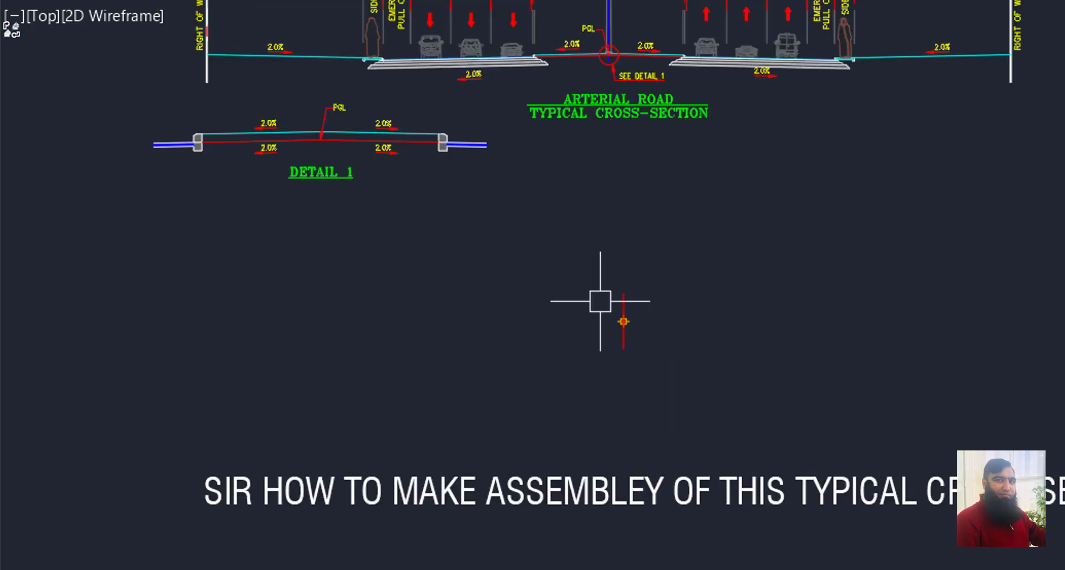
scroll(599, 299, "down", 3)
scroll(622, 206, "up", 8)
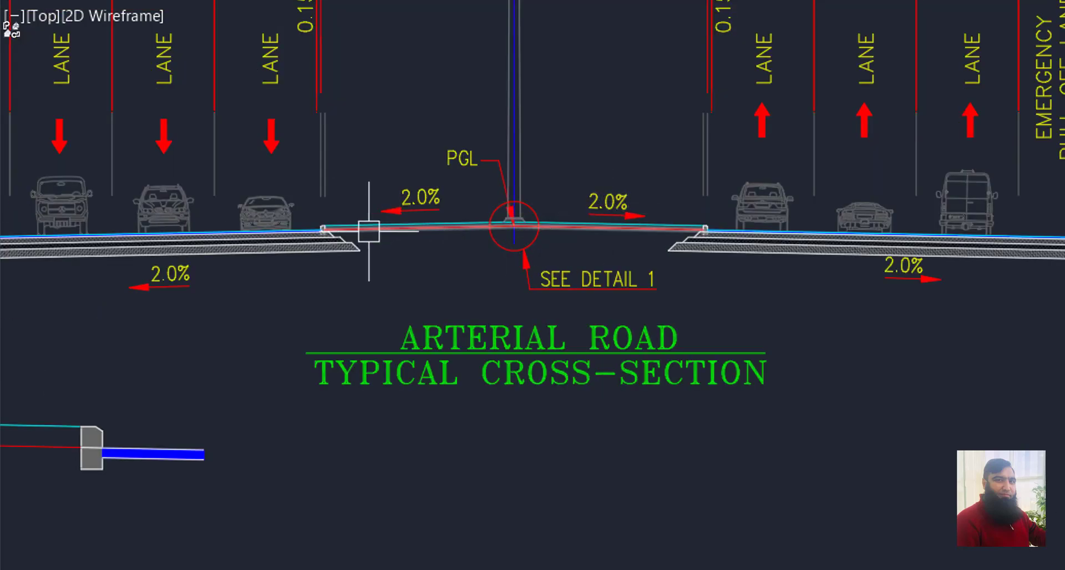
scroll(489, 238, "up", 8)
- Select the road line at the crown and bring up the Corridors command list
left_click(547, 159)
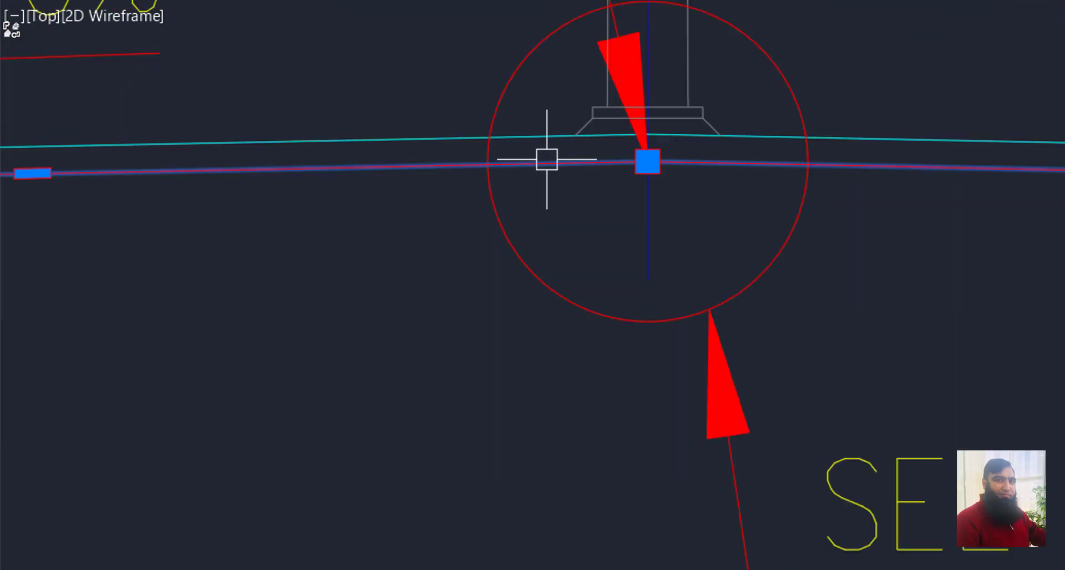
scroll(760, 174, "down", 6)
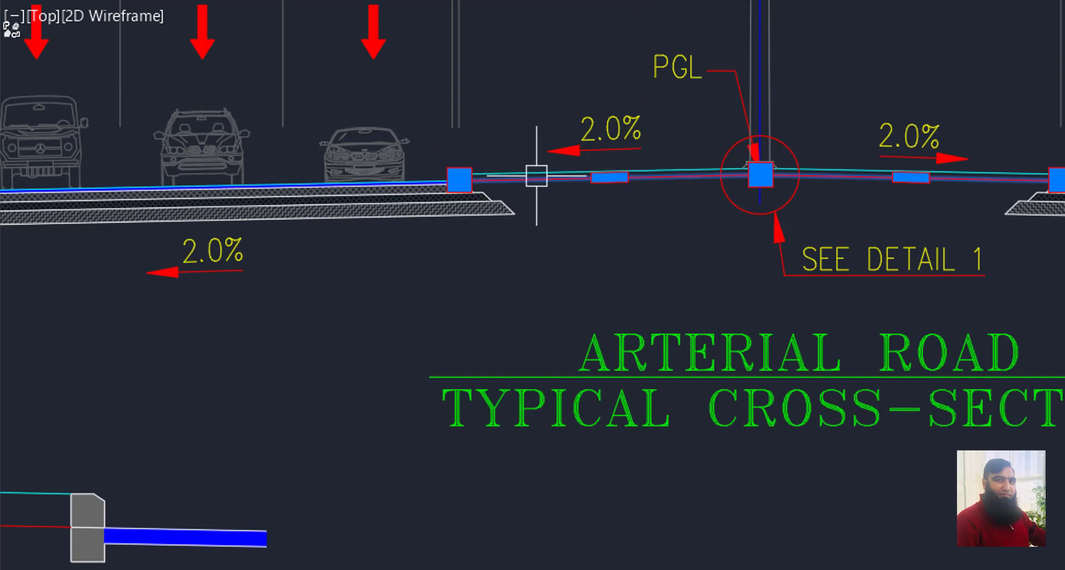
scroll(537, 176, "down", 2)
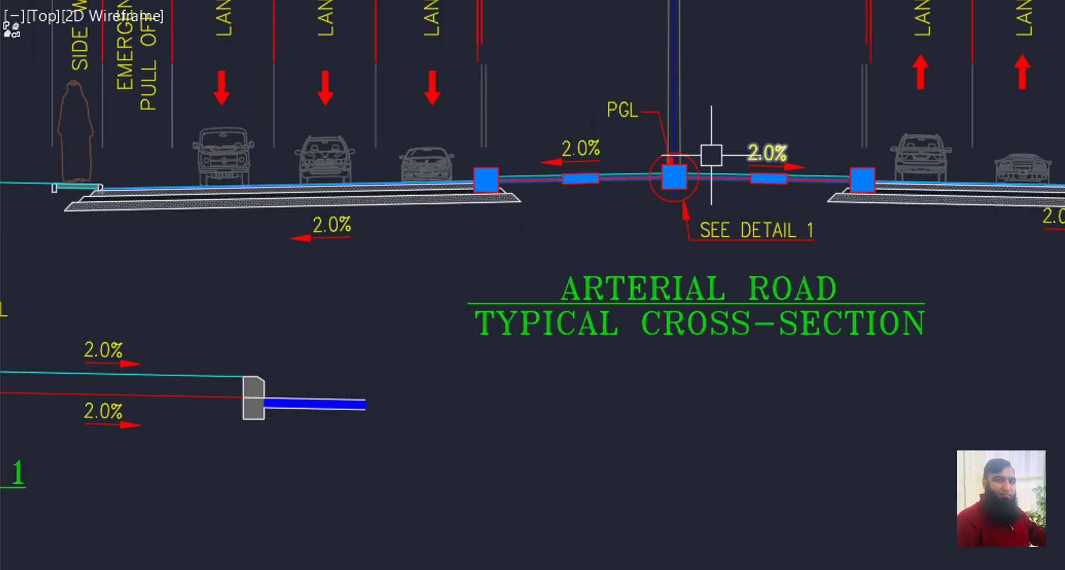
scroll(535, 260, "down", 4)
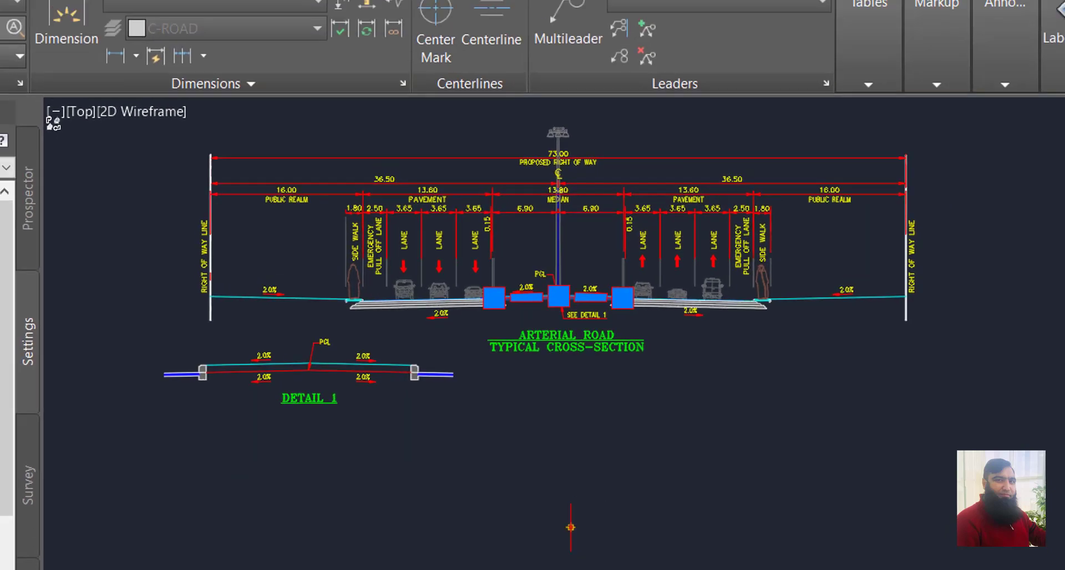
left_click(454, 68)
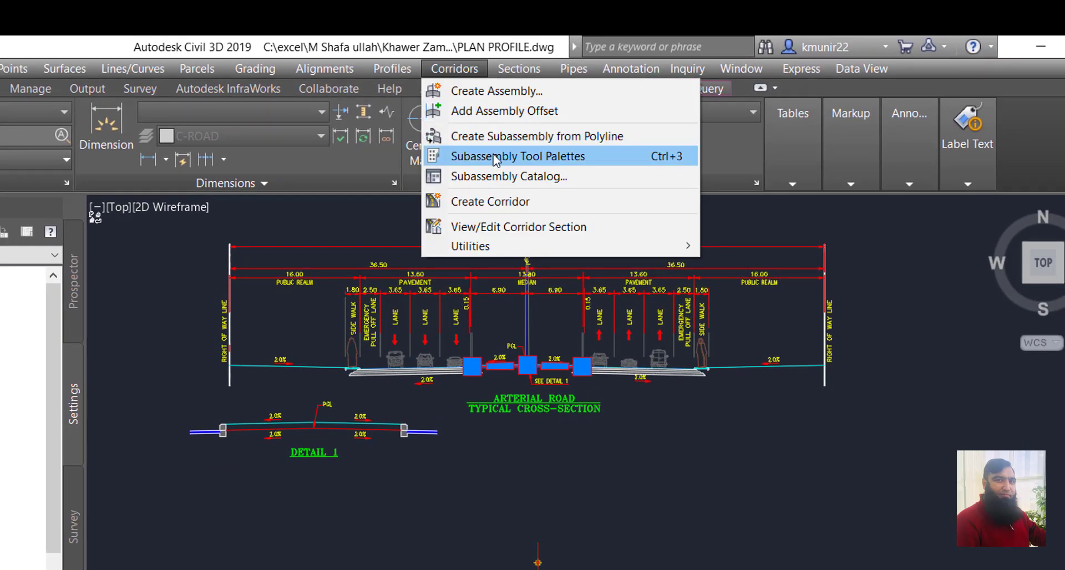
- Show the Subassembly Tool Palettes with the Generic subassemblies
left_click(673, 158)
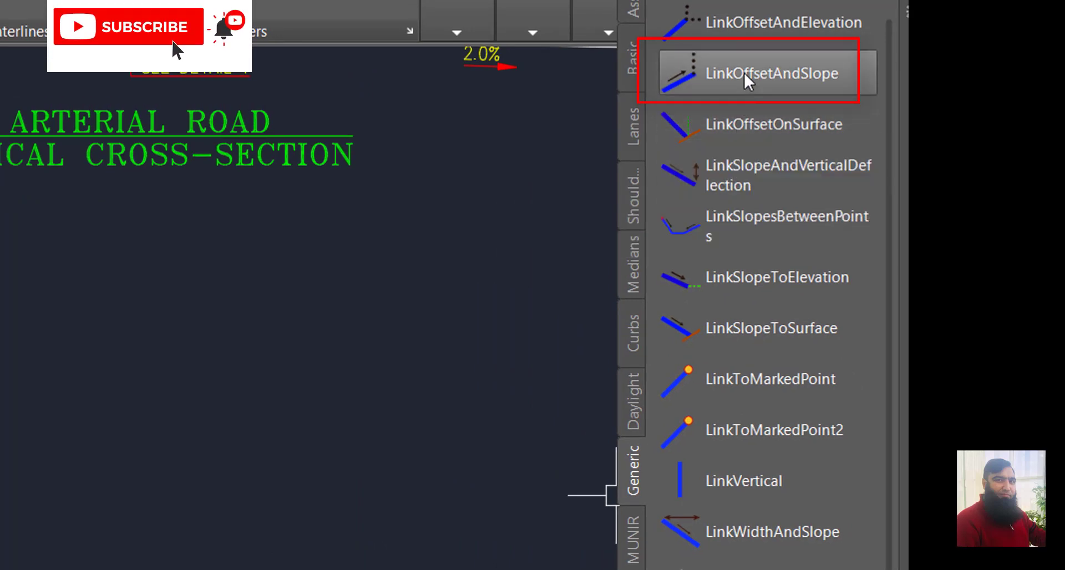
- Add LinkOffsetAndSlope at the MAIN ROAD marker point and select the new link
left_click(811, 76)
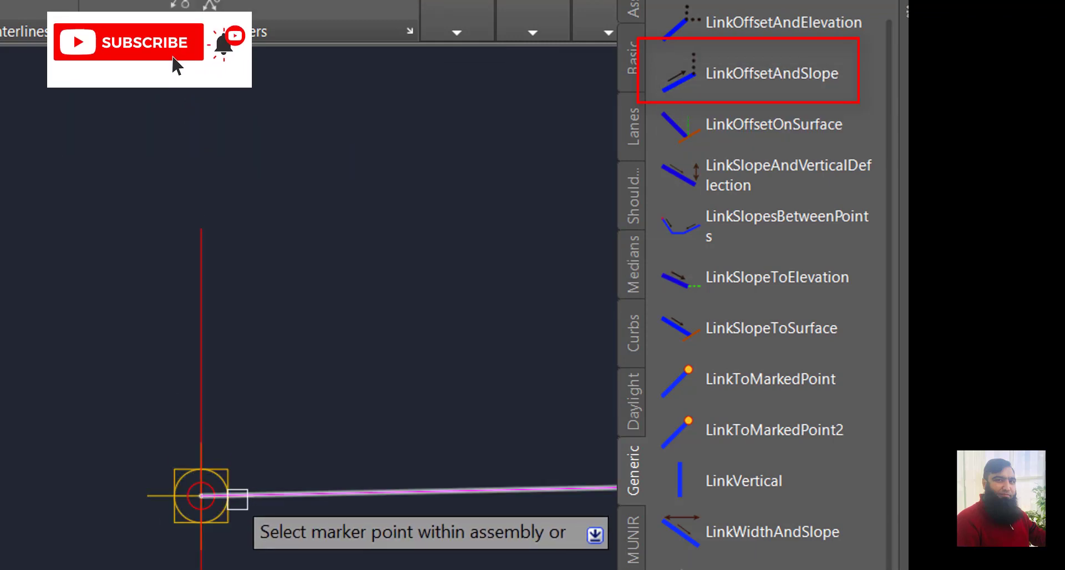
scroll(5, 476, "down", 5)
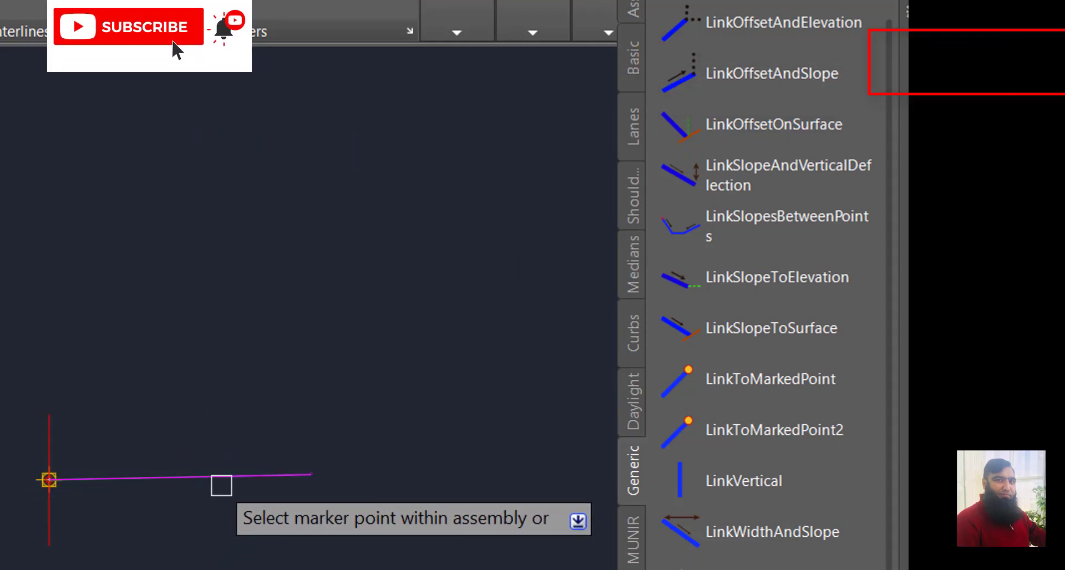
scroll(221, 486, "down", 3)
scroll(169, 245, "up", 5)
scroll(207, 274, "up", 1)
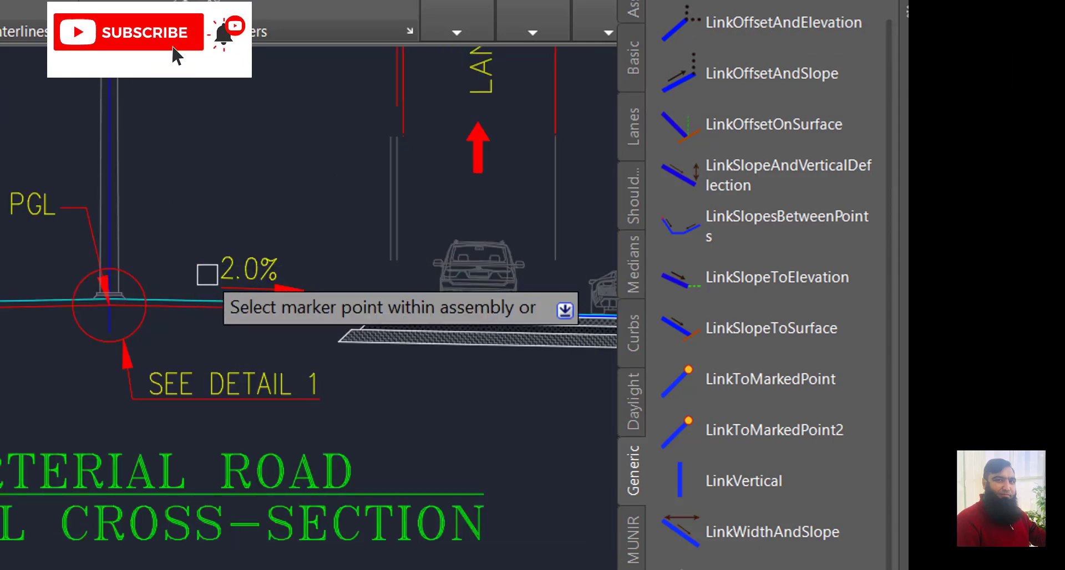
scroll(183, 361, "down", 5)
scroll(233, 233, "up", 5)
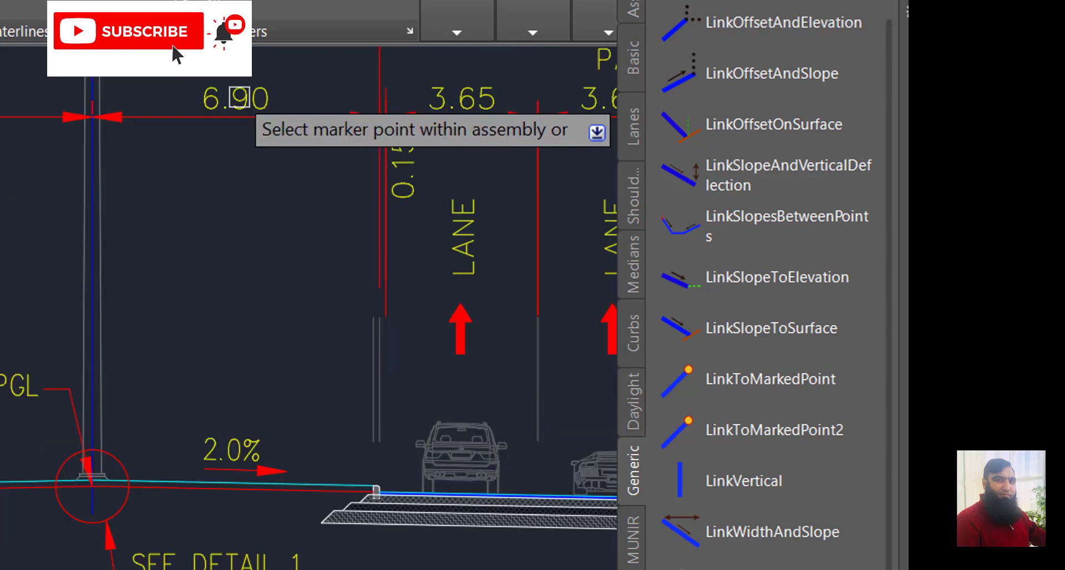
scroll(236, 102, "down", 5)
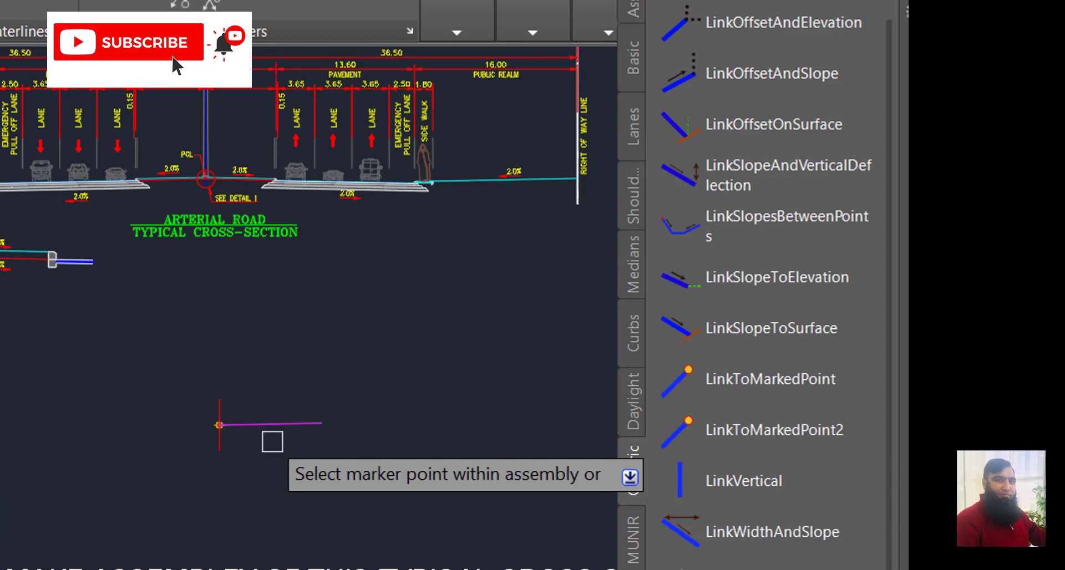
key("Escape")
left_click(288, 417)
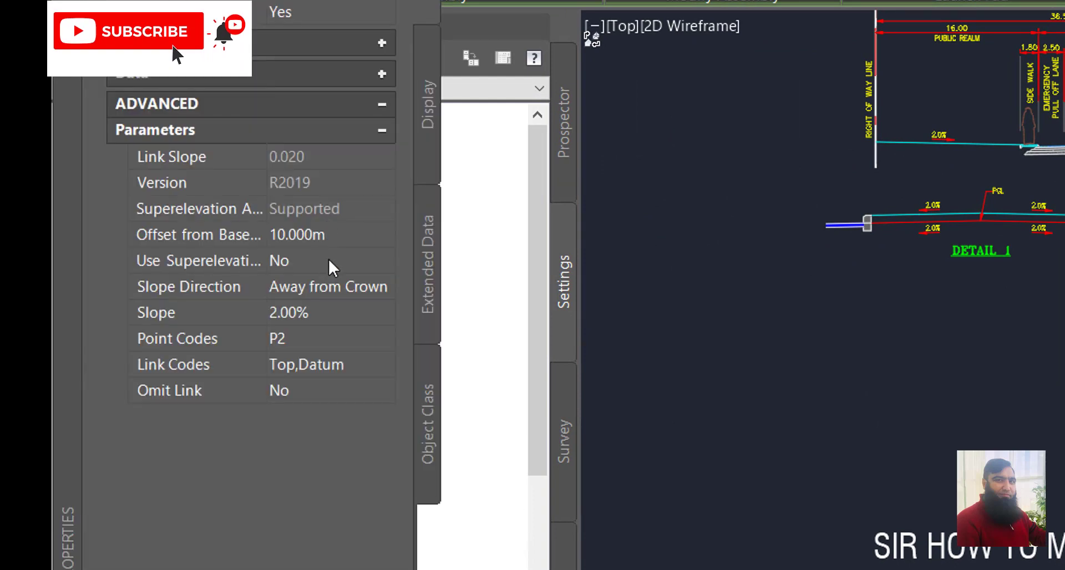
- Enter 6.9 for Offset from Base and -2 for Slope in the link's parameters
left_click(329, 235)
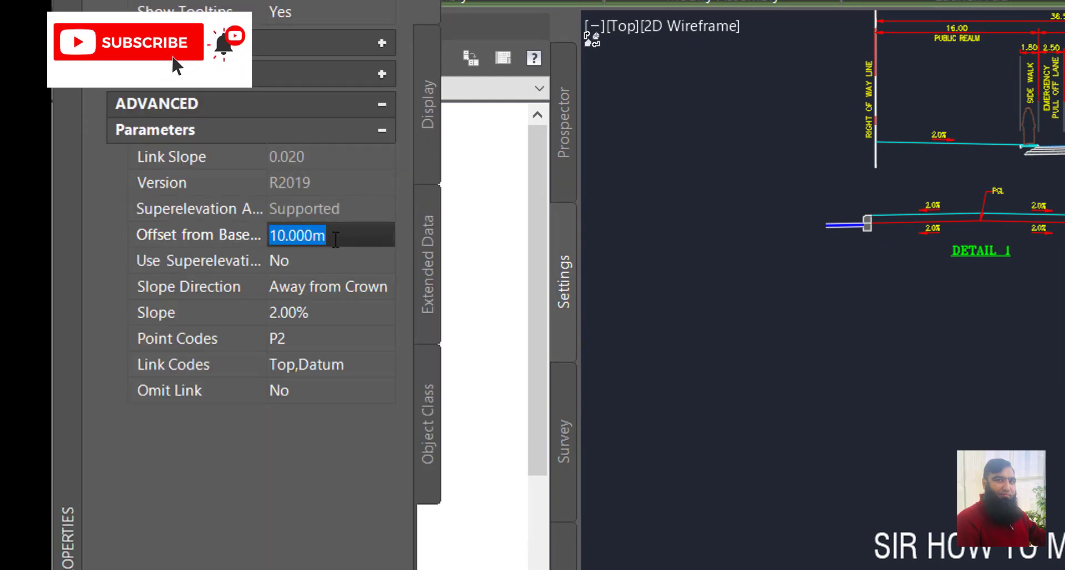
type("6.")
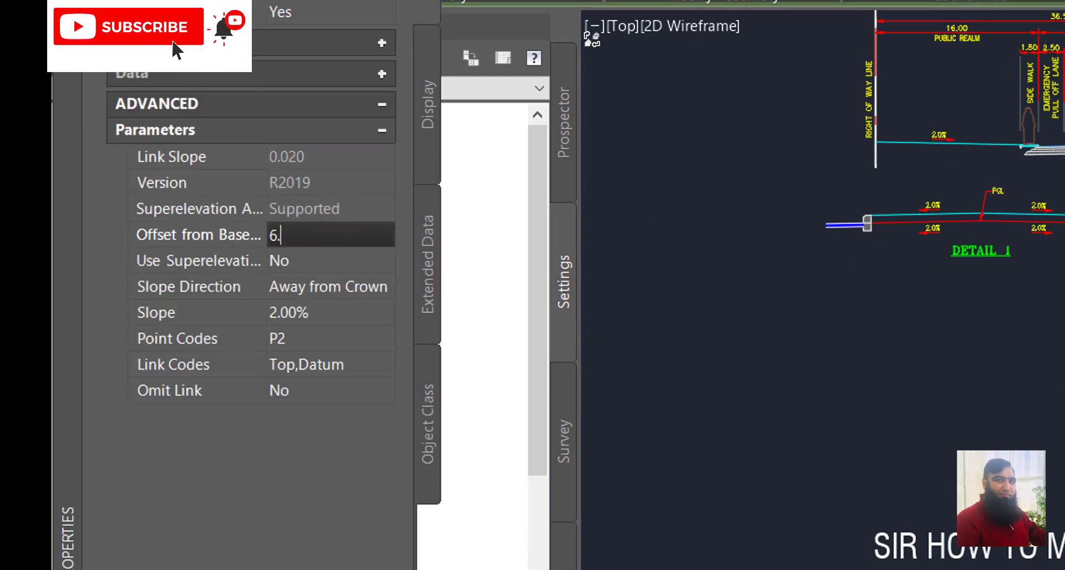
type("9")
left_click(321, 314)
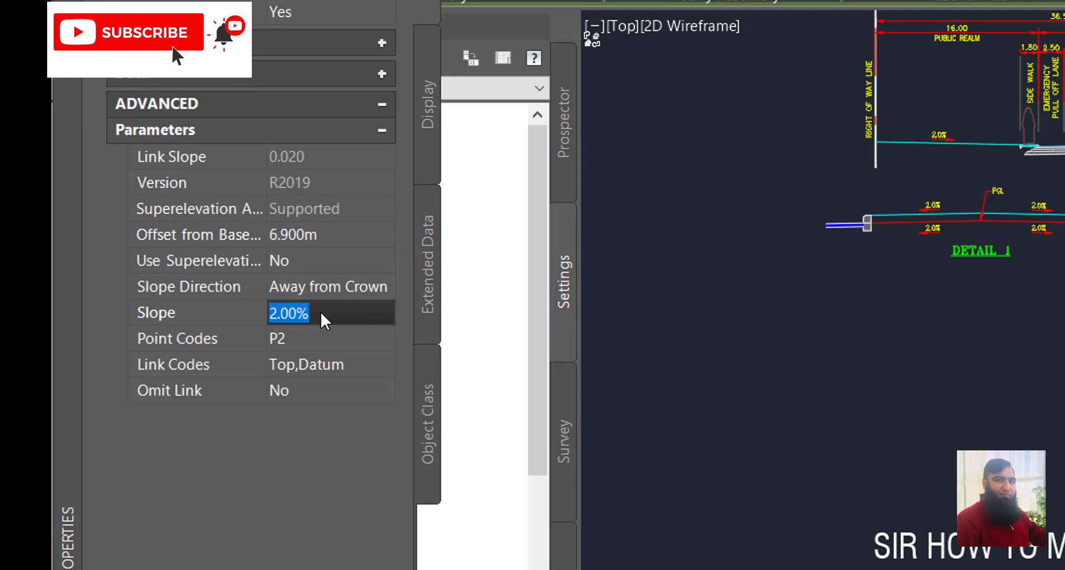
type("-2")
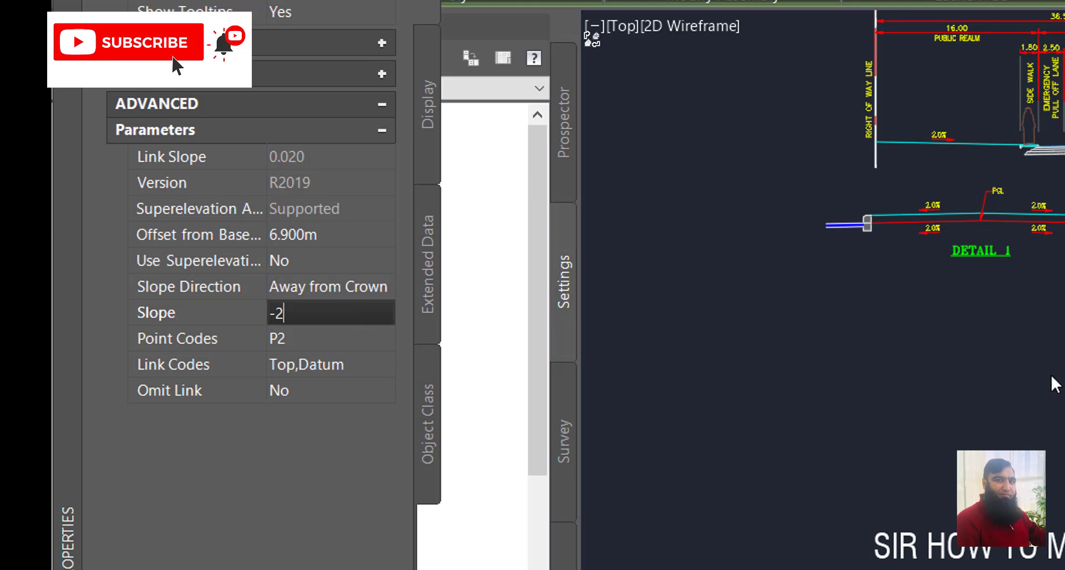
key("Return")
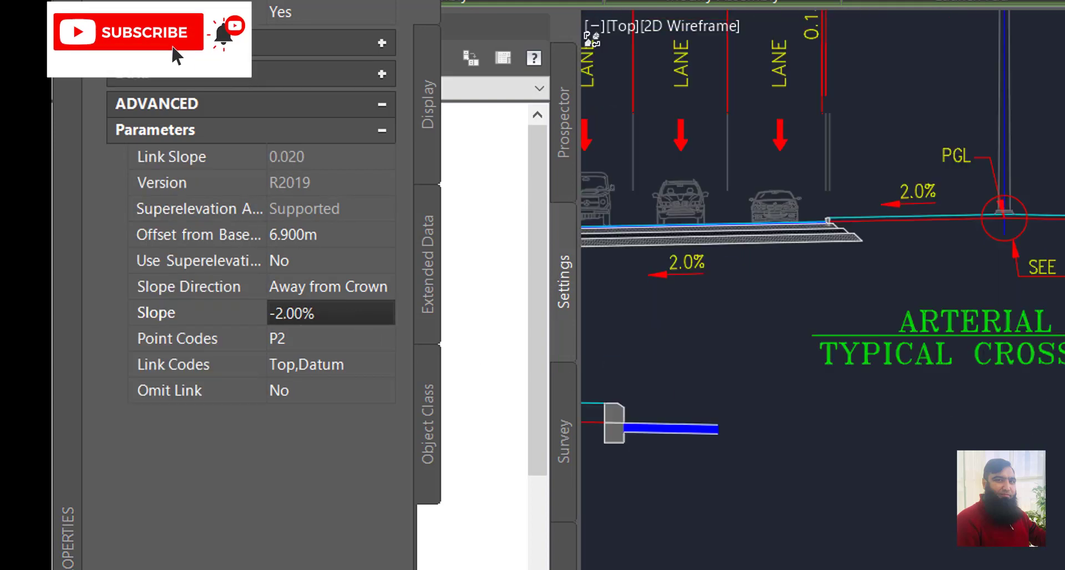
- Zoom between the curb detail and the assembly, clearing the current selection
scroll(659, 279, "up", 3)
scroll(660, 279, "up", 2)
scroll(659, 279, "up", 2)
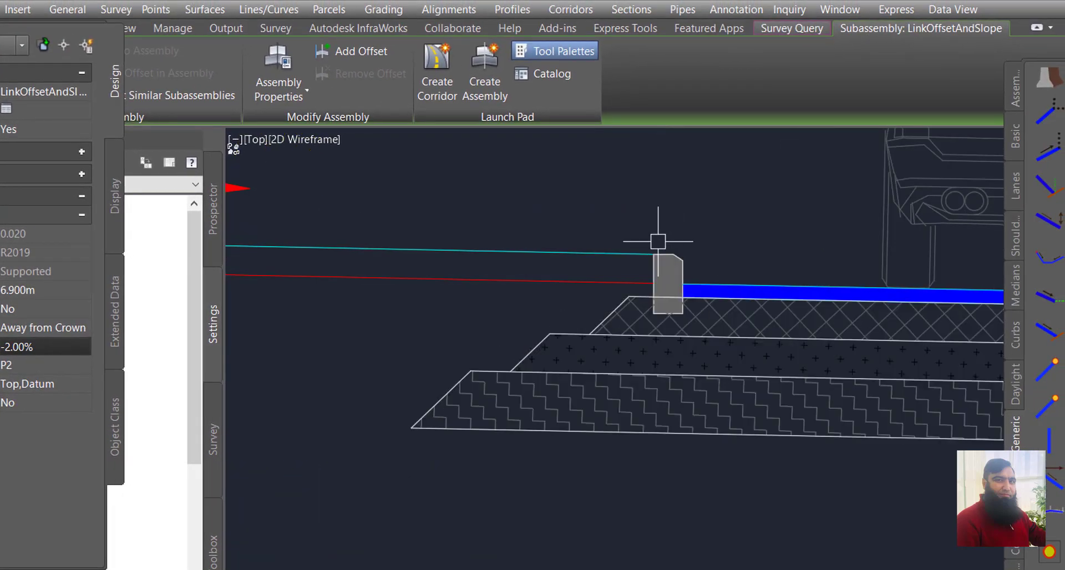
scroll(659, 250, "down", 2)
scroll(666, 298, "down", 2)
scroll(666, 317, "down", 1)
scroll(668, 333, "up", 3)
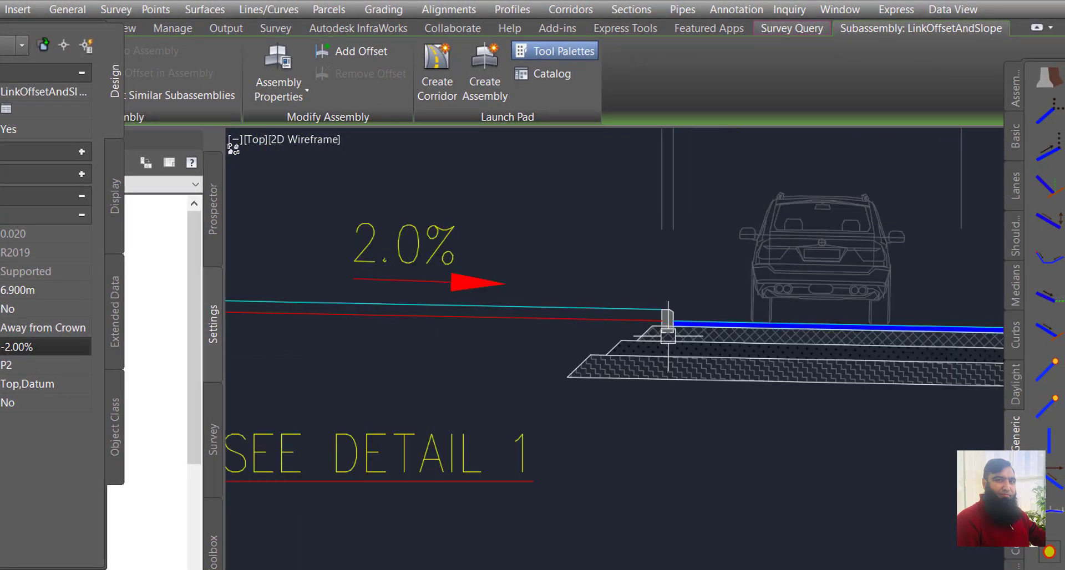
scroll(668, 336, "up", 2)
scroll(661, 297, "up", 2)
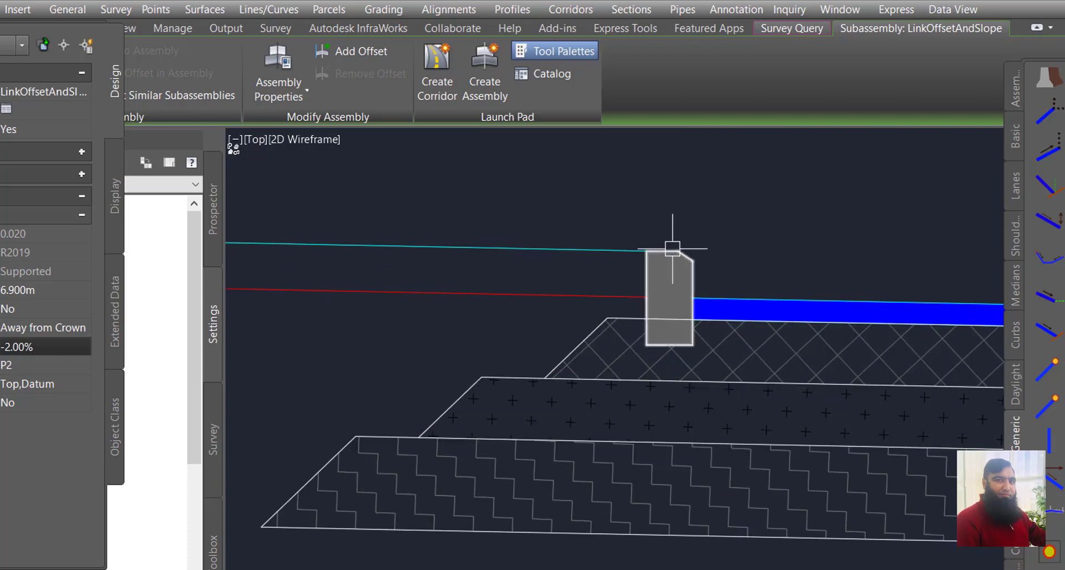
key("Escape")
scroll(661, 219, "down", 3)
scroll(649, 261, "down", 2)
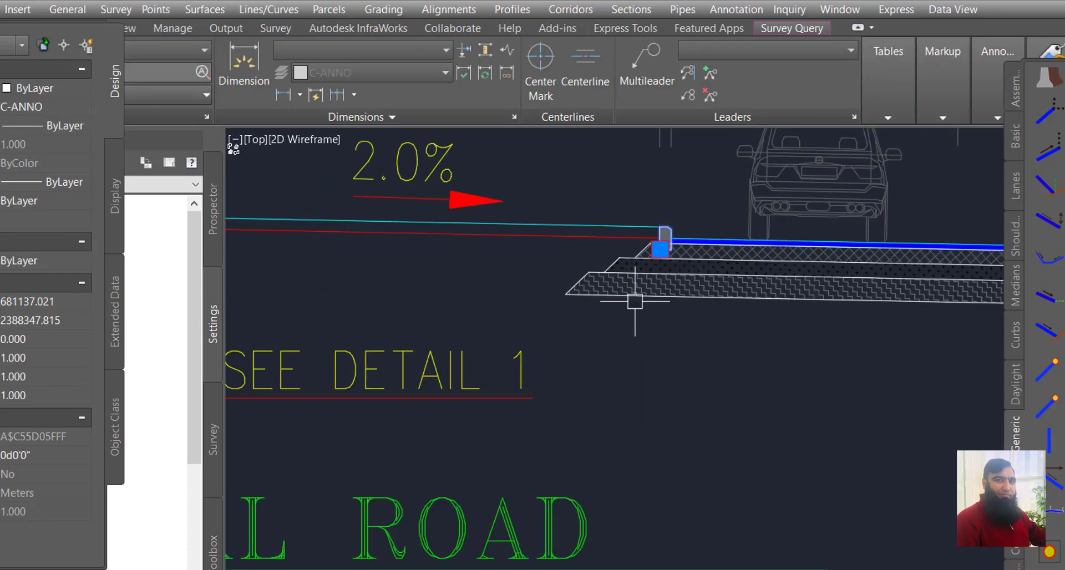
- Copy the Detail 1 curb outline from its corner to a spot beside the assembly
type("O")
key("Return")
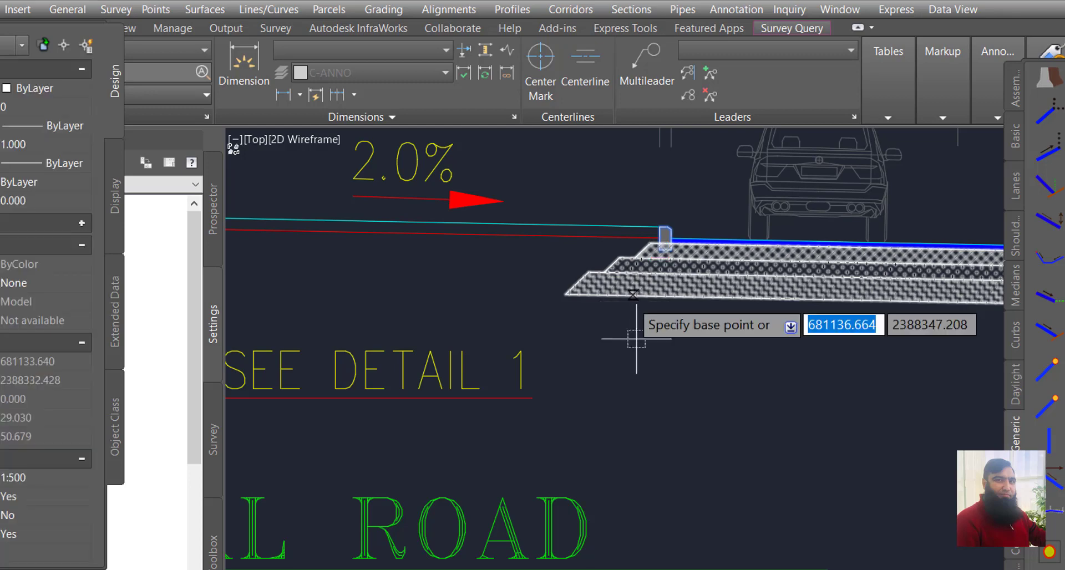
left_click(665, 239)
scroll(665, 239, "down", 3)
scroll(642, 231, "down", 2)
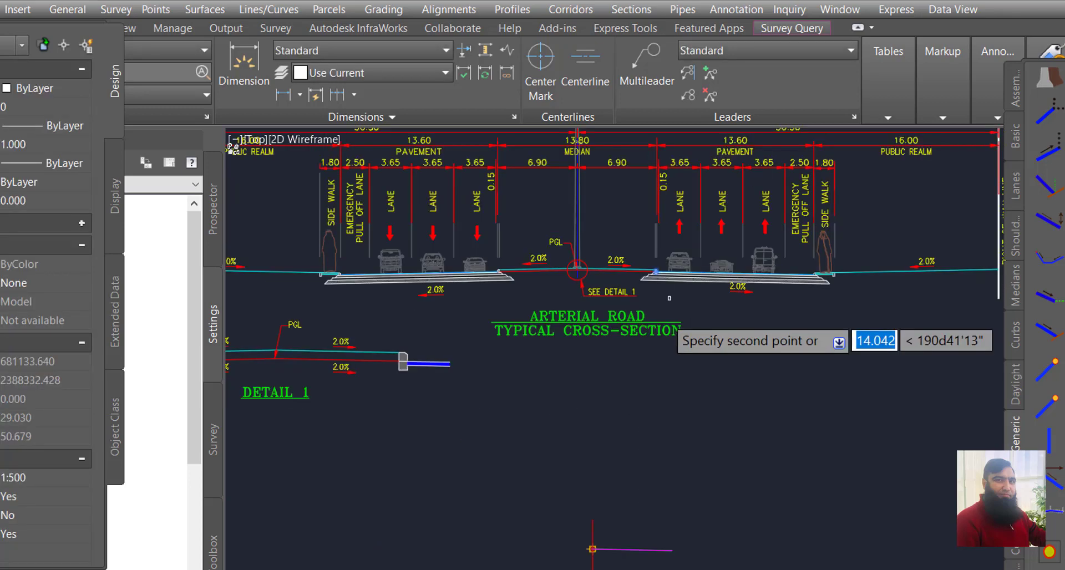
scroll(642, 340, "down", 2)
scroll(645, 442, "up", 5)
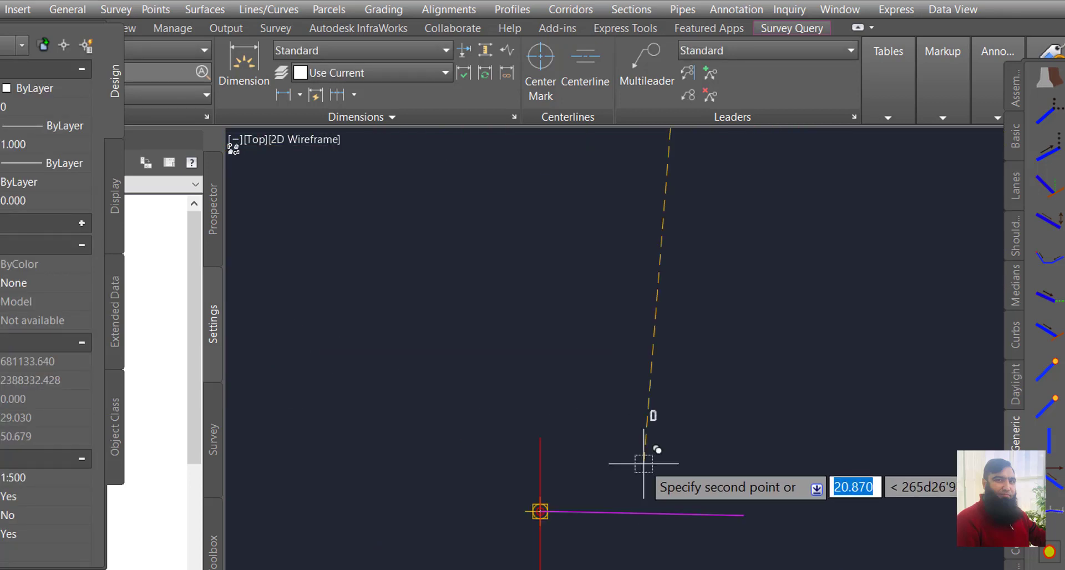
left_click(644, 463)
key("Escape")
- Explode the copied curb block into individual lines
scroll(650, 428, "up", 3)
left_click(664, 395)
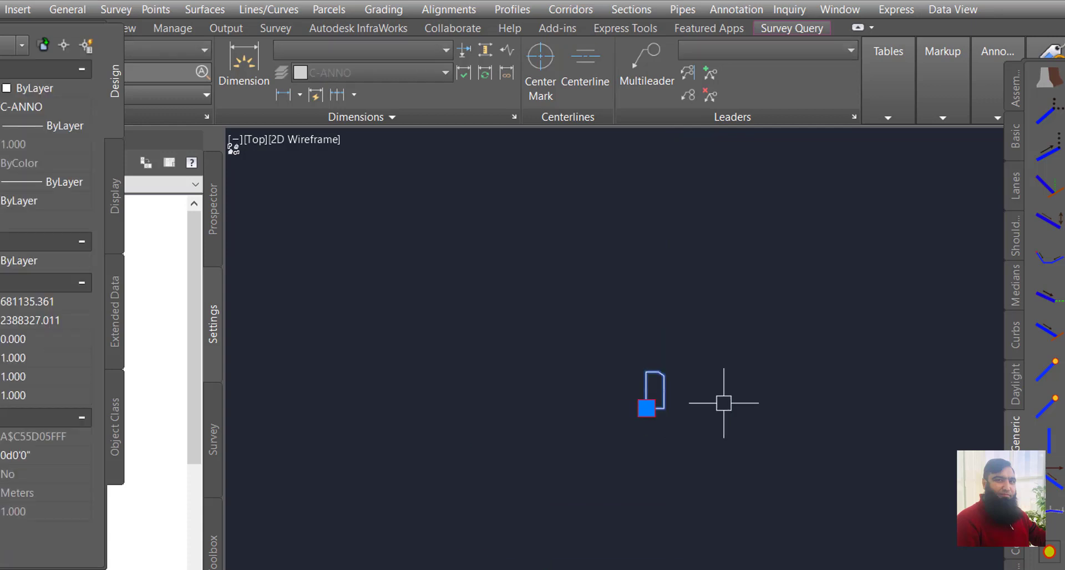
type("X")
key("Return")
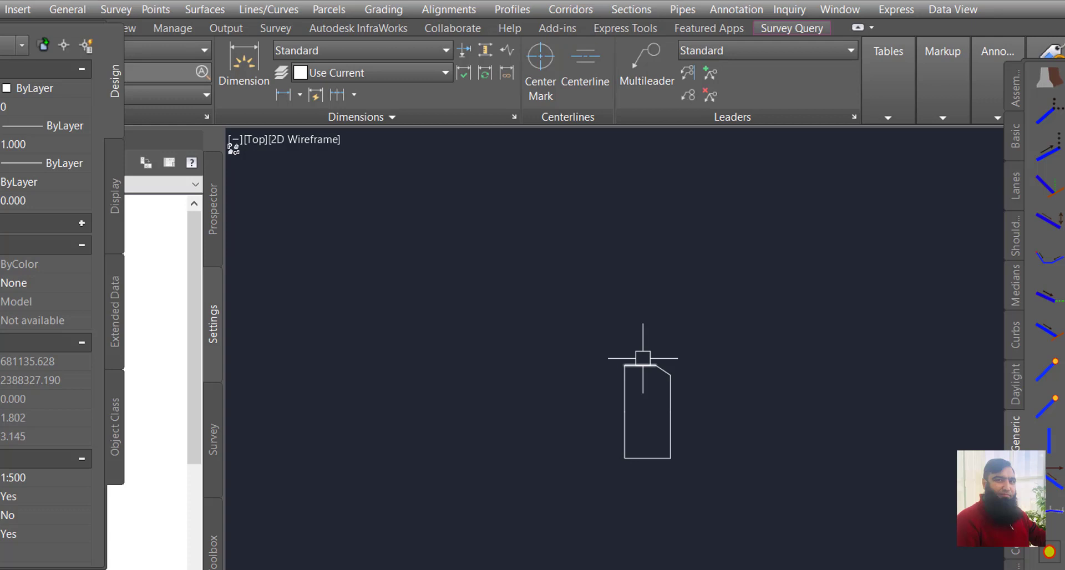
- Cancel the mistyped O command and convert the curb's top edge to a polyline with PEDIT
type("O")
key("Return")
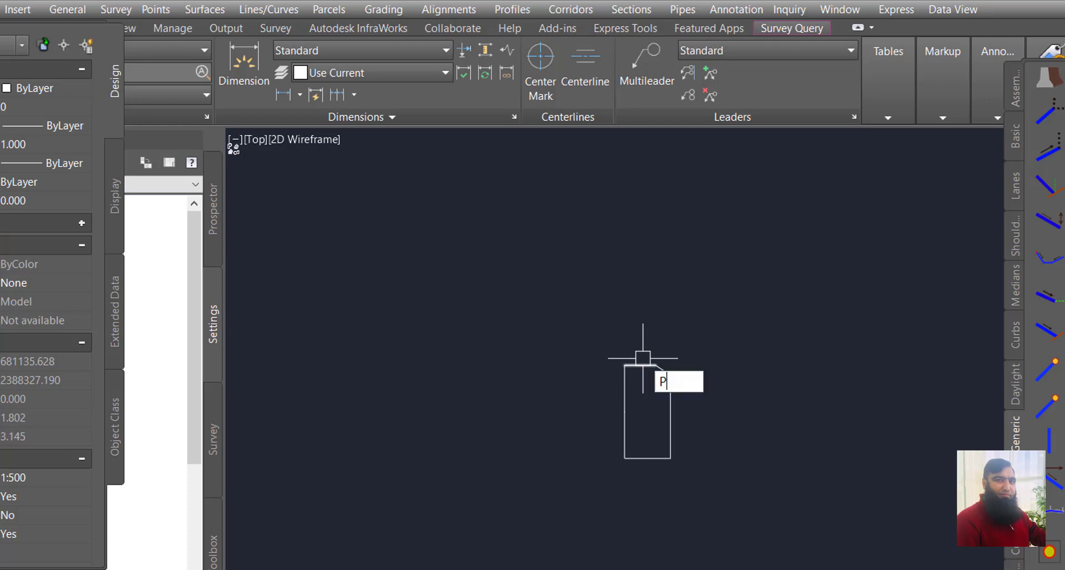
type("E")
key("Return")
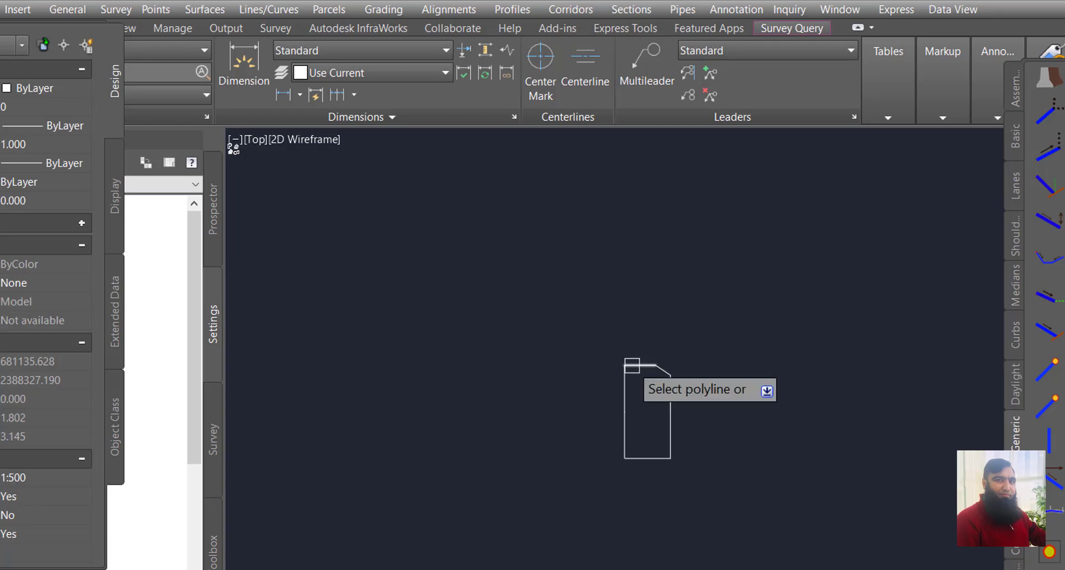
left_click(632, 366)
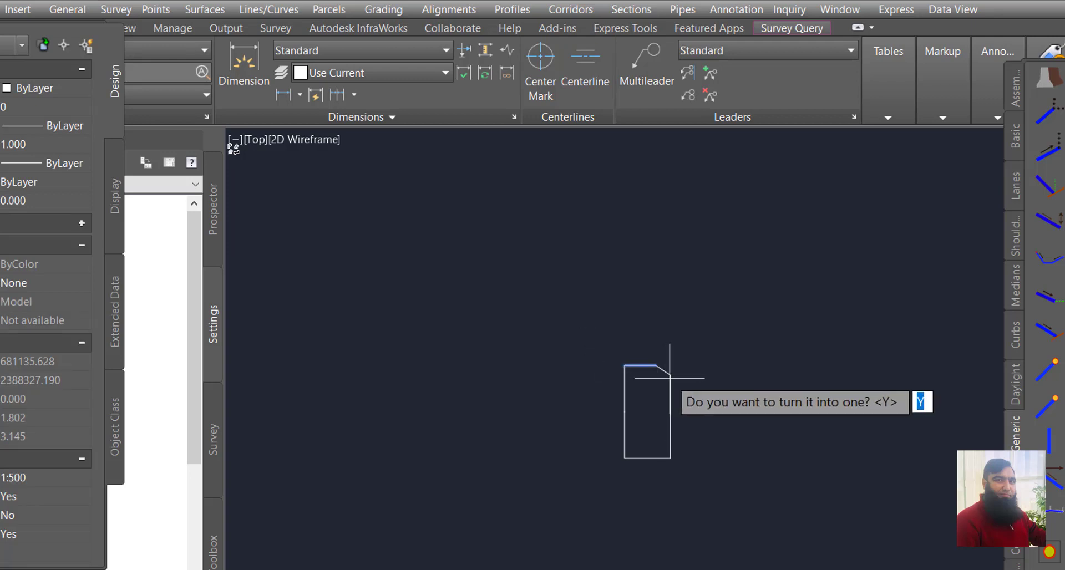
key("Return")
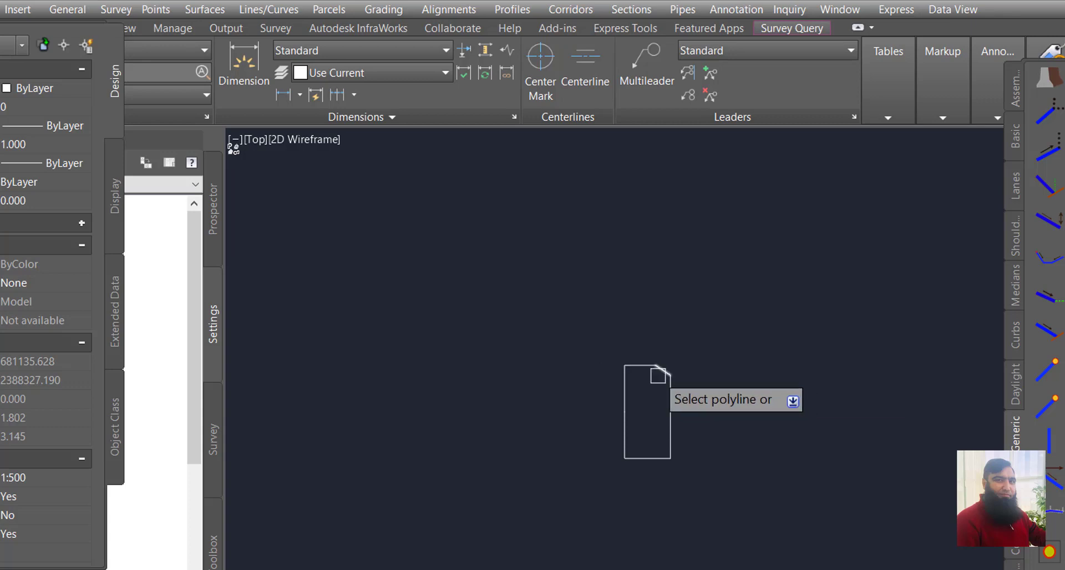
type("M")
- Join all the curb lines into one polyline with zero fuzz distance
key("Return")
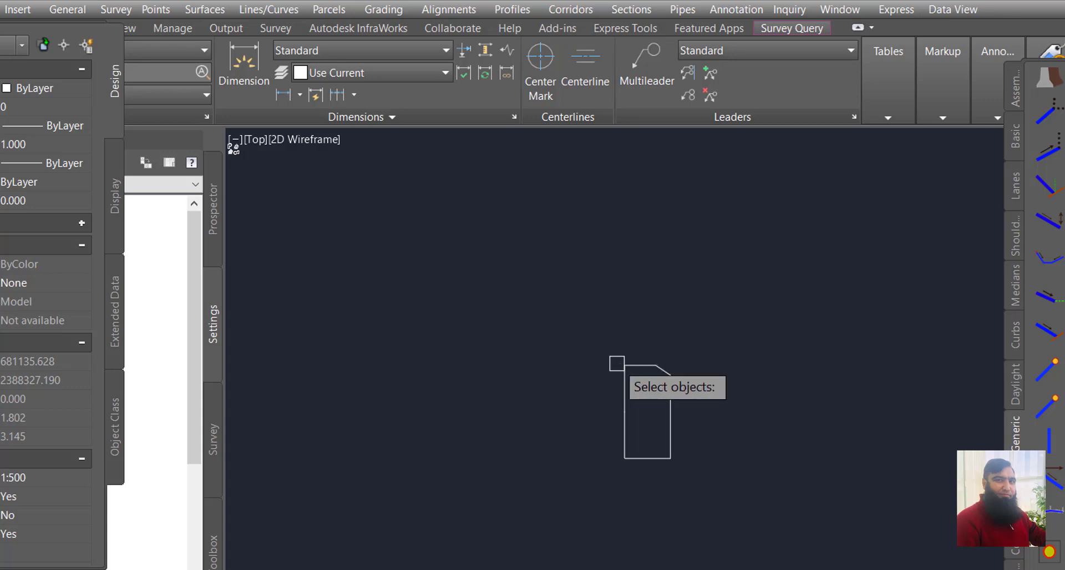
left_click(589, 336)
left_click(741, 507)
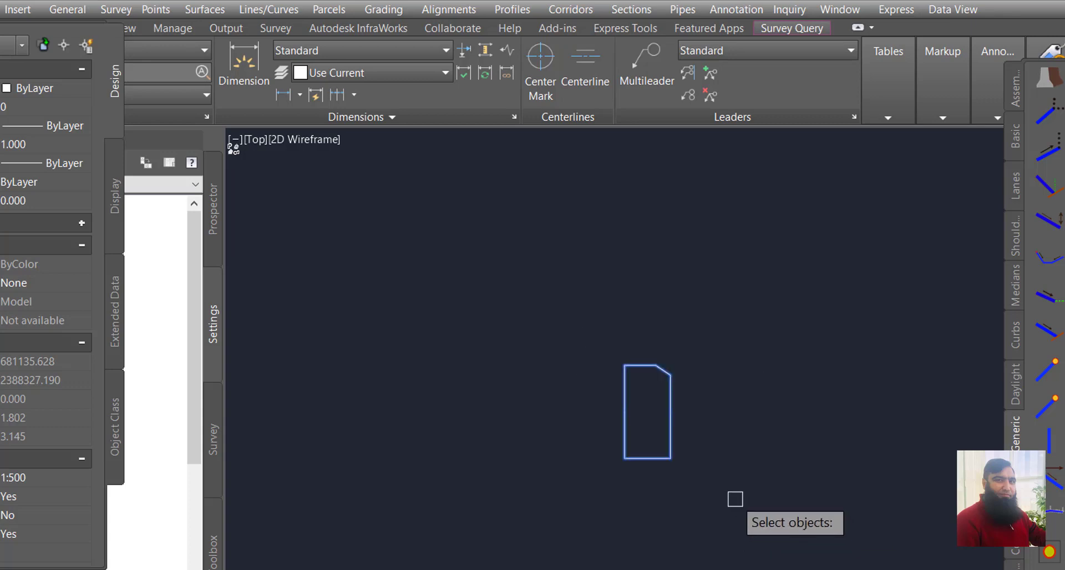
key("Return")
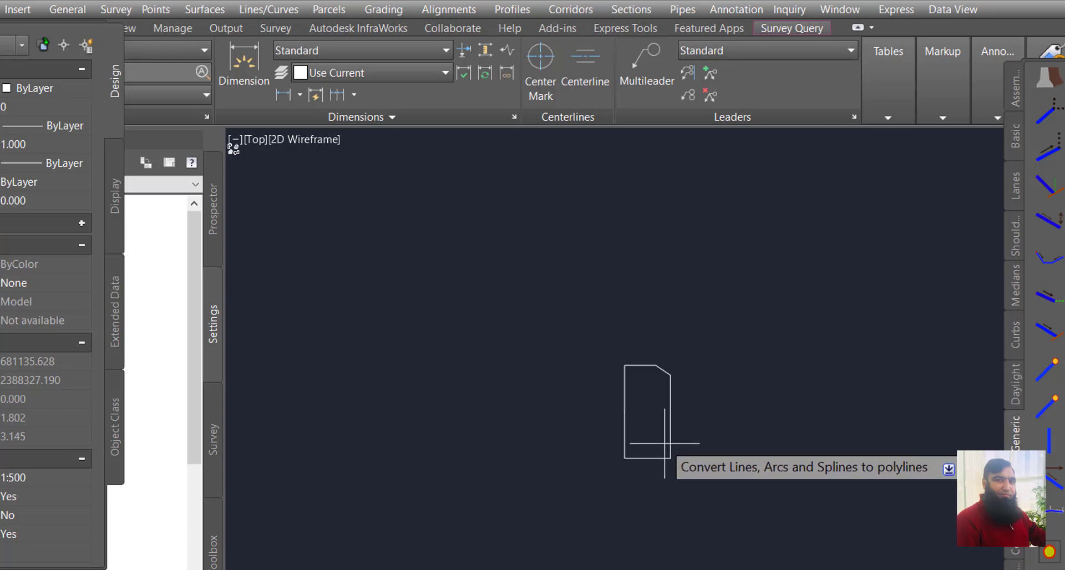
key("Return")
key("Down")
key("Down")
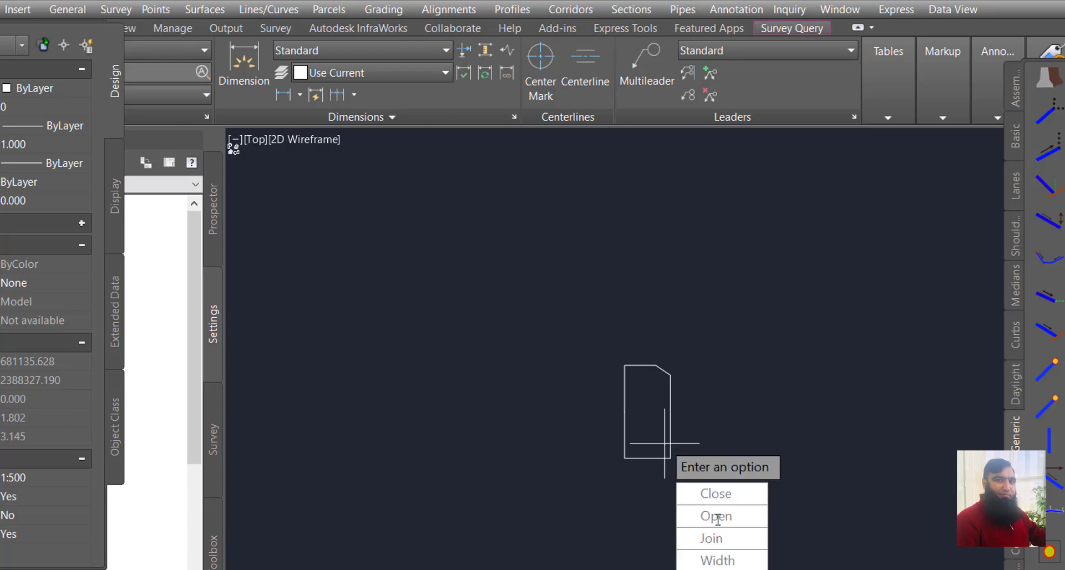
key("Down")
key("Return")
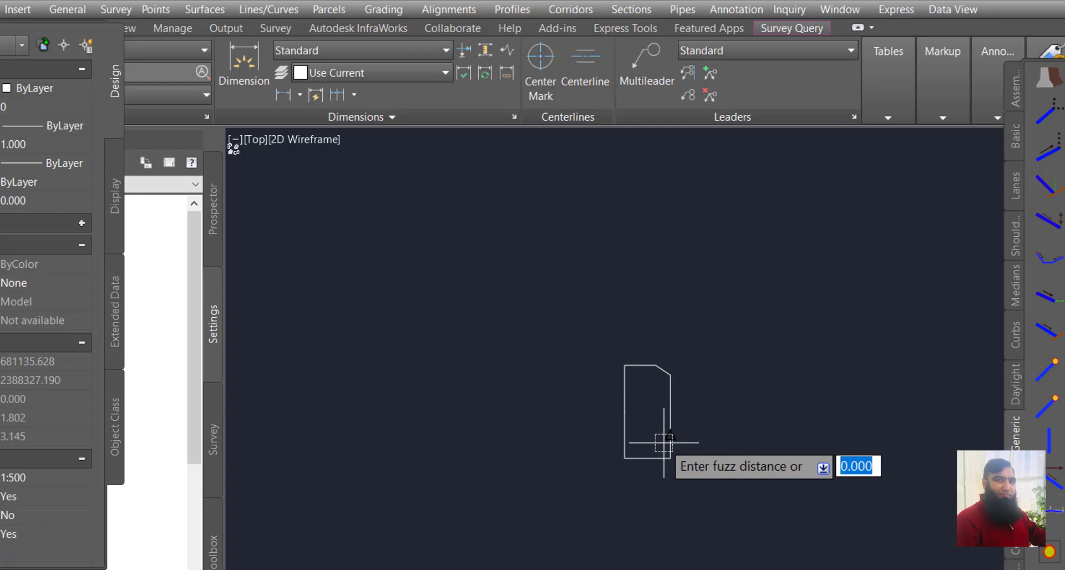
key("Return")
key("Return")
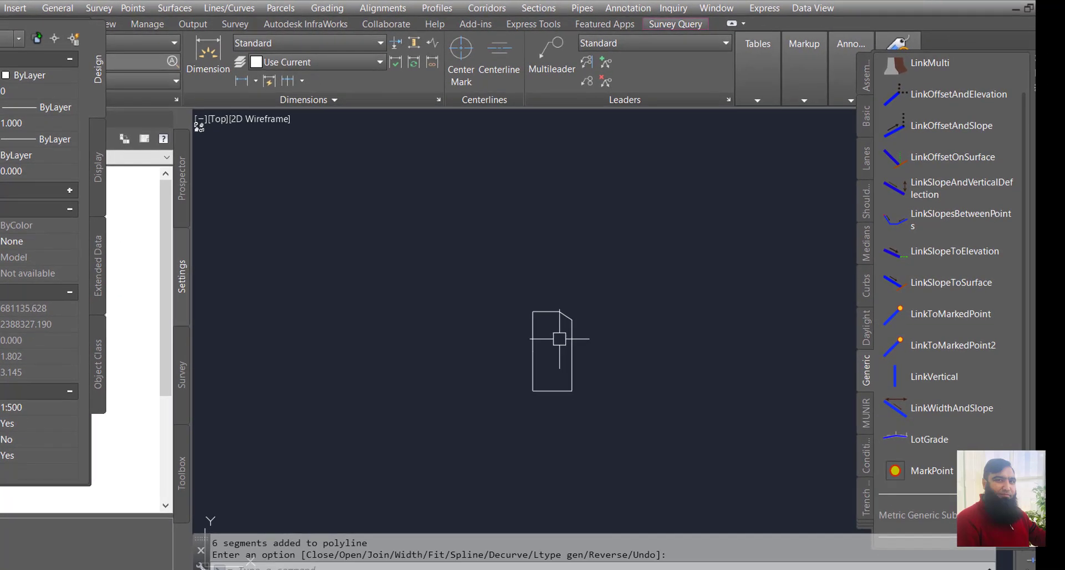
- Select the closed curb outline to confirm it is on C-ROAD with area 0.045
left_click(533, 333)
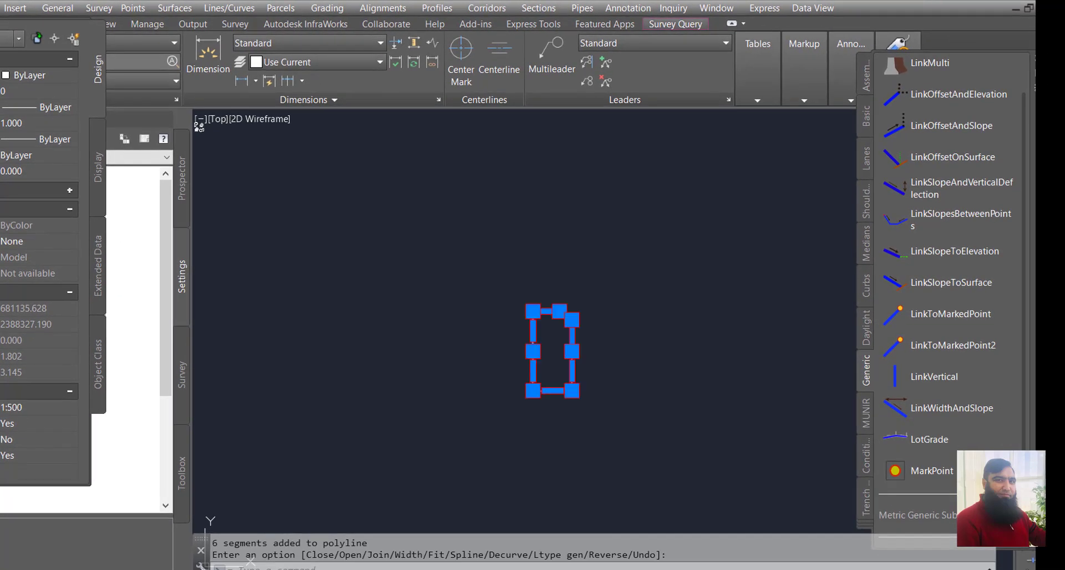
key("Escape")
scroll(538, 339, "up", 2)
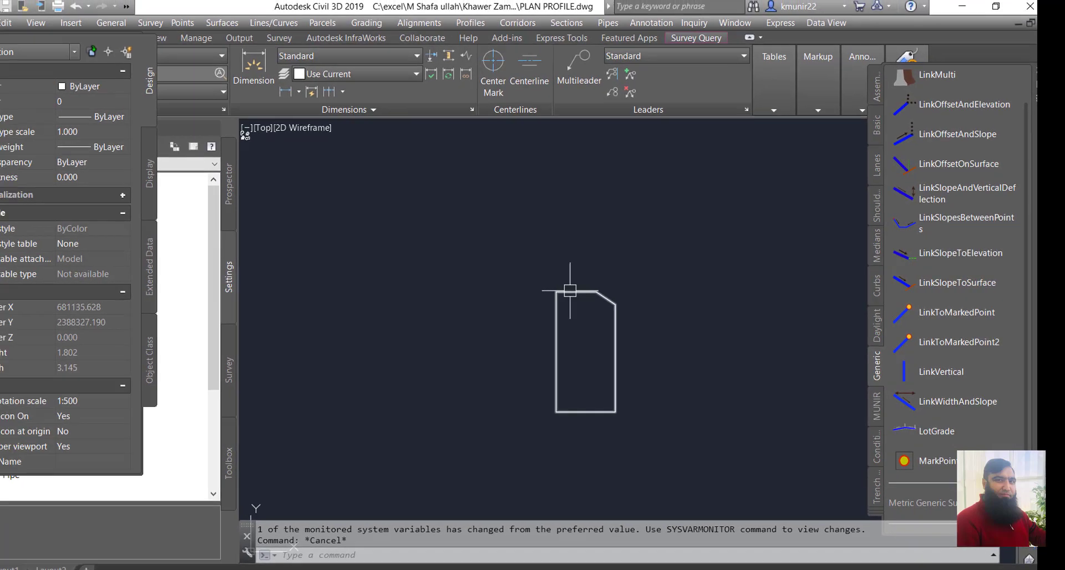
left_click(542, 291)
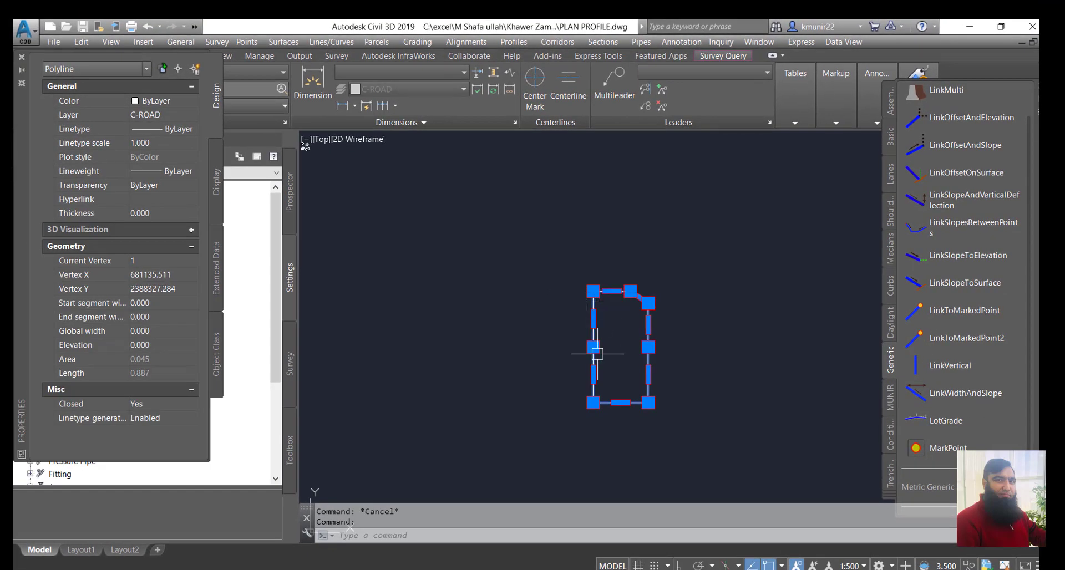
- Create a subassembly named CURB from the curb outline via Corridors > Create Subassembly from Polyline
scroll(639, 343, "down", 5)
scroll(641, 343, "down", 2)
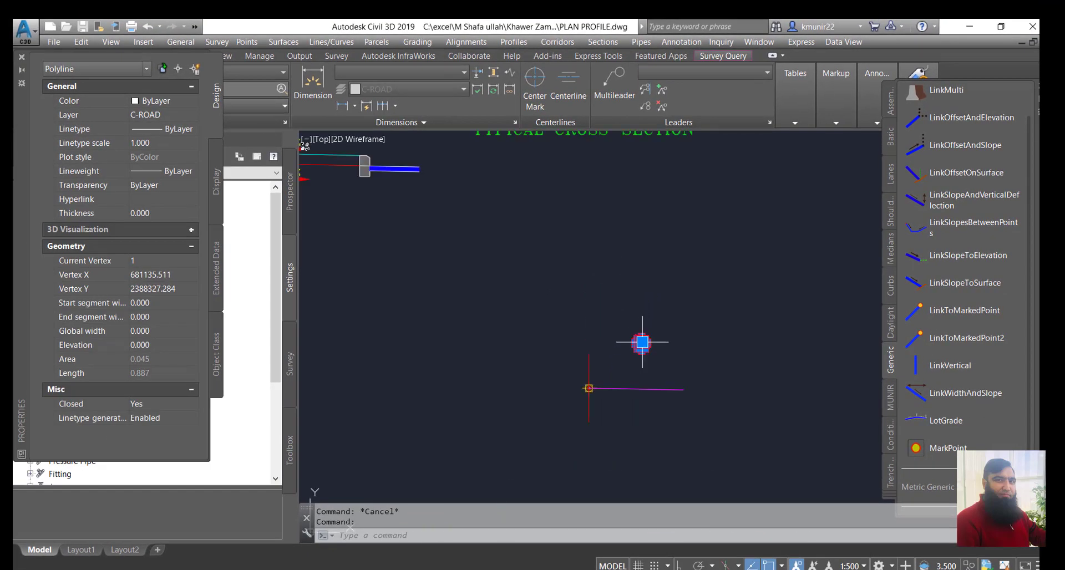
scroll(644, 334, "up", 2)
scroll(627, 361, "up", 2)
scroll(619, 388, "up", 2)
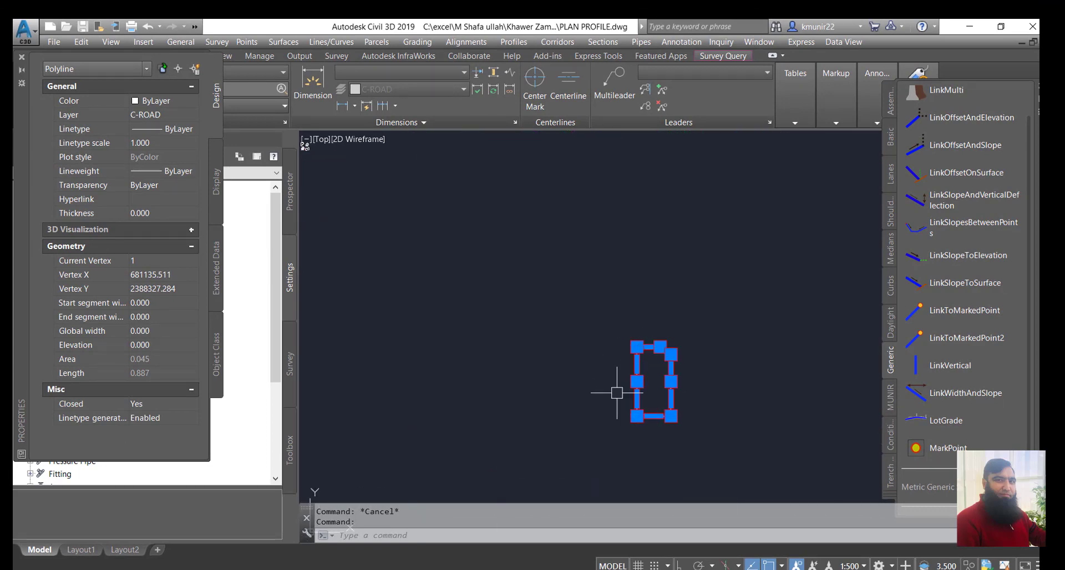
key("Escape")
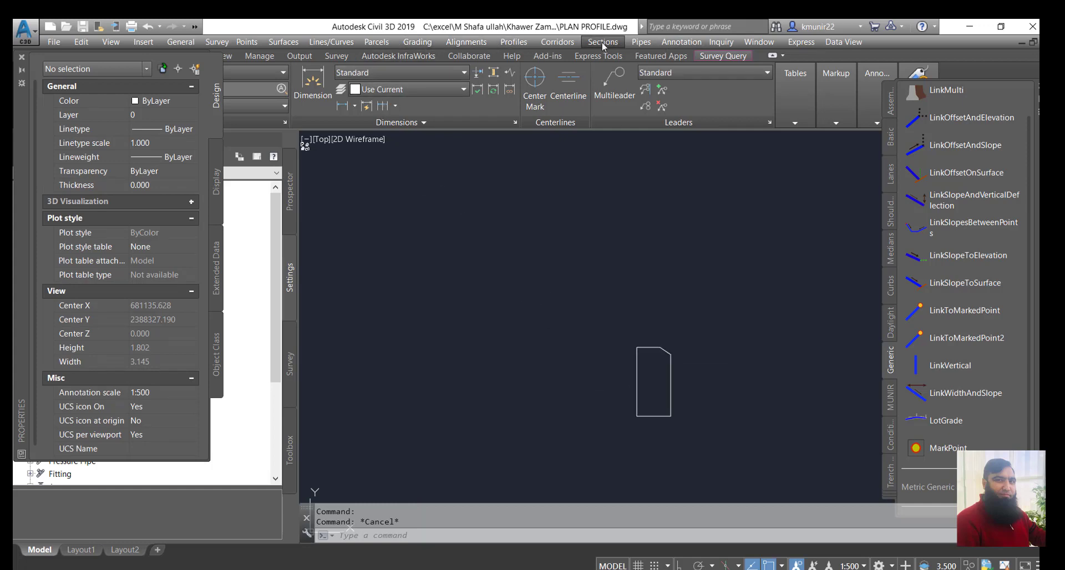
left_click(572, 48)
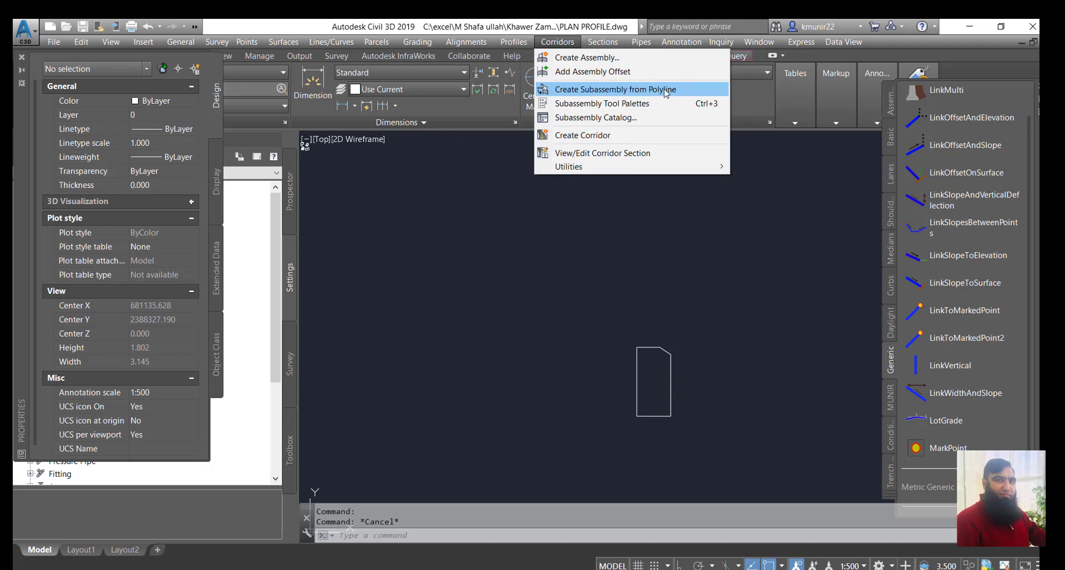
left_click(610, 89)
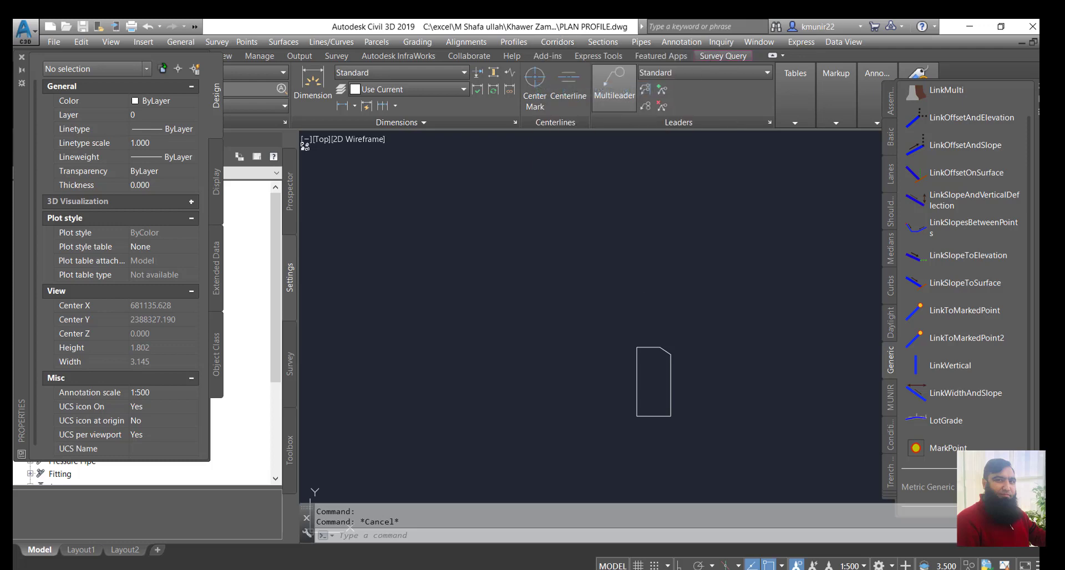
left_click(634, 363)
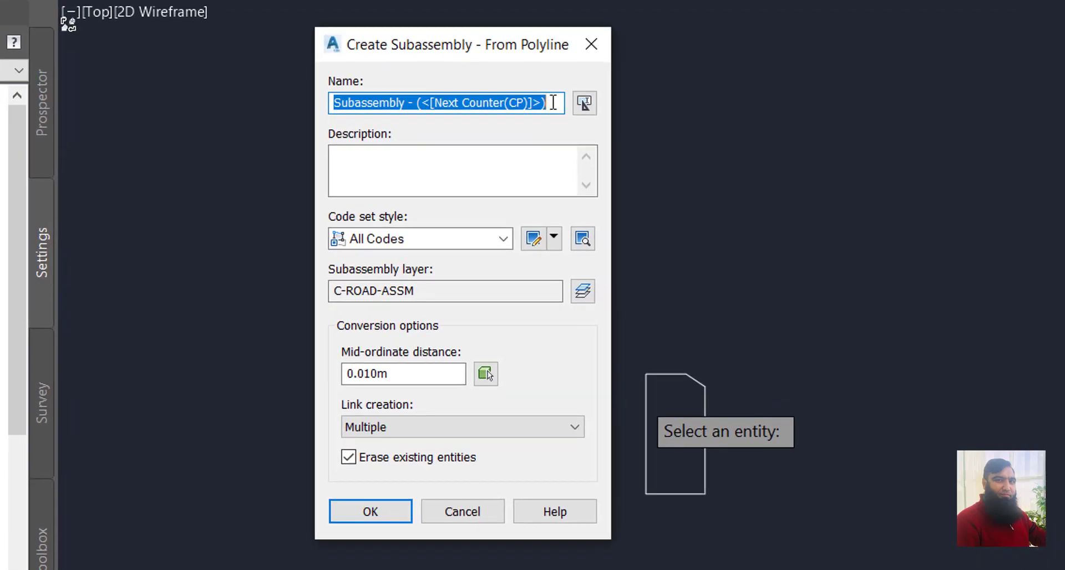
type("CURB STON")
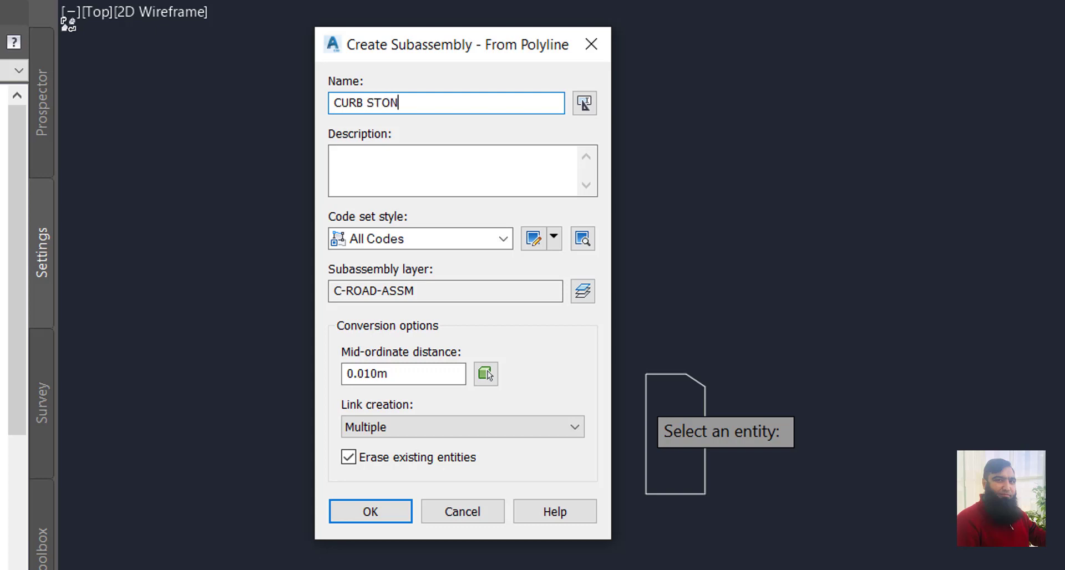
type("E")
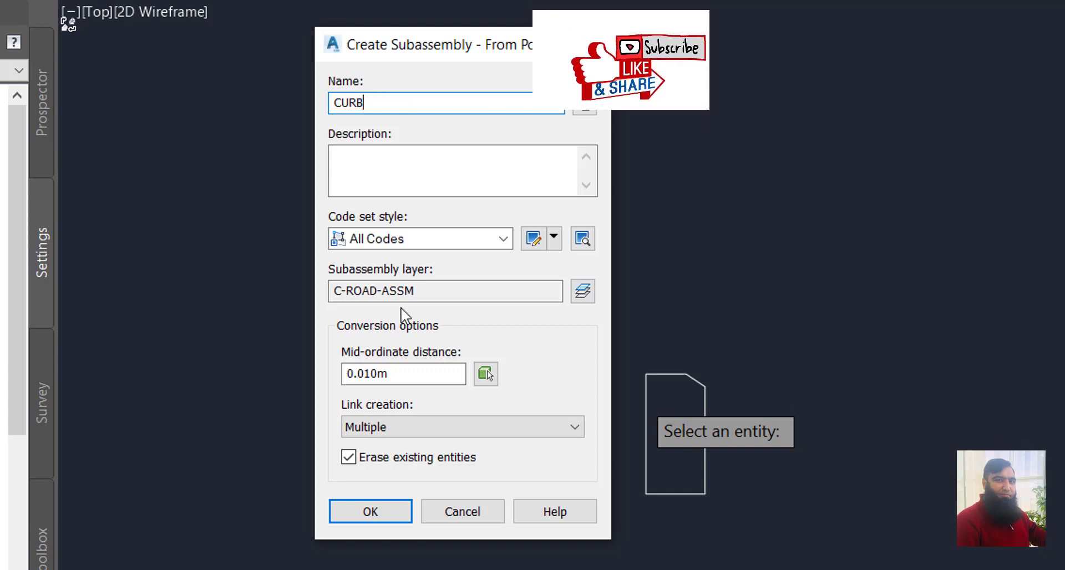
left_click(385, 517)
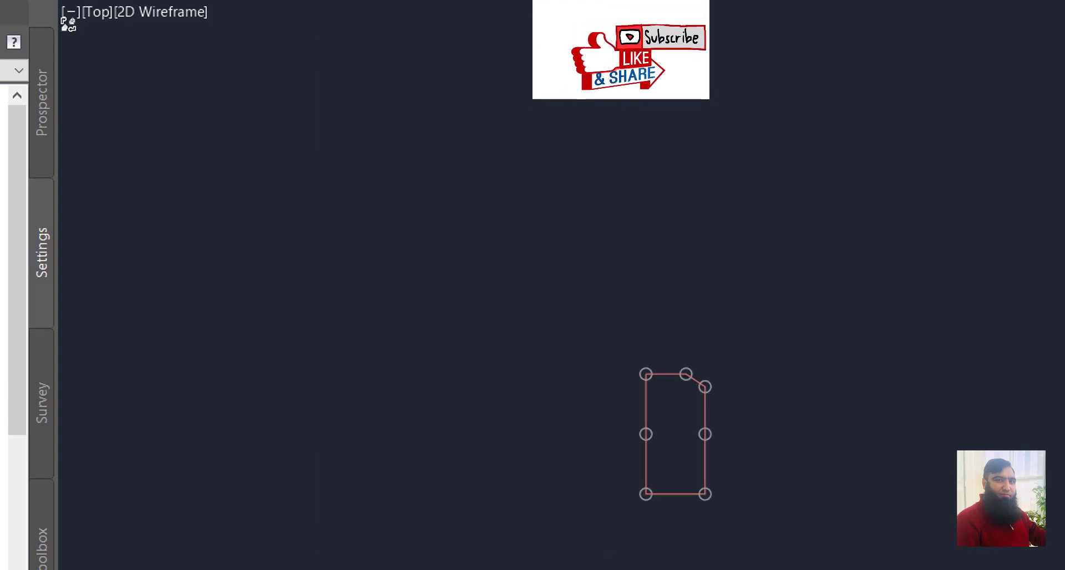
- Use Modify Origin to put the CURB hook point at its left-edge middle vertex
scroll(654, 420, "up", 4)
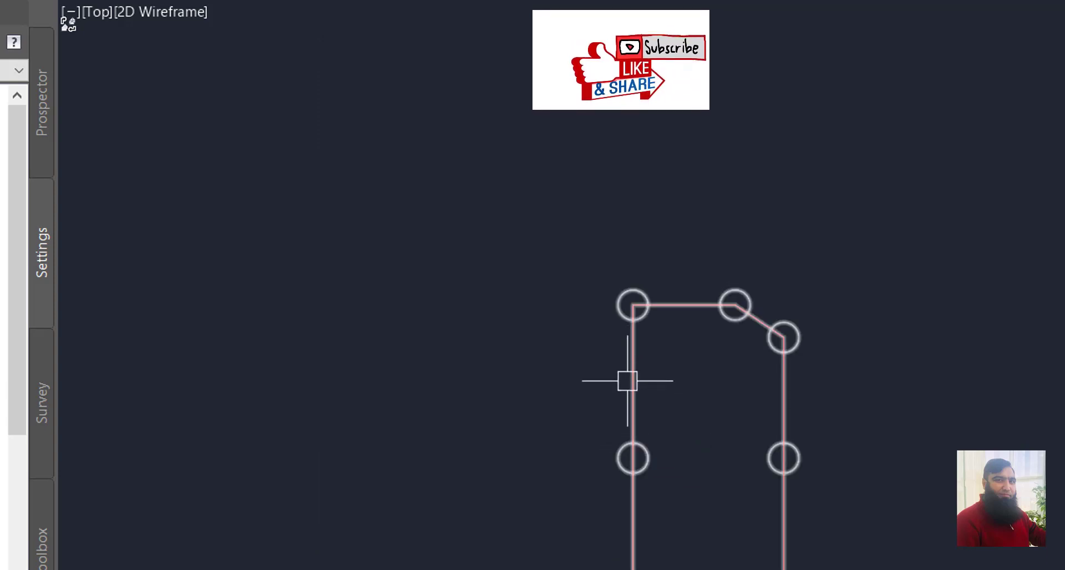
left_click(632, 377)
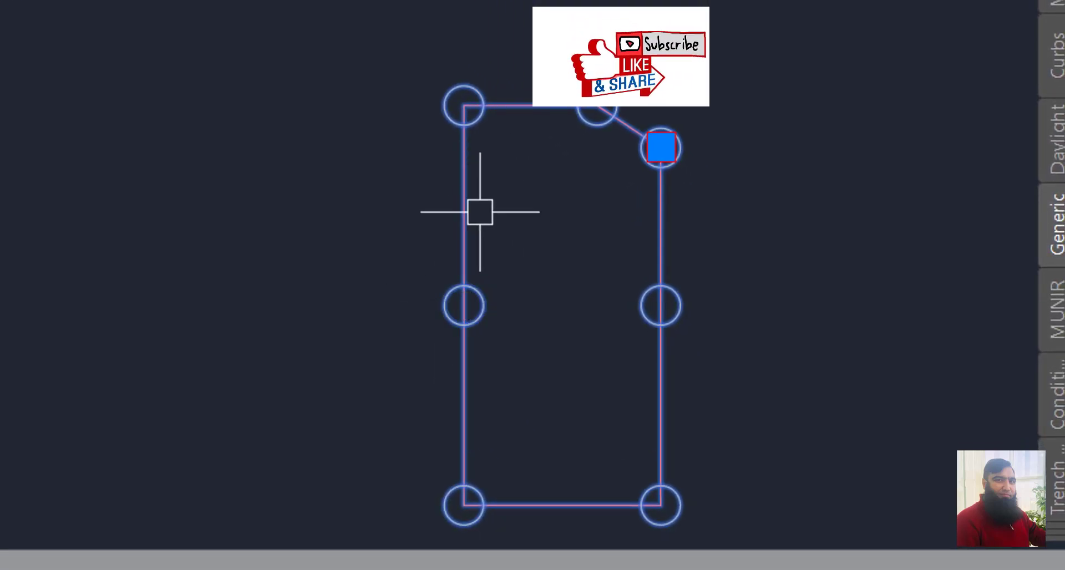
right_click(471, 207)
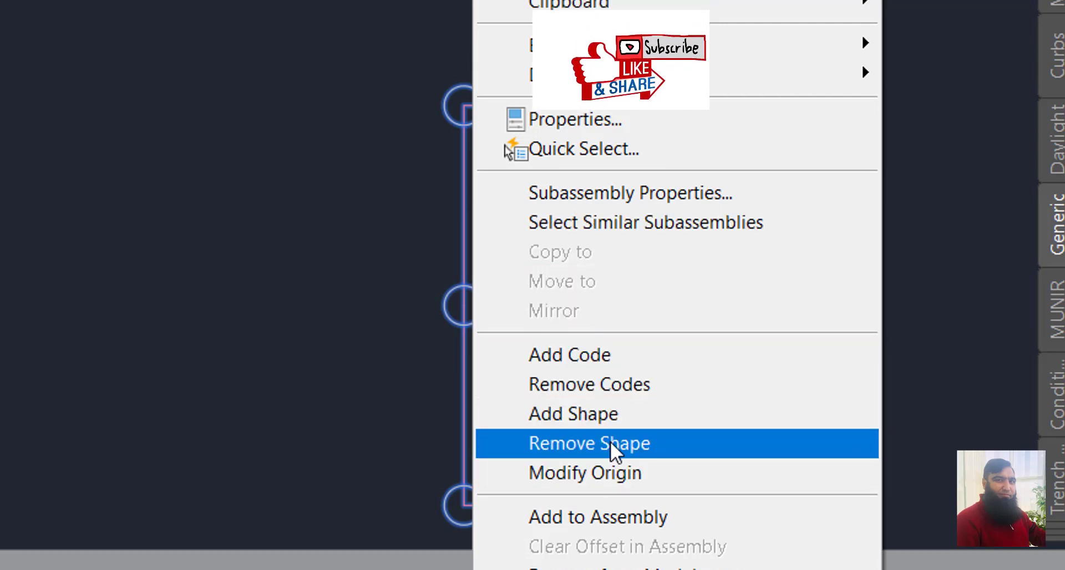
left_click(606, 473)
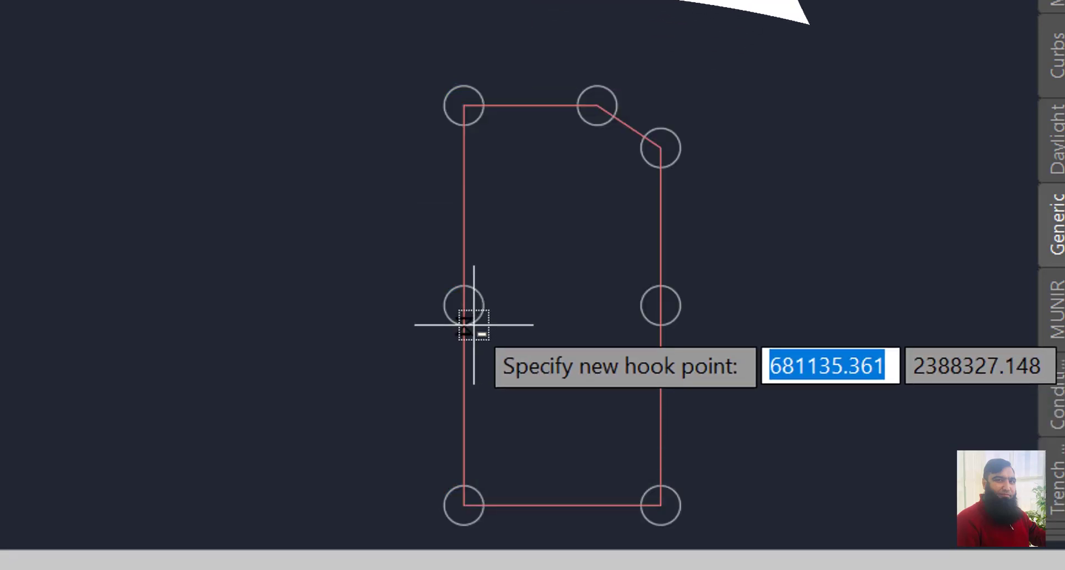
left_click(464, 305)
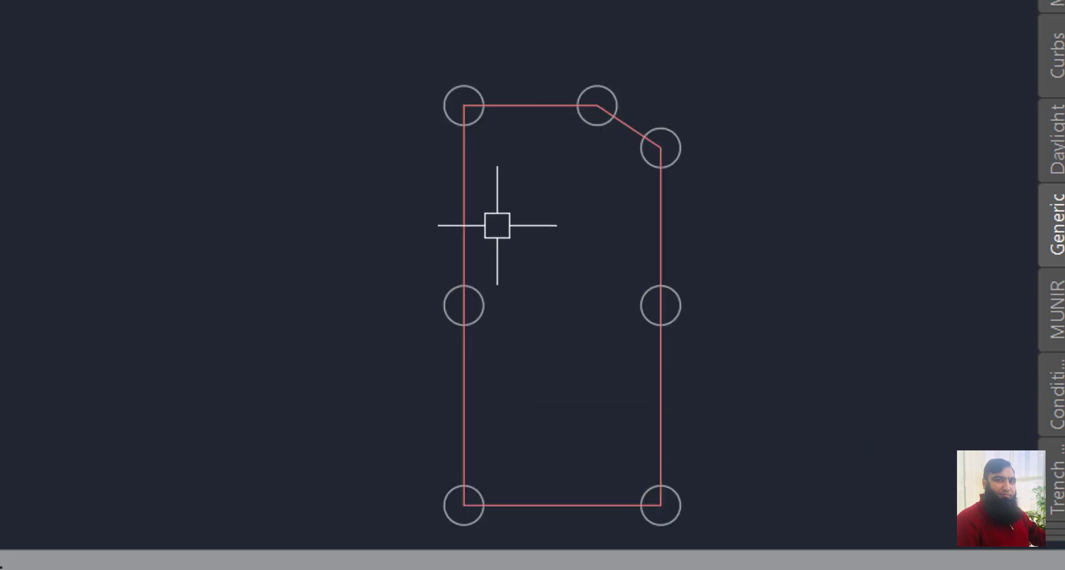
left_click(464, 306)
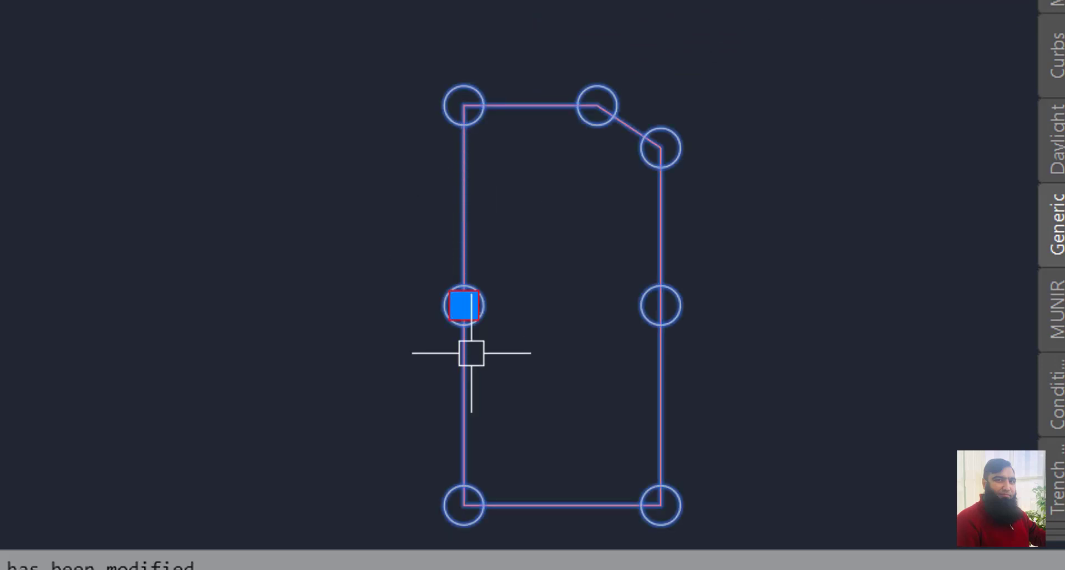
- Add a shape to CURB by window-selecting all of its links
right_click(465, 241)
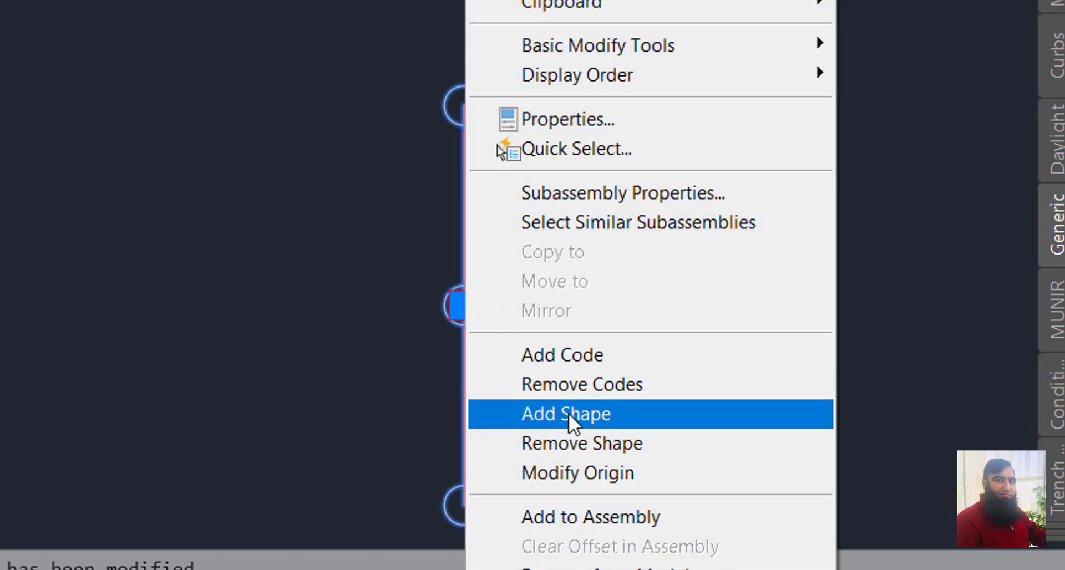
left_click(569, 413)
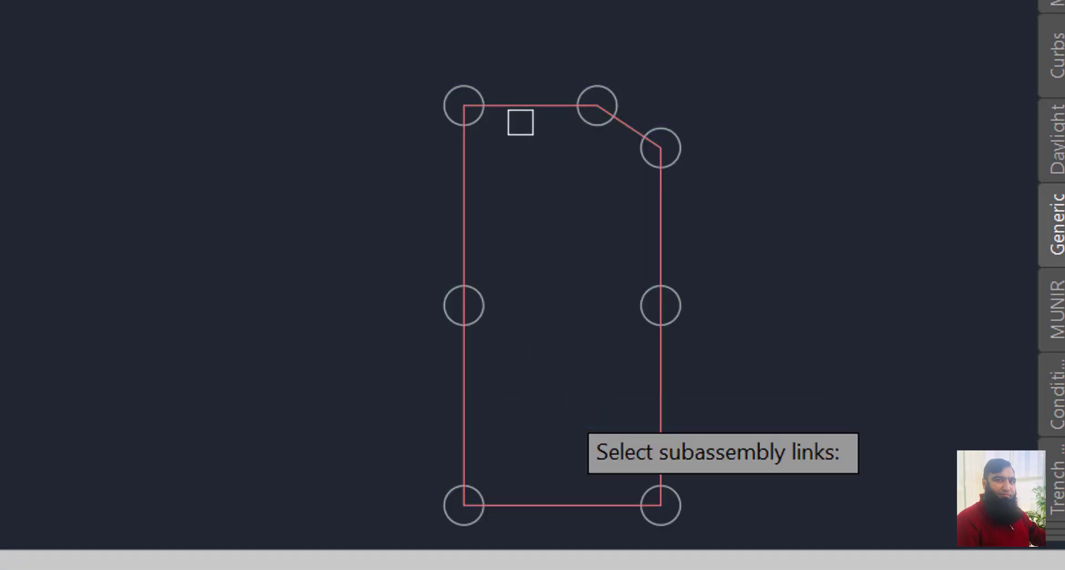
left_click(626, 125)
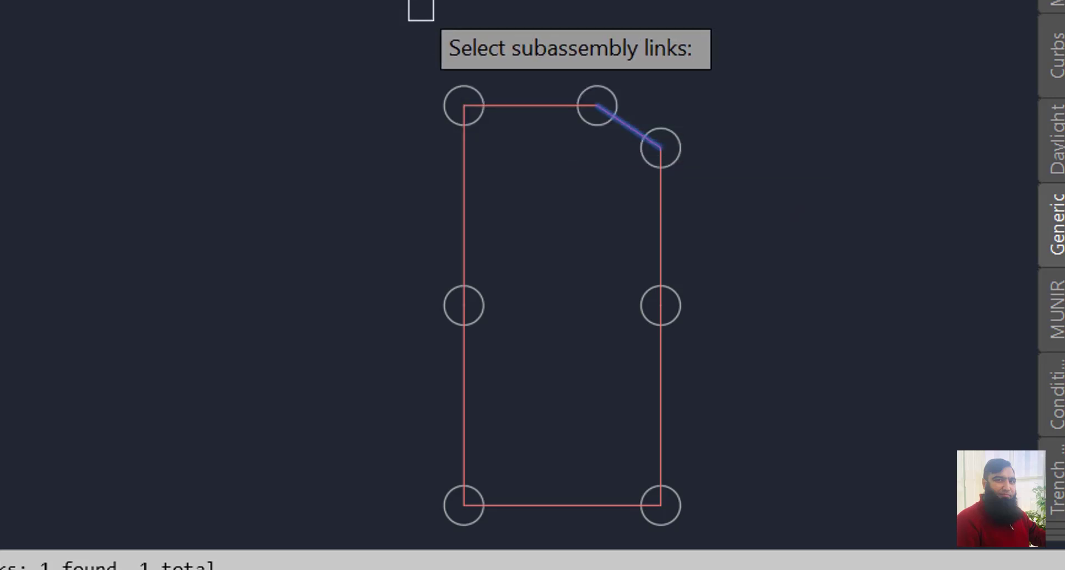
left_click(384, 8)
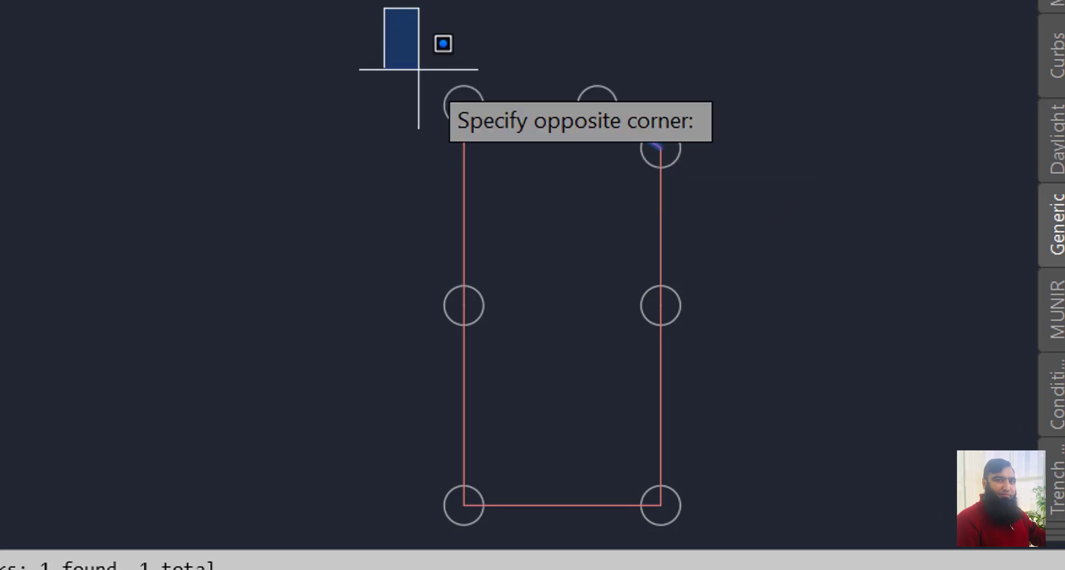
scroll(461, 63, "down", 2)
left_click(648, 369)
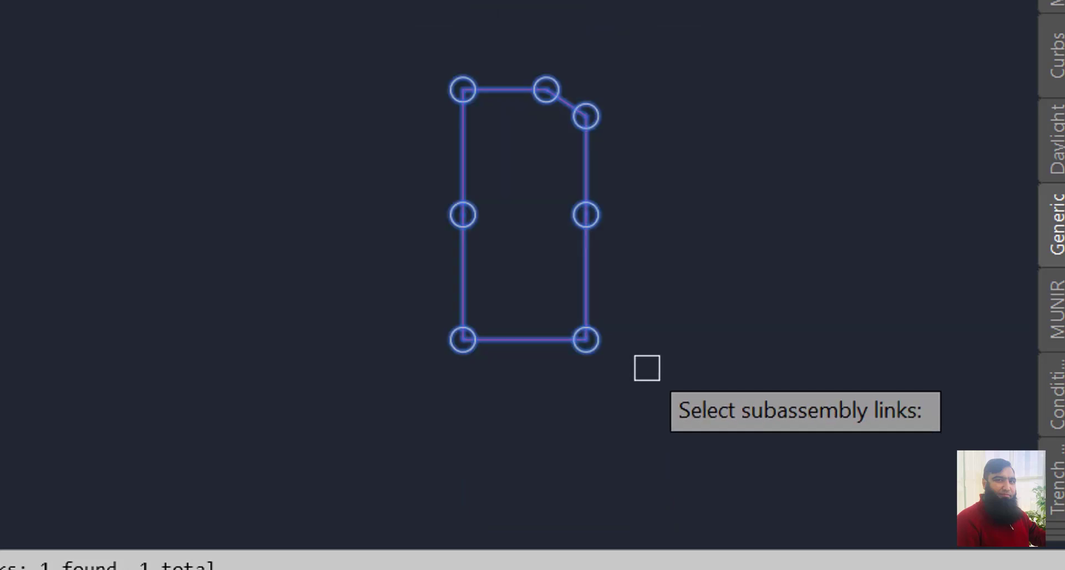
key("Return")
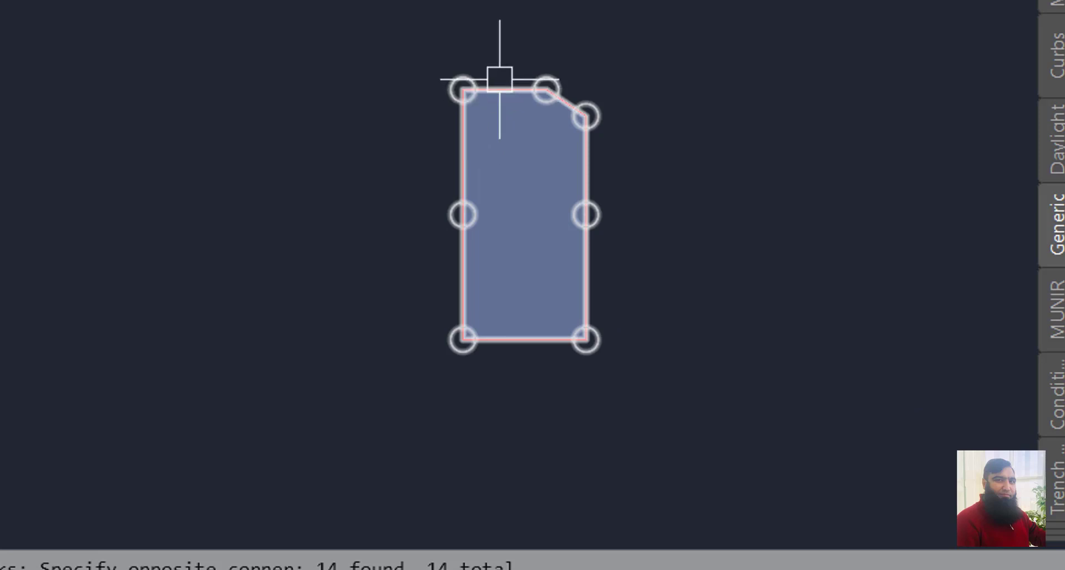
scroll(500, 79, "up", 2)
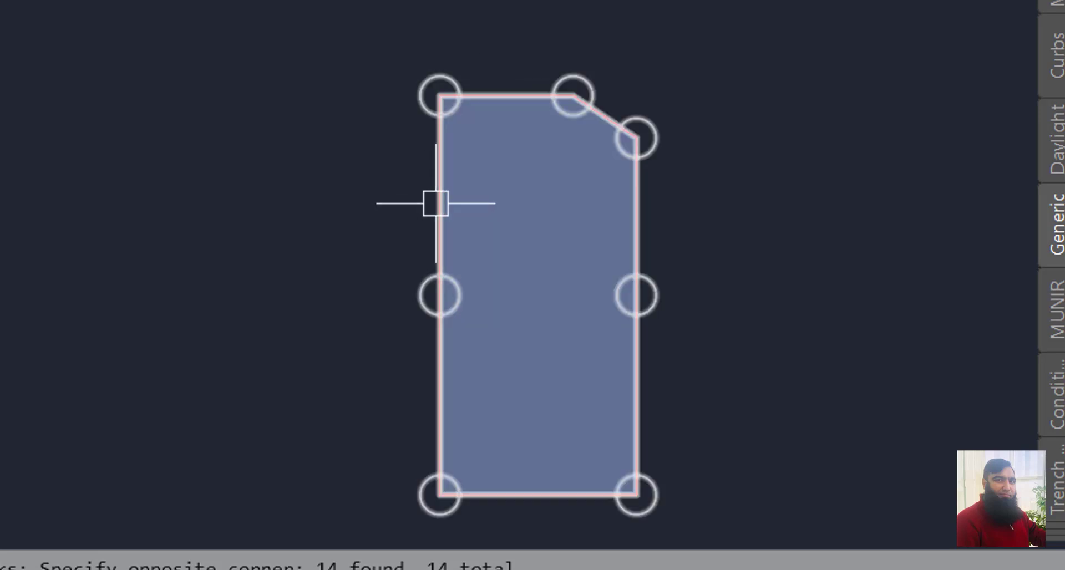
scroll(423, 137, "down", 1)
scroll(427, 144, "down", 3)
scroll(601, 280, "down", 4)
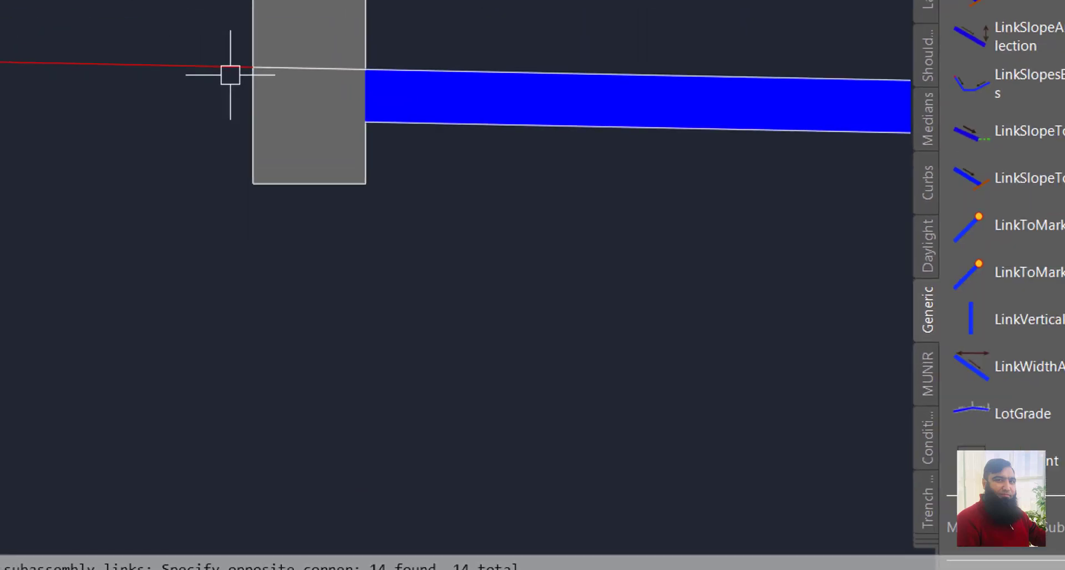
- Zoom in on the curb in the cross-section and select it
scroll(388, 155, "down", 3)
scroll(360, 167, "down", 3)
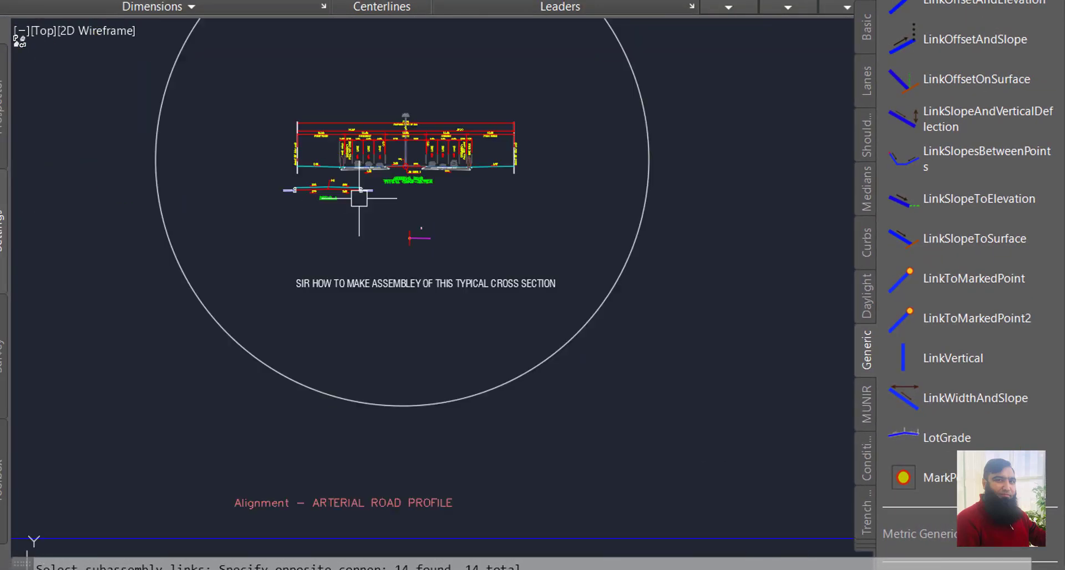
scroll(438, 184, "up", 3)
scroll(389, 166, "up", 3)
scroll(361, 145, "up", 3)
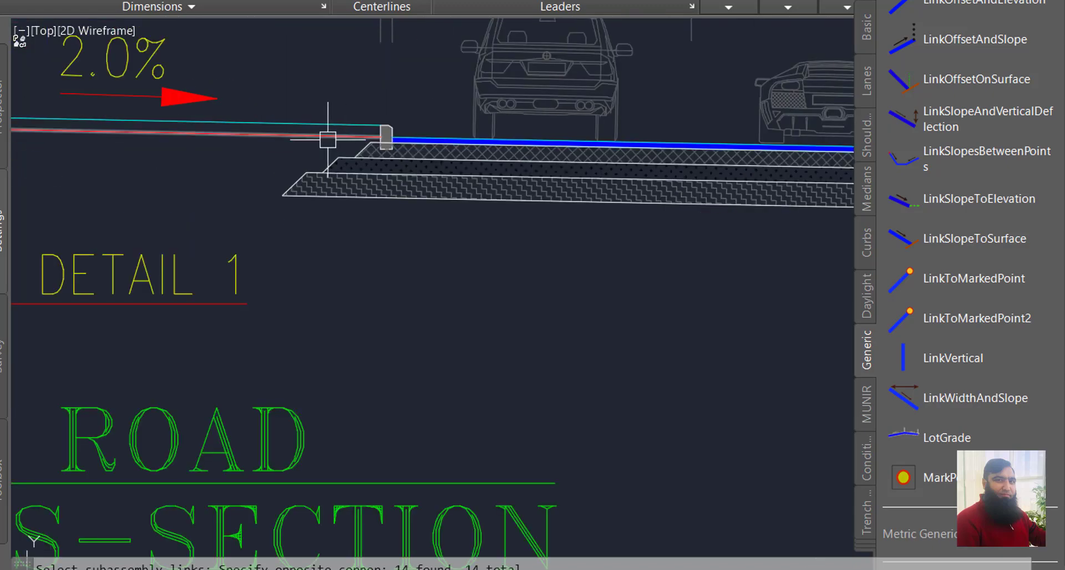
scroll(352, 136, "up", 3)
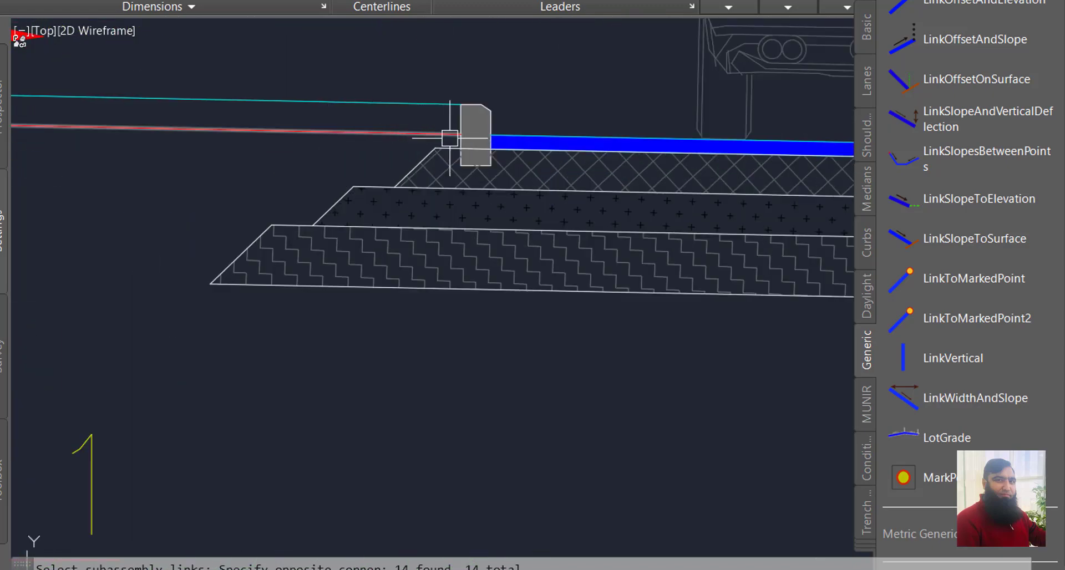
scroll(449, 138, "up", 4)
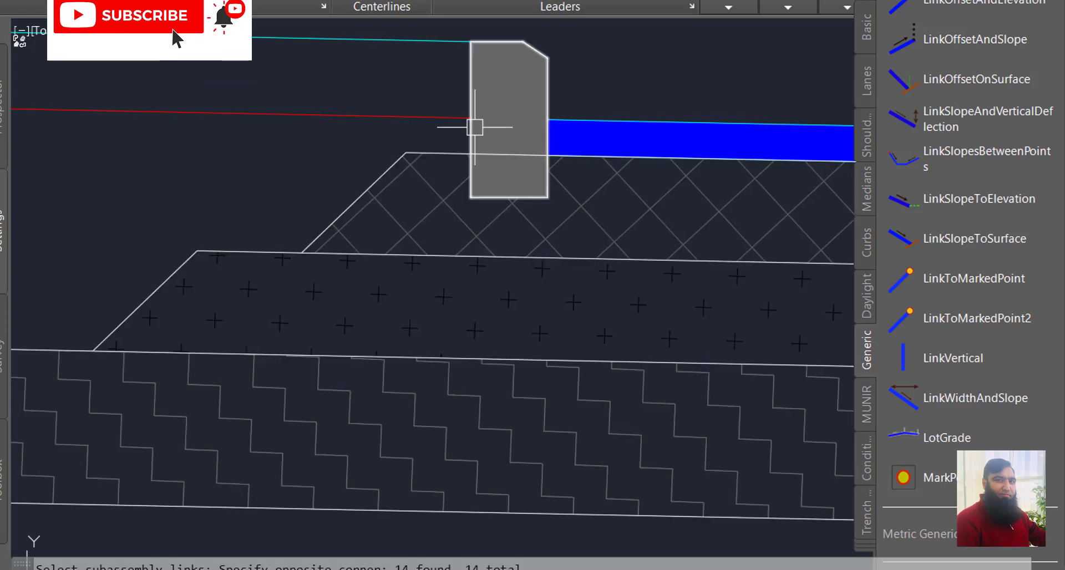
left_click(475, 87)
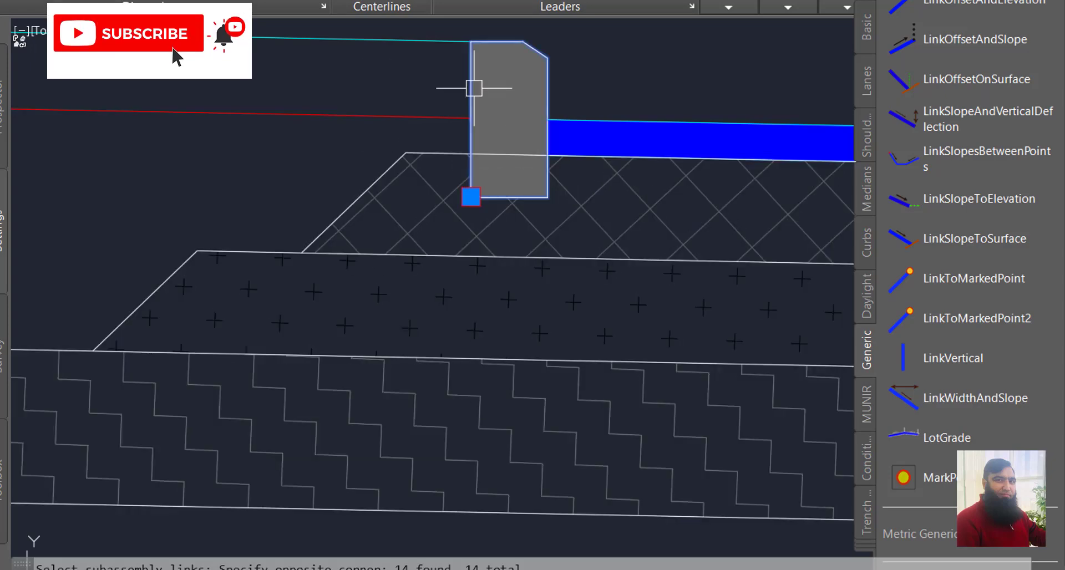
scroll(469, 150, "up", 2)
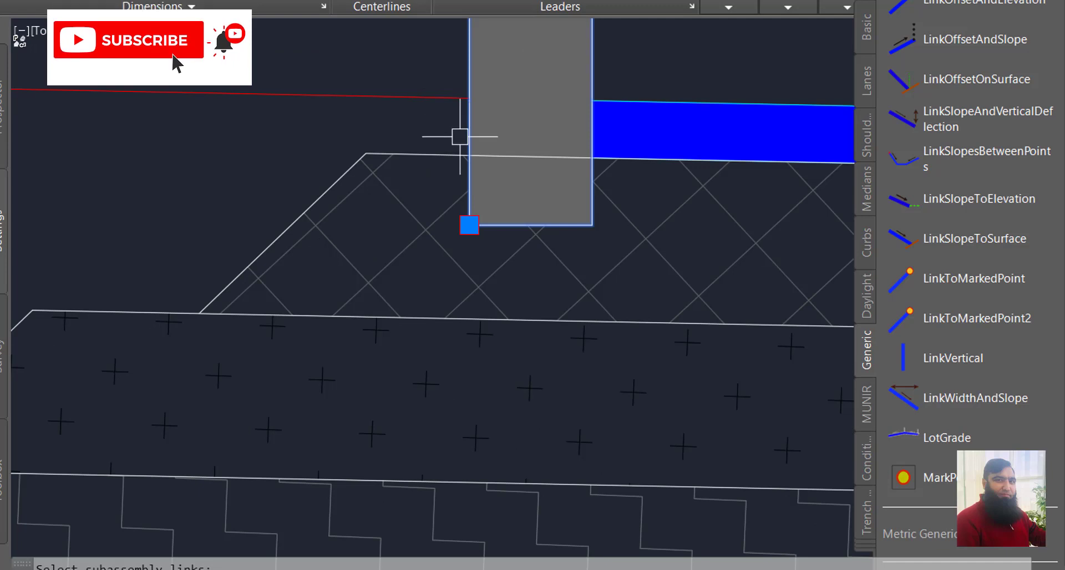
scroll(474, 155, "up", 2)
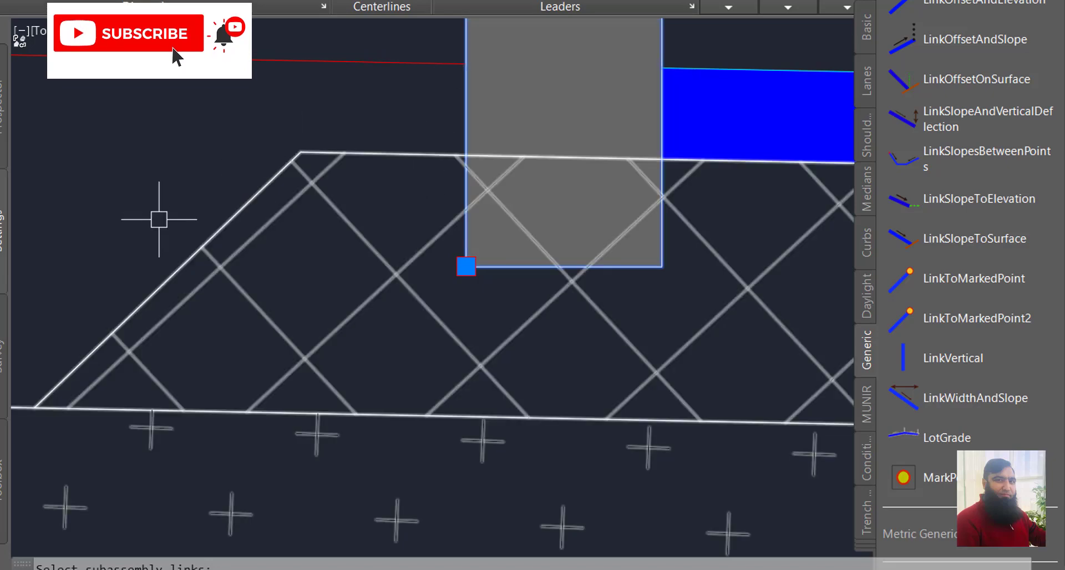
scroll(433, 144, "down", 5)
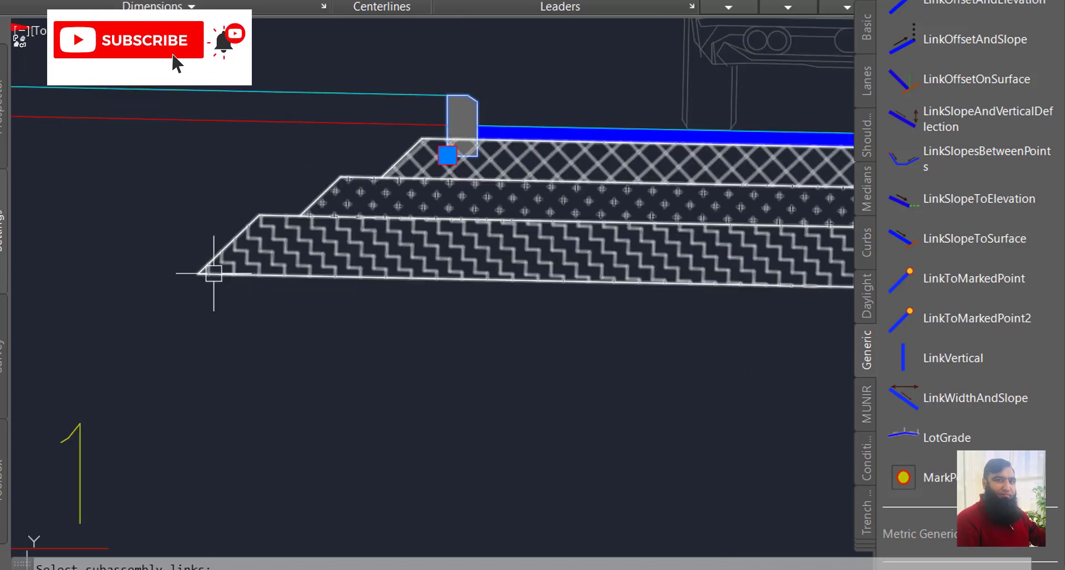
scroll(446, 129, "up", 4)
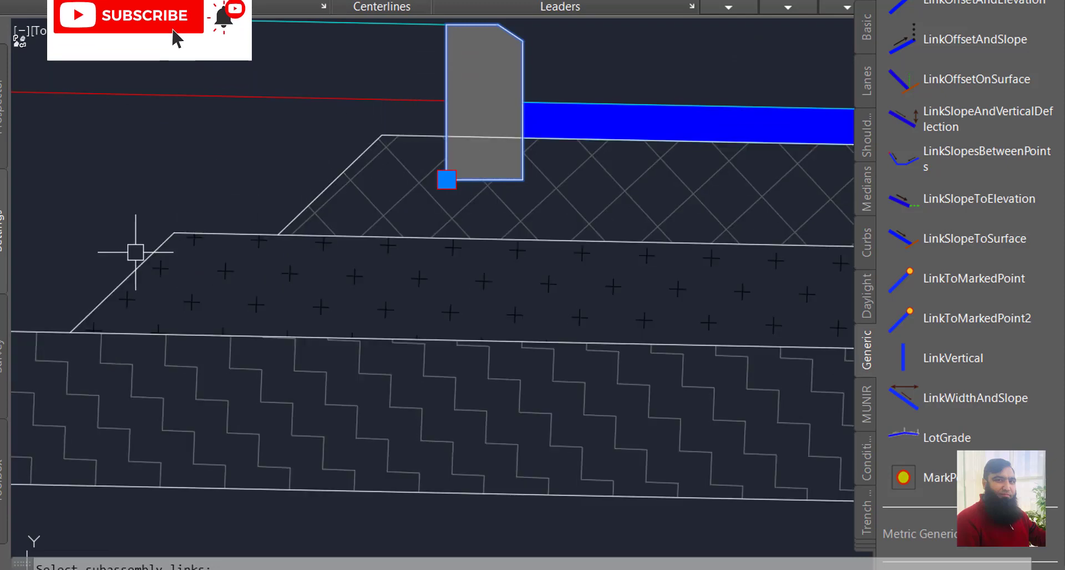
scroll(344, 131, "down", 2)
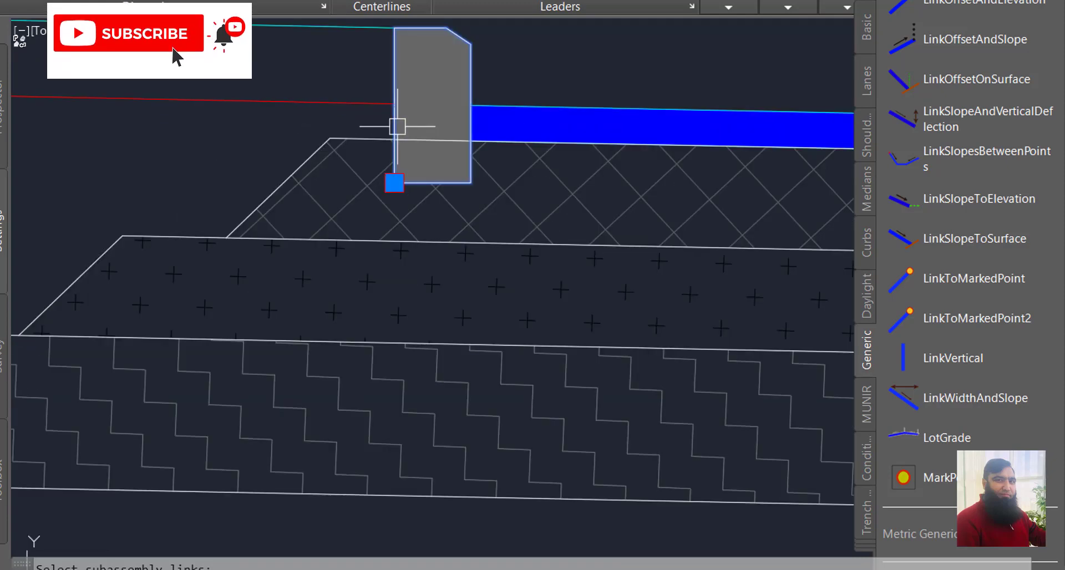
scroll(398, 128, "up", 4)
scroll(431, 119, "down", 5)
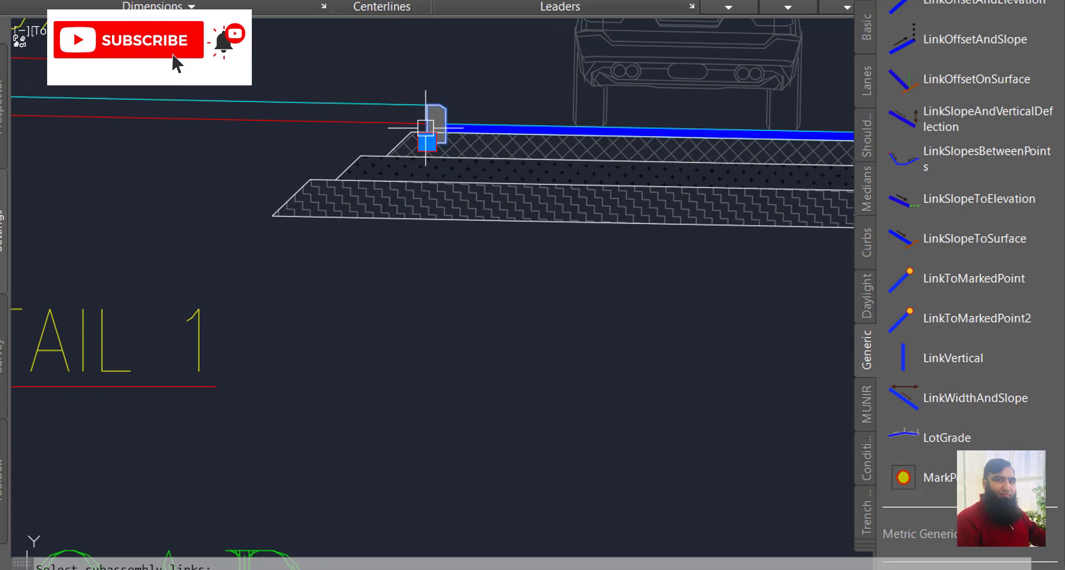
scroll(423, 131, "up", 5)
- Draw a vertical line up from the curb's left corner at the pavement base top
key("Escape")
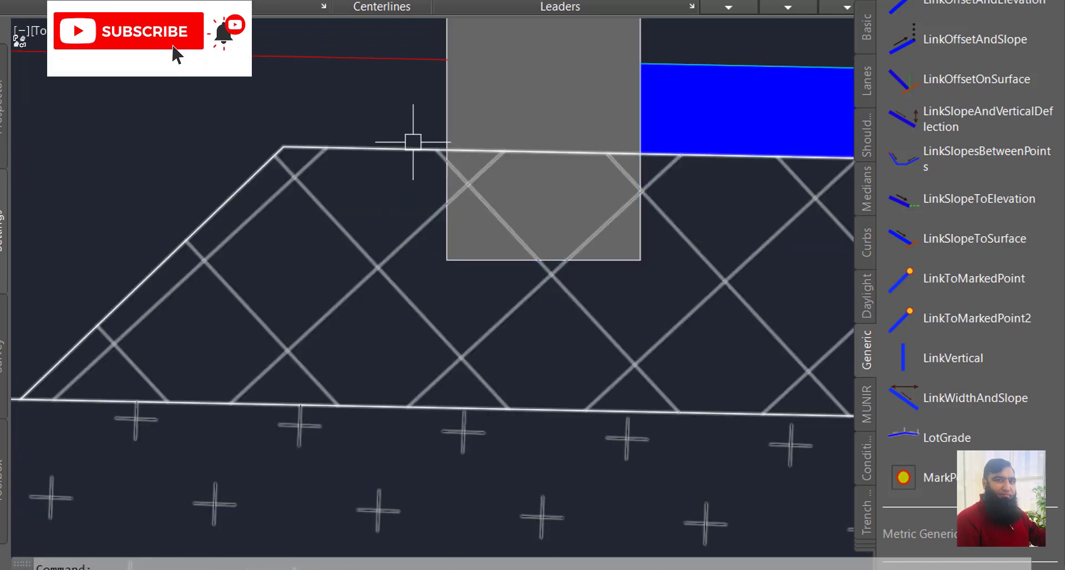
type("l")
key("Return")
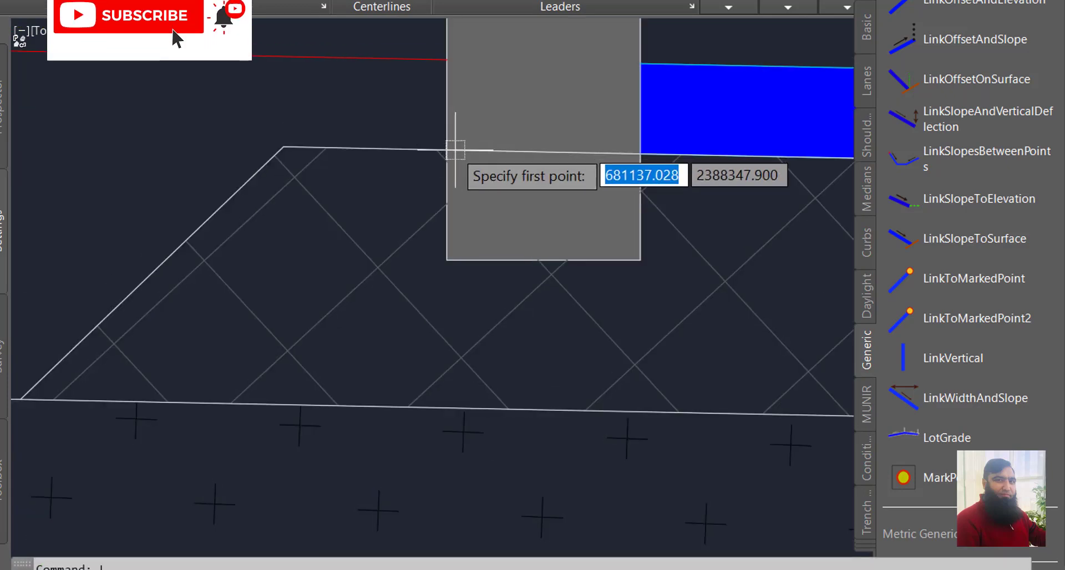
left_click(447, 149)
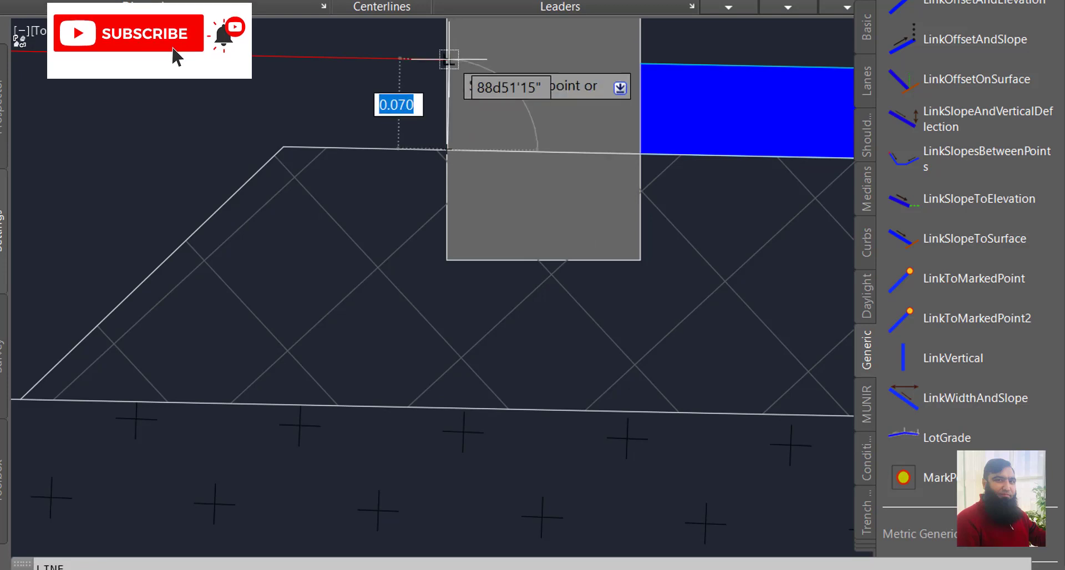
left_click(451, 59)
key("Escape")
left_click(451, 83)
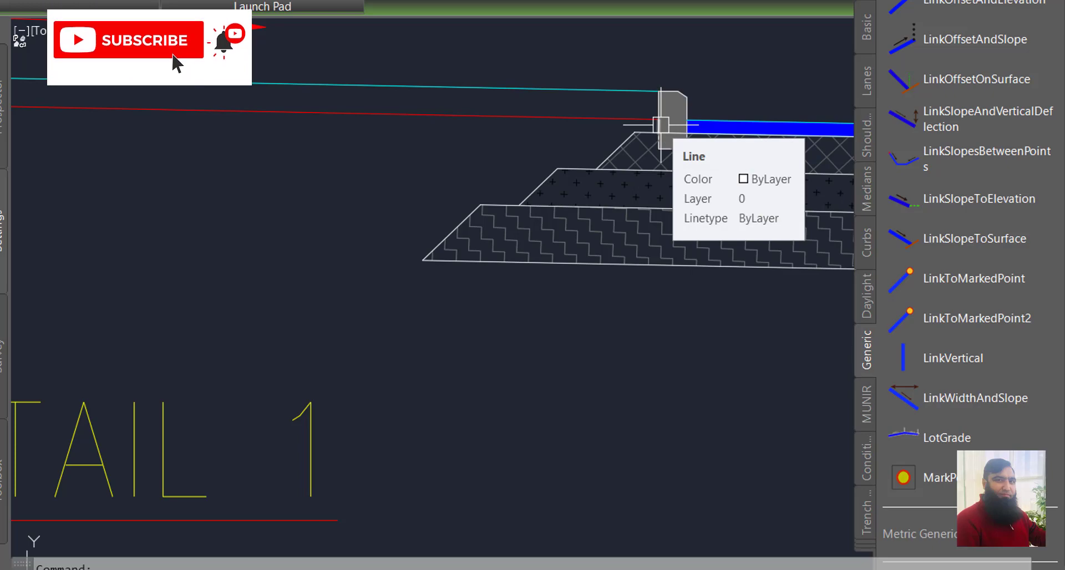
scroll(657, 122, "down", 1)
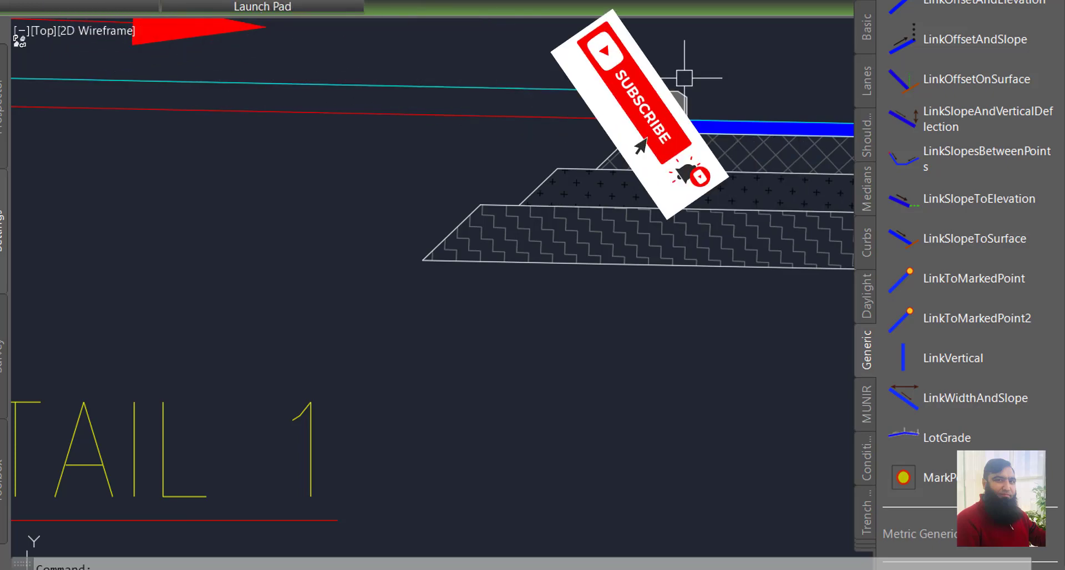
scroll(527, 125, "down", 2)
scroll(495, 110, "down", 1)
scroll(535, 179, "down", 2)
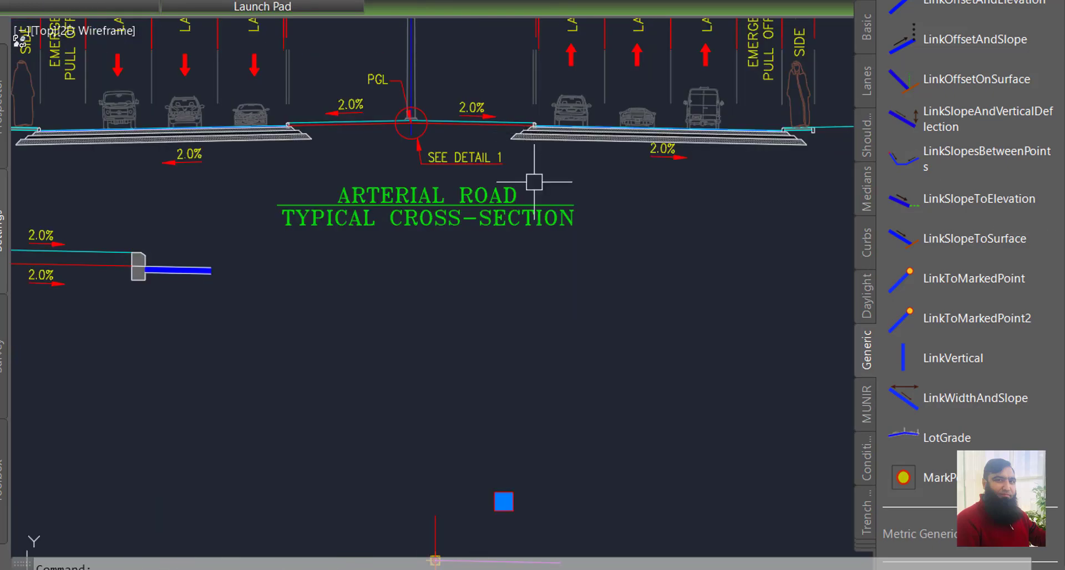
scroll(500, 349, "down", 2)
scroll(482, 367, "up", 2)
scroll(497, 302, "up", 2)
scroll(525, 354, "up", 3)
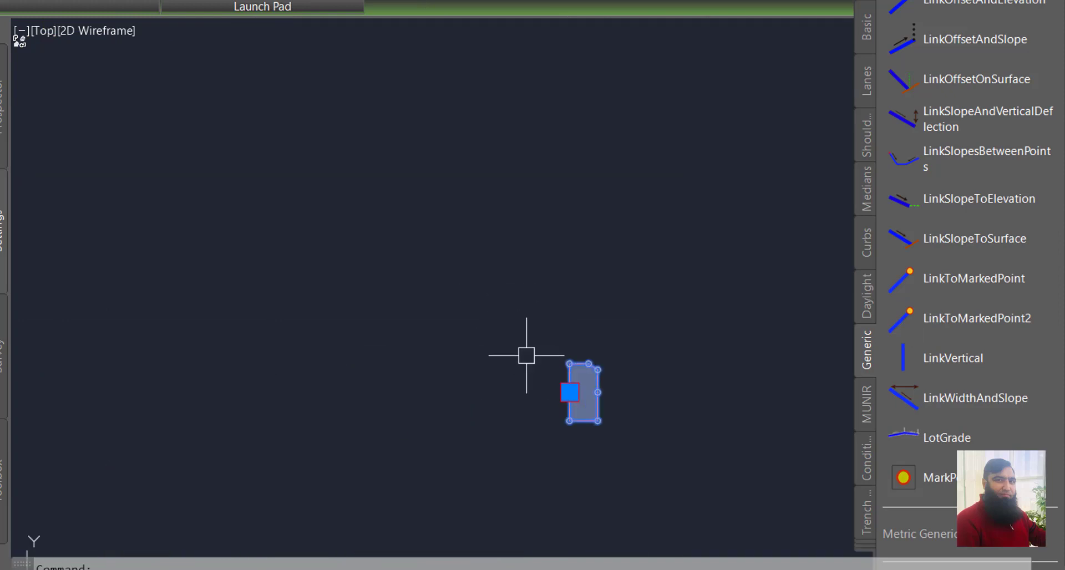
scroll(583, 375, "up", 3)
scroll(627, 333, "up", 3)
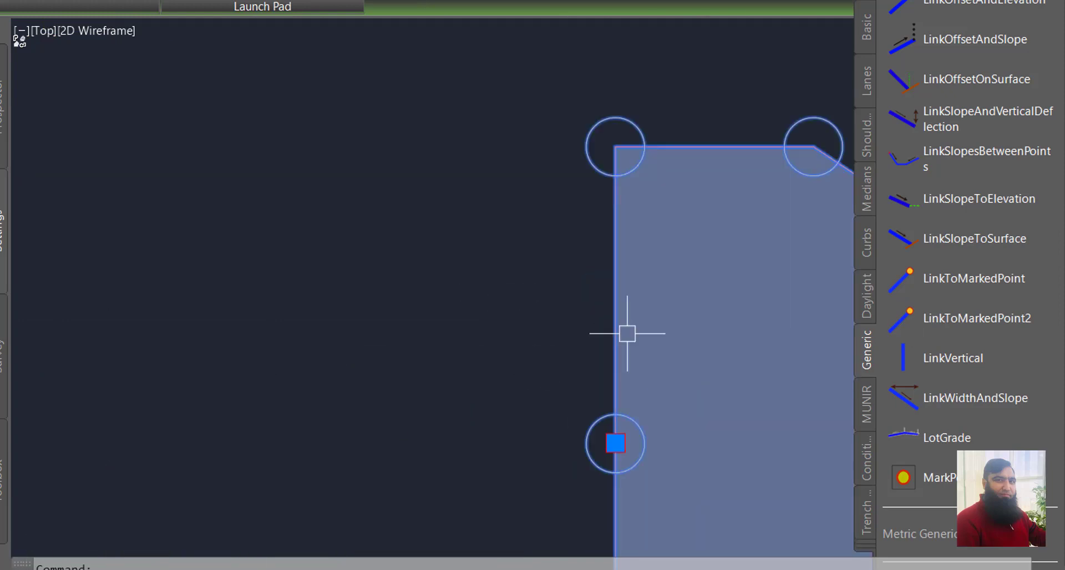
- Assign the code Top to the curb shape with Add Code
right_click(610, 307)
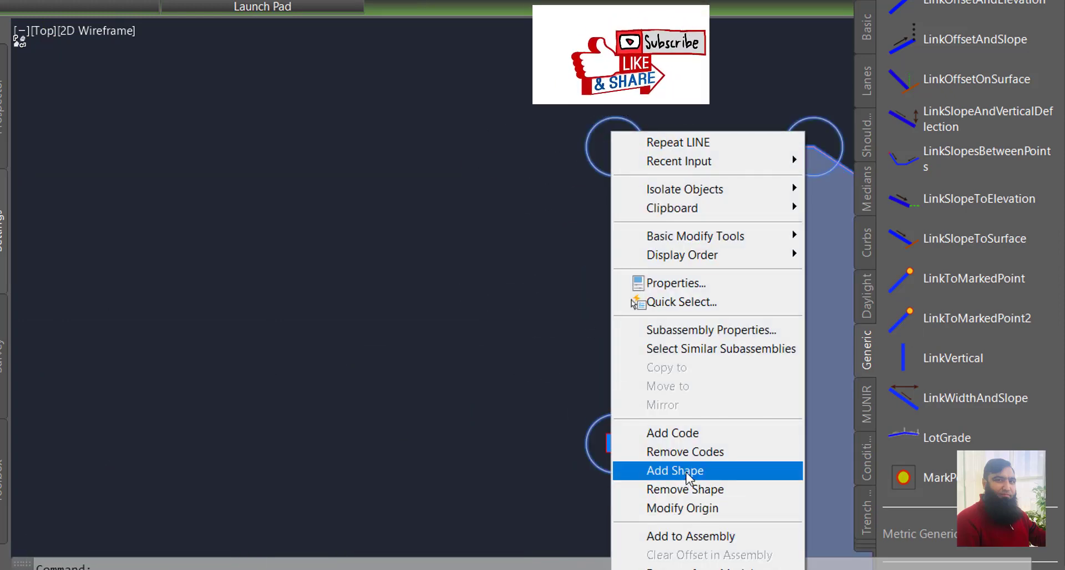
left_click(652, 433)
type("T")
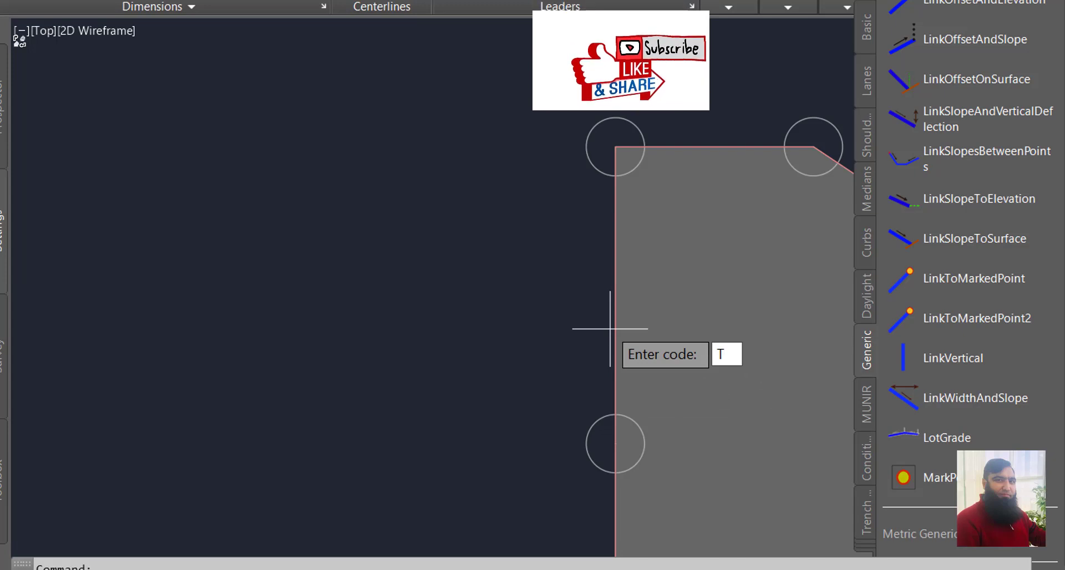
type("op")
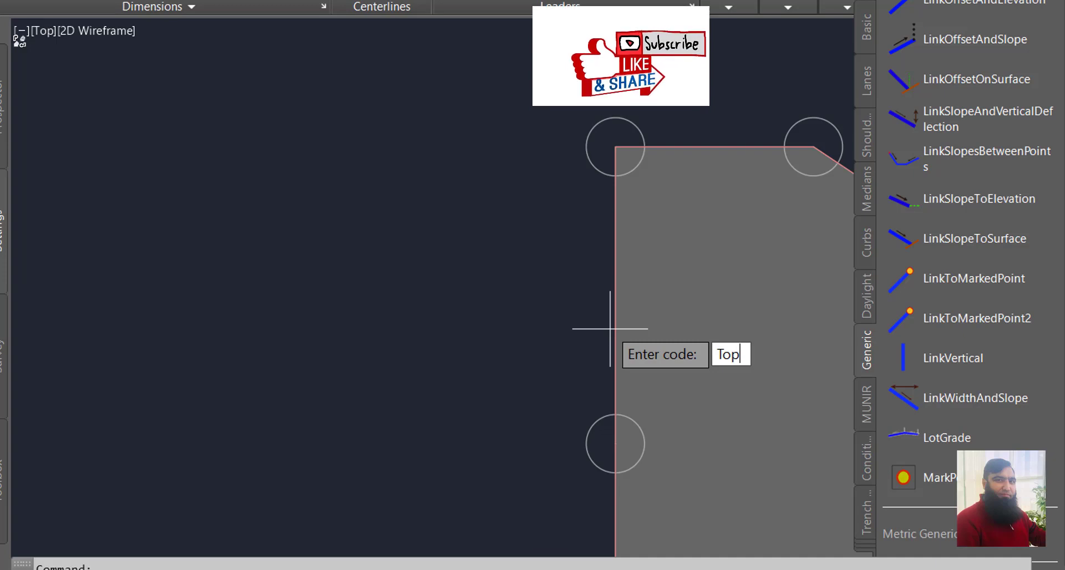
key("Return")
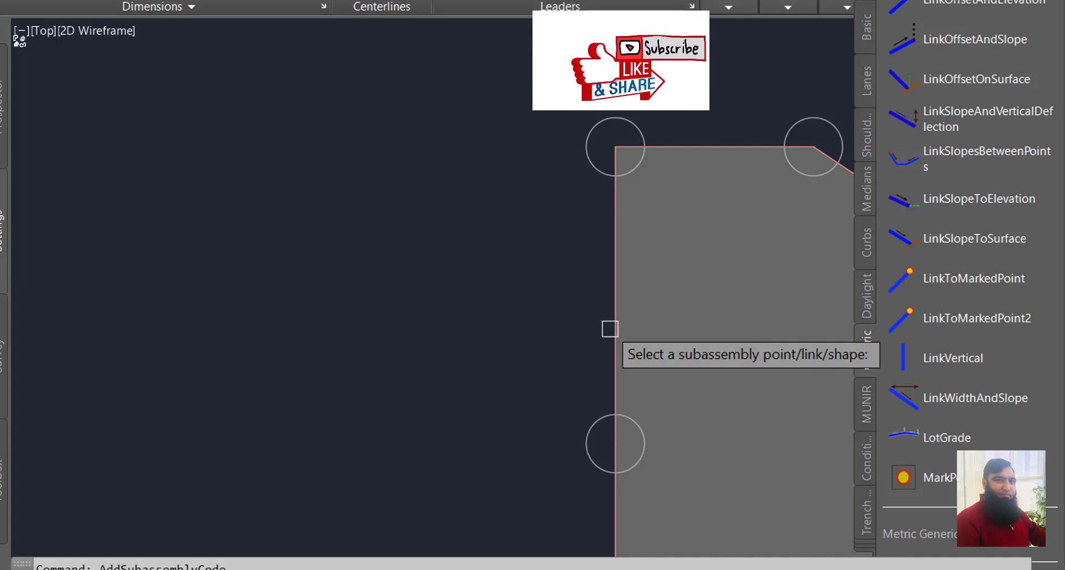
left_click(611, 318)
type("Top")
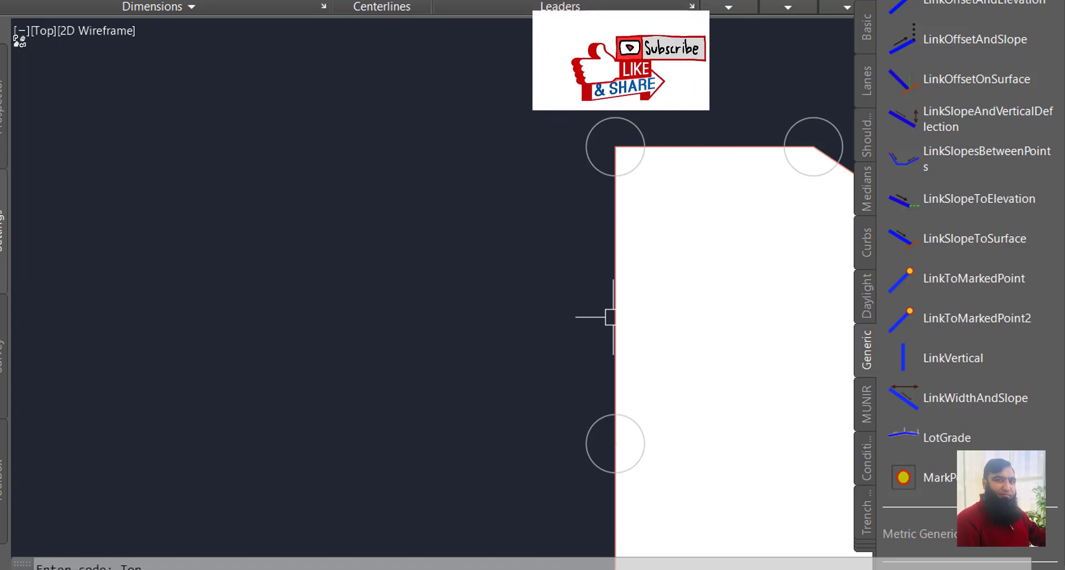
- Rerun Add Code and confirm Top on the curb shape
right_click(613, 317)
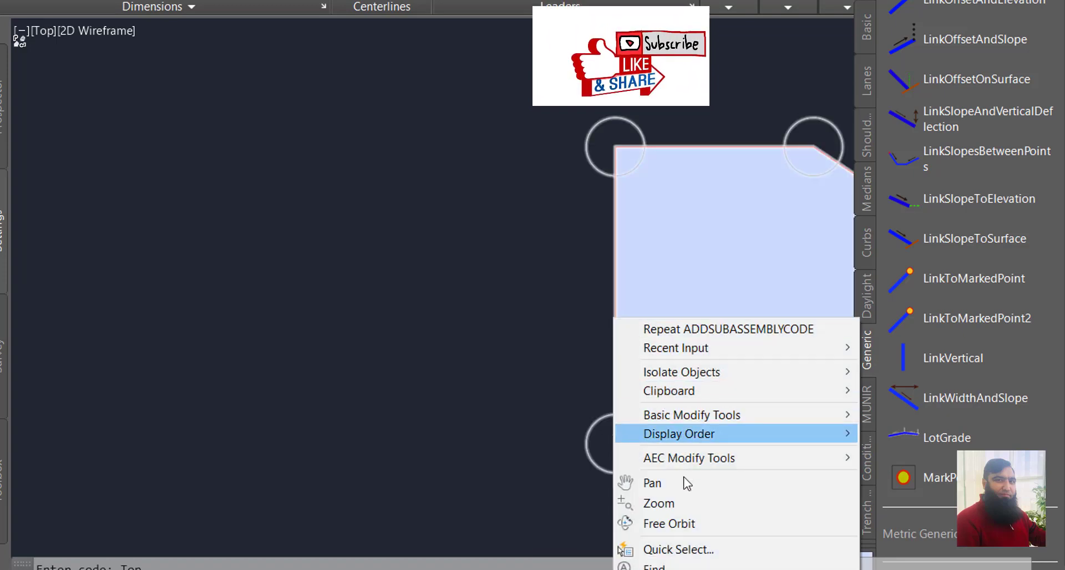
mouse_move(670, 391)
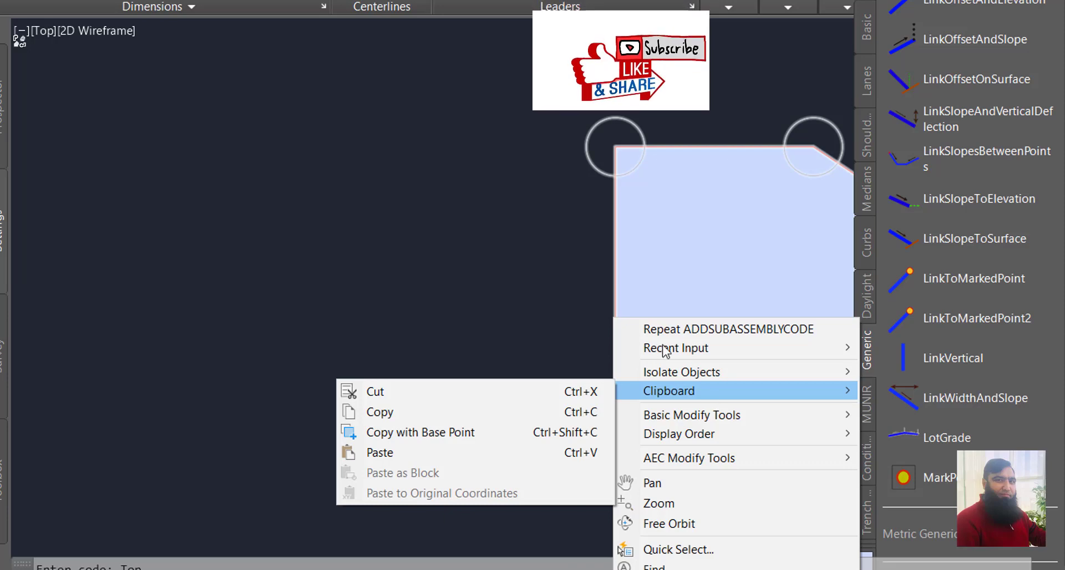
left_click(666, 329)
left_click(557, 232)
left_click(595, 266)
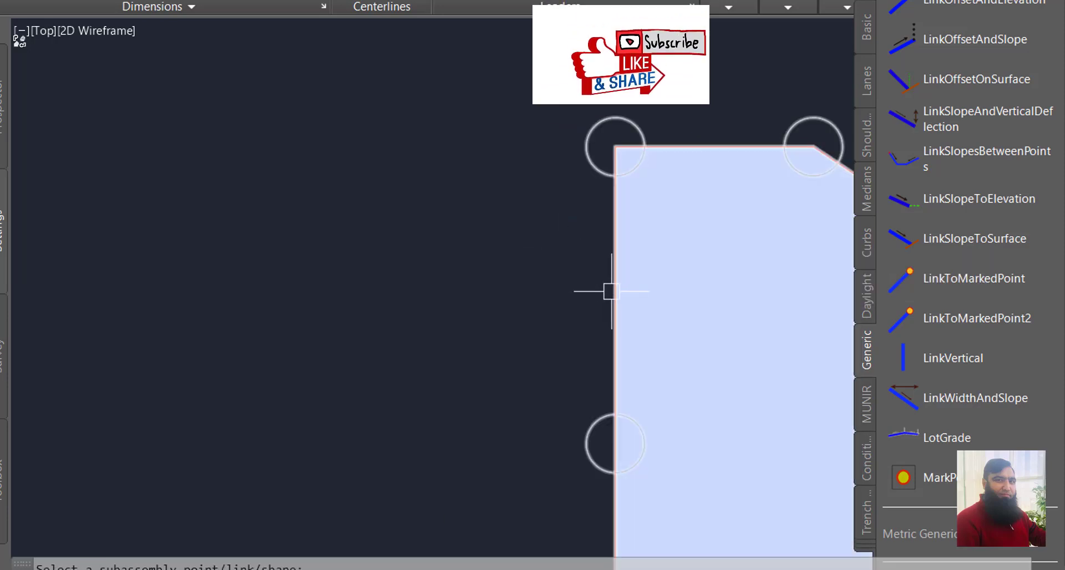
left_click(611, 289)
right_click(614, 442)
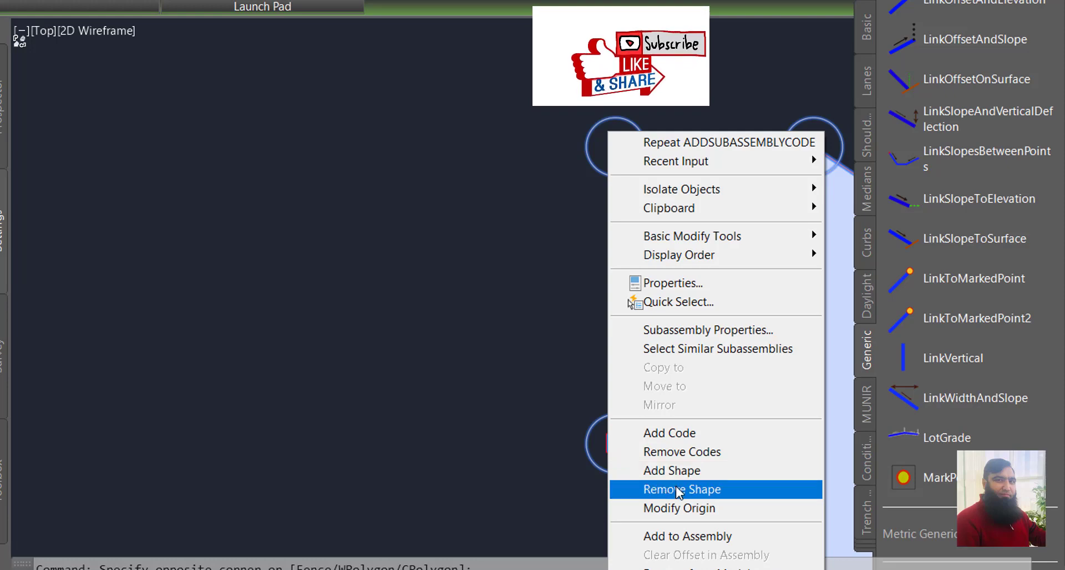
left_click(685, 436)
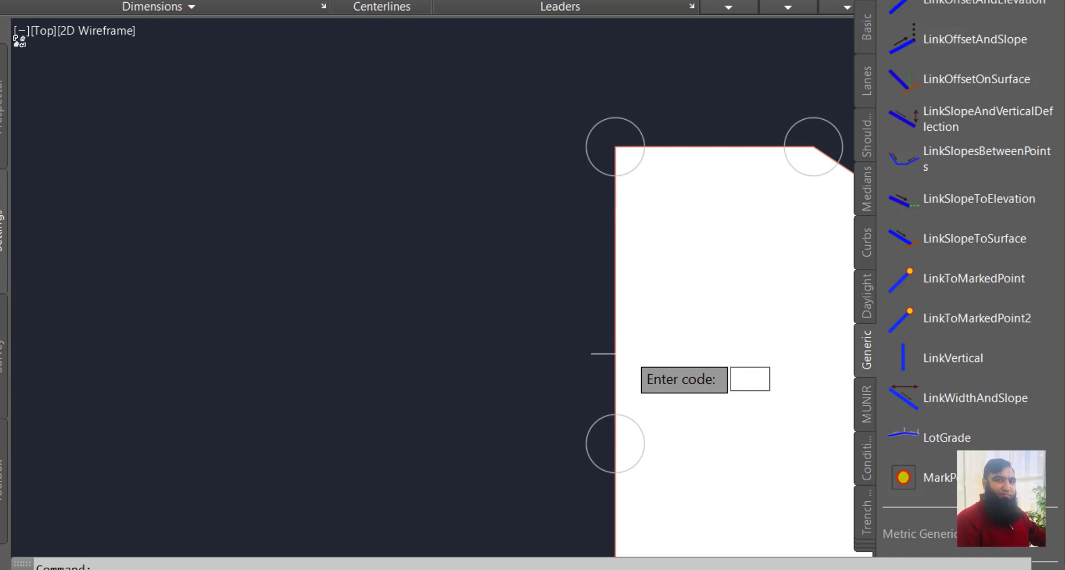
key("Return")
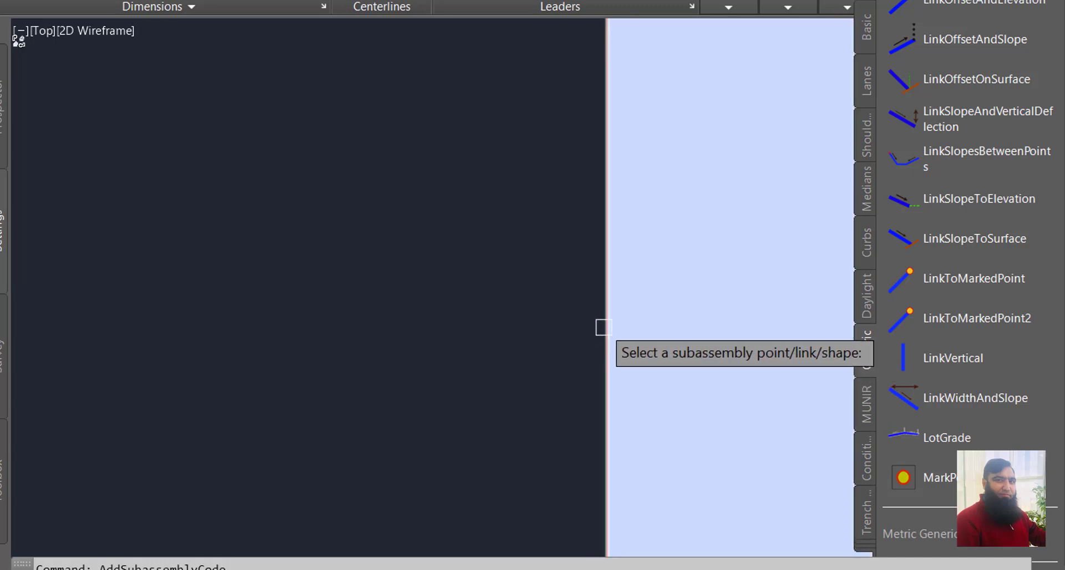
left_click(604, 327)
scroll(597, 324, "down", 3)
type("Top")
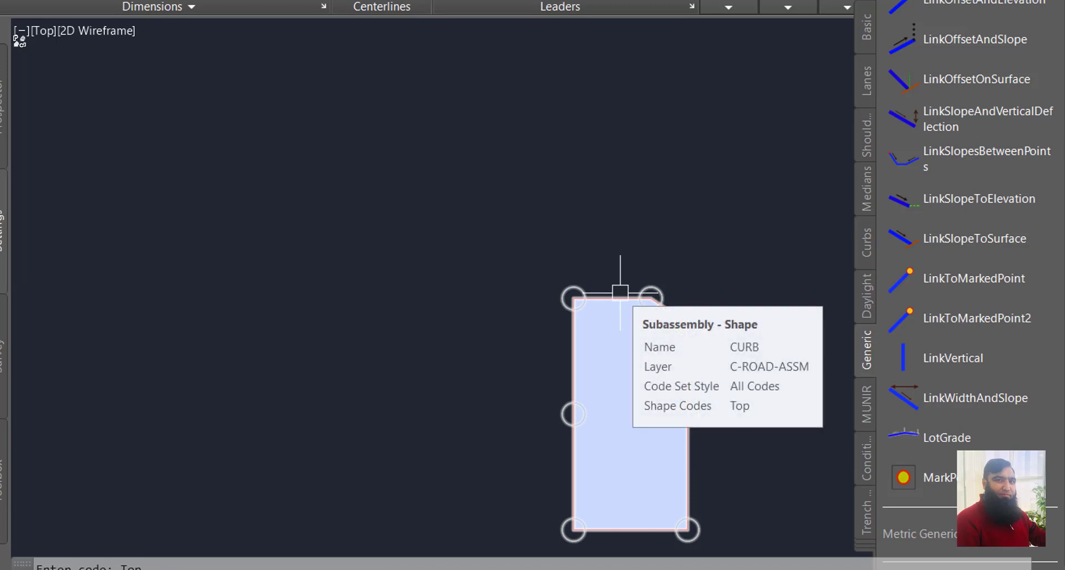
key("Return")
- Give the curb's top edge link the code Top
scroll(621, 293, "up", 2)
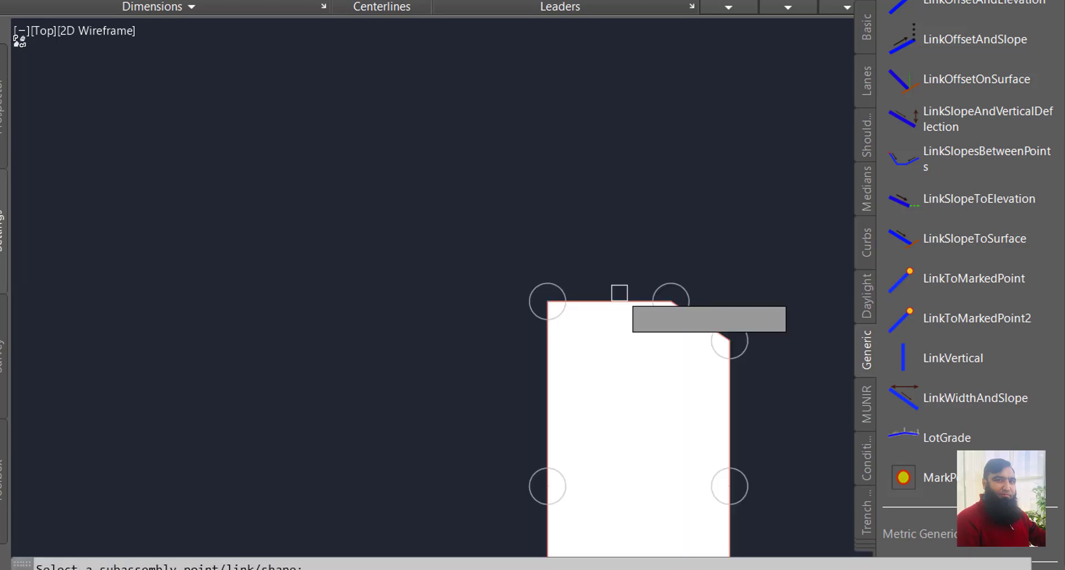
scroll(620, 293, "up", 3)
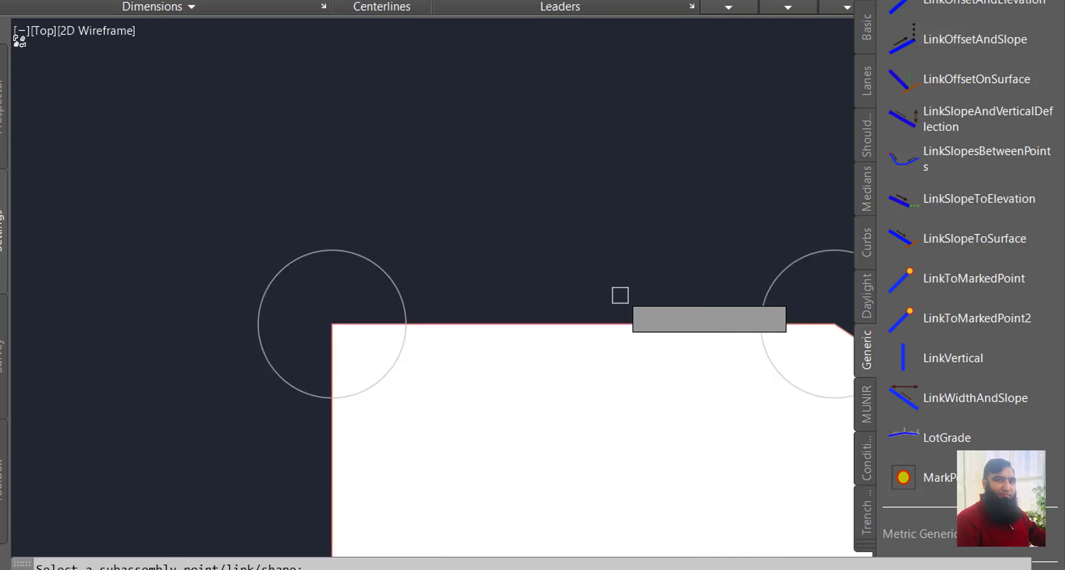
left_click(622, 316)
type("Top")
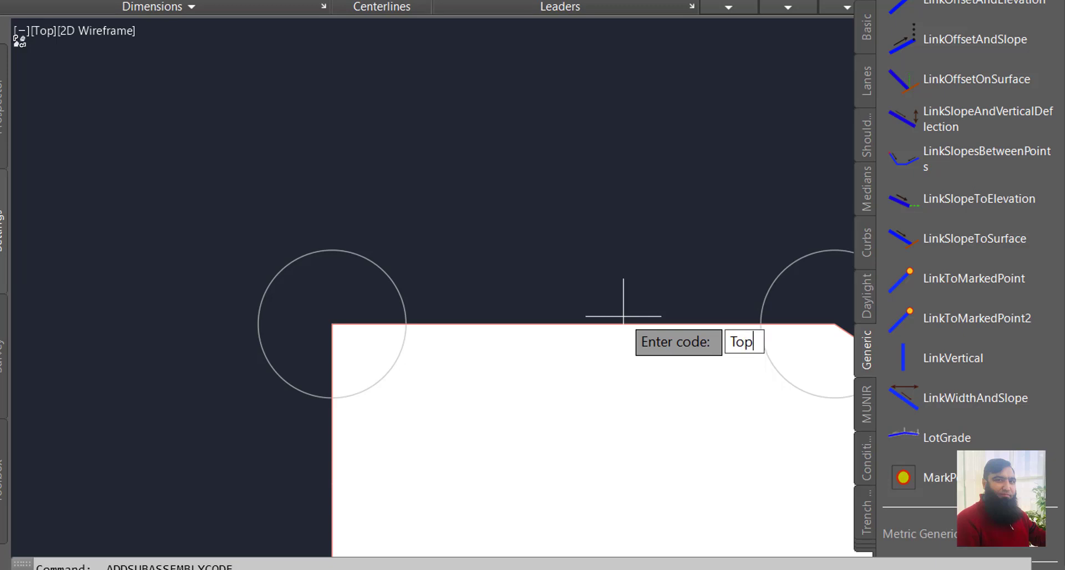
key("Return")
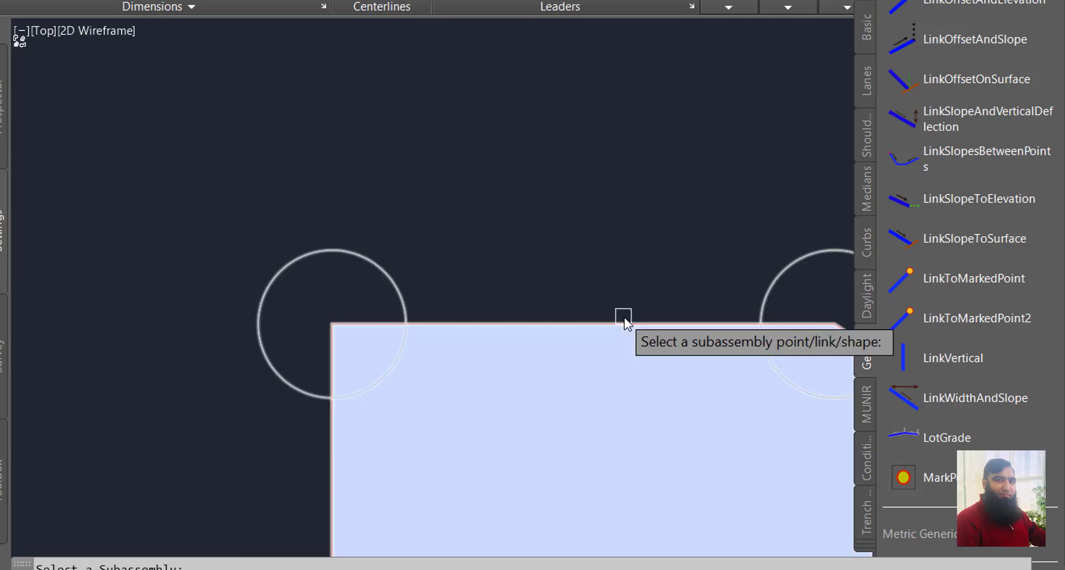
type("l")
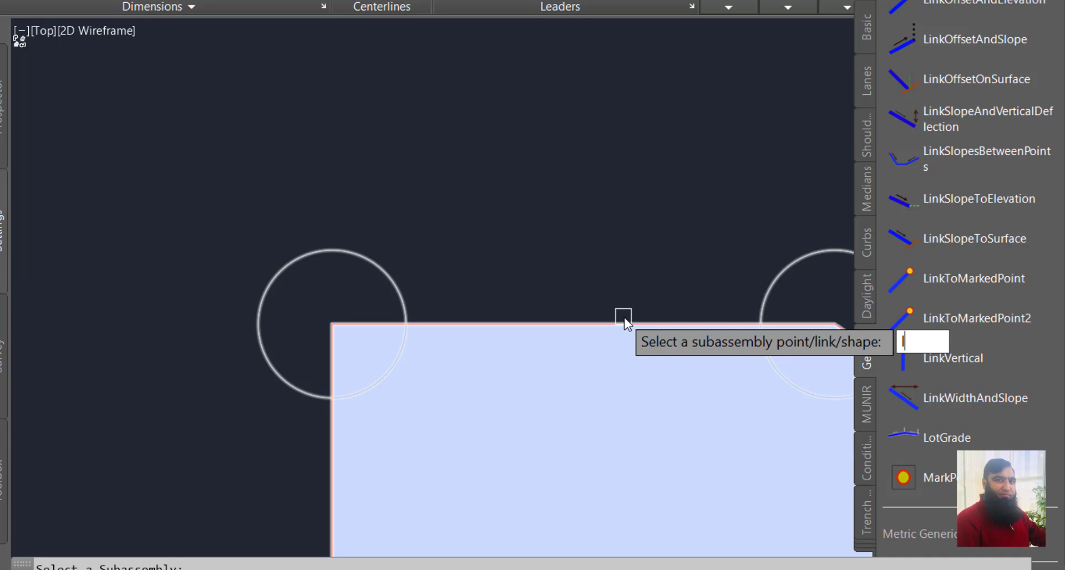
key("Return")
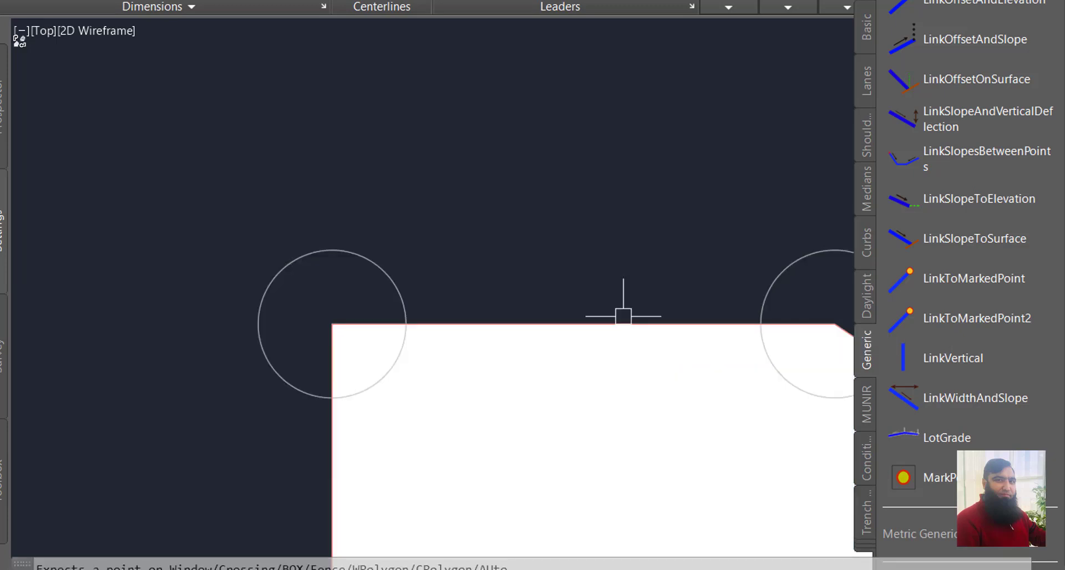
scroll(604, 217, "down", 2)
scroll(605, 216, "down", 2)
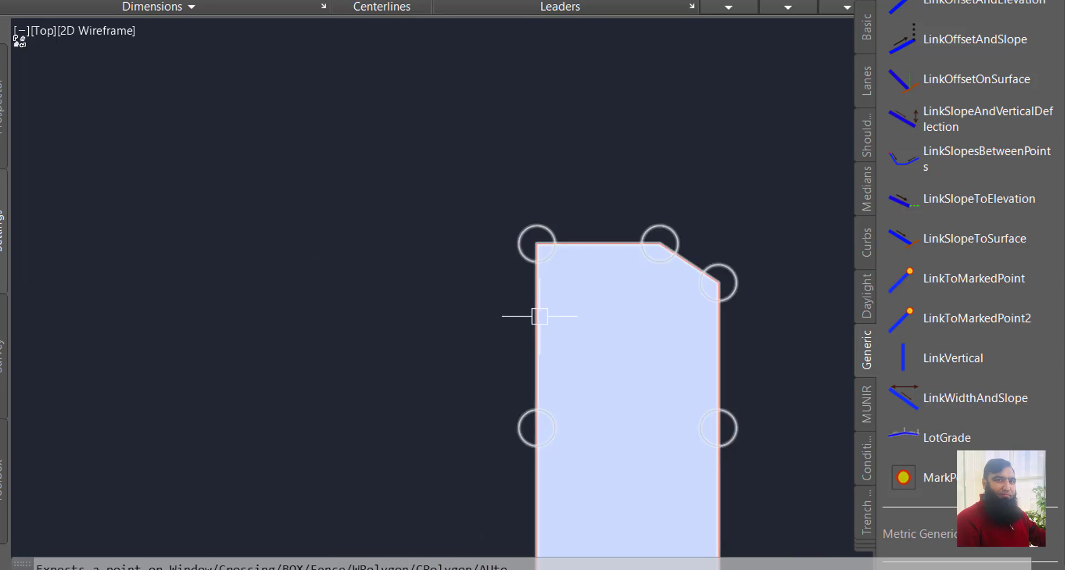
key("Escape")
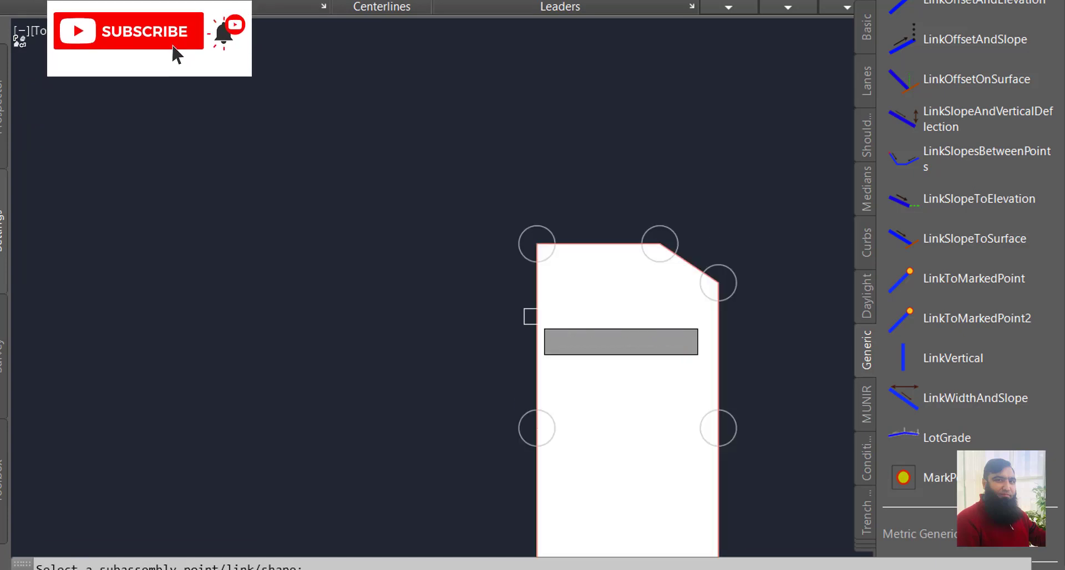
- Erase and restore the filled shape, then undo it to leave only the link outline
scroll(530, 316, "up", 4)
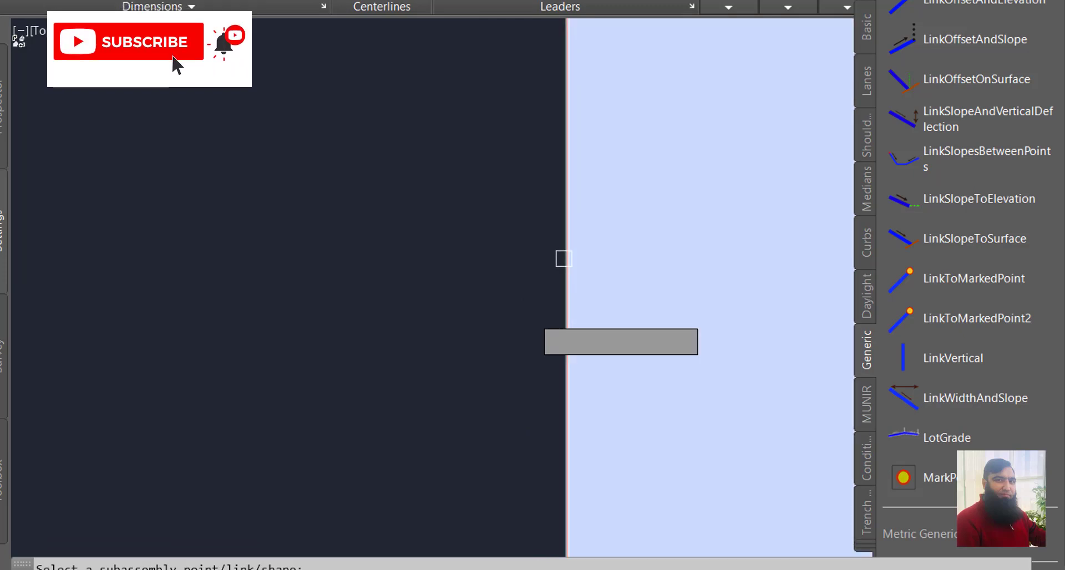
scroll(469, 248, "down", 5)
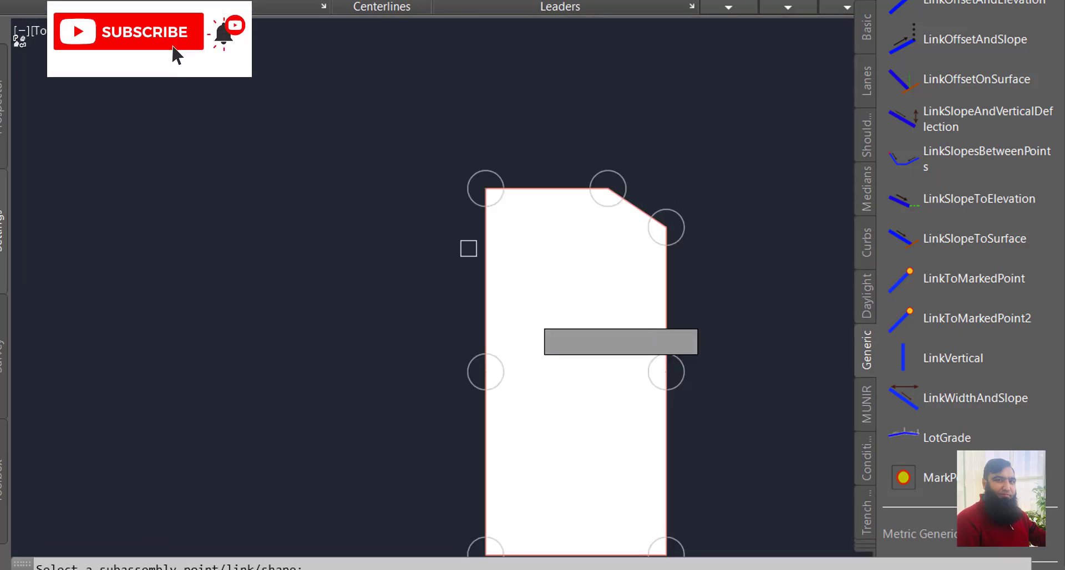
left_click(561, 283)
left_click(534, 256)
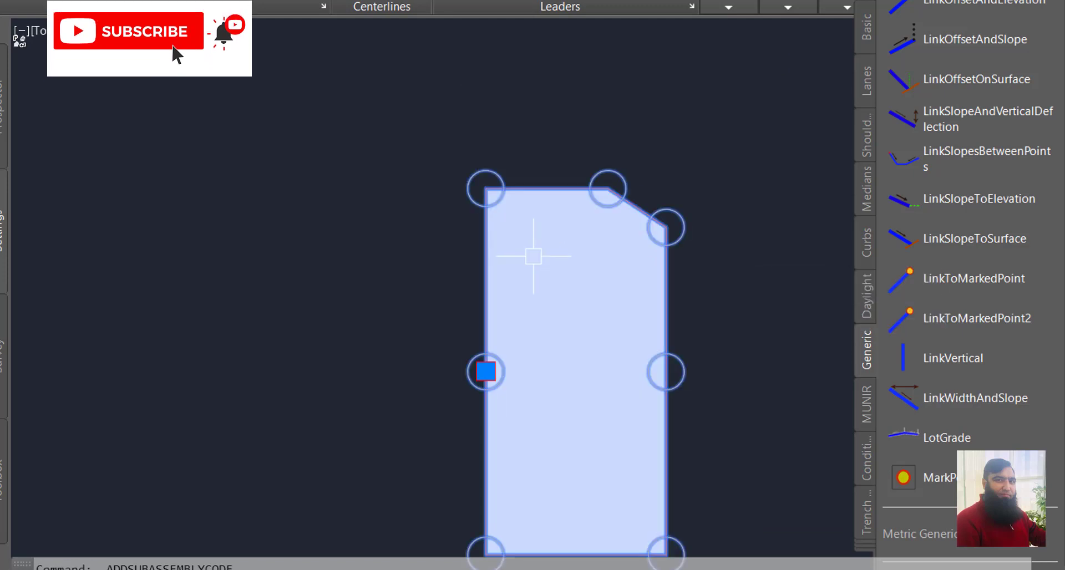
key("Delete")
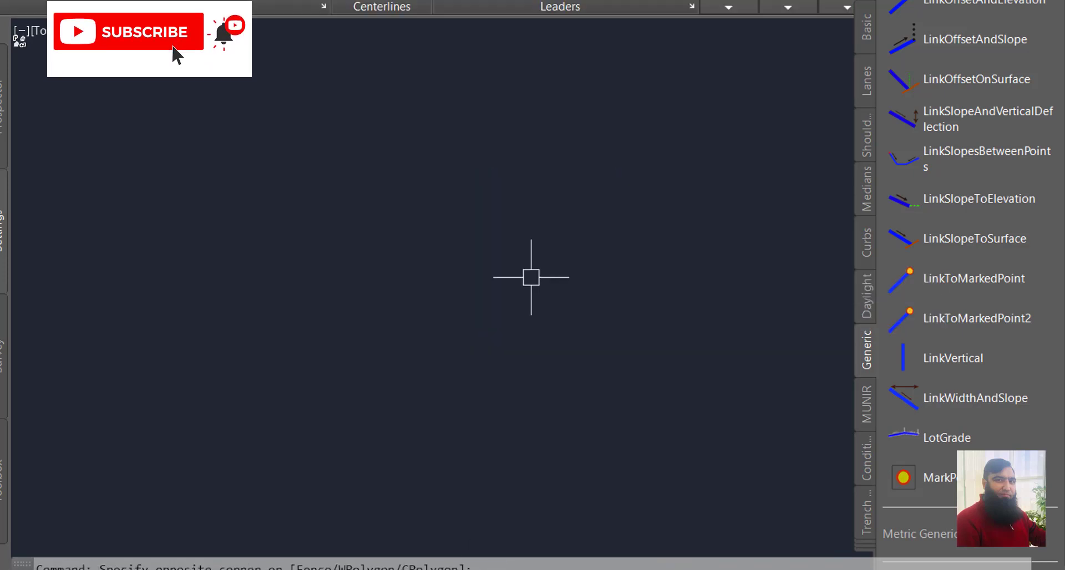
key("ctrl+z")
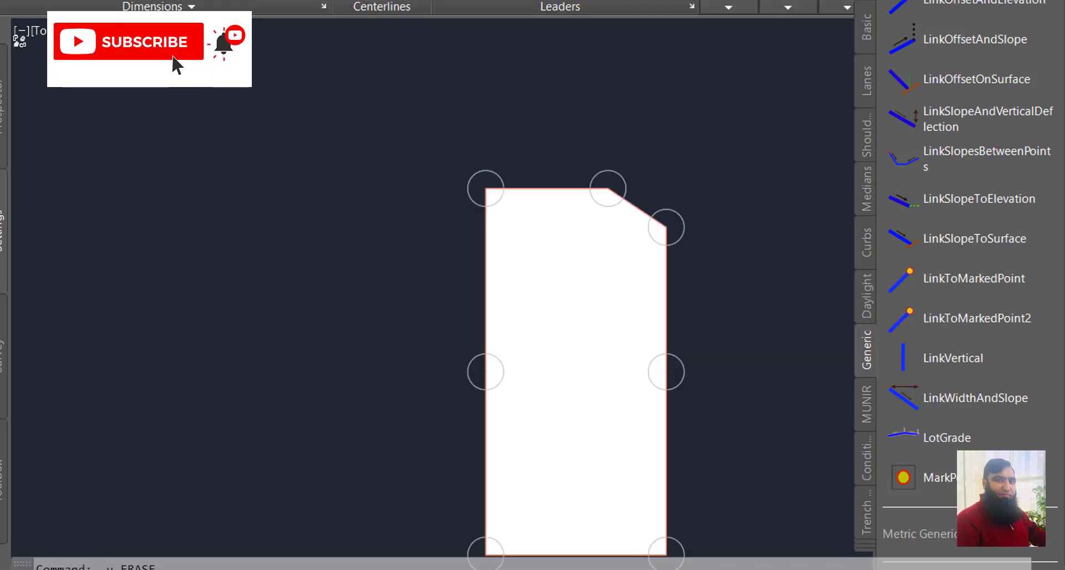
left_click(583, 305)
key("Escape")
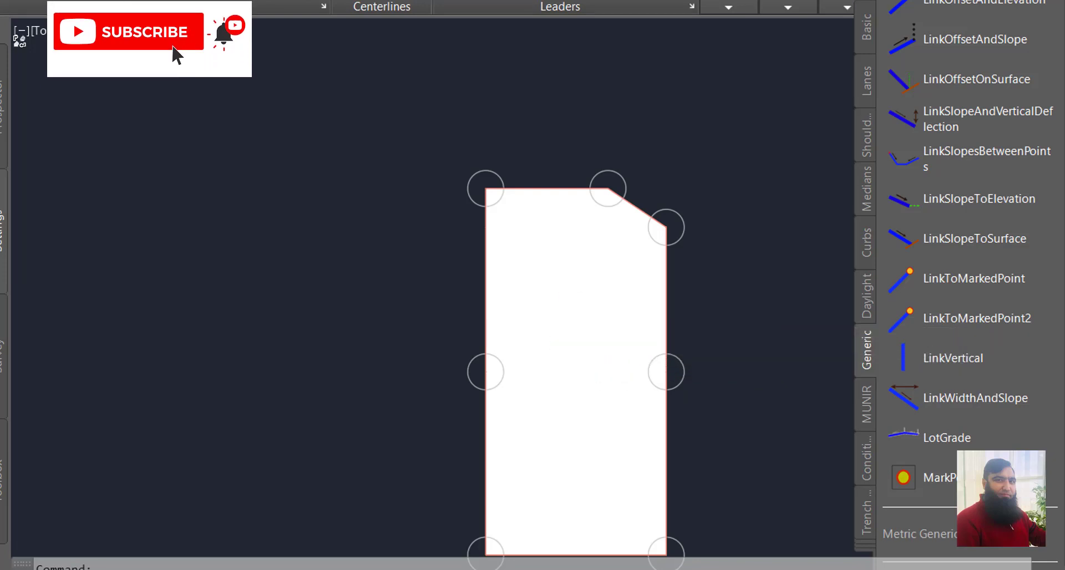
key("ctrl+z")
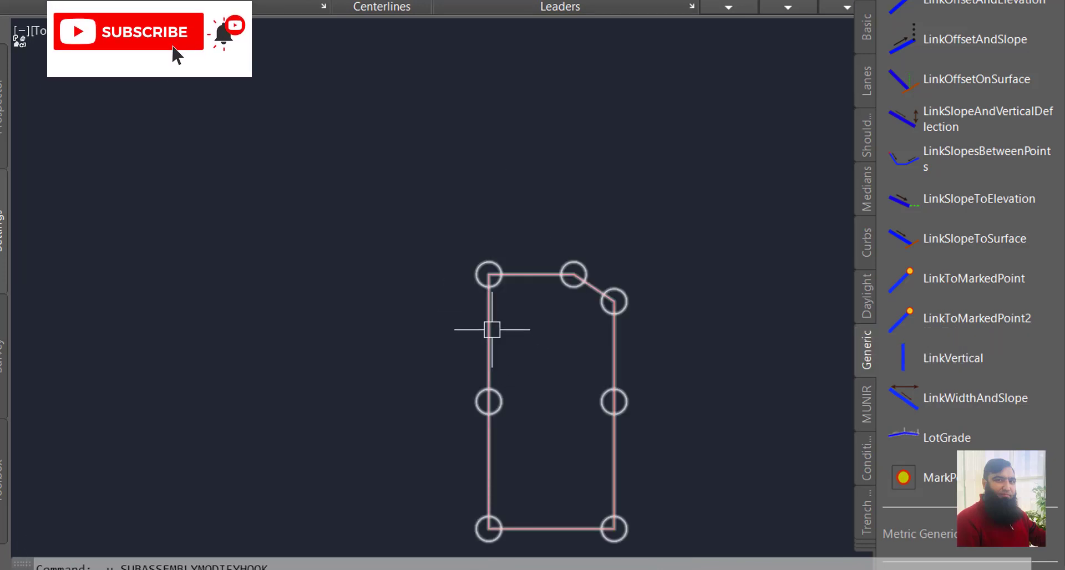
left_click(489, 349)
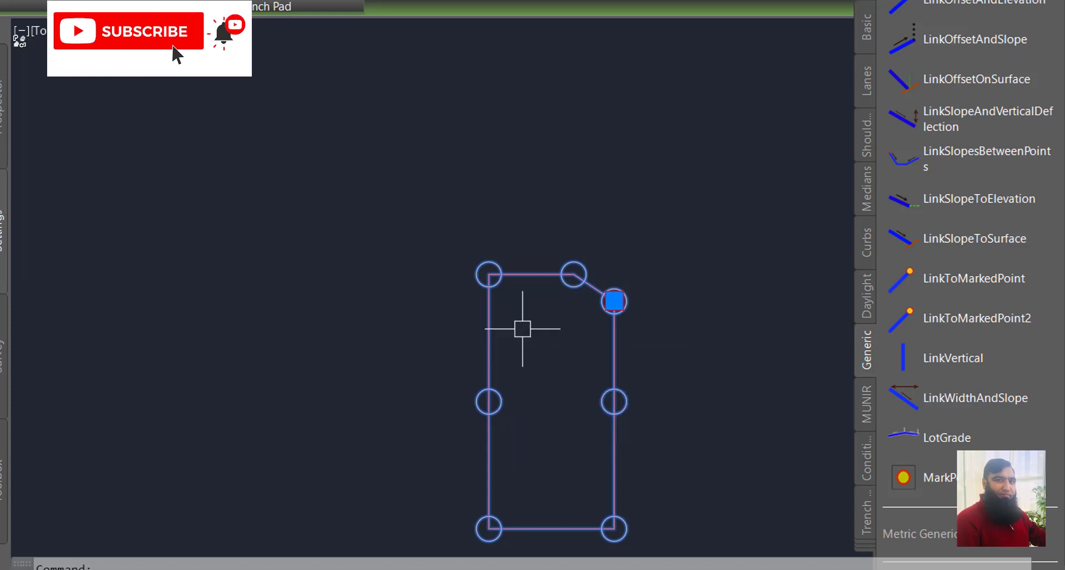
- Assign the code Top to the curb subassembly's left link
right_click(488, 339)
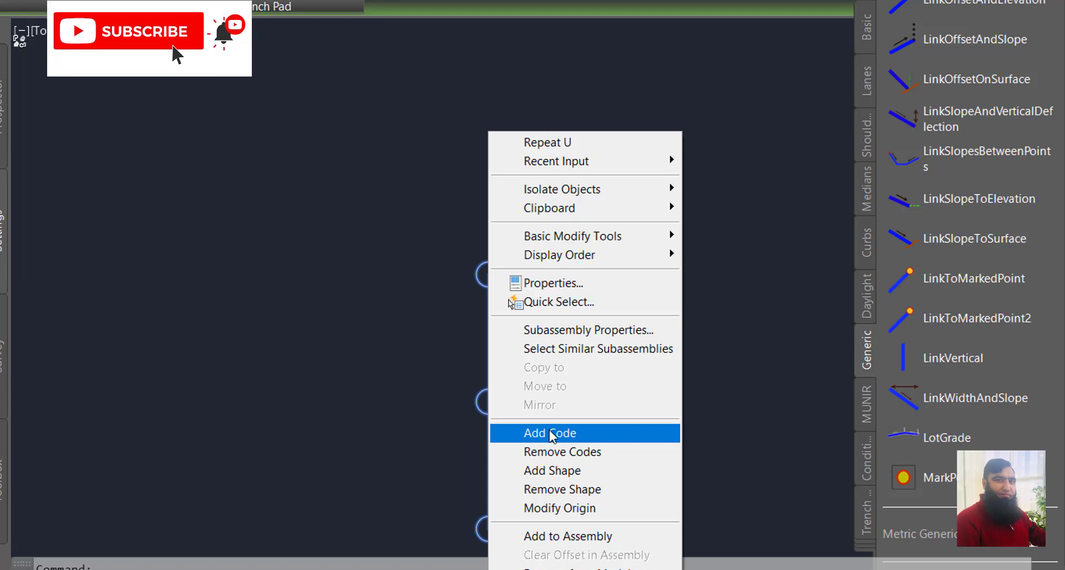
left_click(552, 434)
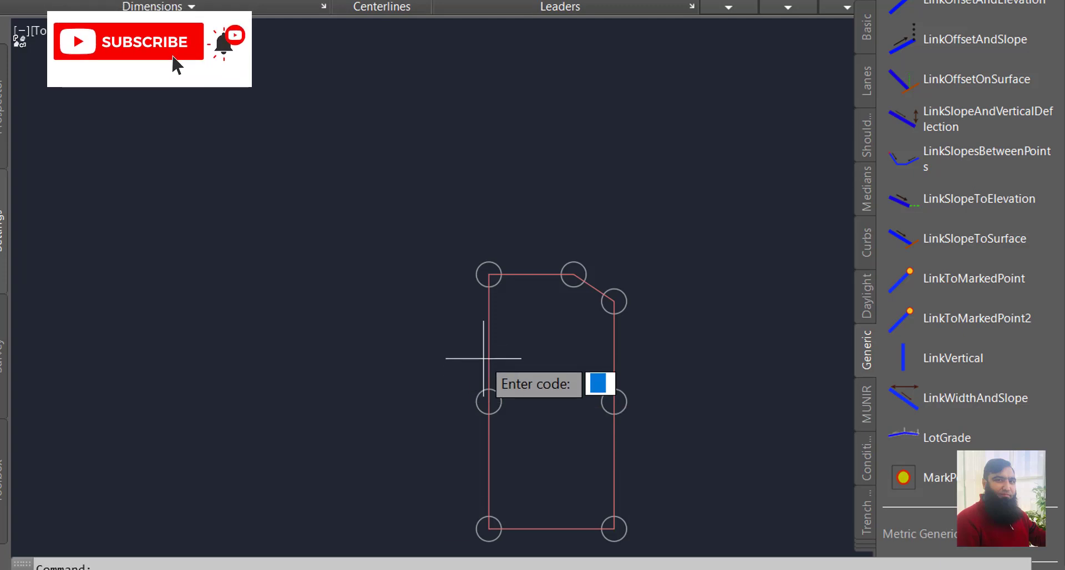
type("Top")
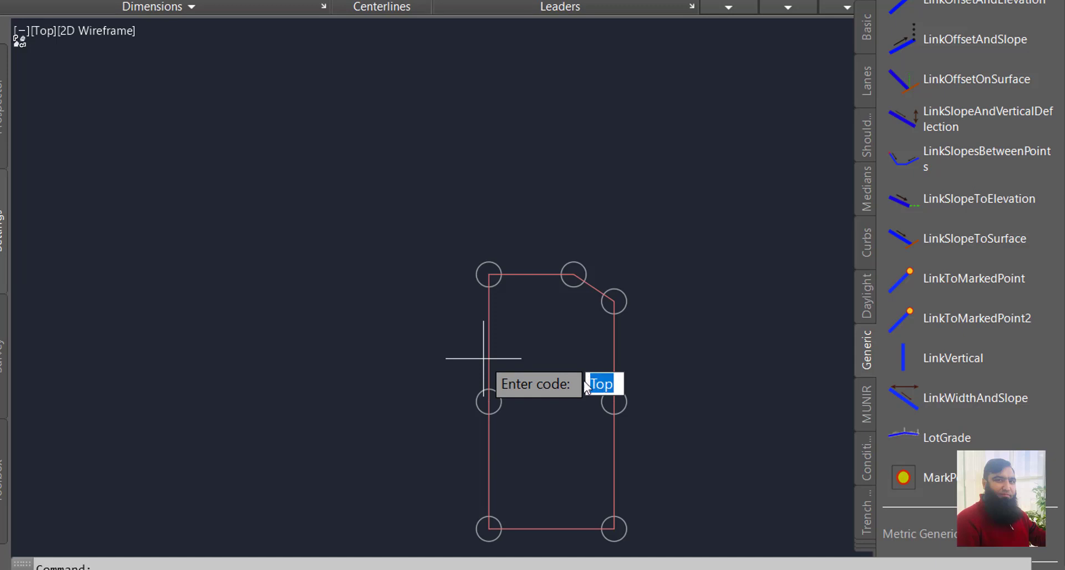
key("Return")
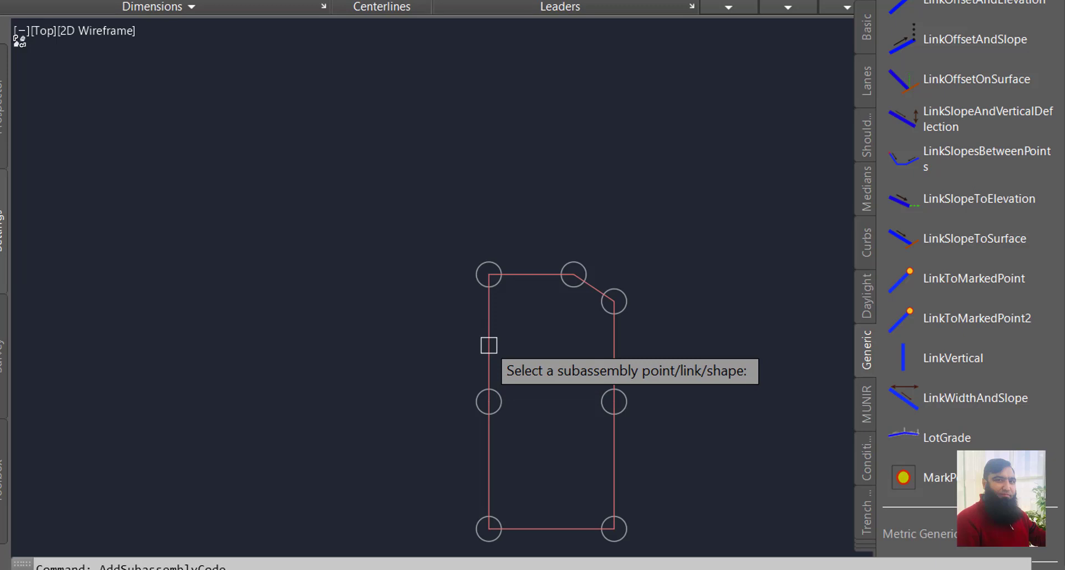
type("l")
left_click(489, 346)
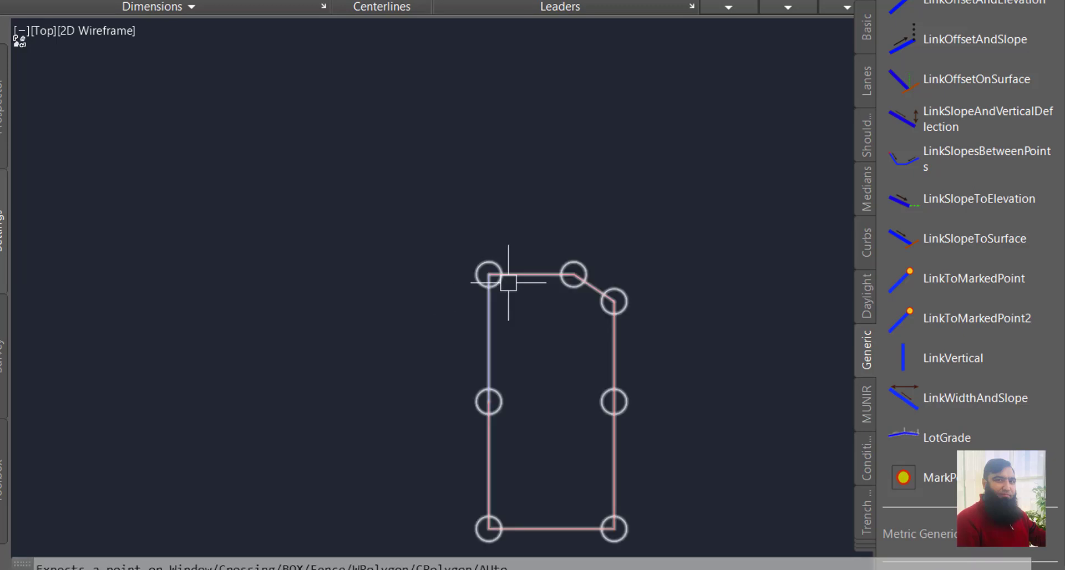
scroll(515, 276, "up", 2)
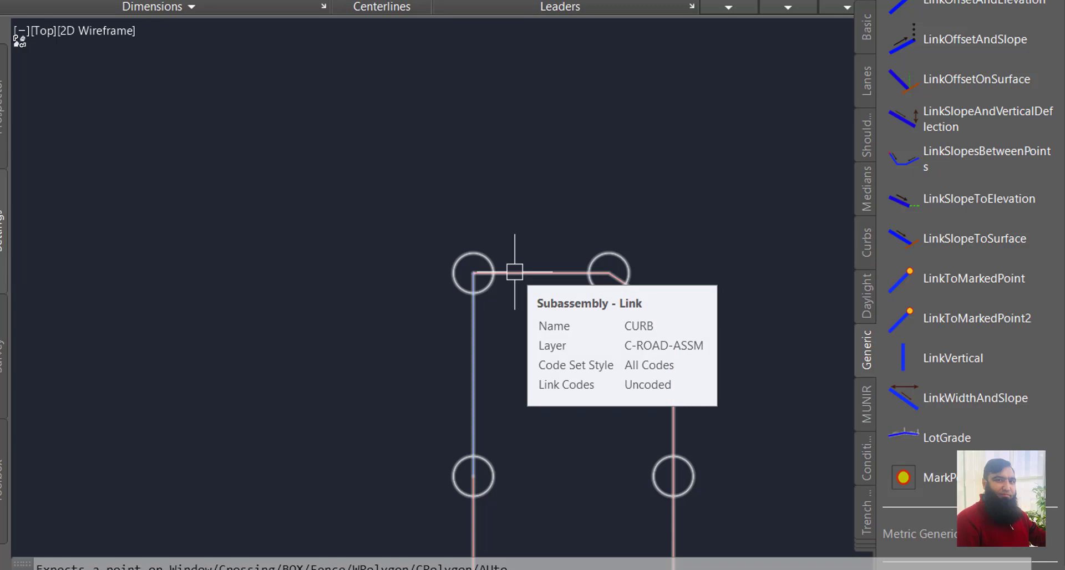
key("Return")
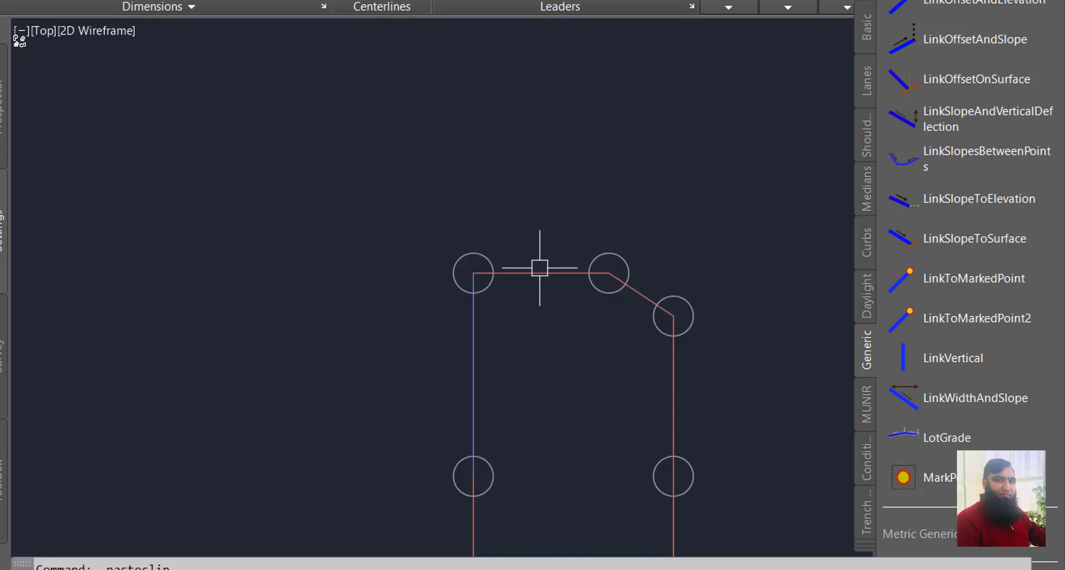
- Give the curb's top link the code Top as well
left_click(540, 268)
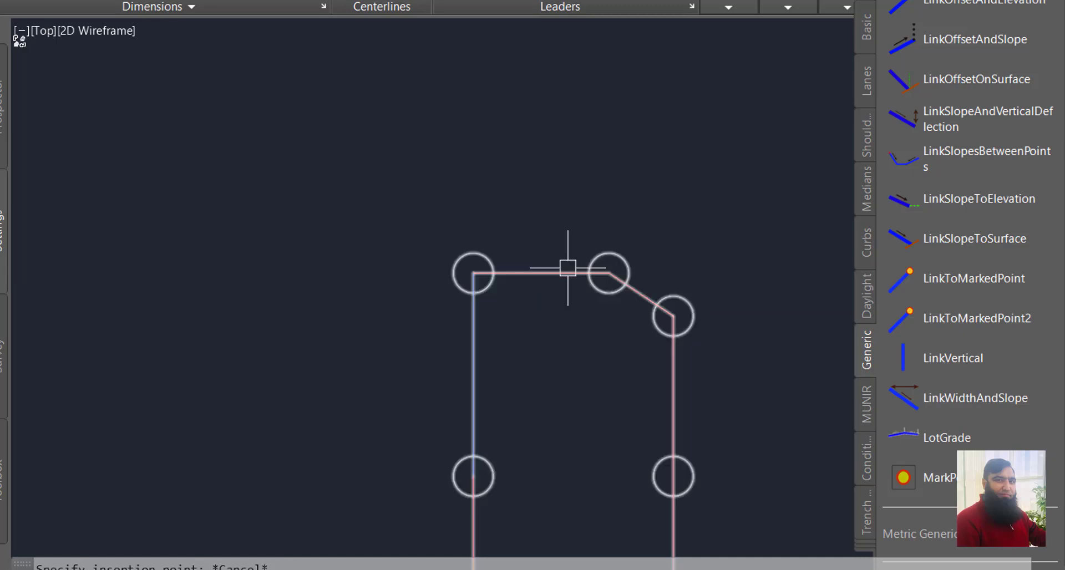
left_click(566, 270)
right_click(567, 273)
left_click(637, 439)
type("Top")
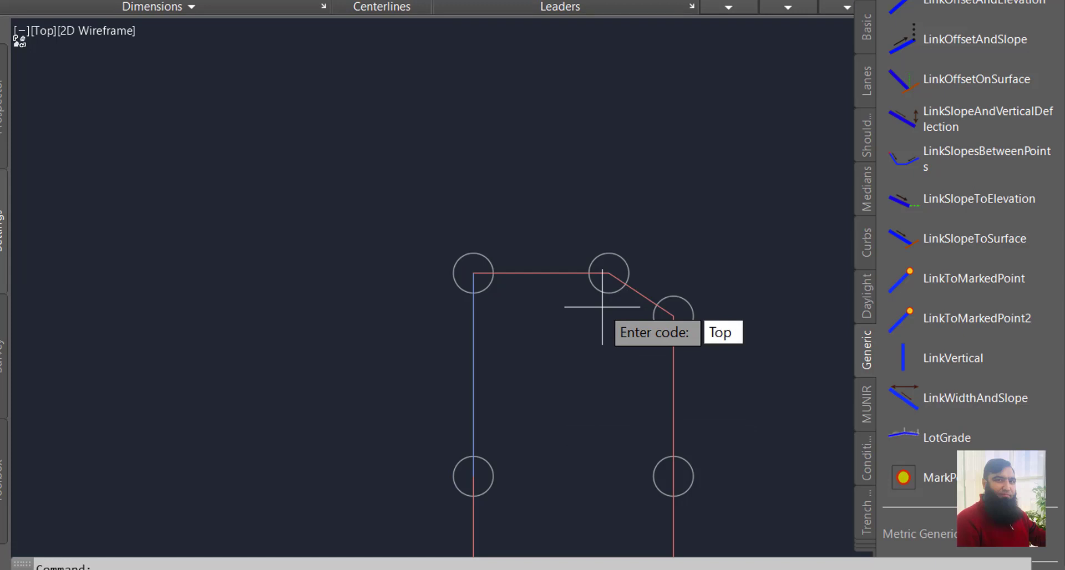
key("Return")
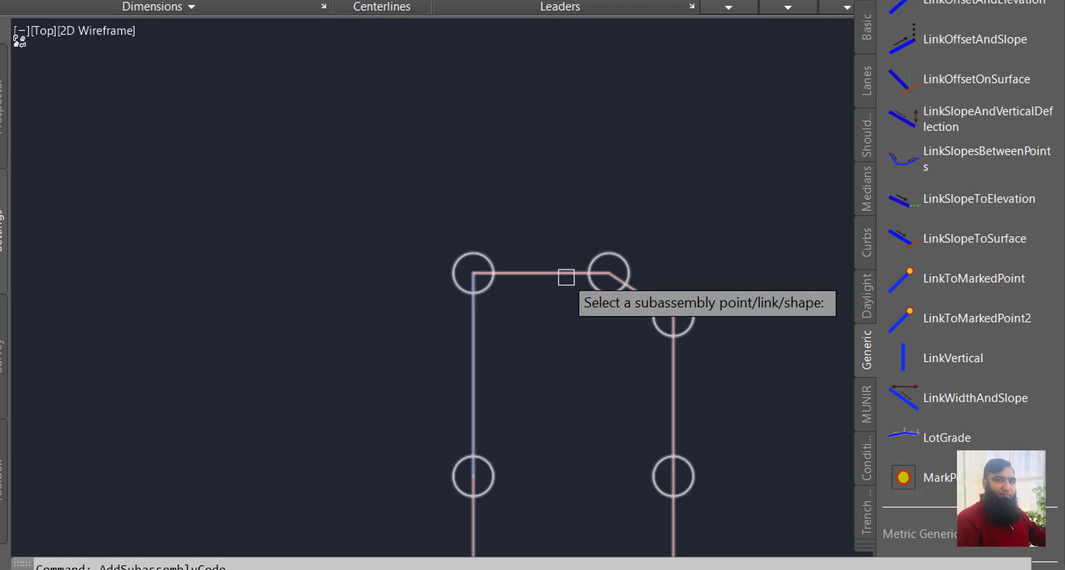
left_click(566, 274)
type("Top")
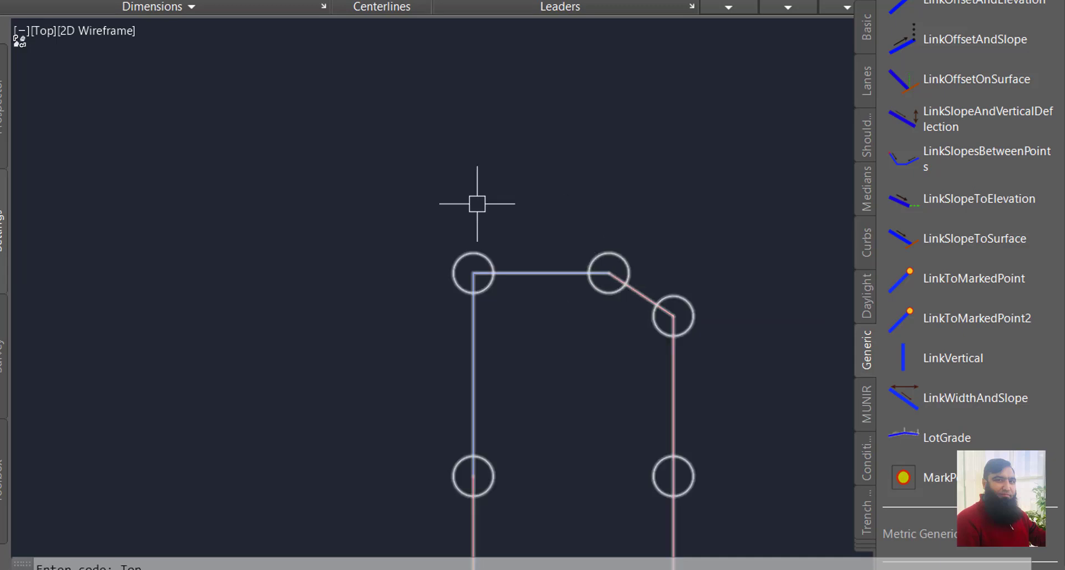
scroll(474, 205, "down", 2)
scroll(554, 265, "up", 4)
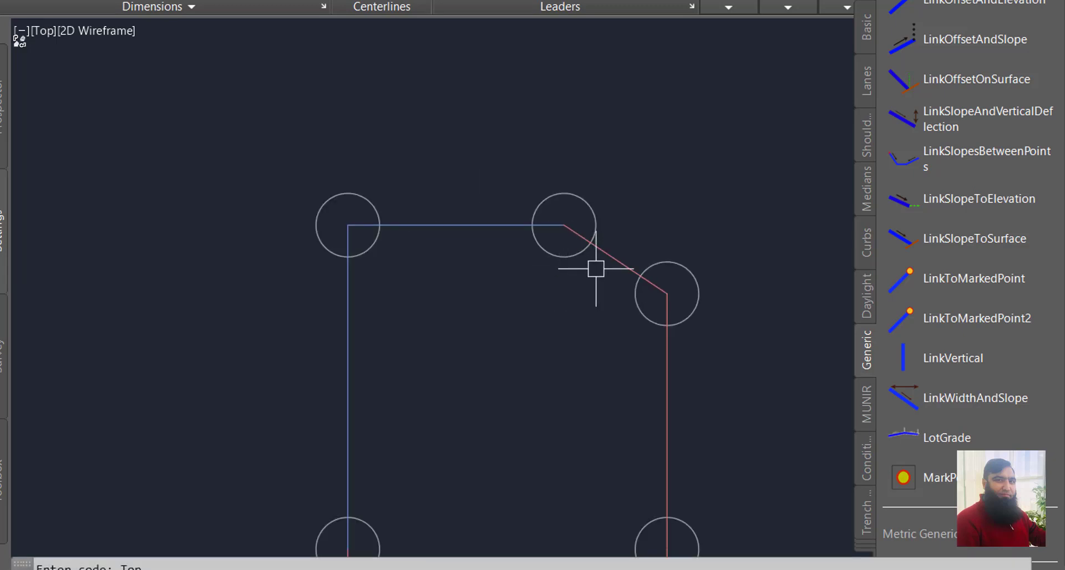
- Code the diagonal link and the upper-right link as Top
key("Return")
left_click(625, 262)
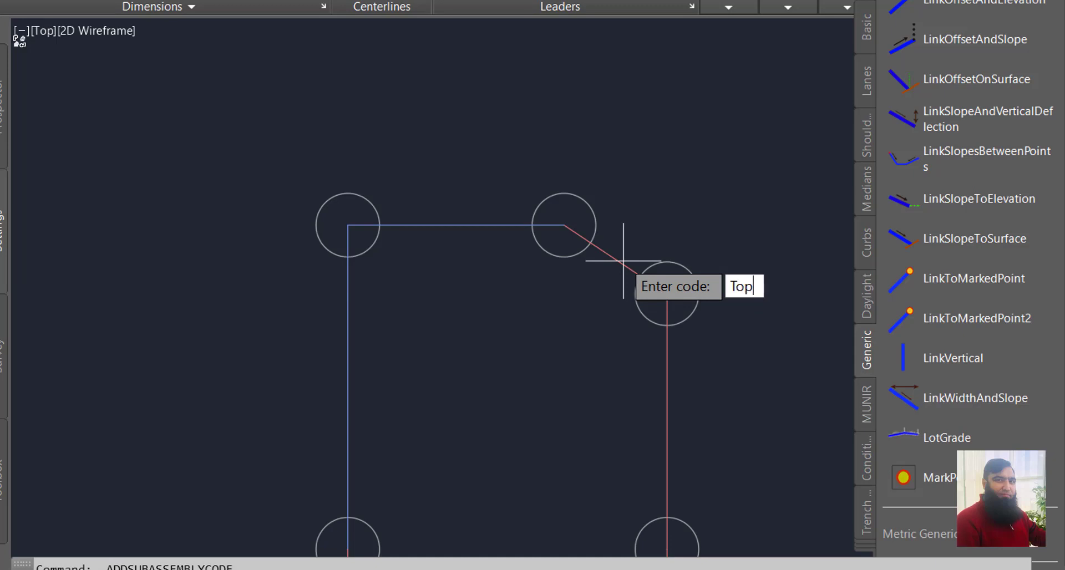
key("Return")
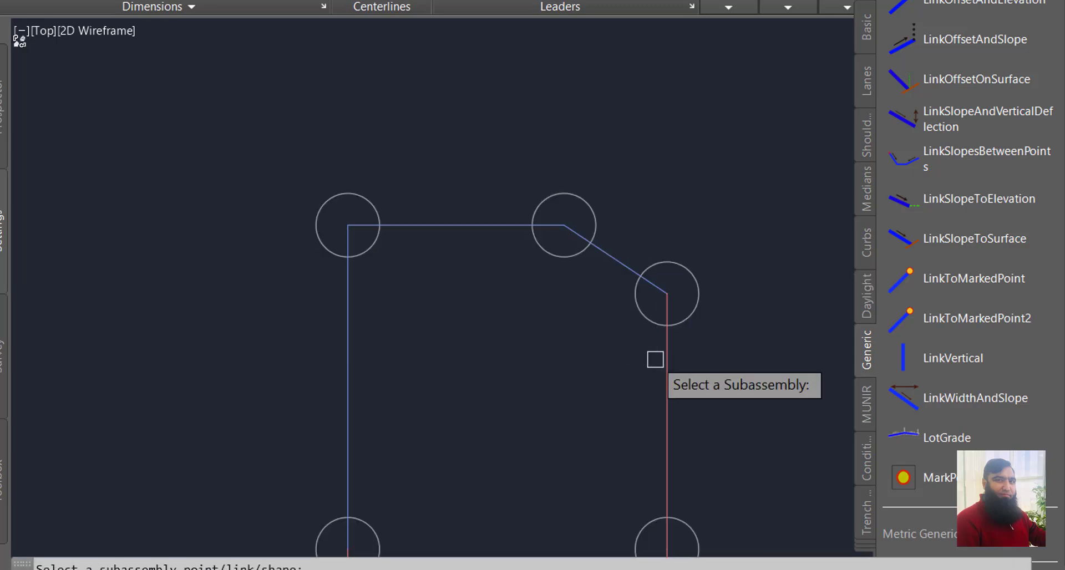
left_click(669, 391)
type("Top")
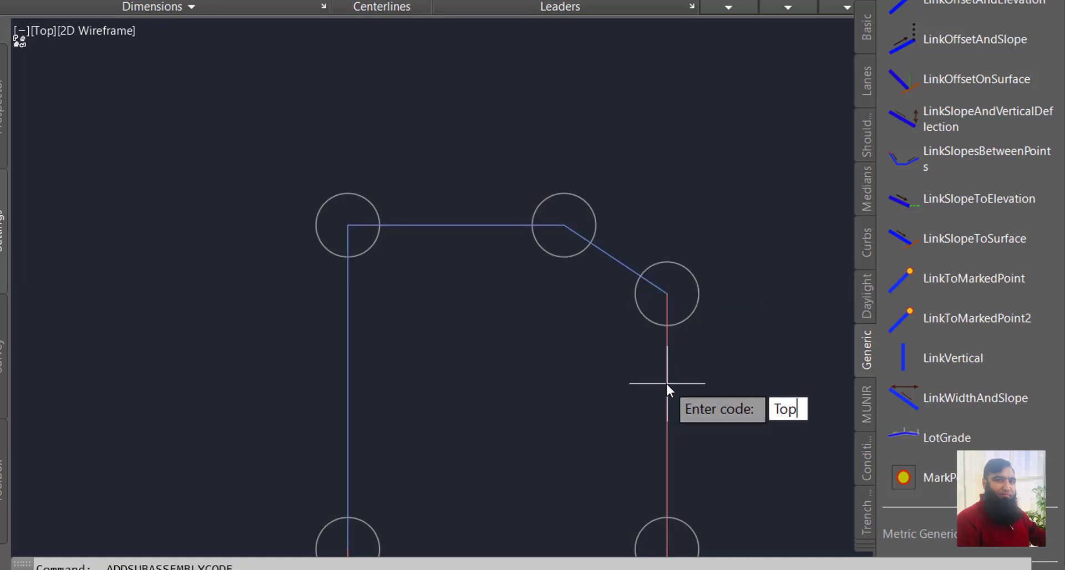
key("Return")
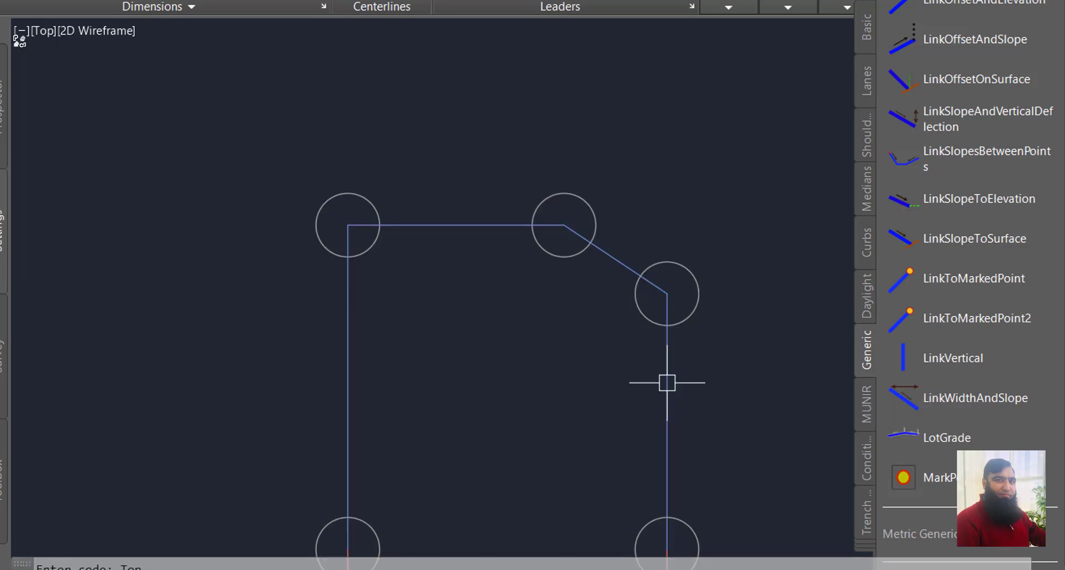
- Recentre the view and select the coded CURB subassembly, zooming to fit it
scroll(583, 281, "down", 2)
scroll(583, 280, "down", 4)
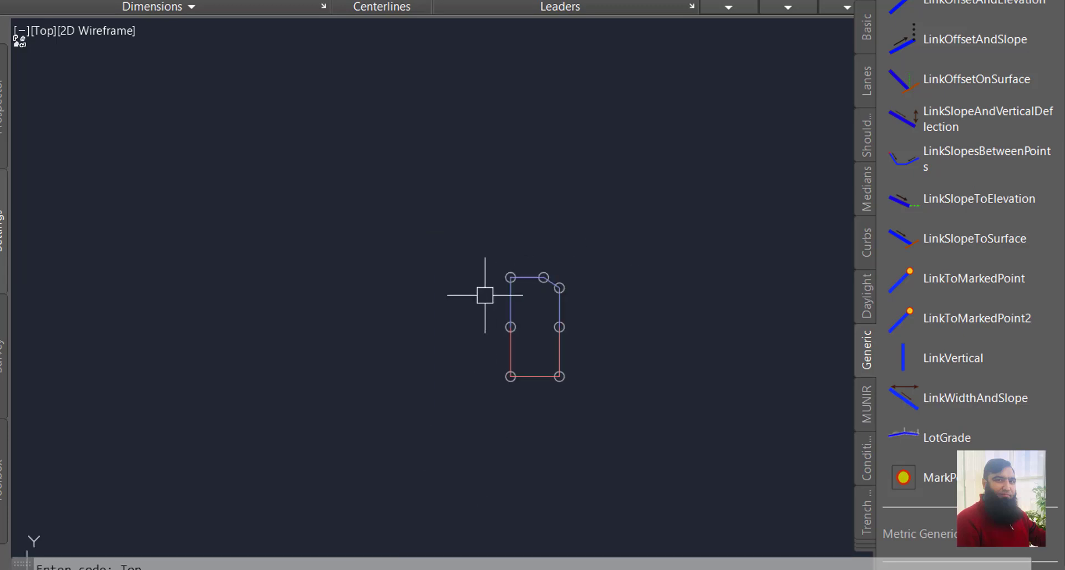
middle_click_drag(485, 295, 477, 264)
scroll(505, 352, "up", 4)
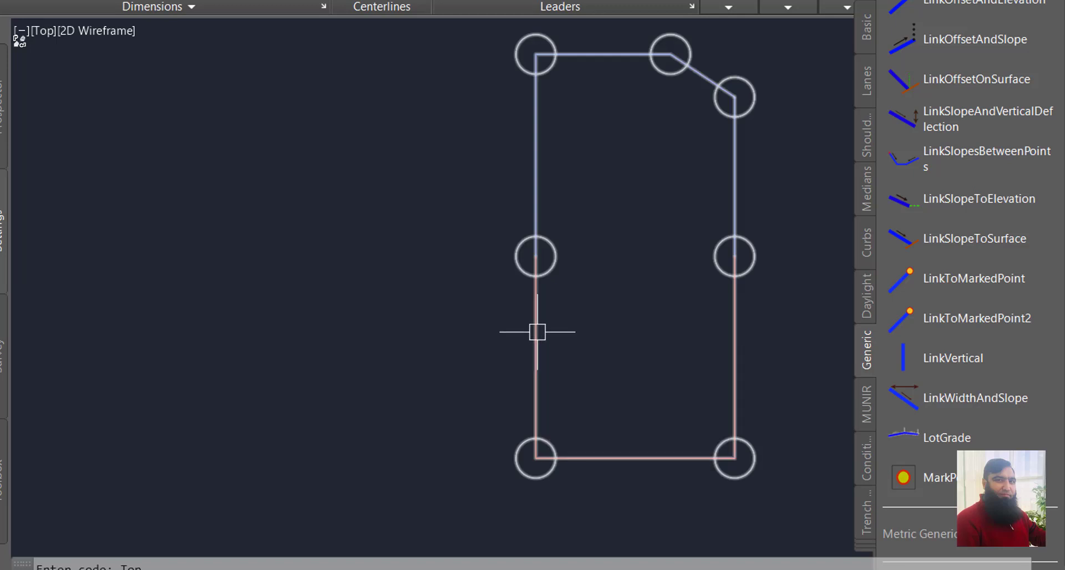
left_click(538, 332)
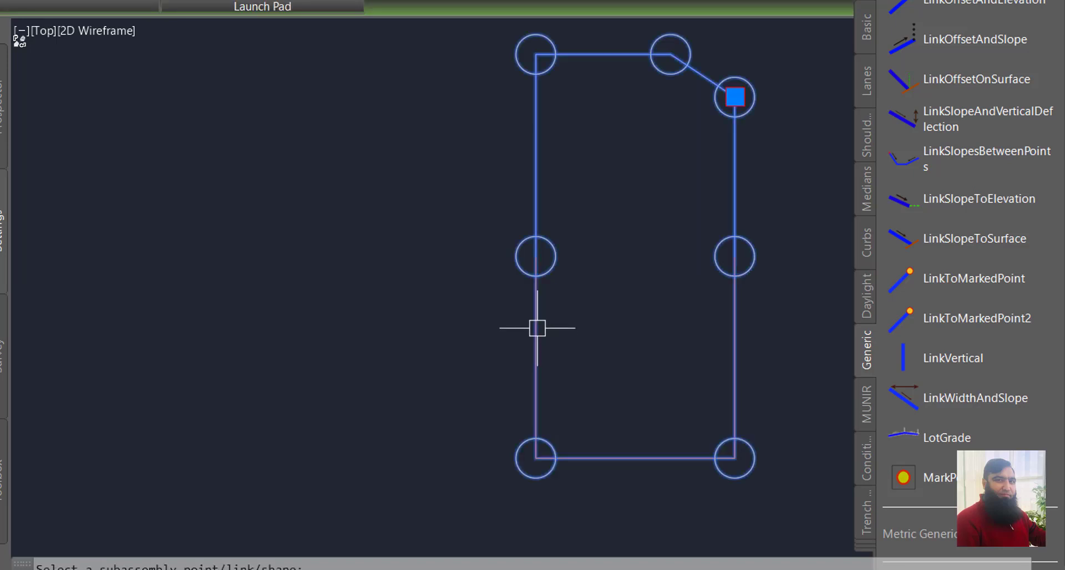
scroll(536, 287, "down", 4)
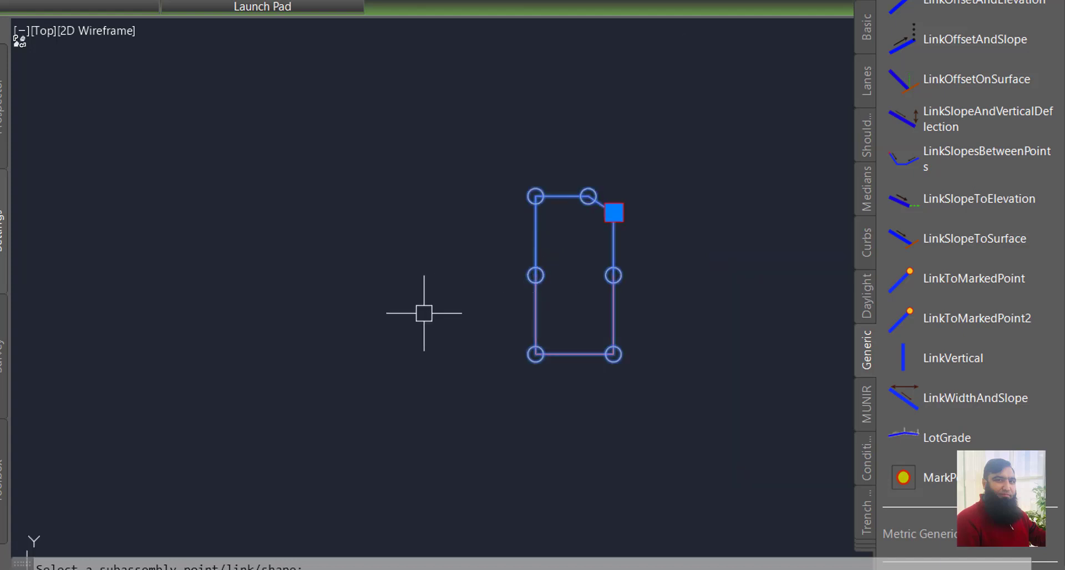
scroll(529, 306, "up", 2)
scroll(530, 306, "up", 2)
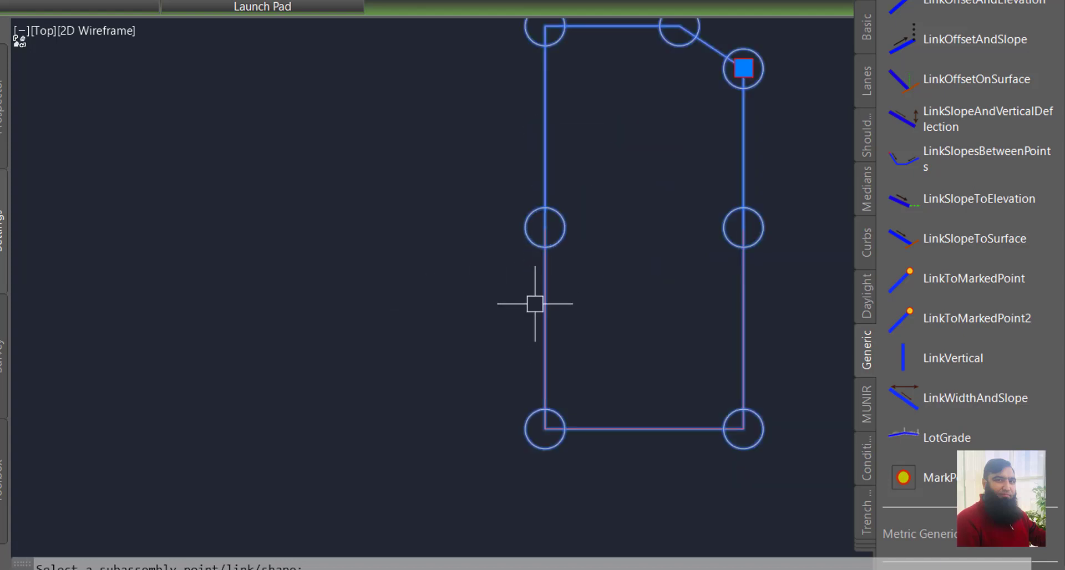
scroll(603, 346, "down", 4)
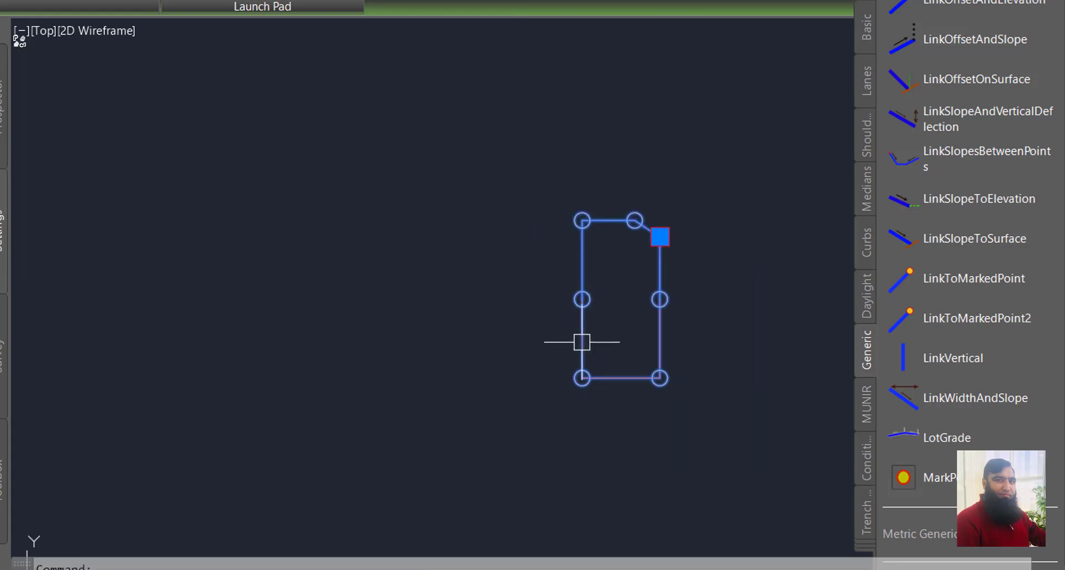
- Build a closed shape from all the curb links with Add Shape
right_click(577, 338)
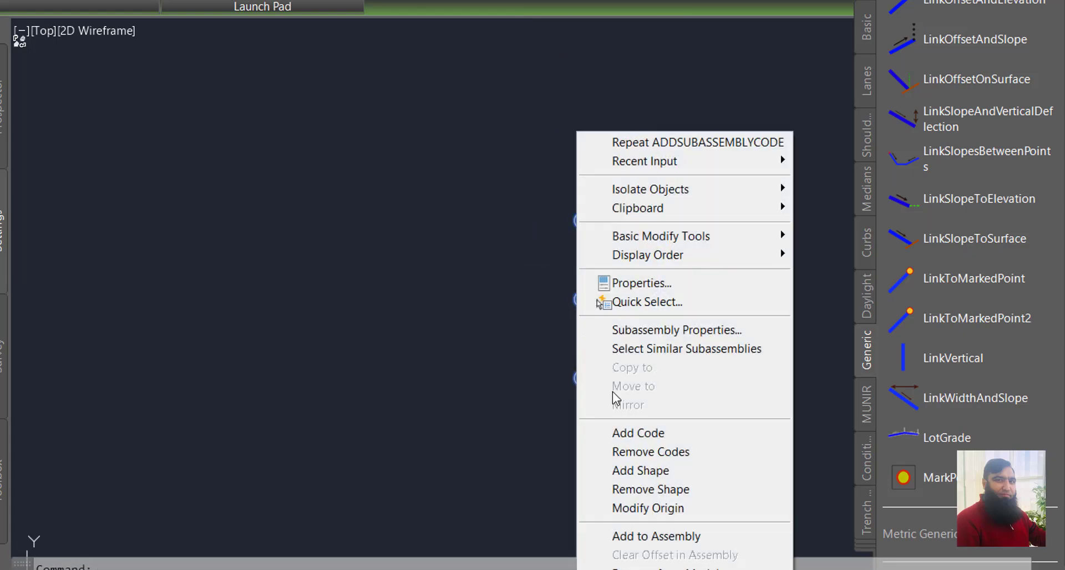
left_click(656, 478)
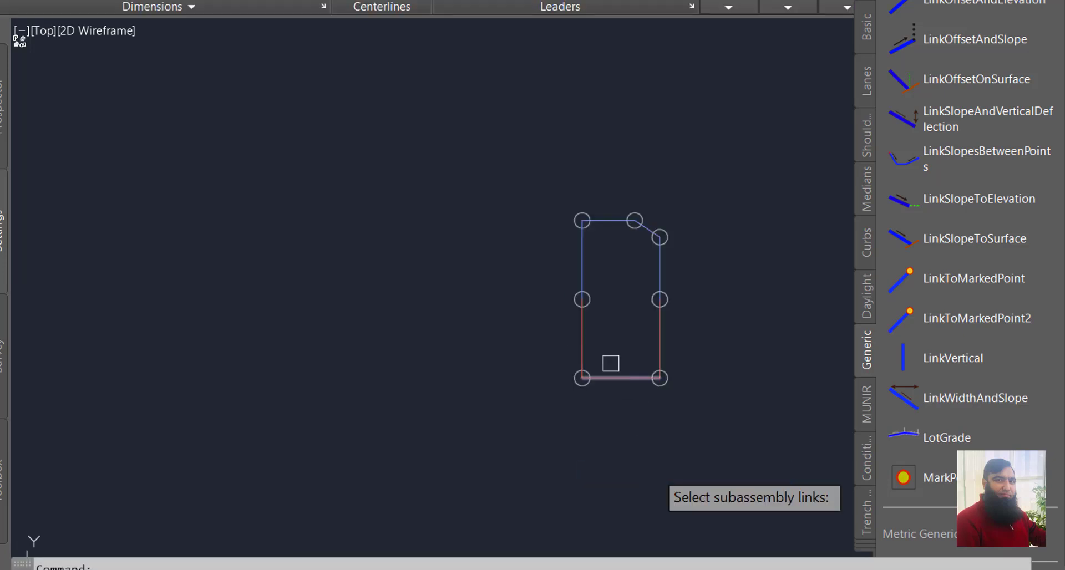
left_click(586, 333)
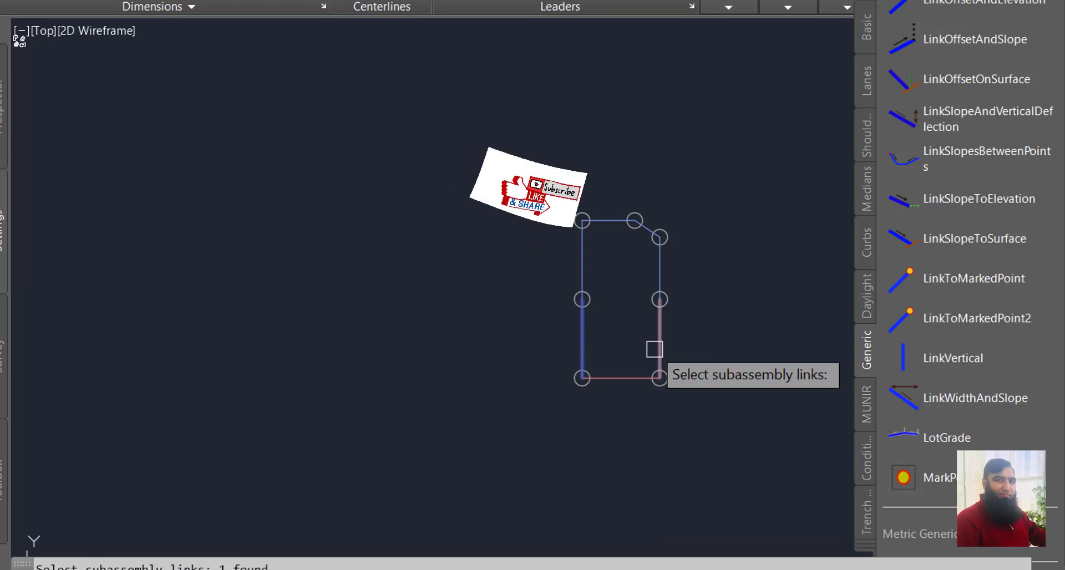
left_click(522, 172)
left_click(724, 430)
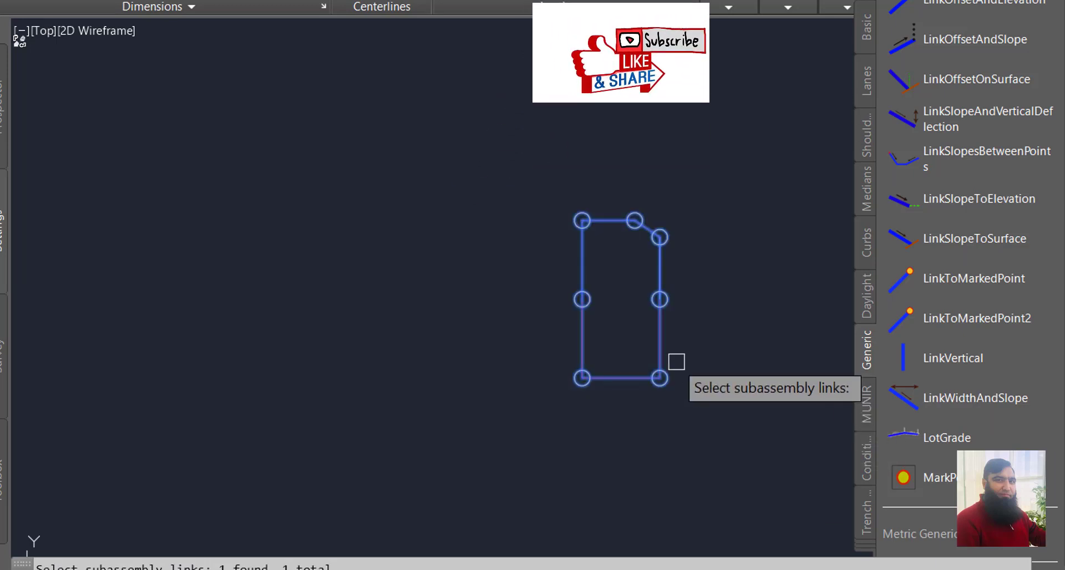
left_click(636, 302)
left_click(624, 308)
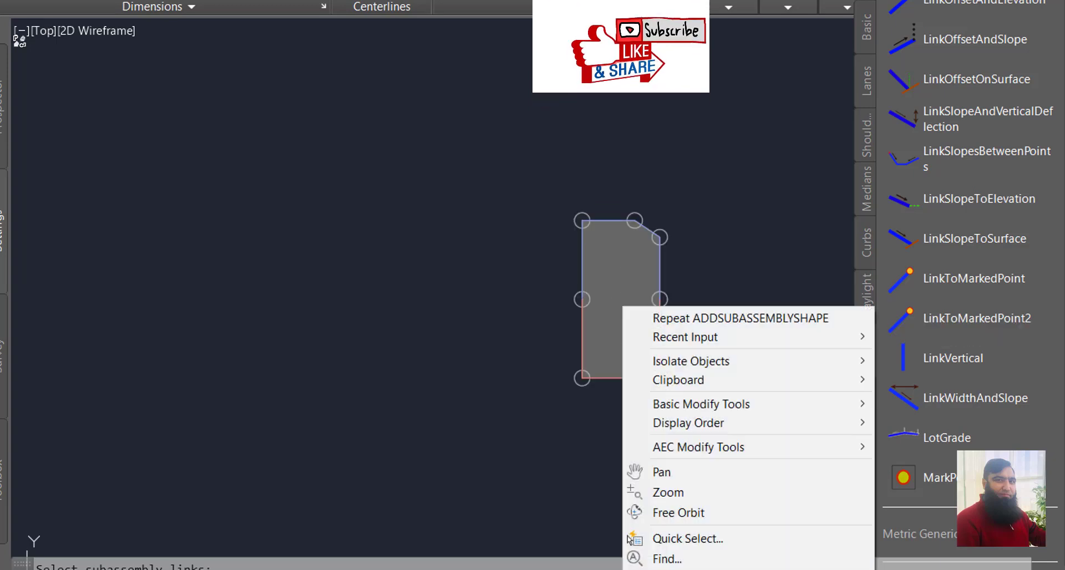
right_click(624, 308)
- Assign the code Con to the new curb shape
left_click(622, 309)
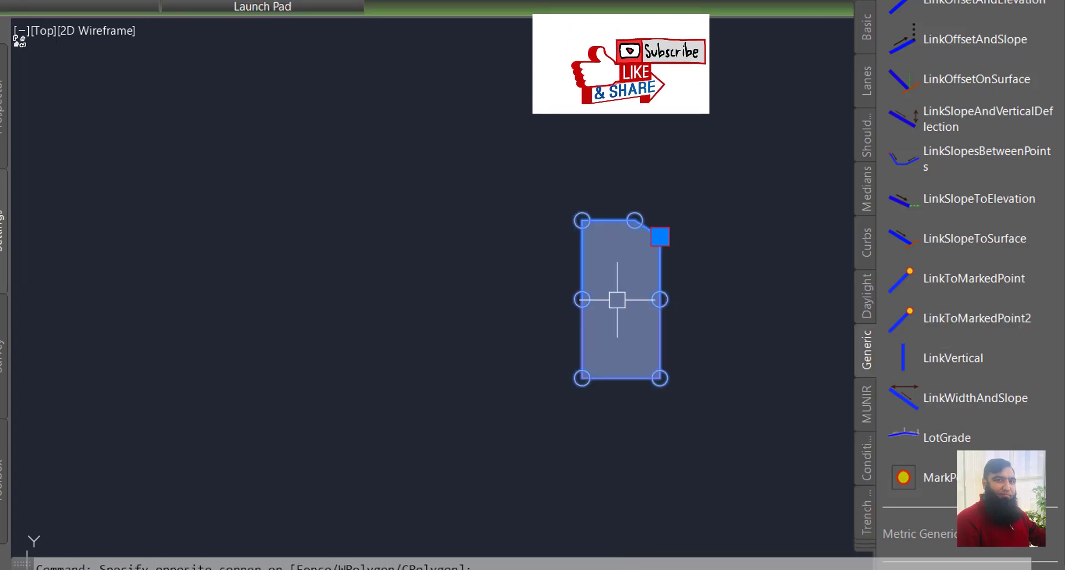
right_click(622, 309)
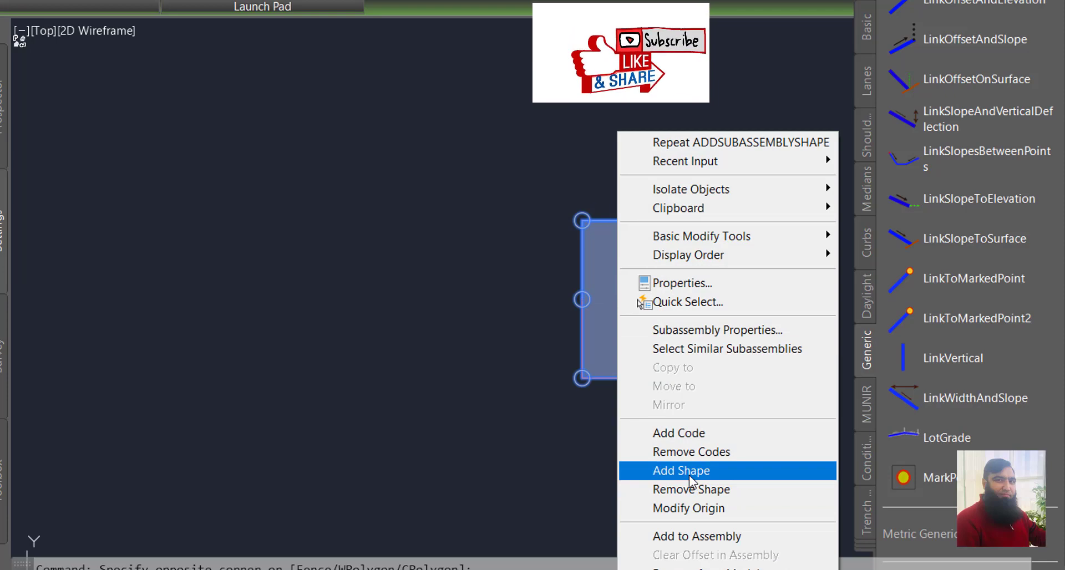
left_click(692, 434)
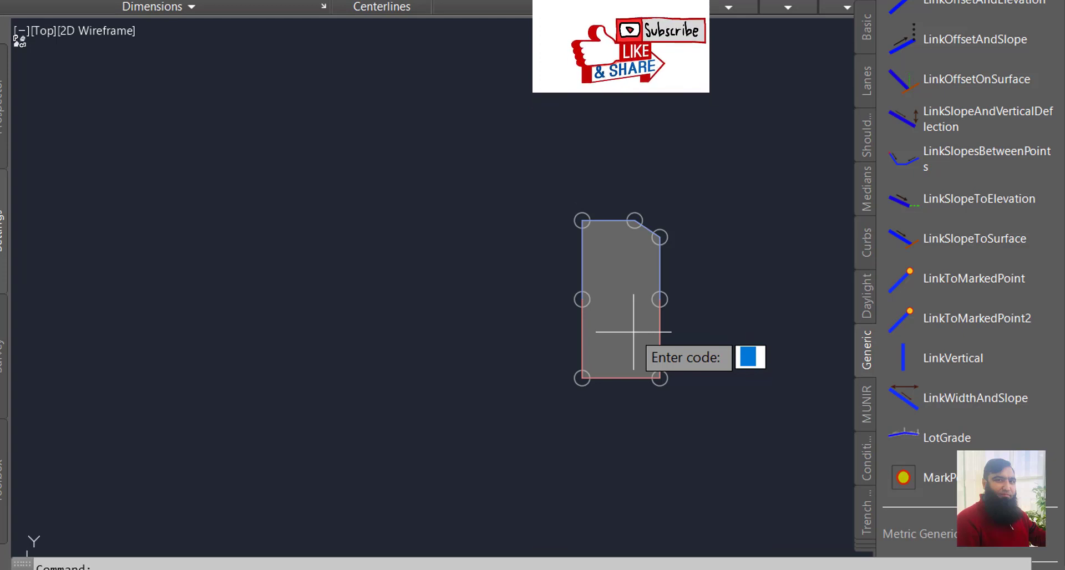
type("Co")
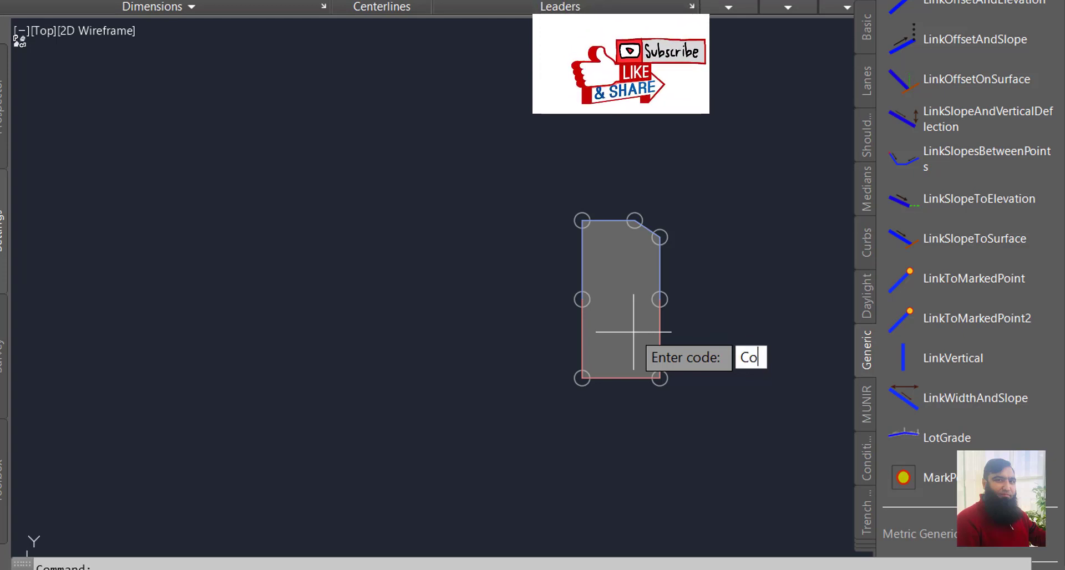
type("n")
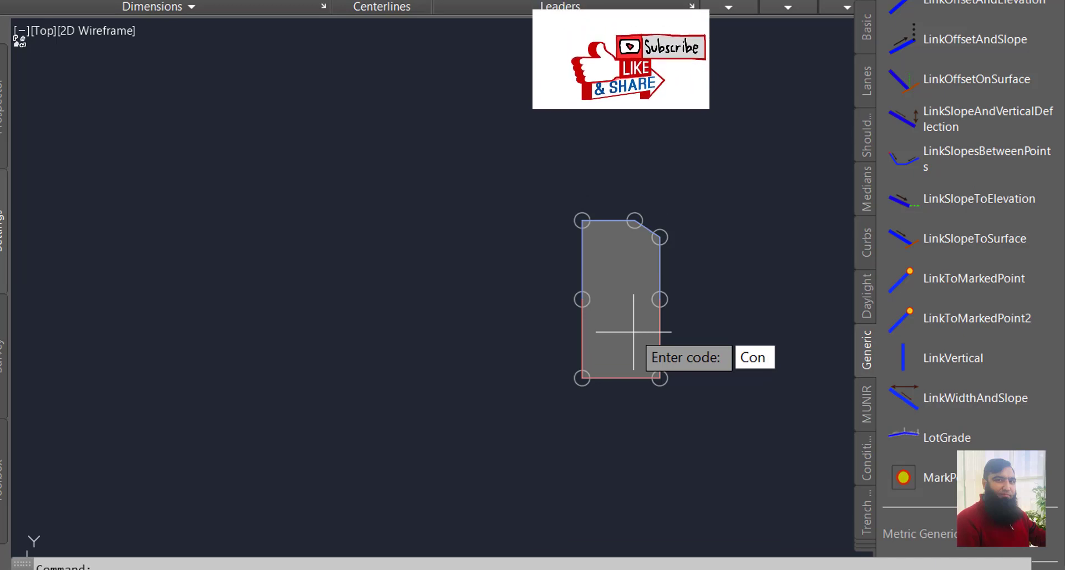
key("Return")
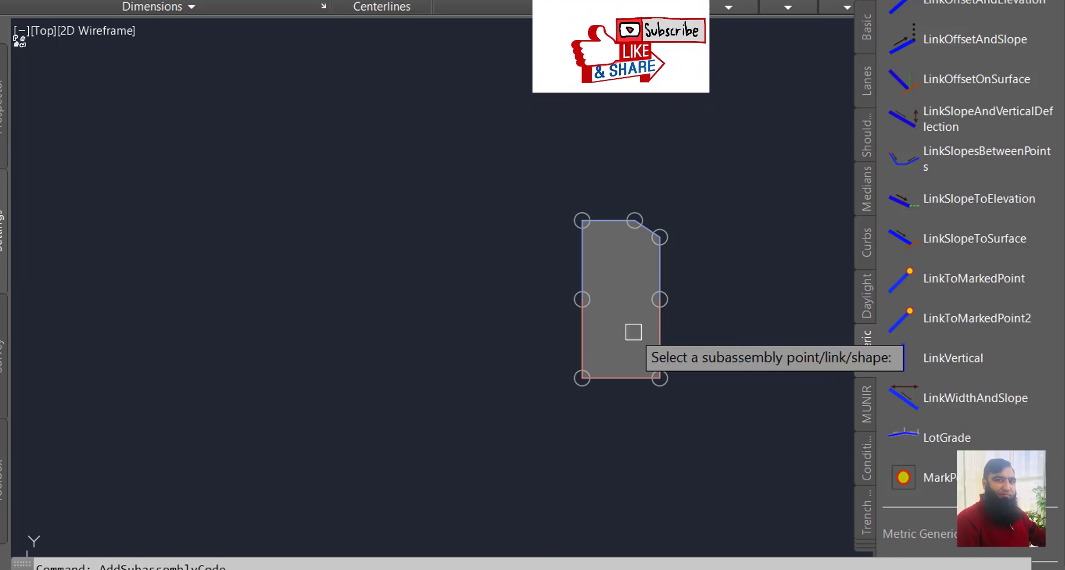
type("s")
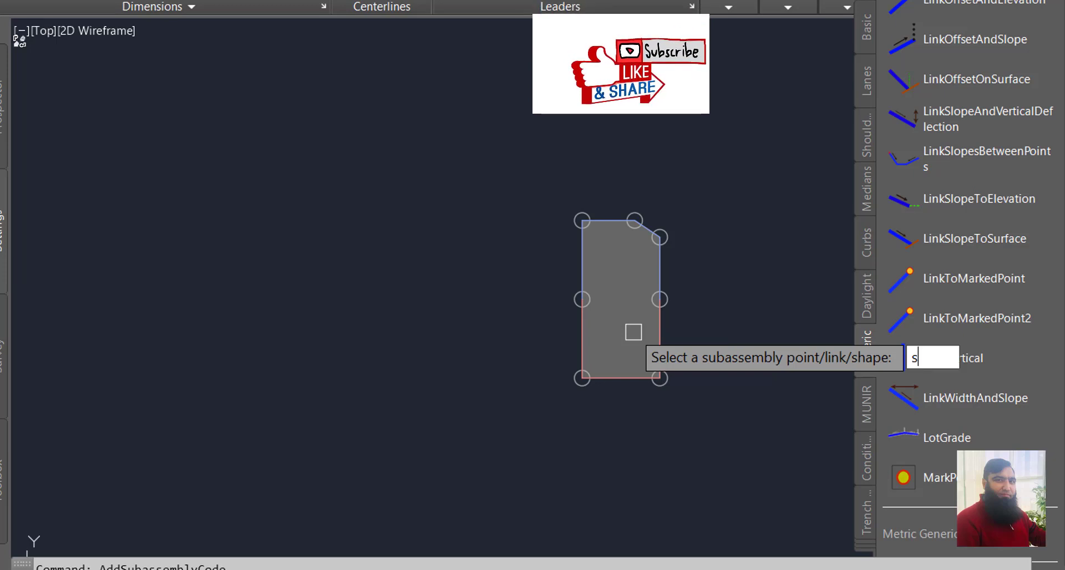
key("Return")
left_click(622, 314)
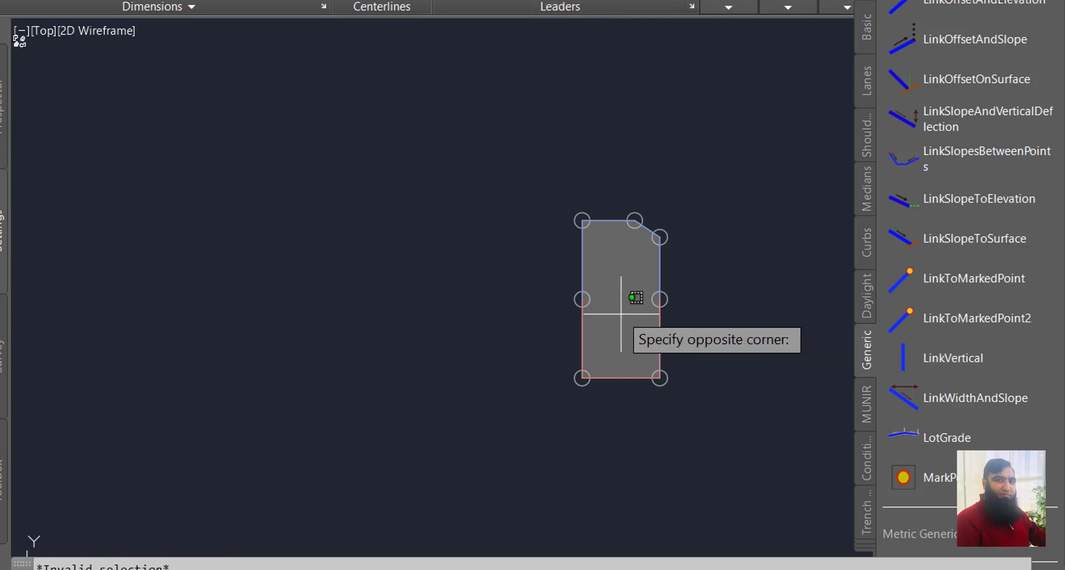
left_click(610, 281)
- Zoom around the filled curb and reselect the CURB subassembly
scroll(483, 239, "down", 3)
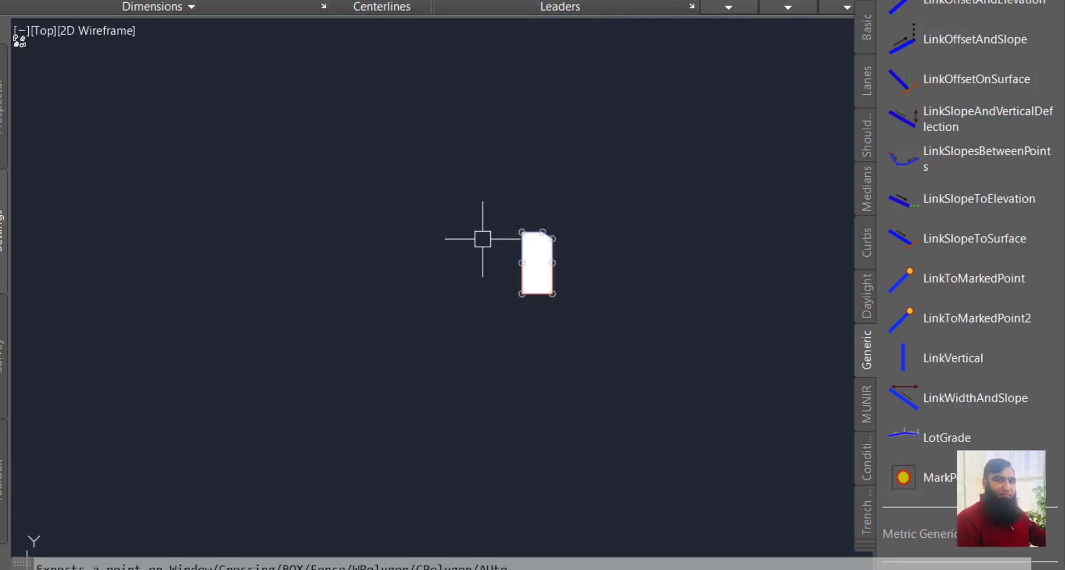
scroll(514, 230, "up", 2)
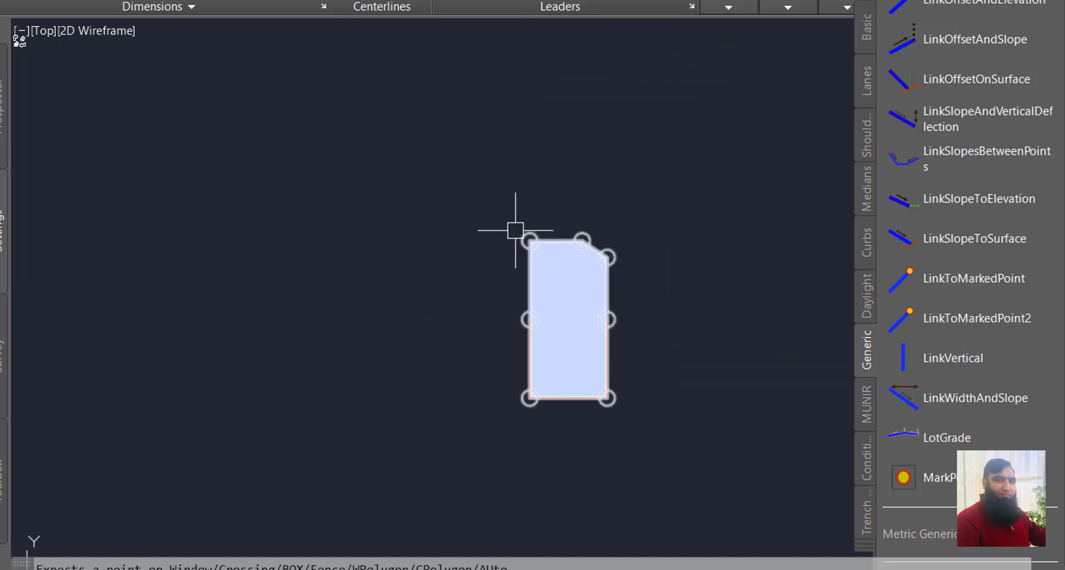
scroll(587, 205, "down", 3)
scroll(587, 294, "down", 3)
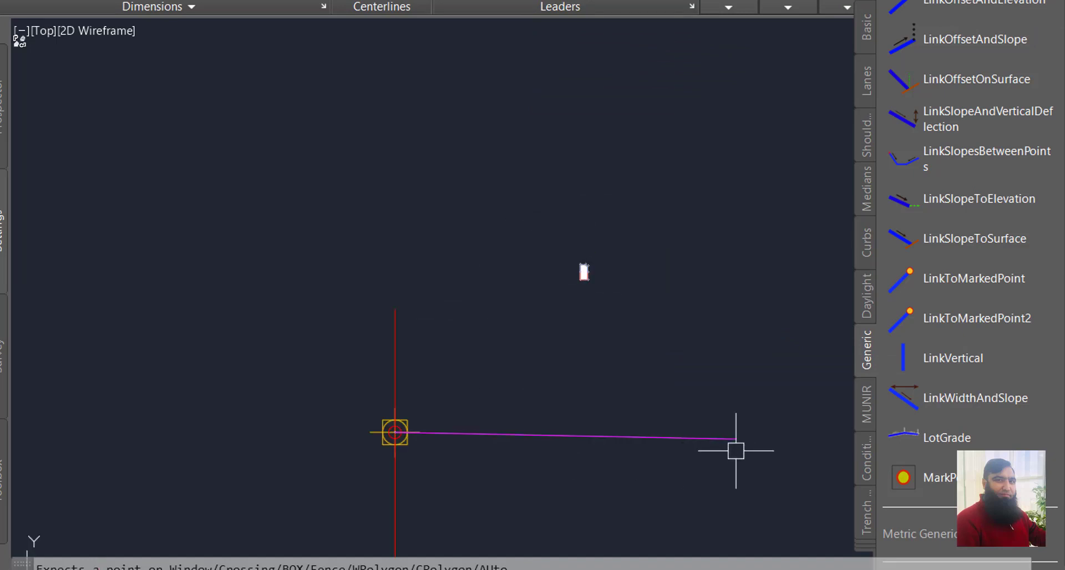
scroll(628, 310, "up", 2)
scroll(595, 262, "up", 5)
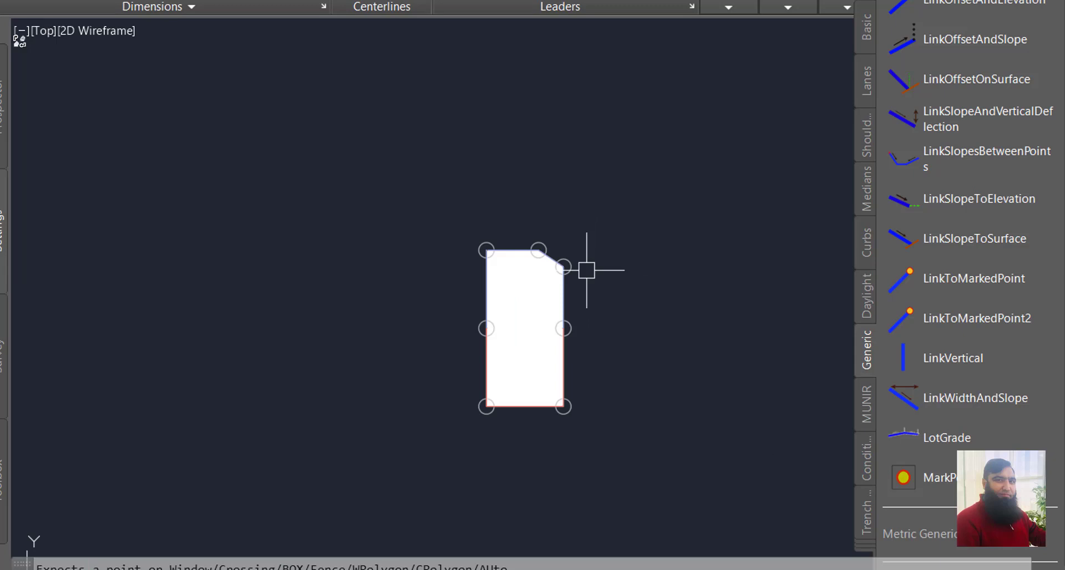
left_click(535, 243)
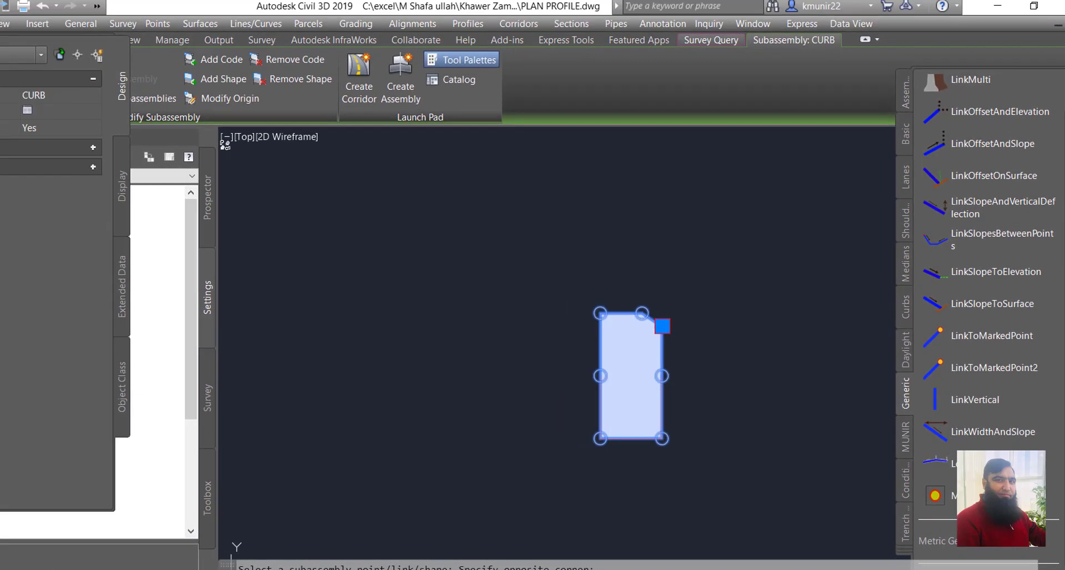
- Set the CURB subassembly's origin at the midpoint of its left edge
right_click(490, 286)
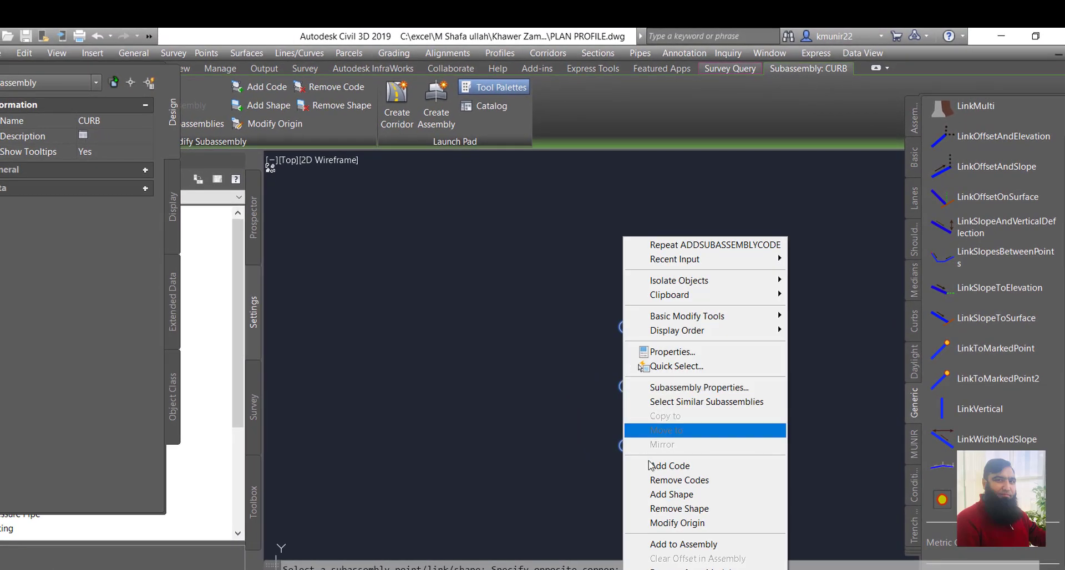
left_click(700, 524)
scroll(635, 419, "up", 5)
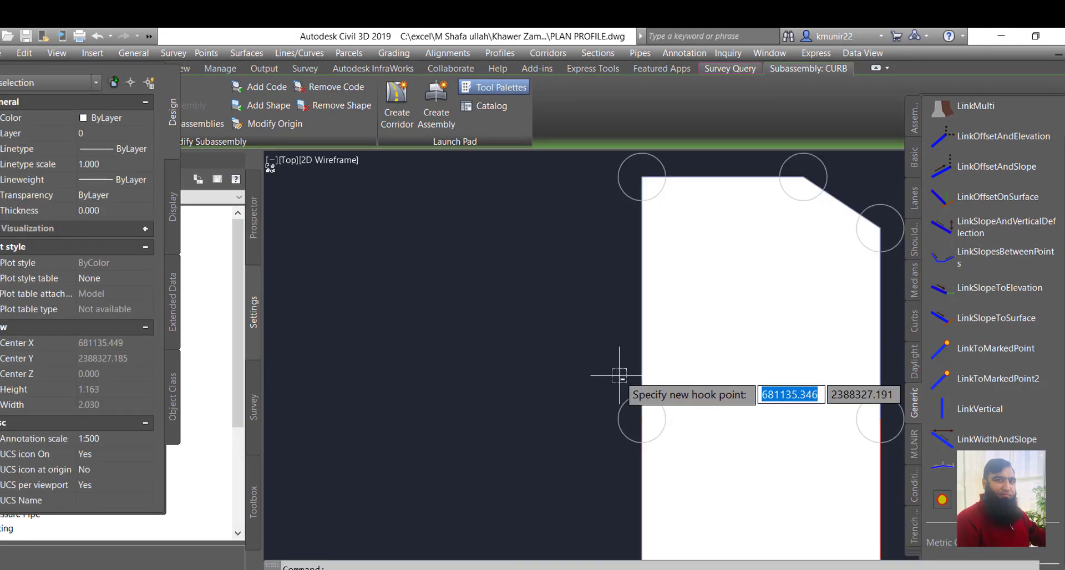
left_click(639, 419)
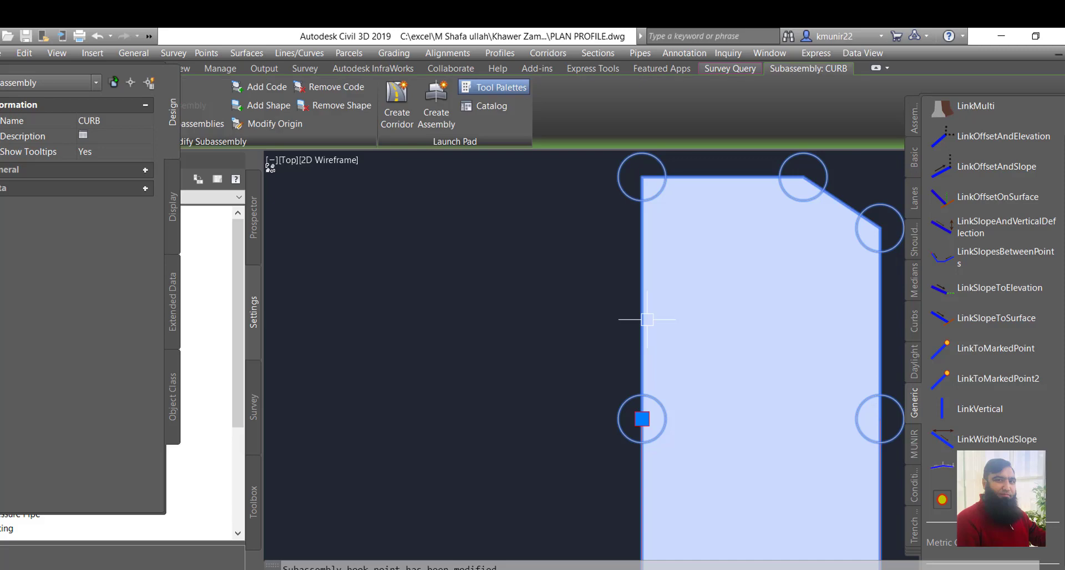
scroll(647, 320, "down", 4)
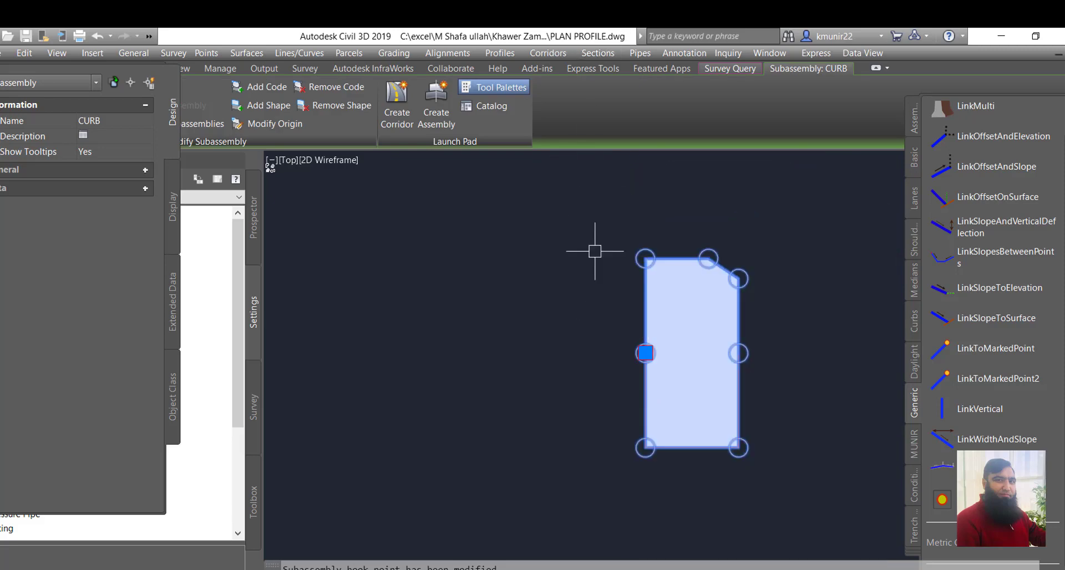
- Attach the CURB subassembly to the MAIN ROAD assembly at the 6.900m link's outer end
right_click(643, 388)
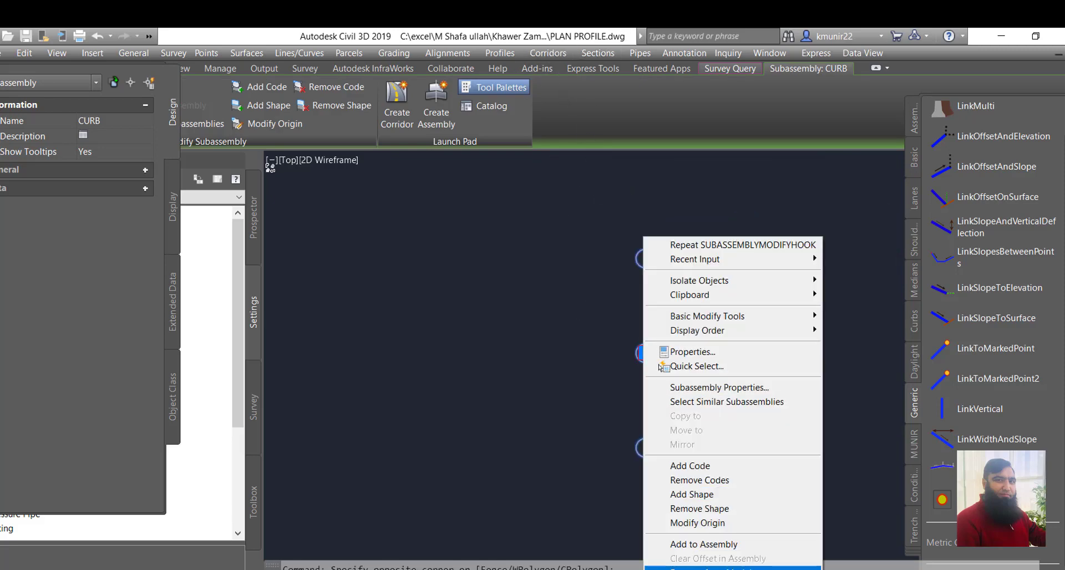
left_click(715, 546)
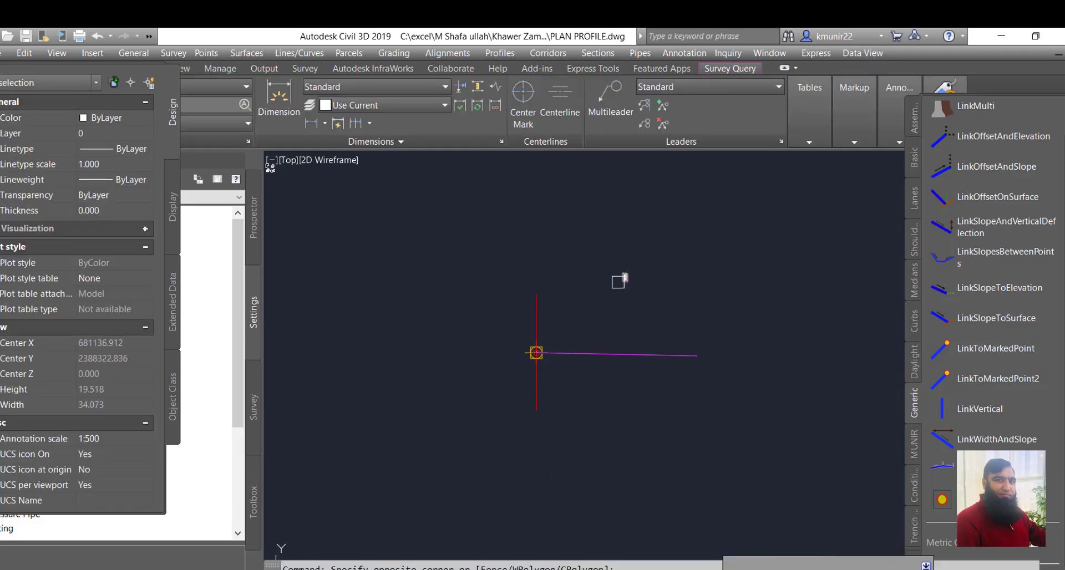
scroll(701, 364, "up", 5)
scroll(677, 297, "up", 5)
scroll(692, 338, "up", 4)
scroll(676, 352, "up", 5)
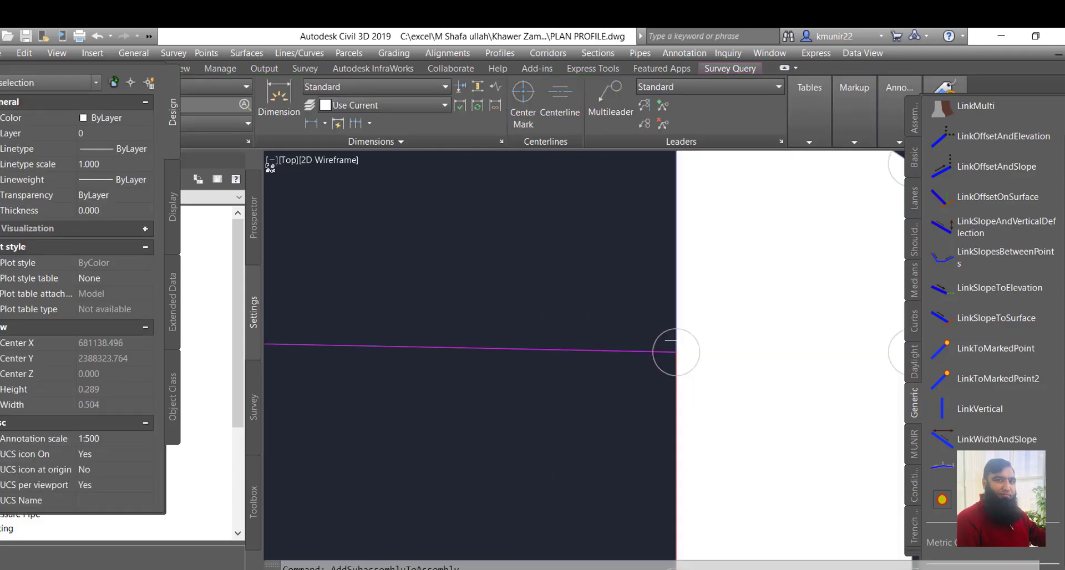
scroll(676, 352, "down", 10)
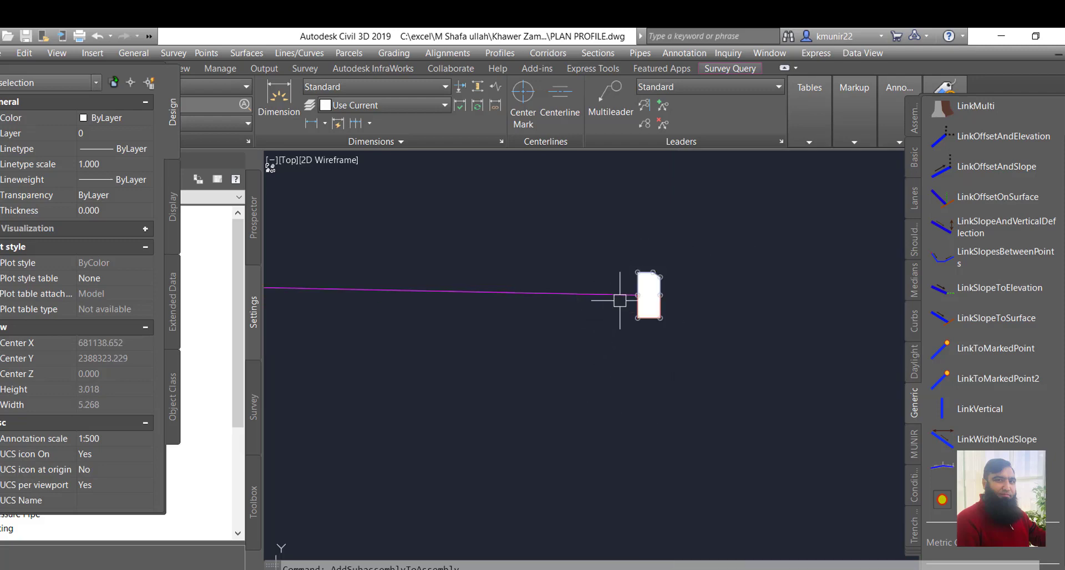
scroll(620, 300, "up", 4)
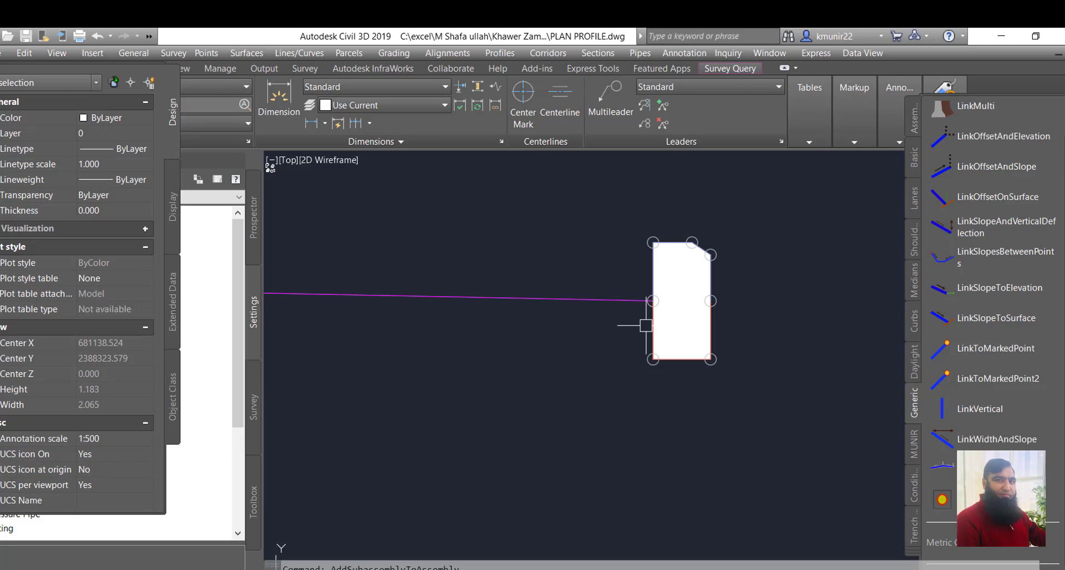
scroll(648, 322, "down", 6)
scroll(673, 373, "down", 6)
scroll(673, 374, "down", 8)
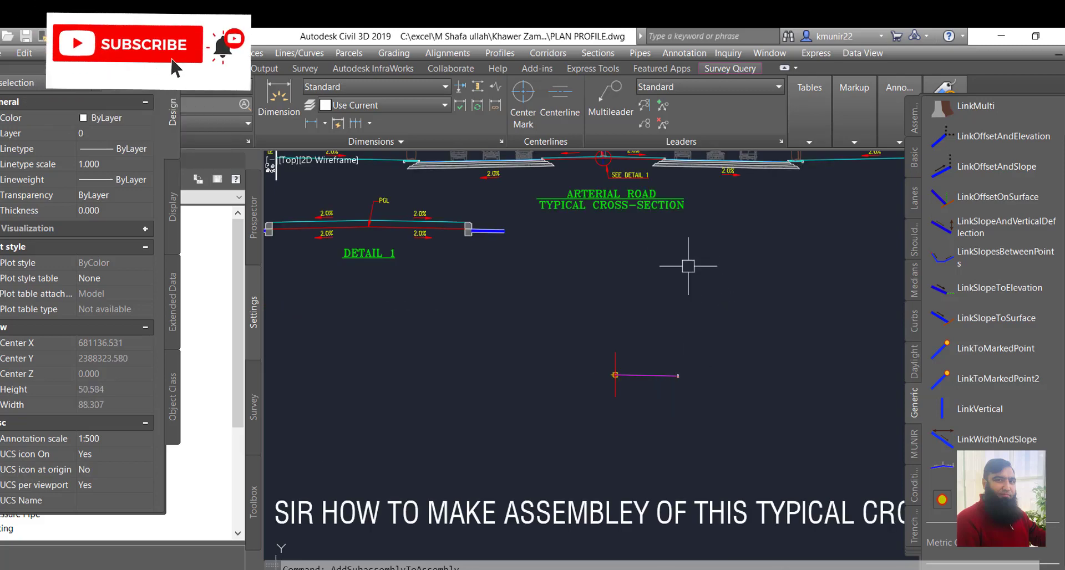
scroll(642, 306, "up", 8)
scroll(659, 243, "up", 6)
scroll(707, 296, "up", 3)
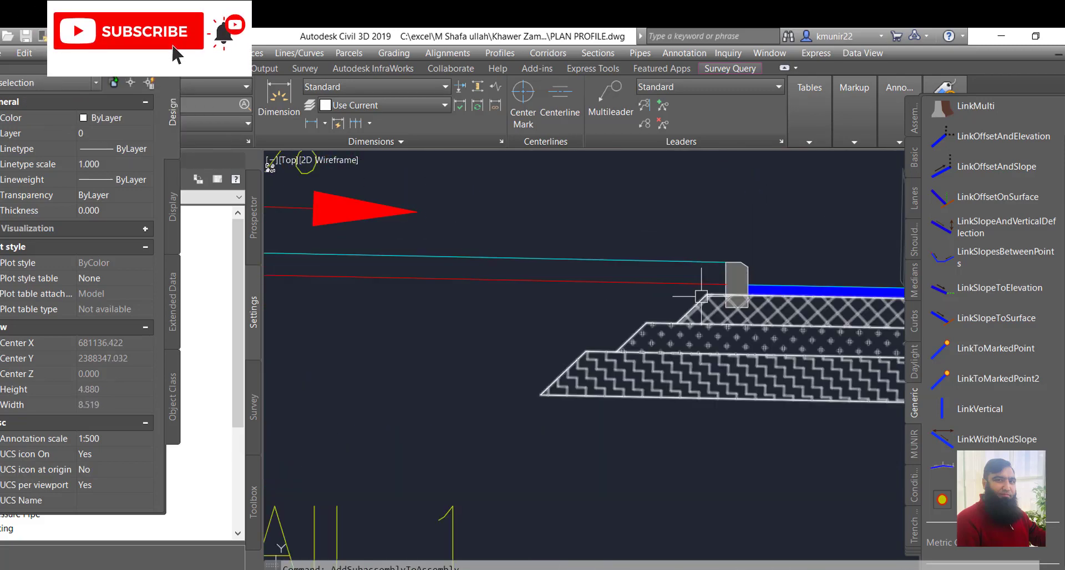
scroll(737, 263, "up", 2)
scroll(738, 263, "up", 4)
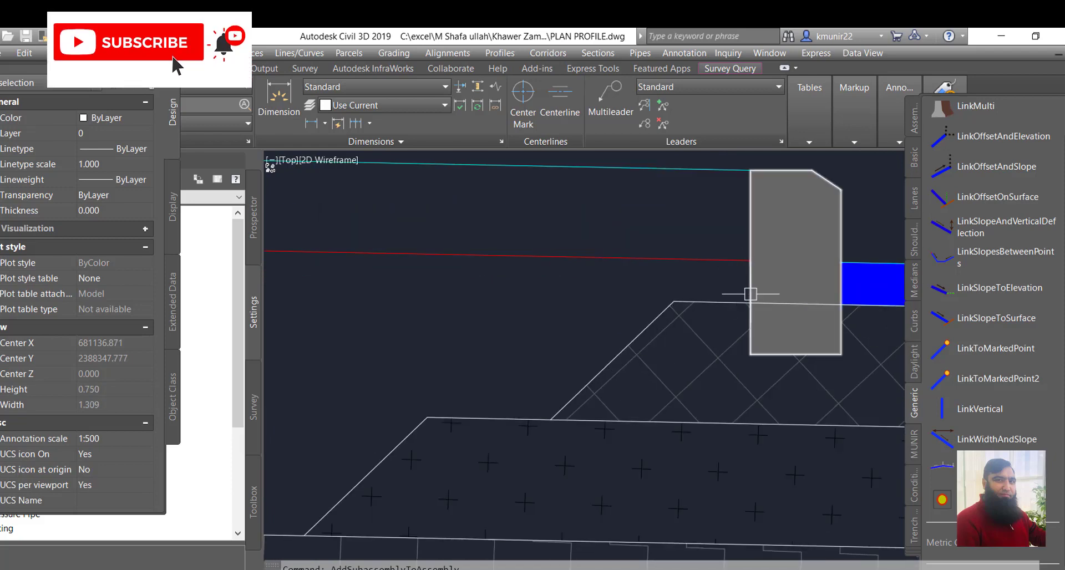
- Add a LinkVertical at the curb's marker point with -0.030m vertical deflection
left_click(967, 411)
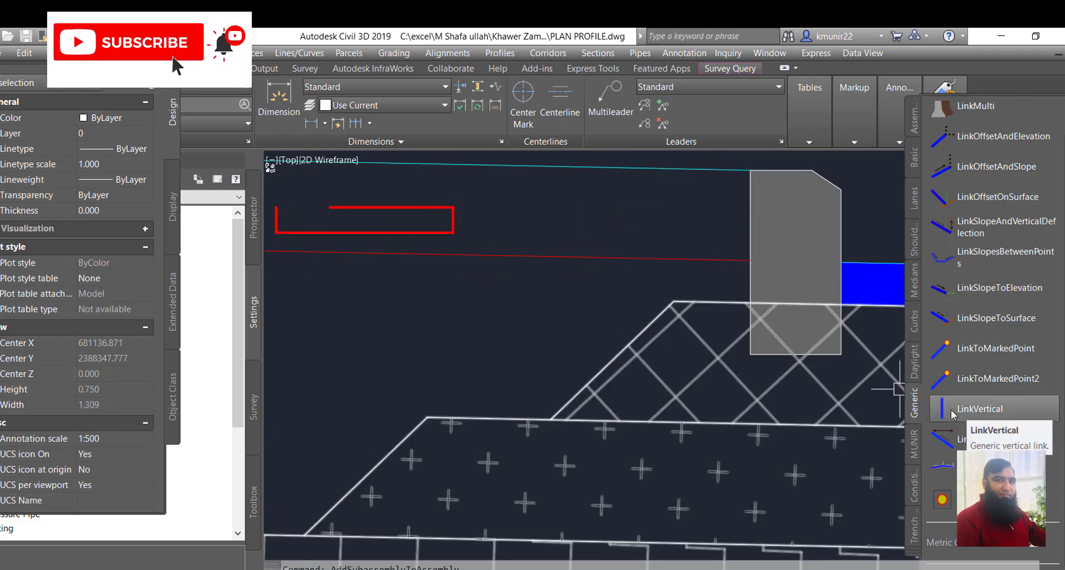
scroll(533, 302, "down", 3)
scroll(532, 303, "down", 3)
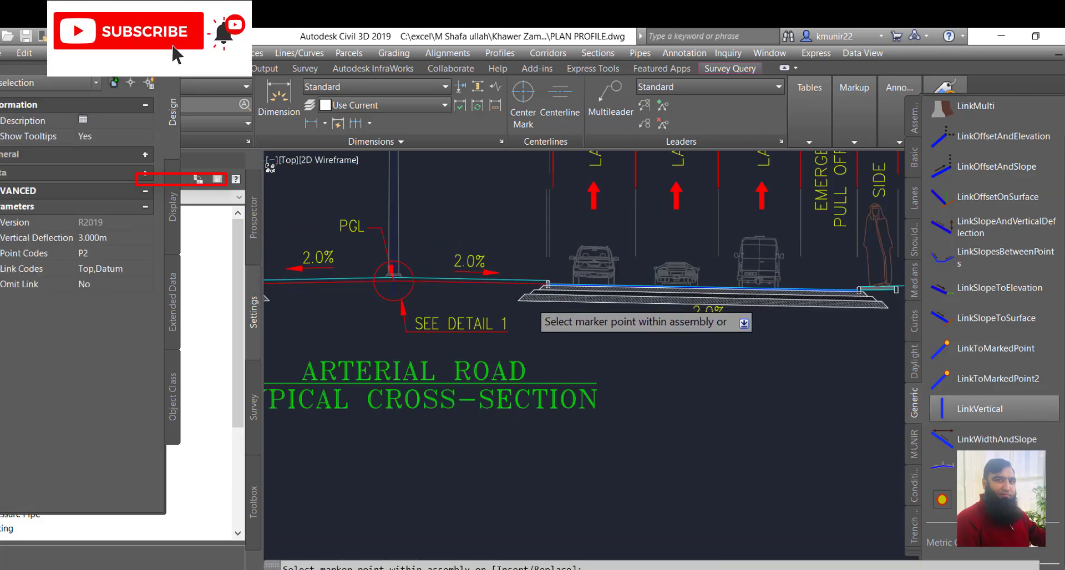
scroll(597, 417, "down", 3)
scroll(597, 417, "up", 3)
scroll(594, 414, "up", 3)
scroll(593, 414, "up", 3)
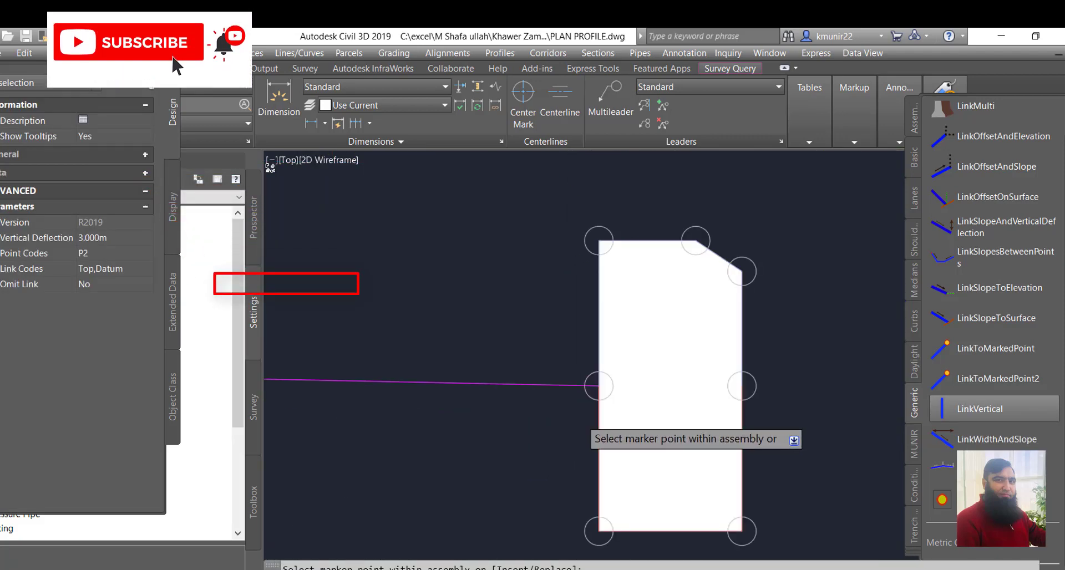
scroll(581, 421, "up", 3)
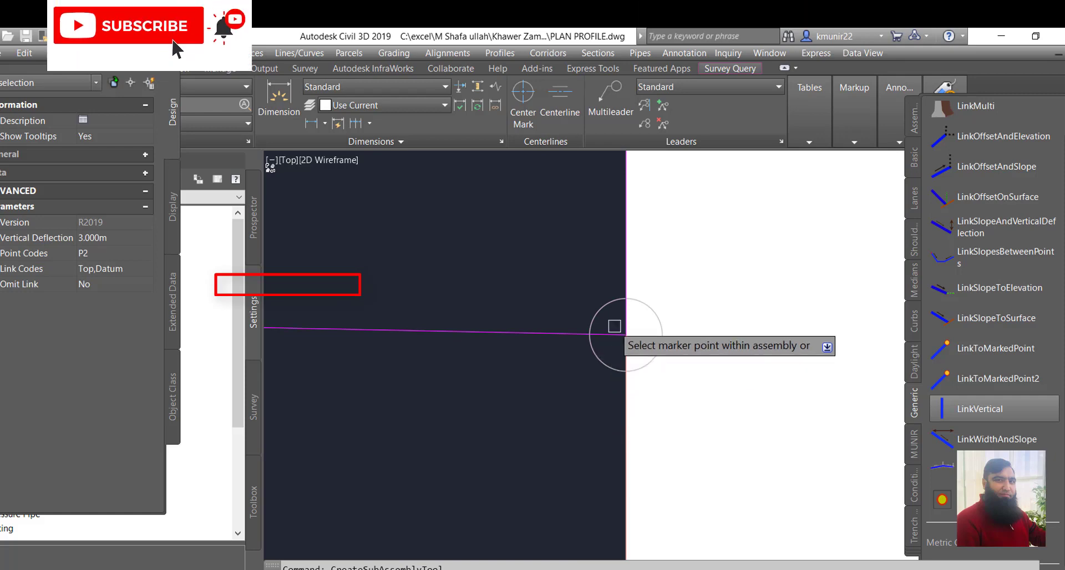
scroll(614, 328, "down", 2)
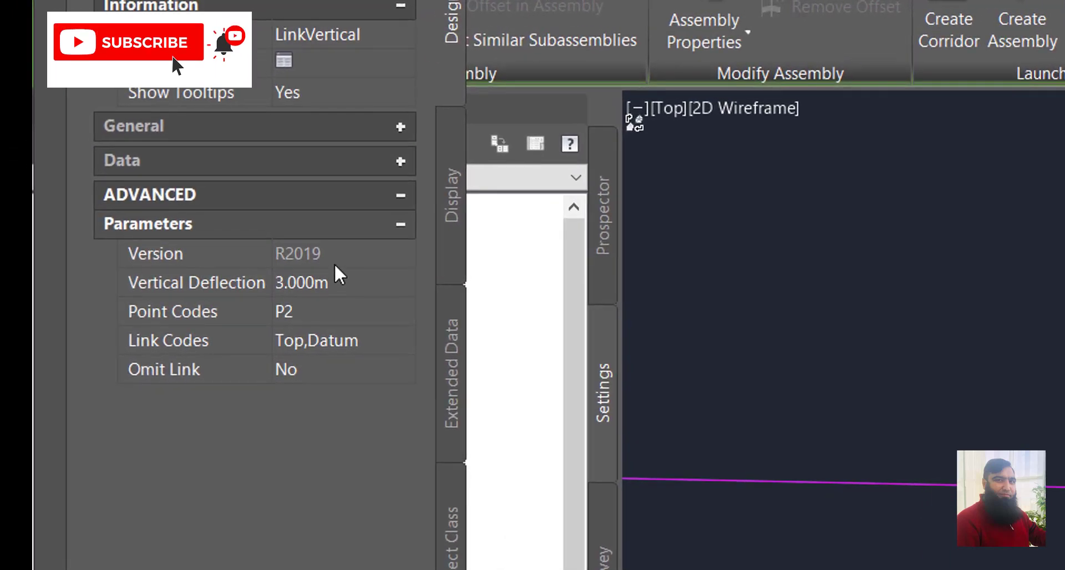
left_click(335, 277)
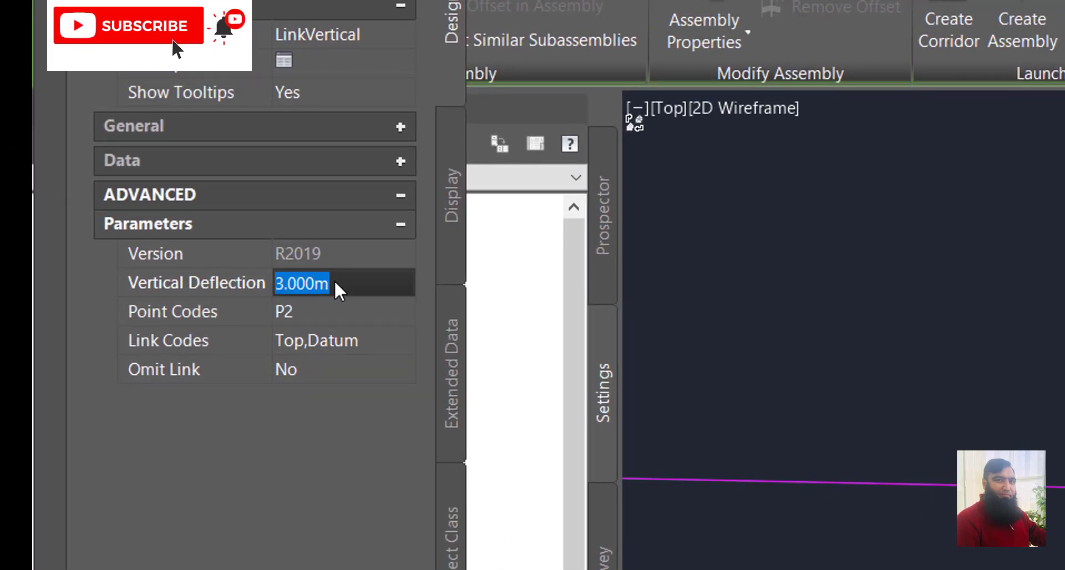
type("-")
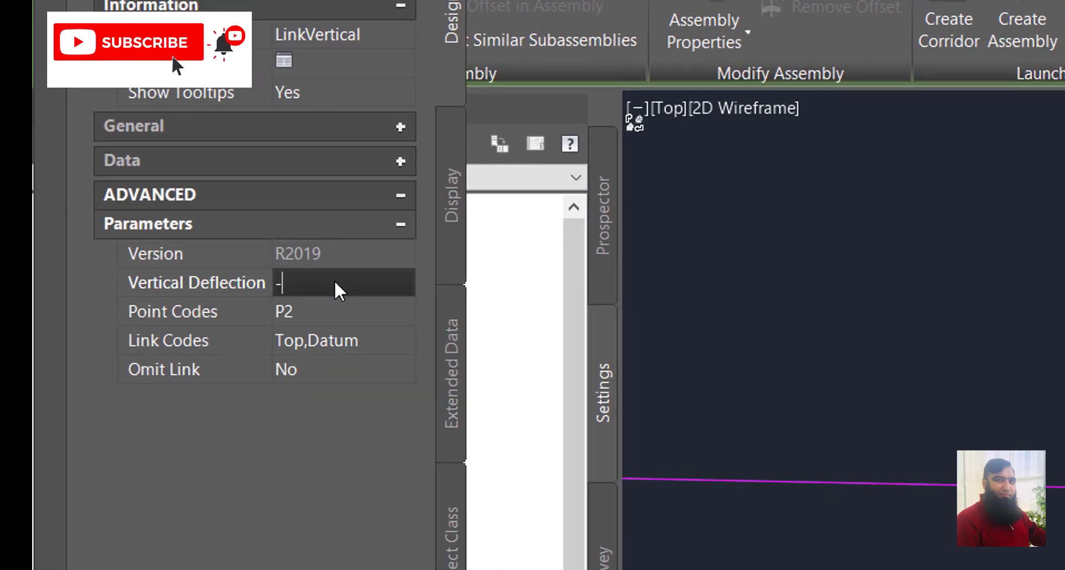
type(".0")
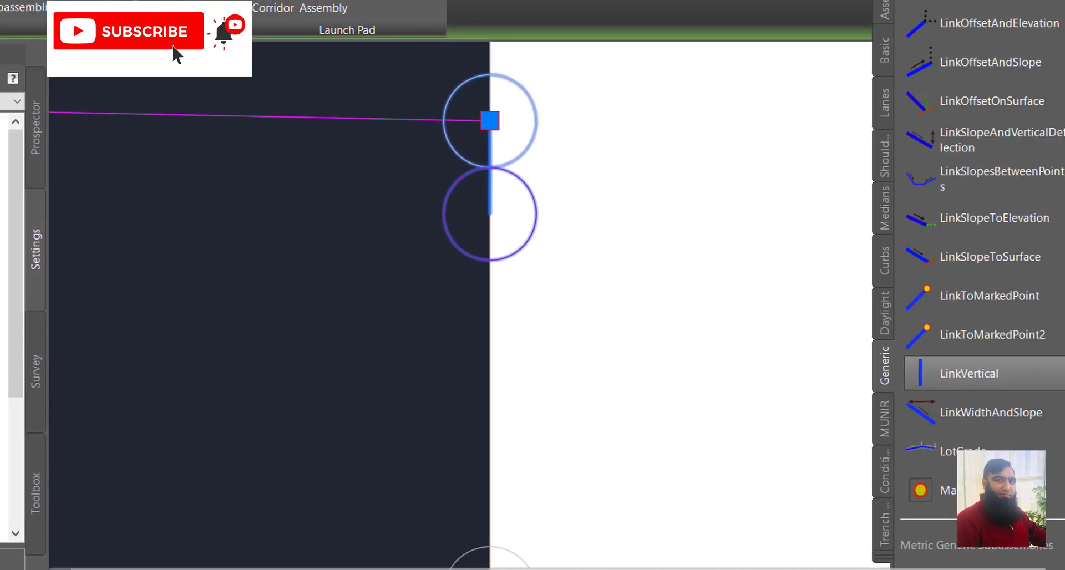
- Erase the extra vertical link and check the remaining one's parameters
key("Delete")
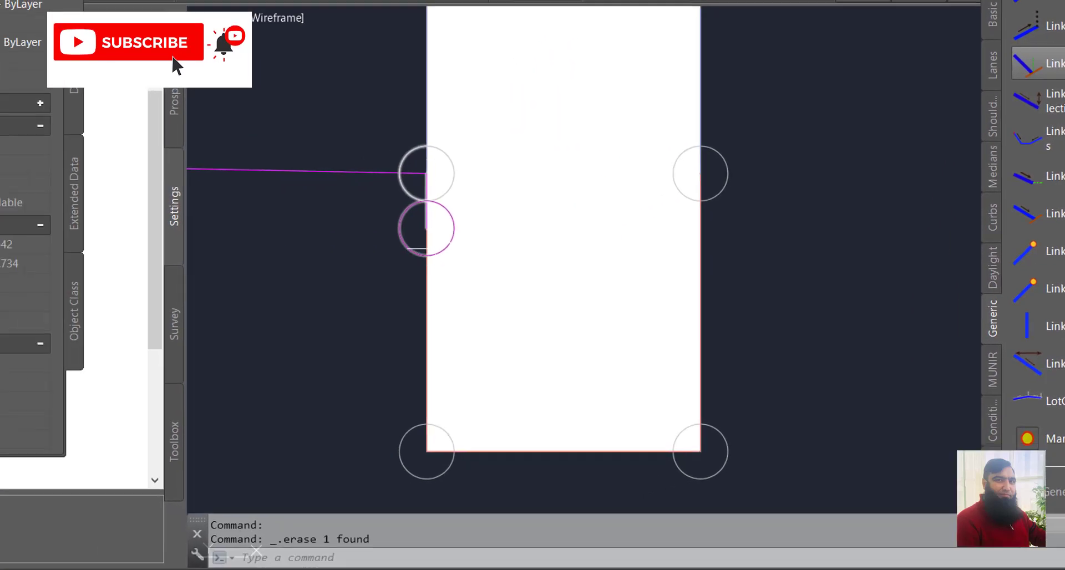
left_click(402, 245)
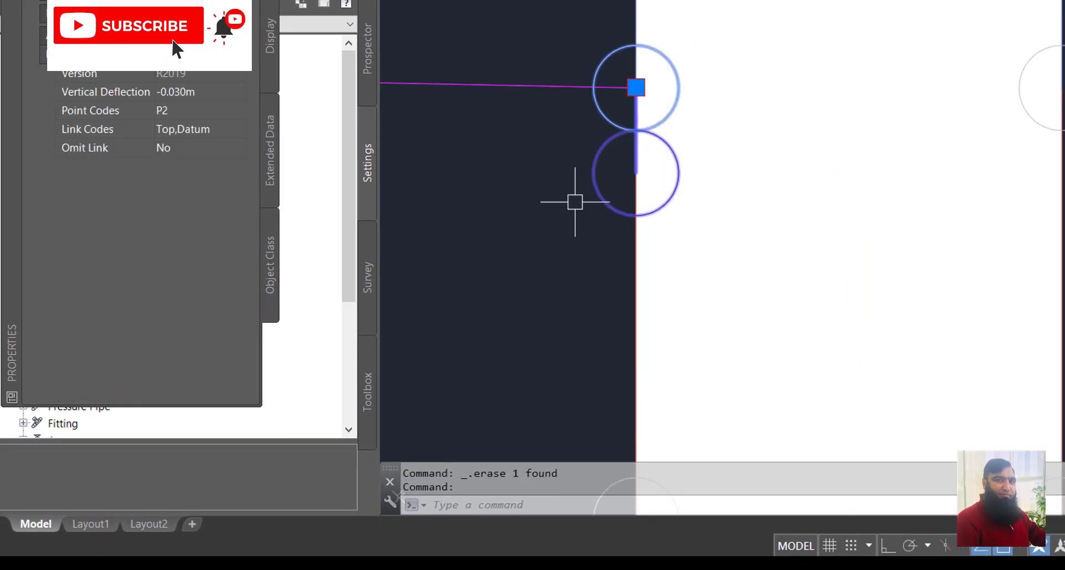
scroll(575, 202, "up", 2)
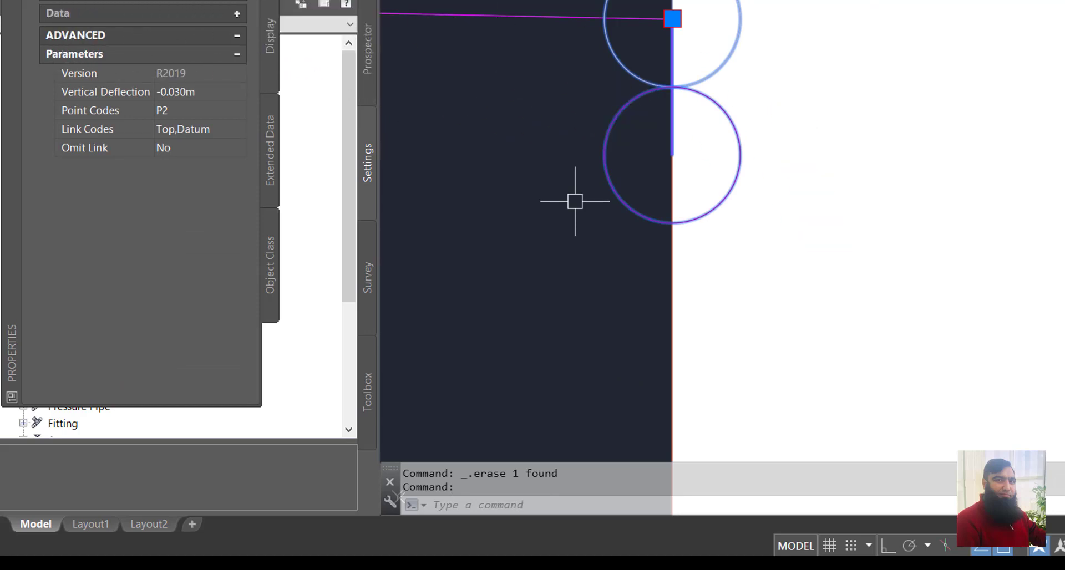
key("Escape")
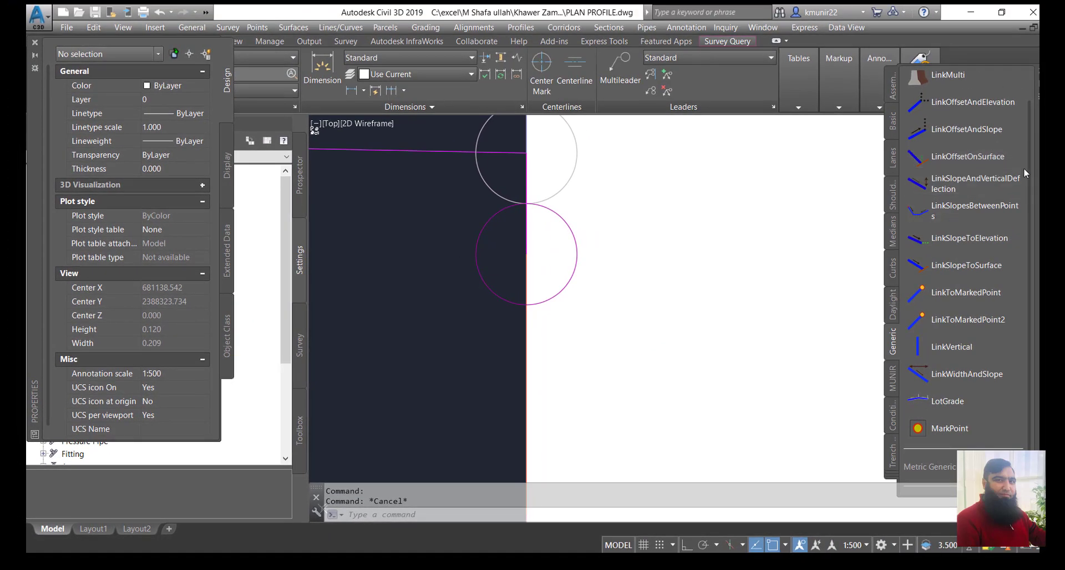
- Place a LinkOffsetAndSlope at the curb marker with 0.200m offset and 100% slope
left_click(963, 133)
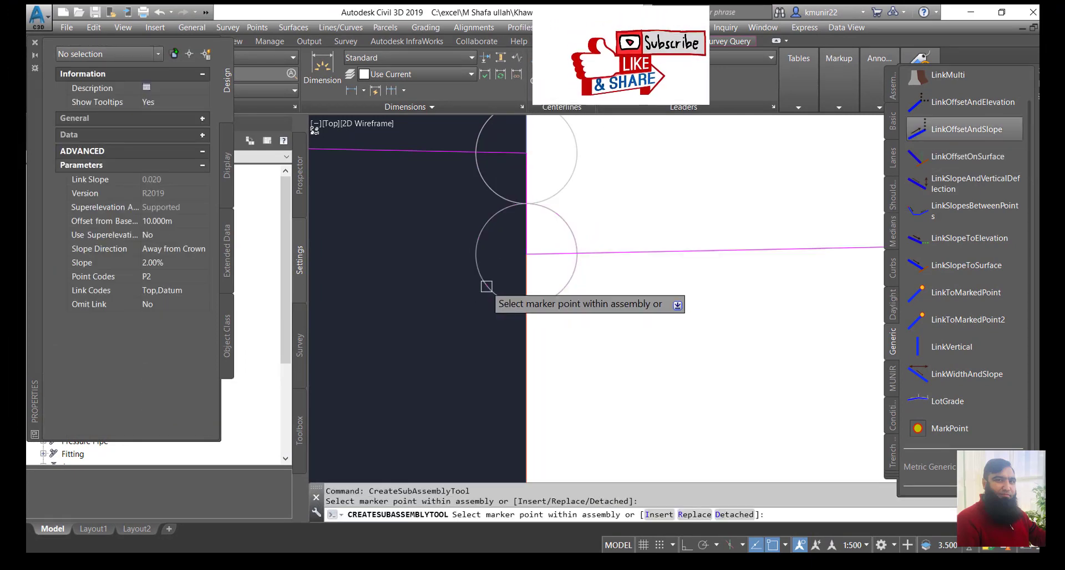
scroll(487, 287, "down", 8)
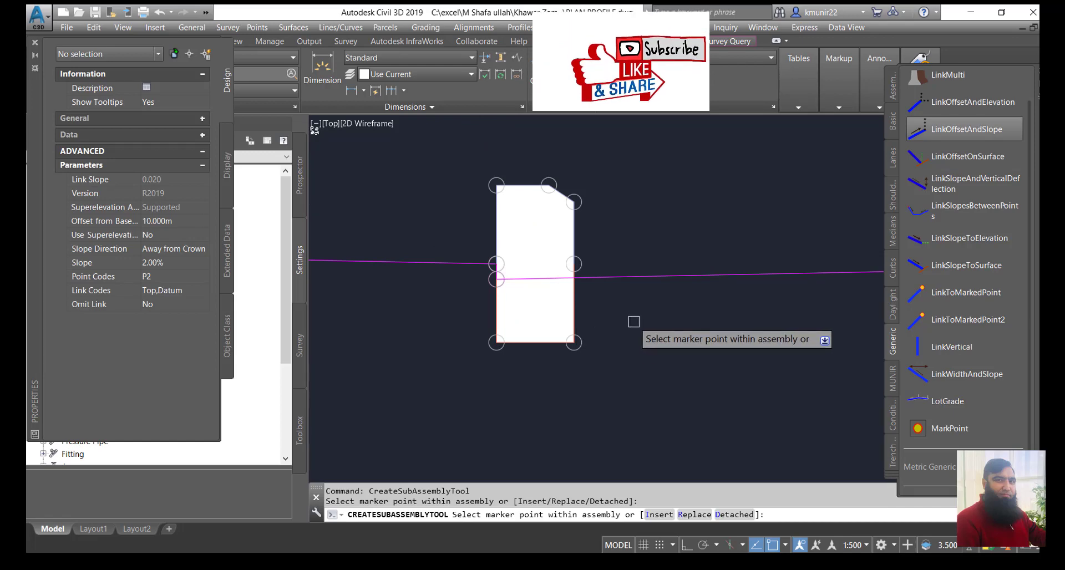
key("Escape")
left_click(495, 280)
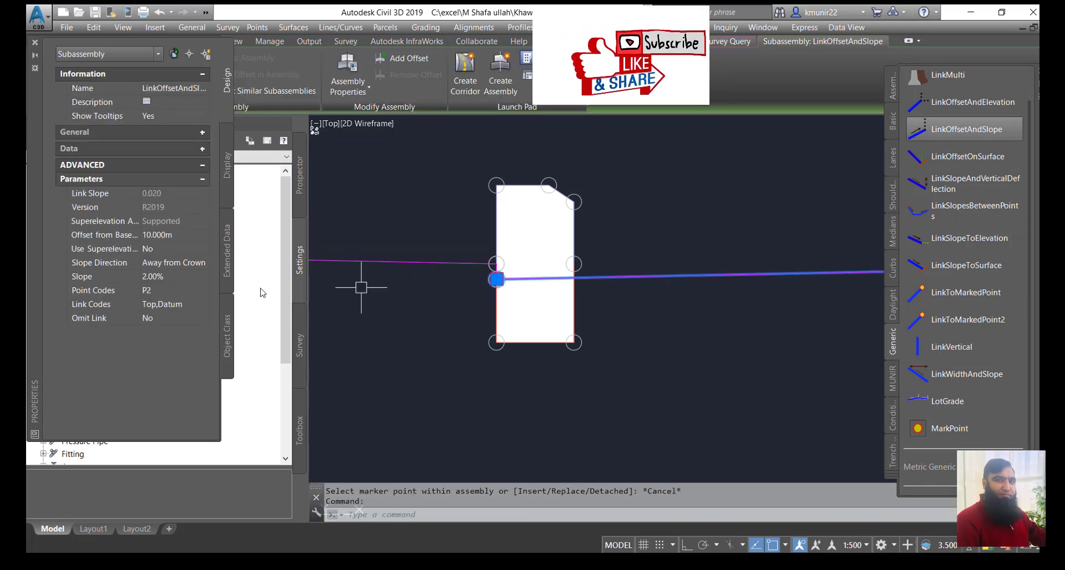
left_click(178, 234)
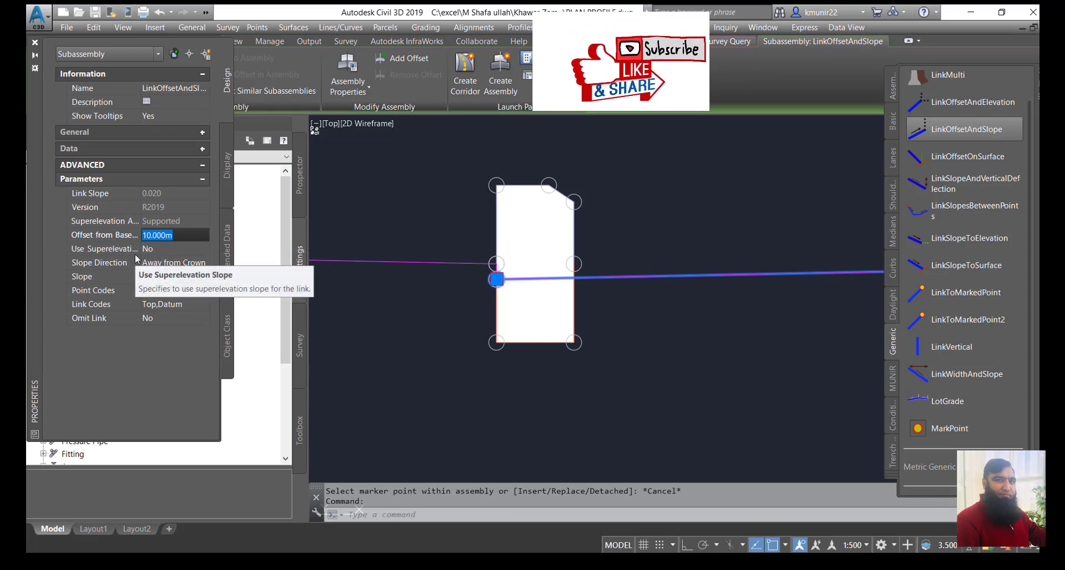
type("2")
left_click(174, 277)
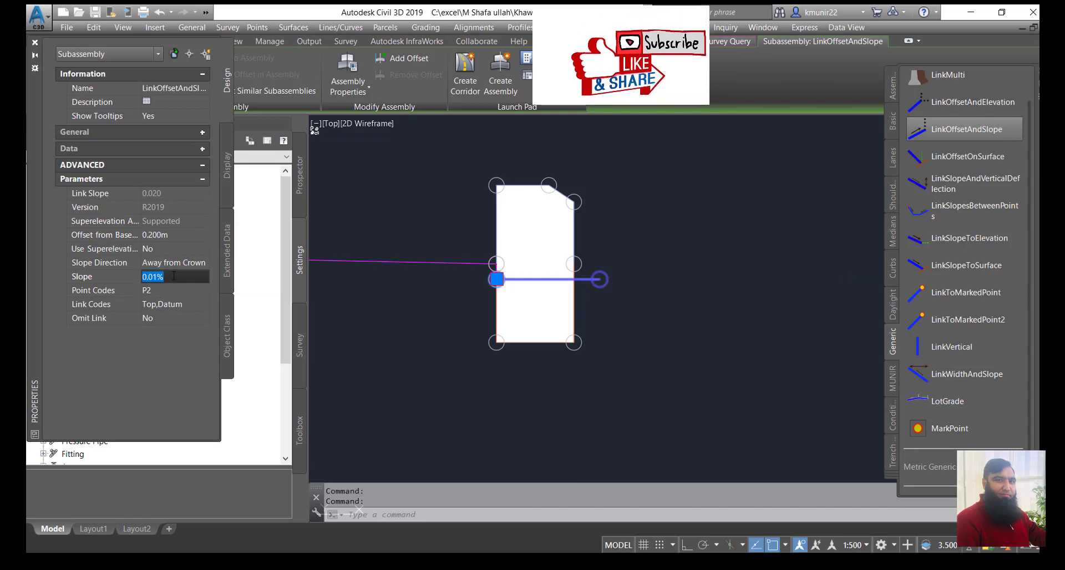
type("10")
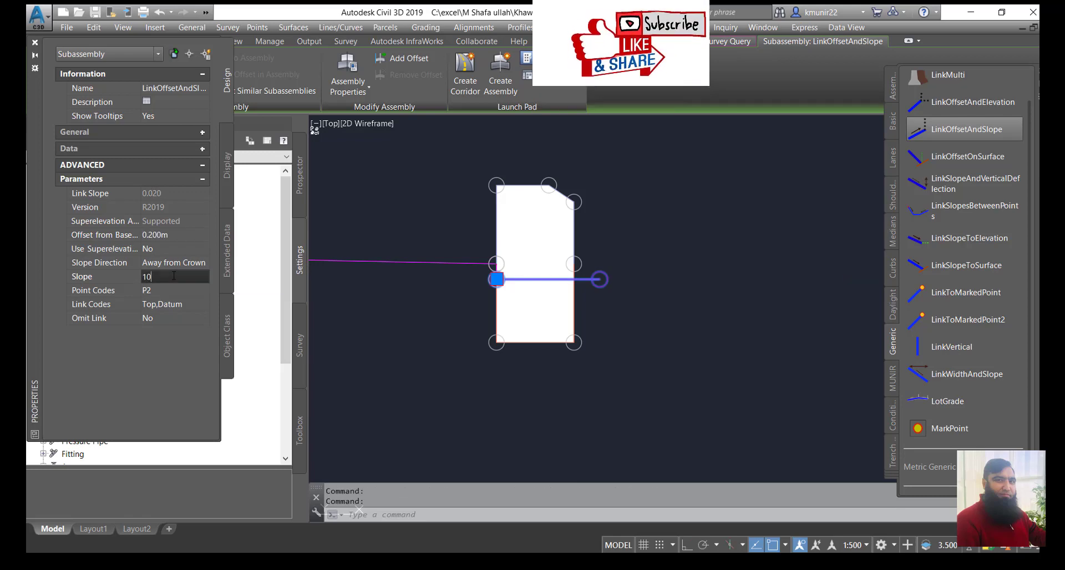
key("Tab")
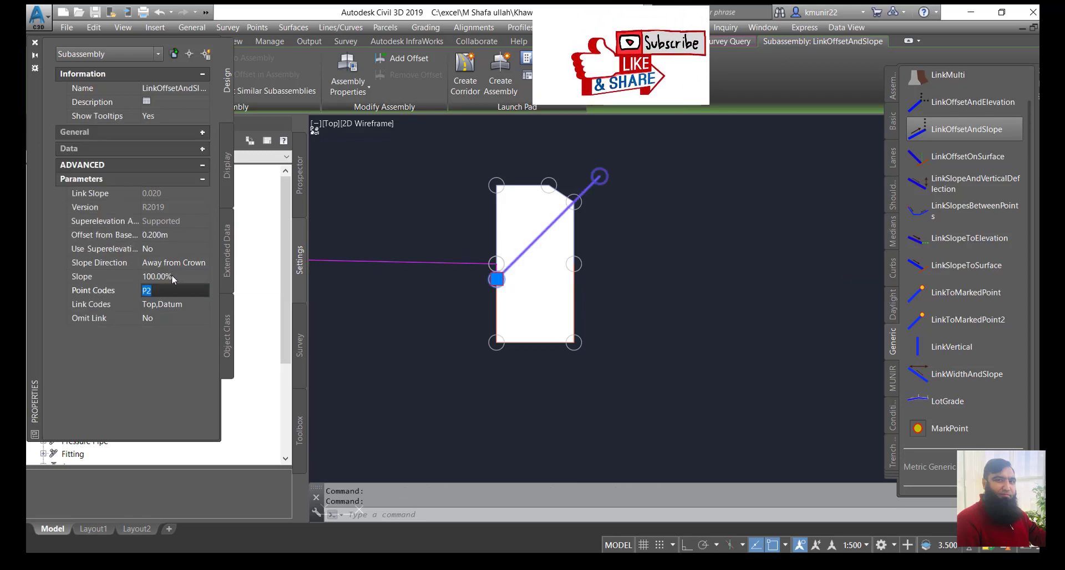
- Change the link to a -100% slope and -0.200m offset so it runs down-left
left_click(172, 277)
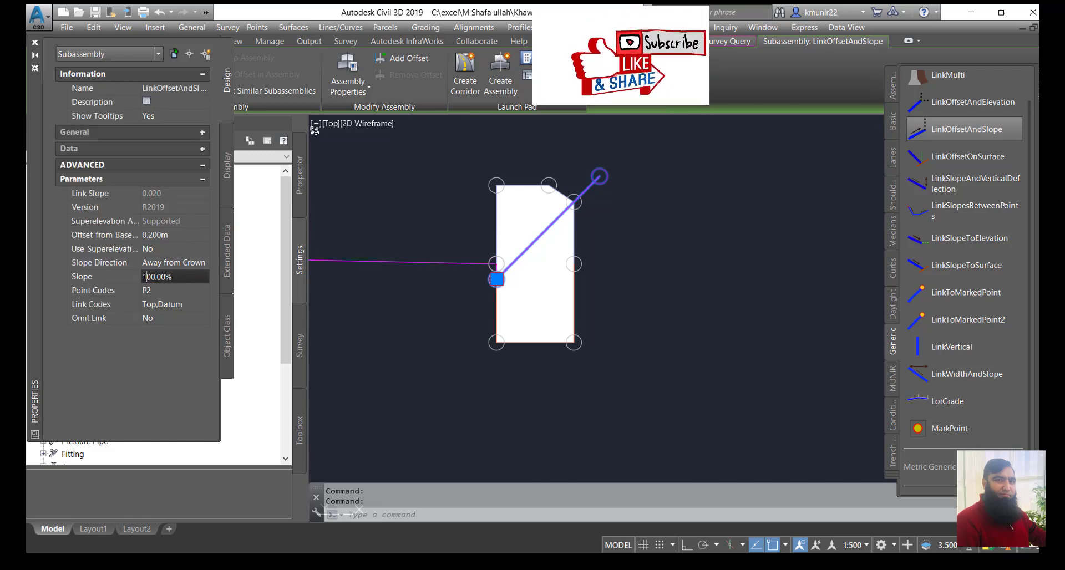
type("-100")
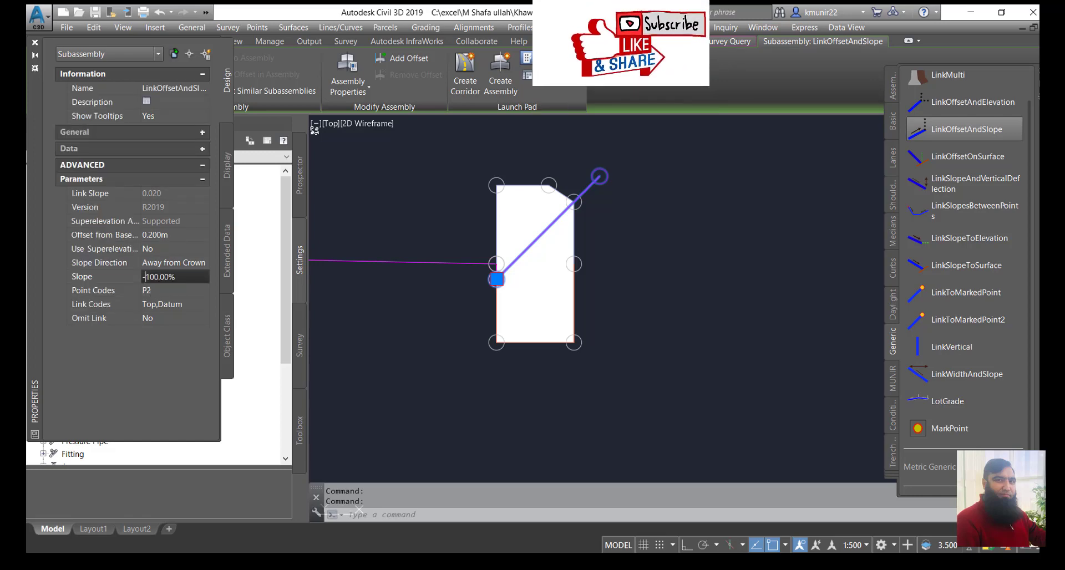
key("Tab")
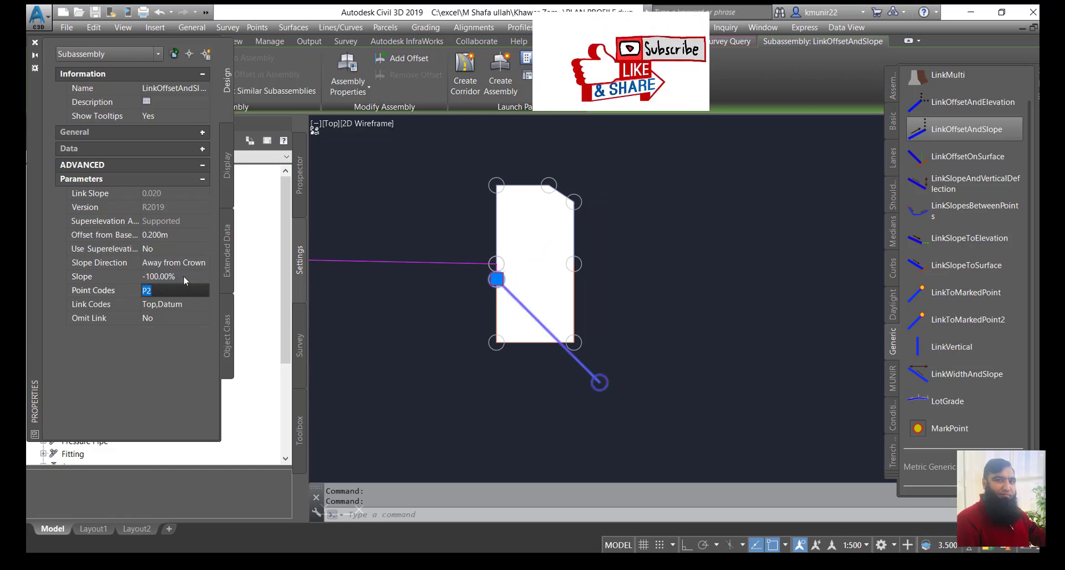
left_click(172, 235)
type("-")
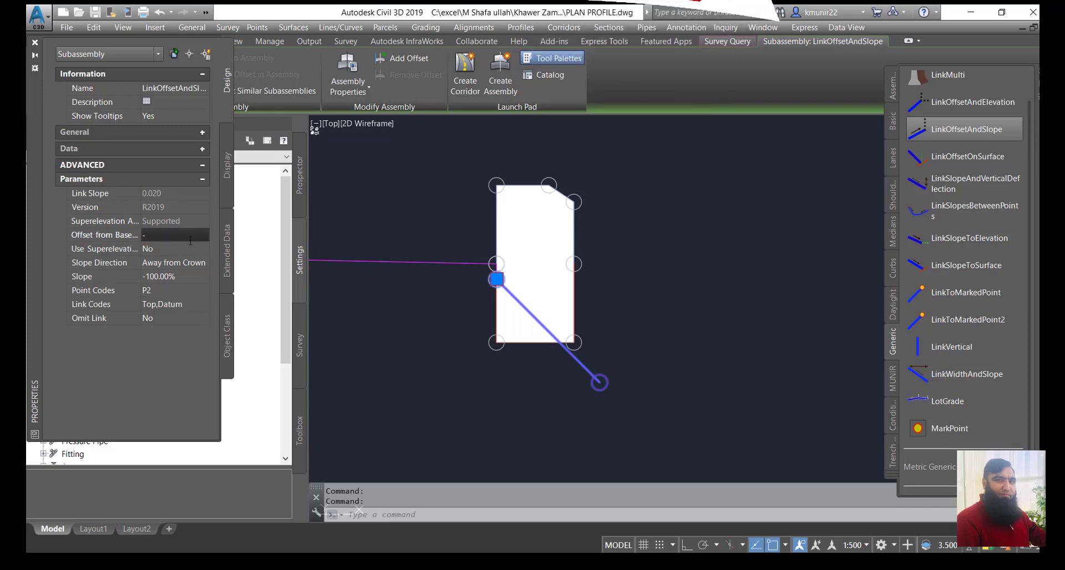
type(".2")
left_click(188, 245)
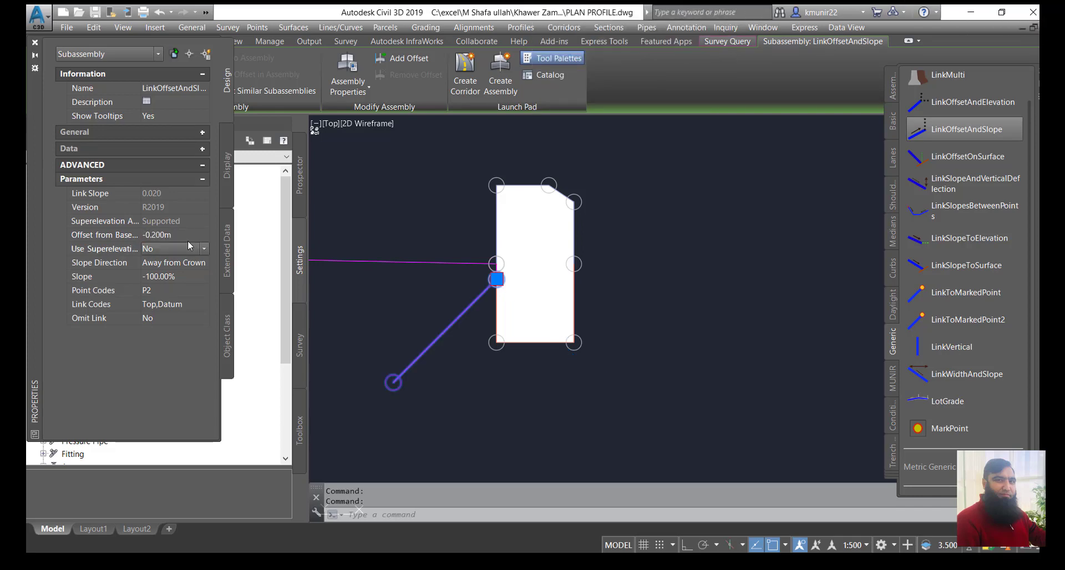
scroll(494, 257, "up", 2)
scroll(497, 261, "up", 2)
scroll(528, 244, "up", 2)
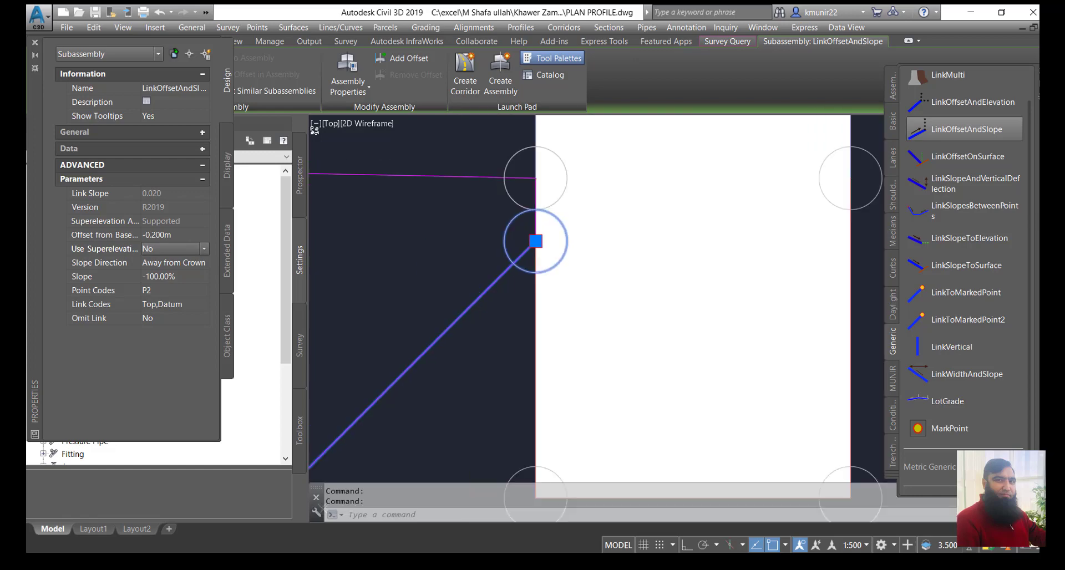
scroll(594, 237, "down", 4)
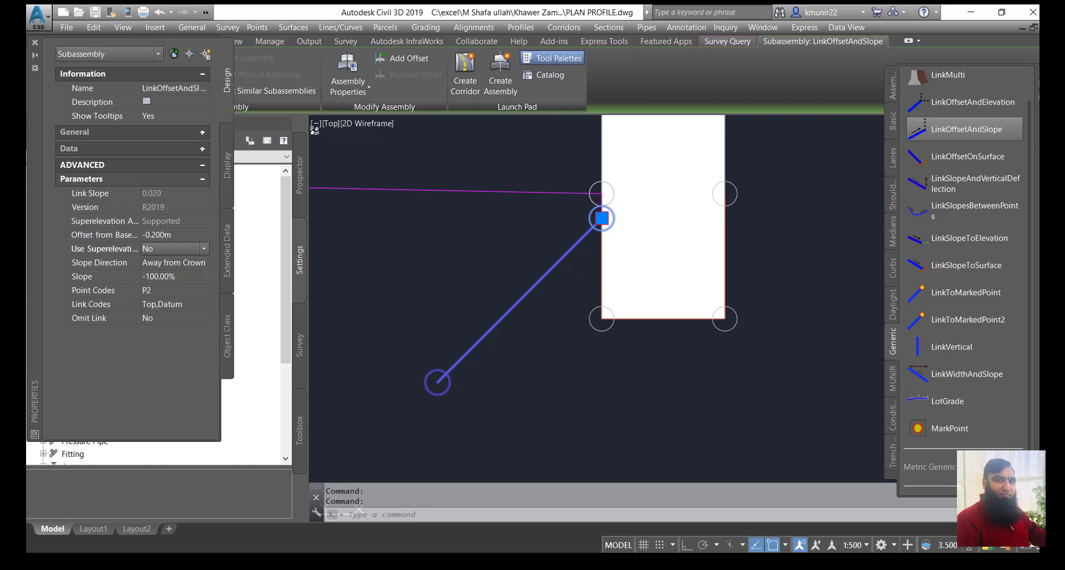
- Bring the full reference cross-section into view and clear the current subassembly selection
middle_click_drag(578, 246, 582, 328)
scroll(595, 337, "down", 3)
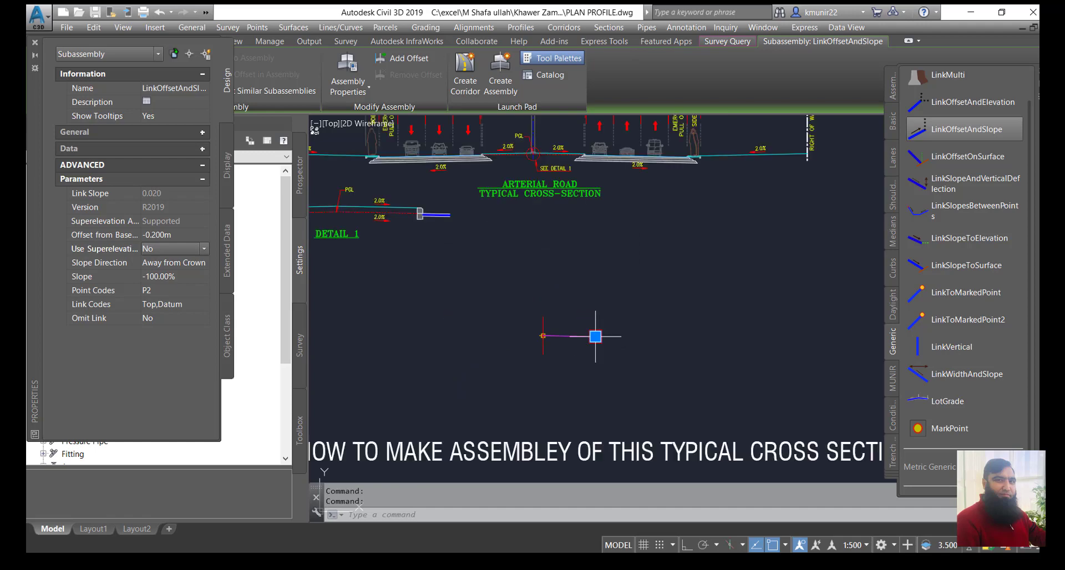
scroll(561, 153, "up", 3)
scroll(756, 205, "up", 4)
scroll(799, 194, "up", 1)
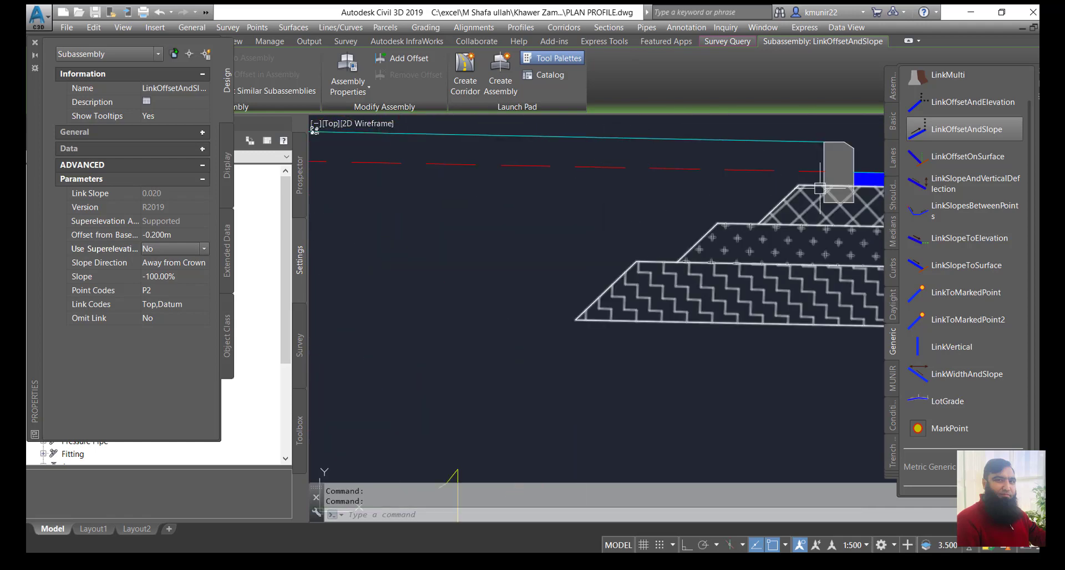
scroll(819, 188, "up", 2)
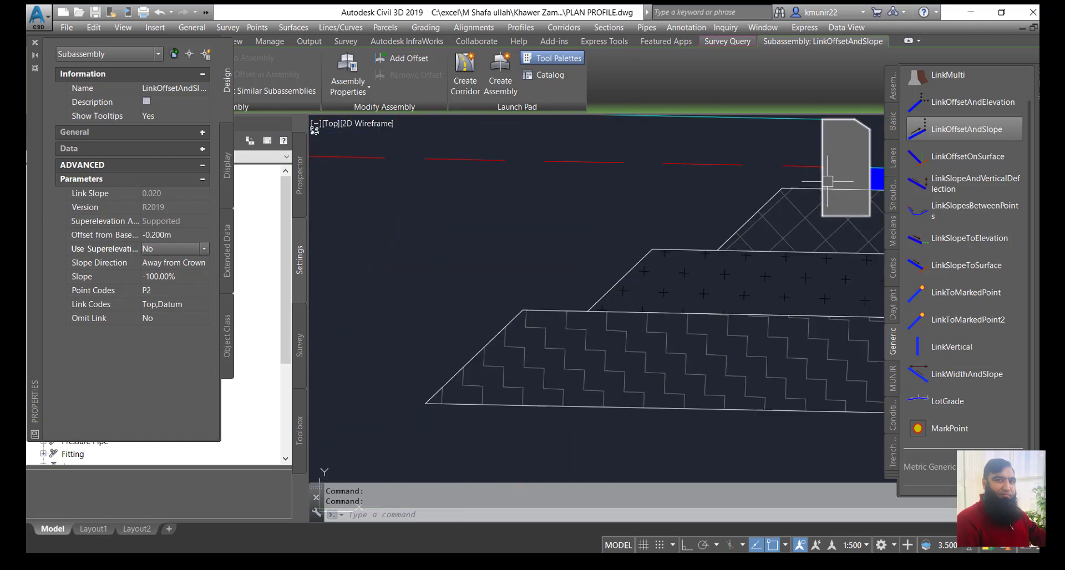
scroll(754, 183, "up", 2)
scroll(753, 188, "down", 2)
scroll(757, 190, "up", 1)
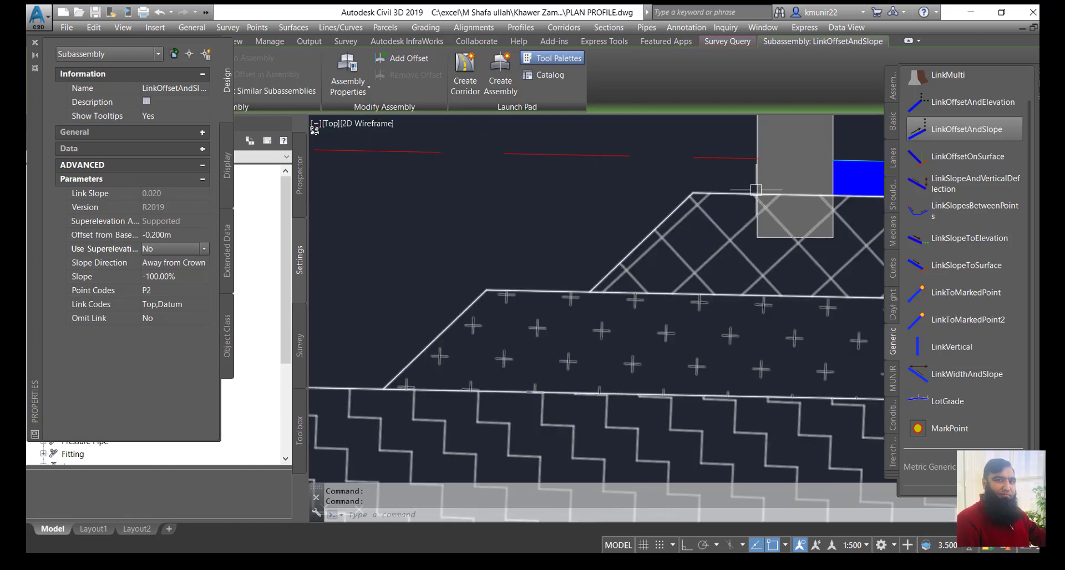
scroll(744, 186, "down", 2)
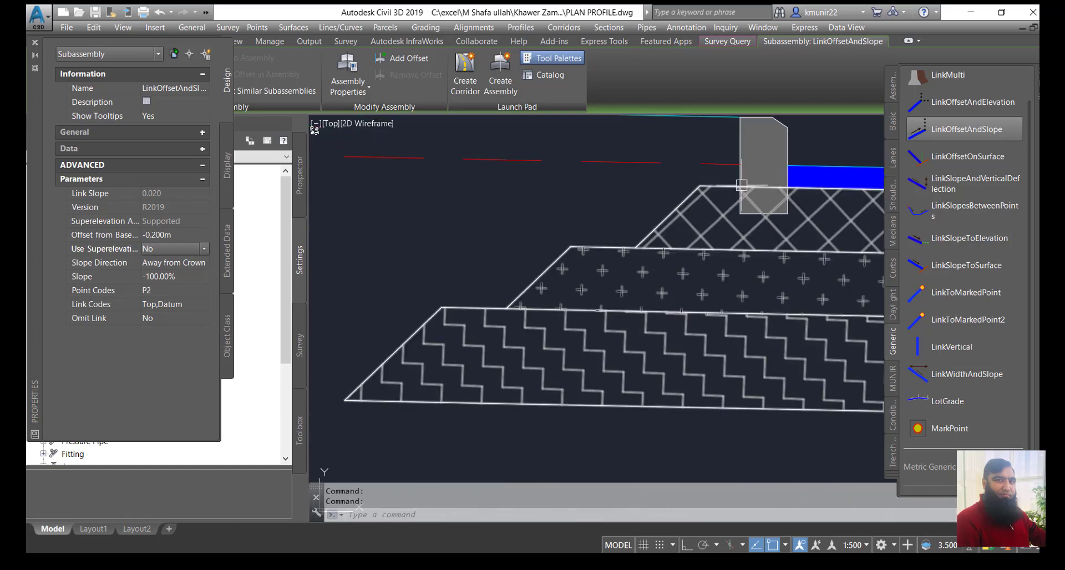
scroll(742, 185, "up", 2)
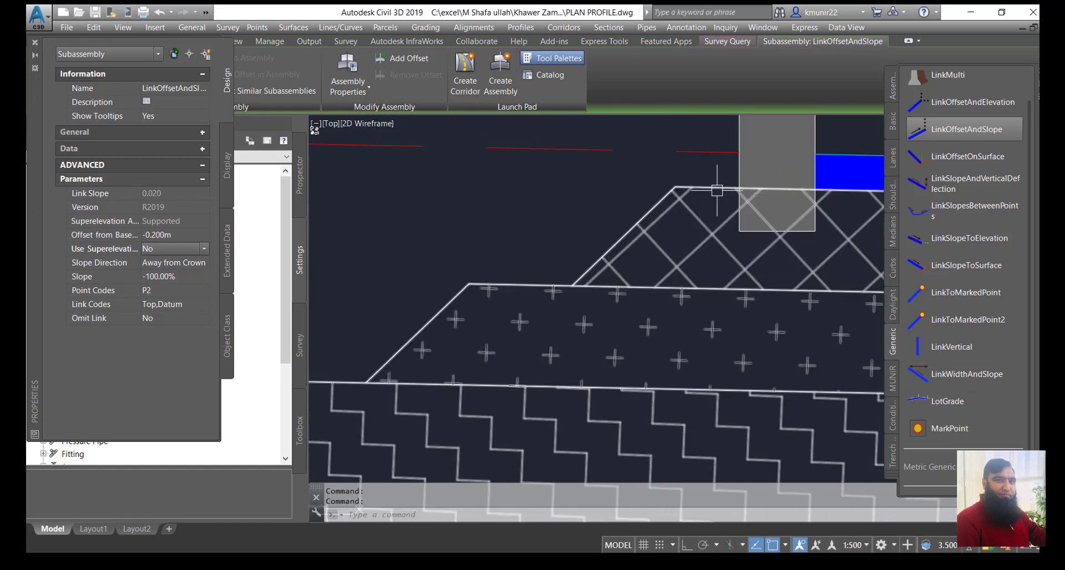
key("Escape")
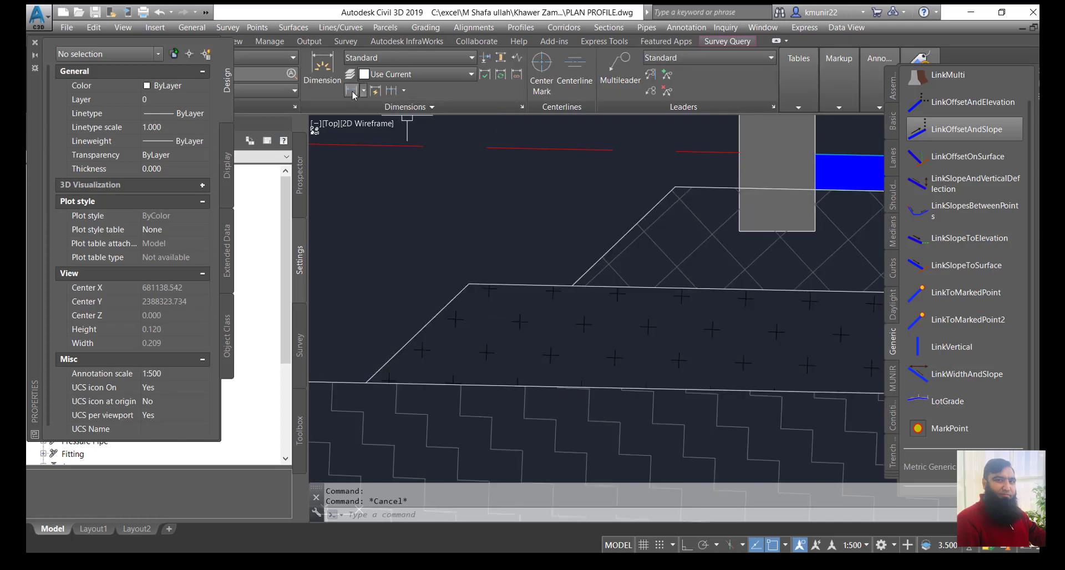
- Measure the distance from the median point to the curb edge, without placing it
left_click(352, 95)
scroll(572, 255, "down", 10)
scroll(572, 255, "down", 5)
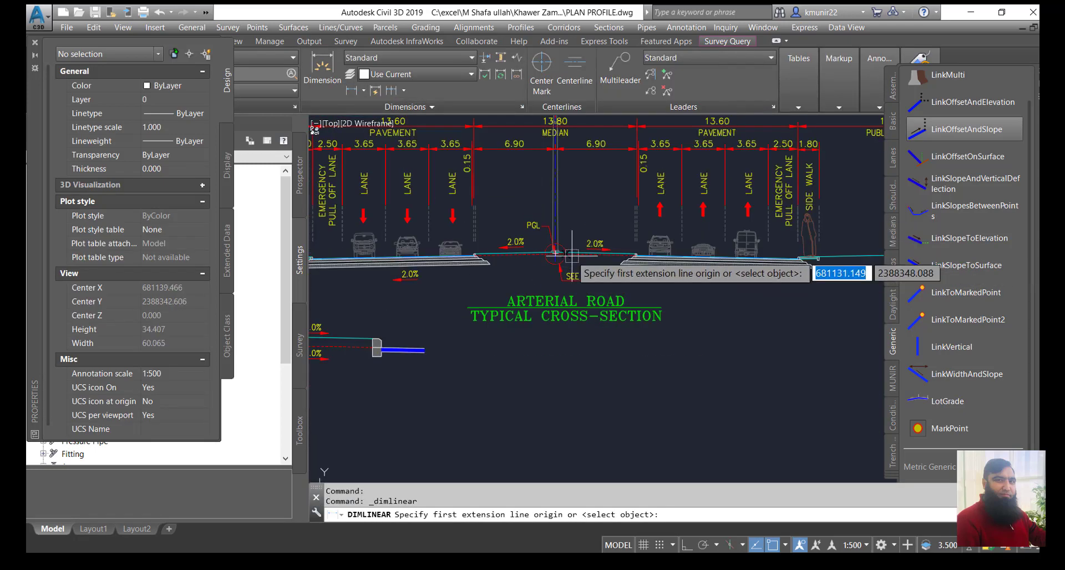
scroll(572, 255, "up", 10)
left_click(394, 237)
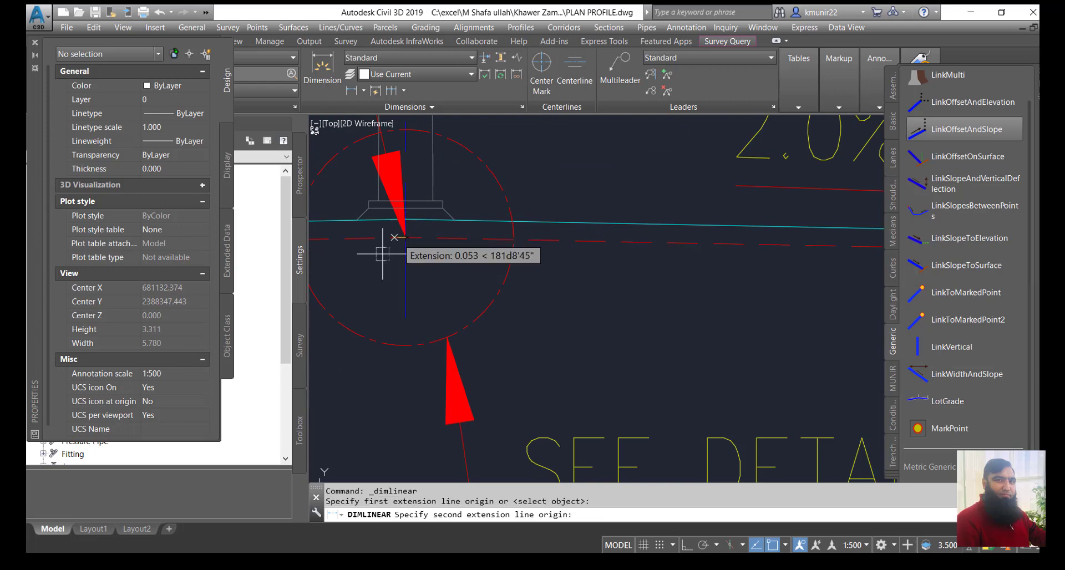
scroll(383, 254, "down", 3)
scroll(756, 262, "up", 5)
scroll(784, 263, "up", 2)
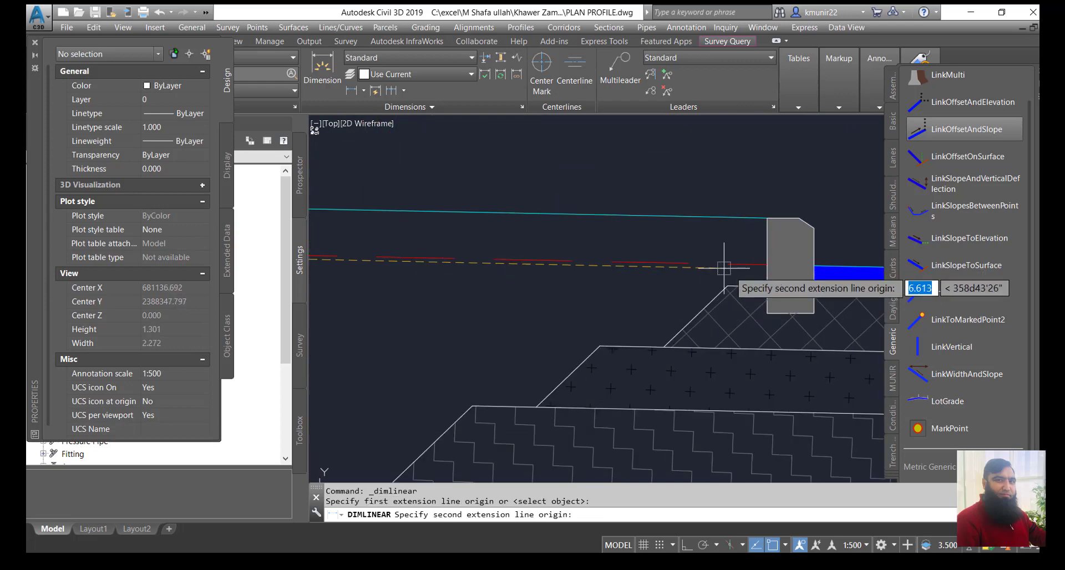
left_click(820, 263)
scroll(768, 247, "down", 3)
scroll(746, 246, "down", 2)
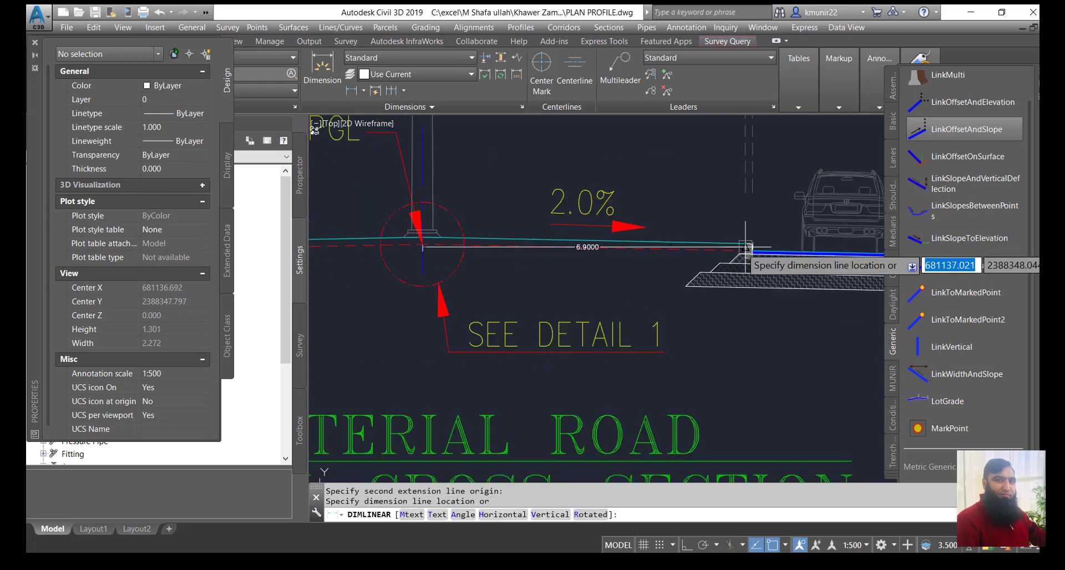
key("Escape")
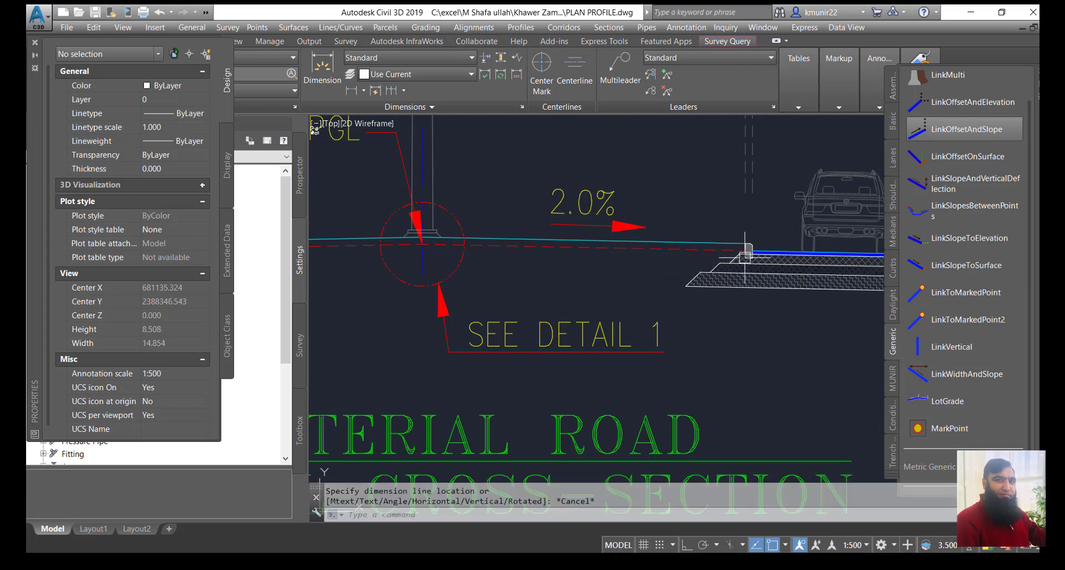
- Measure the small curb offset between two points on the reference section
scroll(745, 256, "up", 3)
scroll(761, 257, "up", 5)
scroll(788, 240, "up", 2)
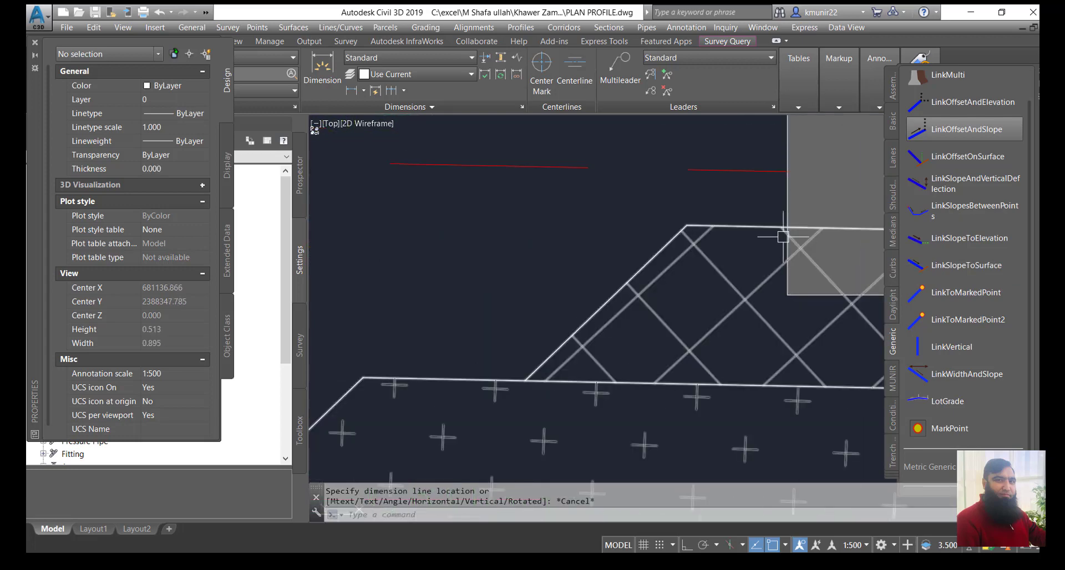
scroll(787, 239, "up", 2)
key("Return")
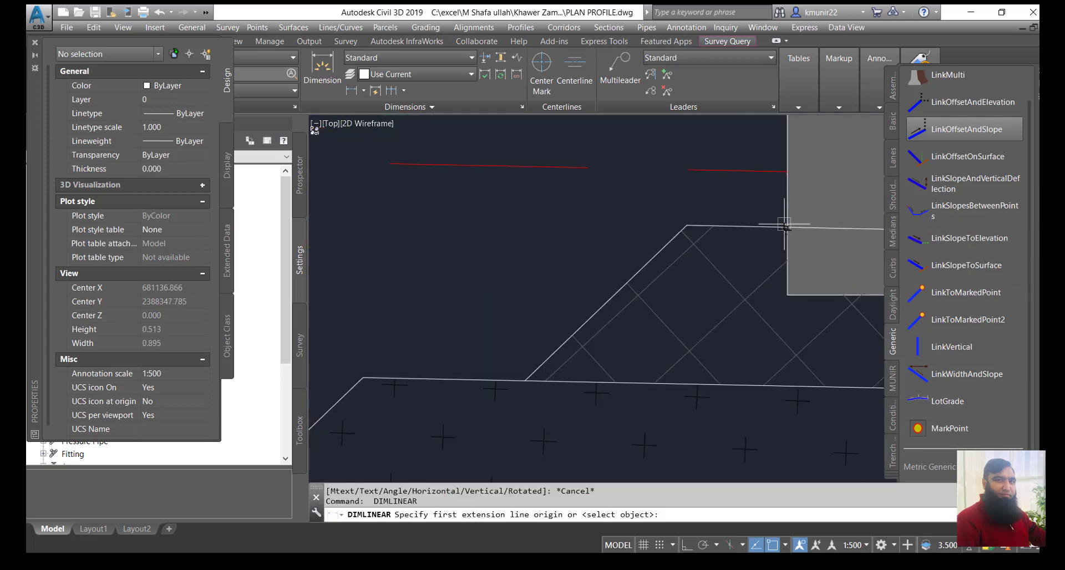
left_click(788, 227)
left_click(687, 225)
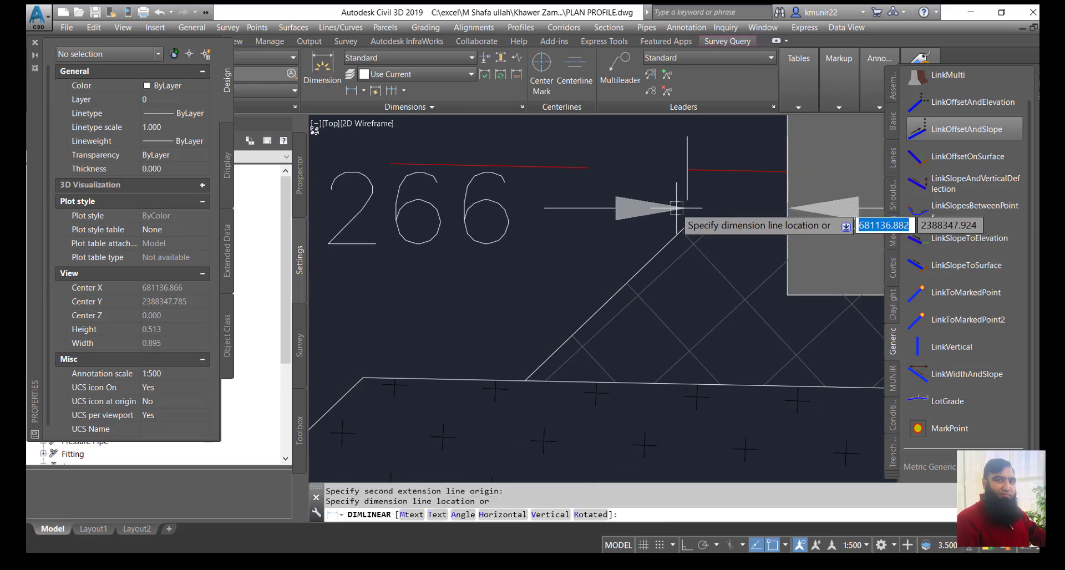
scroll(687, 226, "down", 2)
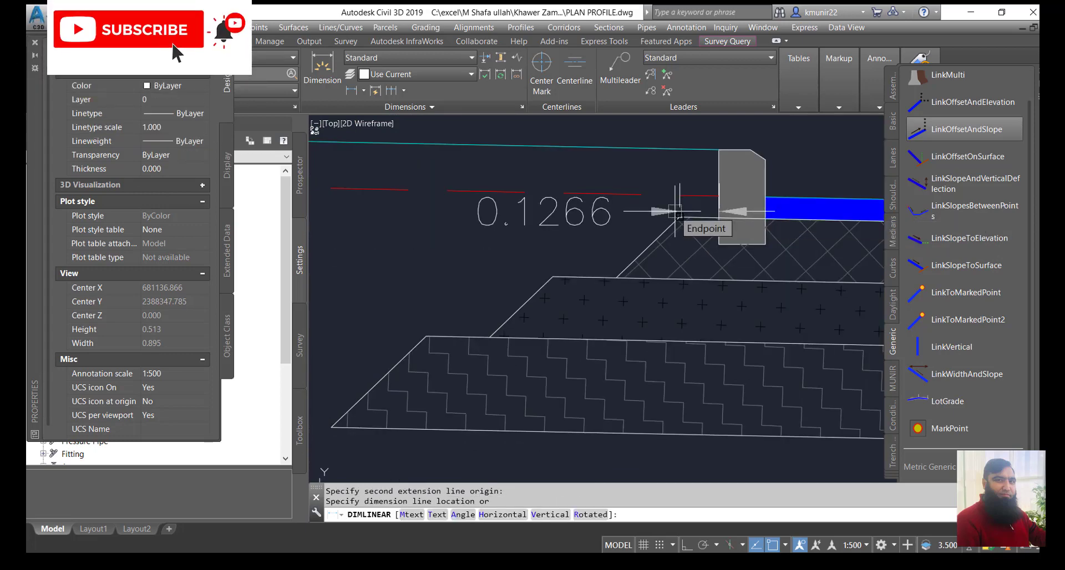
key("Escape")
- Give the sloped link at the curb a -0.012 m baseline offset and -2.00% slope
scroll(694, 219, "down", 5)
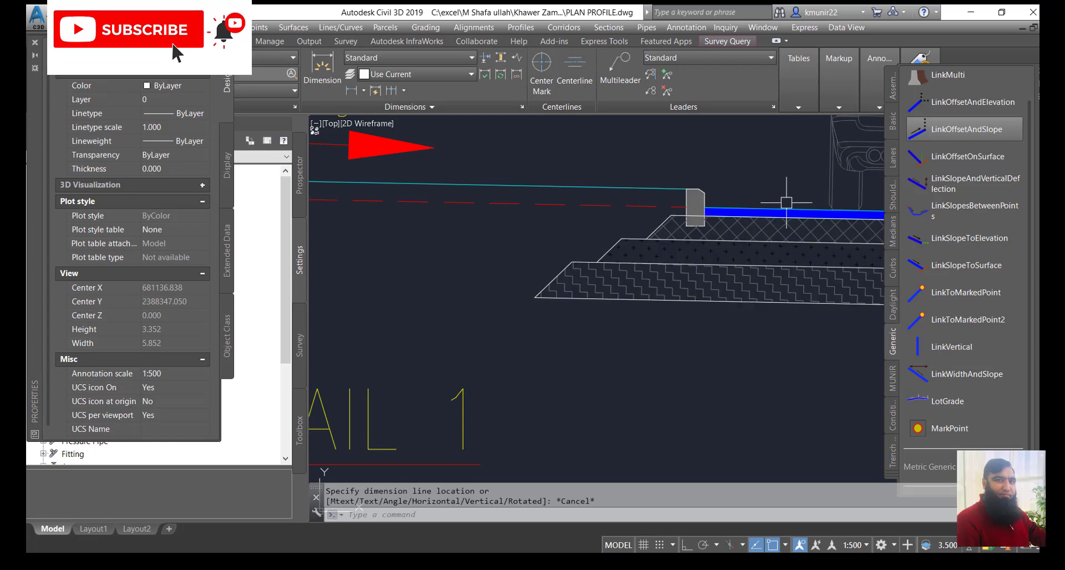
scroll(722, 223, "down", 4)
scroll(694, 228, "down", 3)
scroll(647, 238, "down", 3)
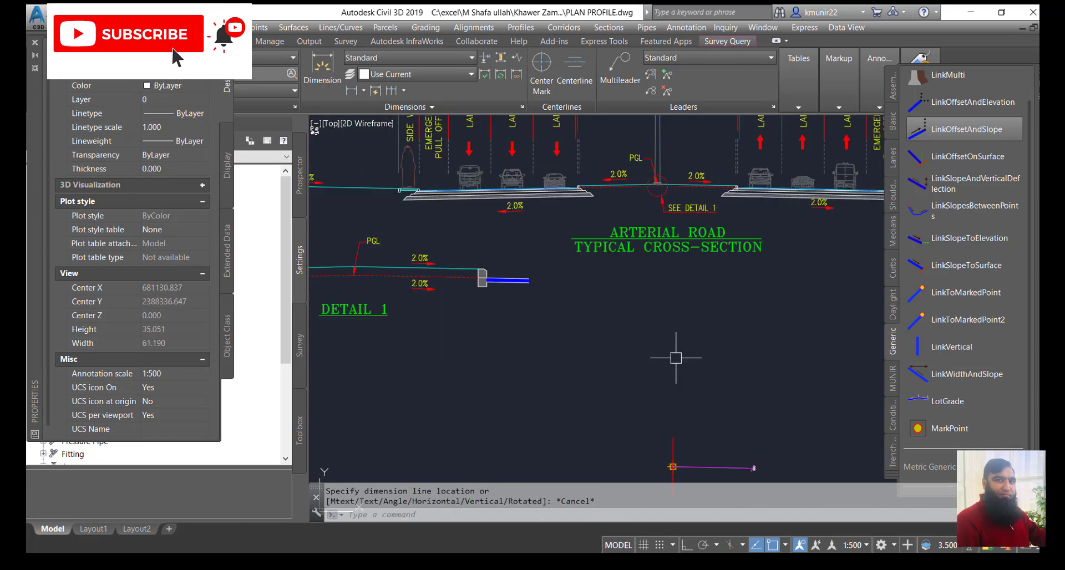
scroll(722, 399, "down", 2)
scroll(721, 409, "up", 8)
scroll(764, 399, "up", 4)
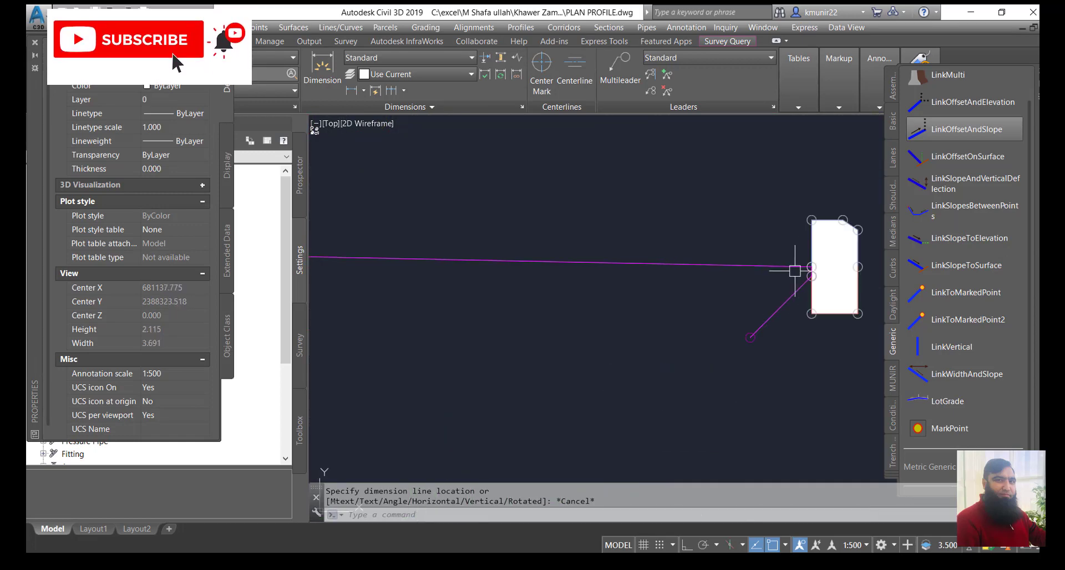
scroll(797, 269, "up", 2)
scroll(804, 266, "up", 2)
scroll(797, 304, "up", 2)
left_click(744, 331)
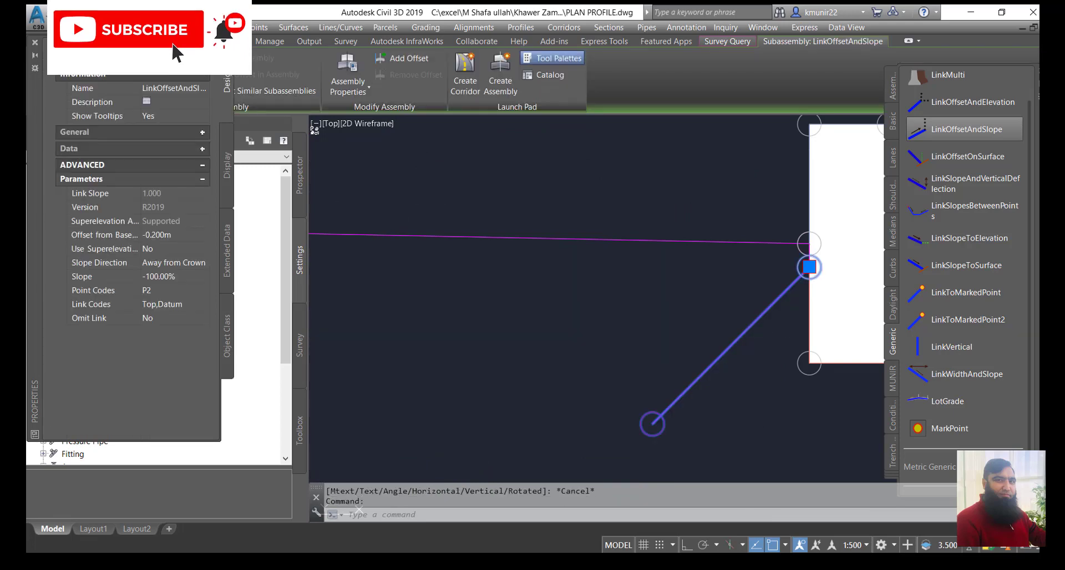
left_click(178, 236)
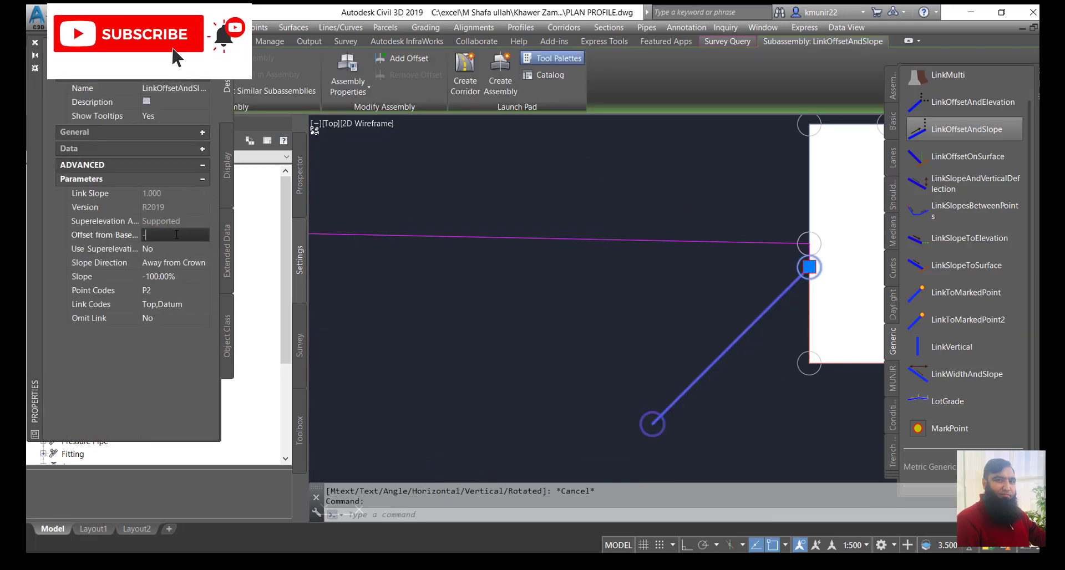
type("-.012")
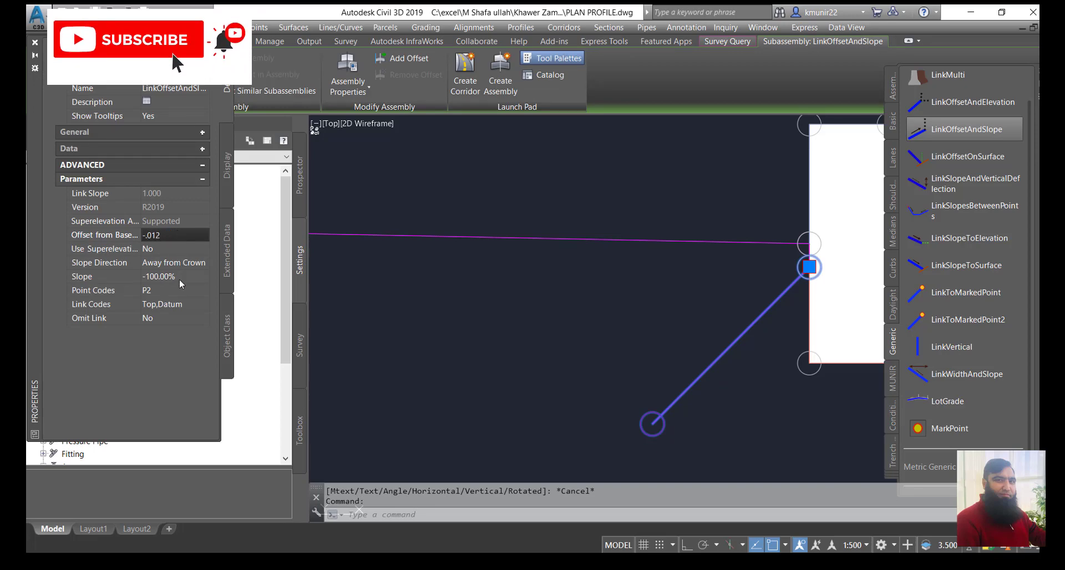
left_click(181, 278)
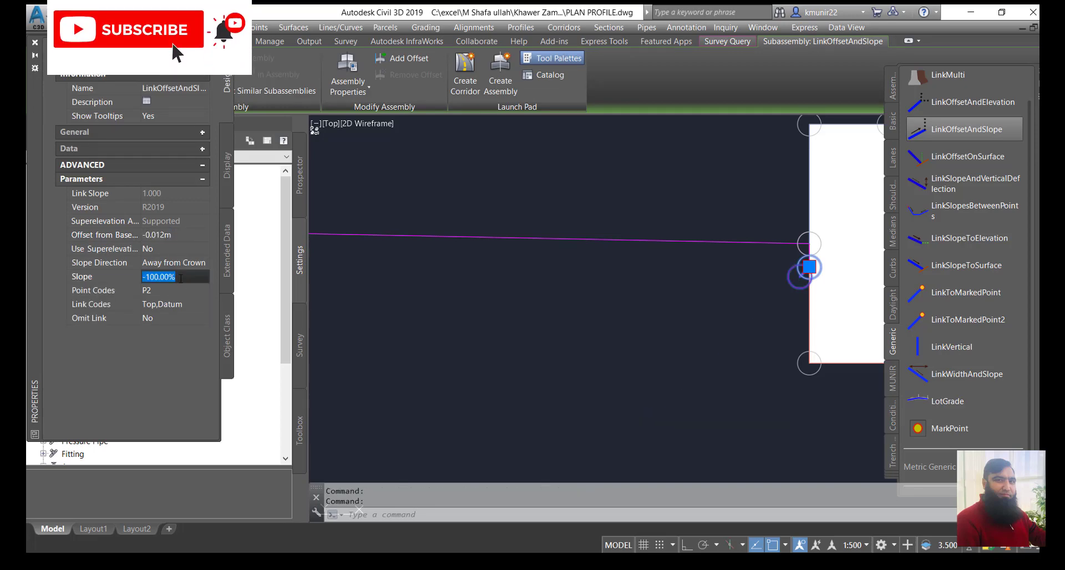
type("-")
type("2")
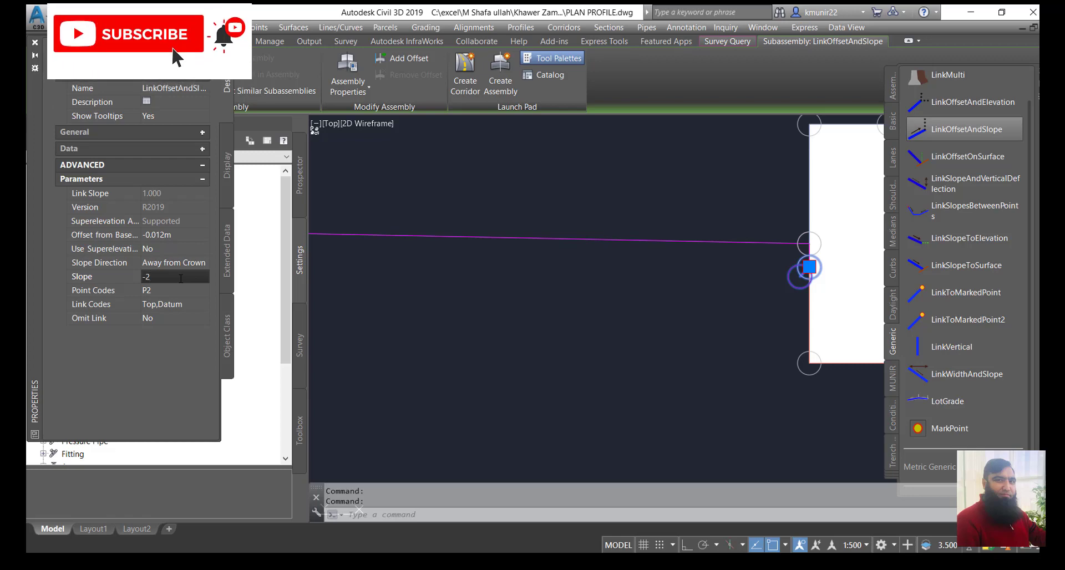
key("Tab")
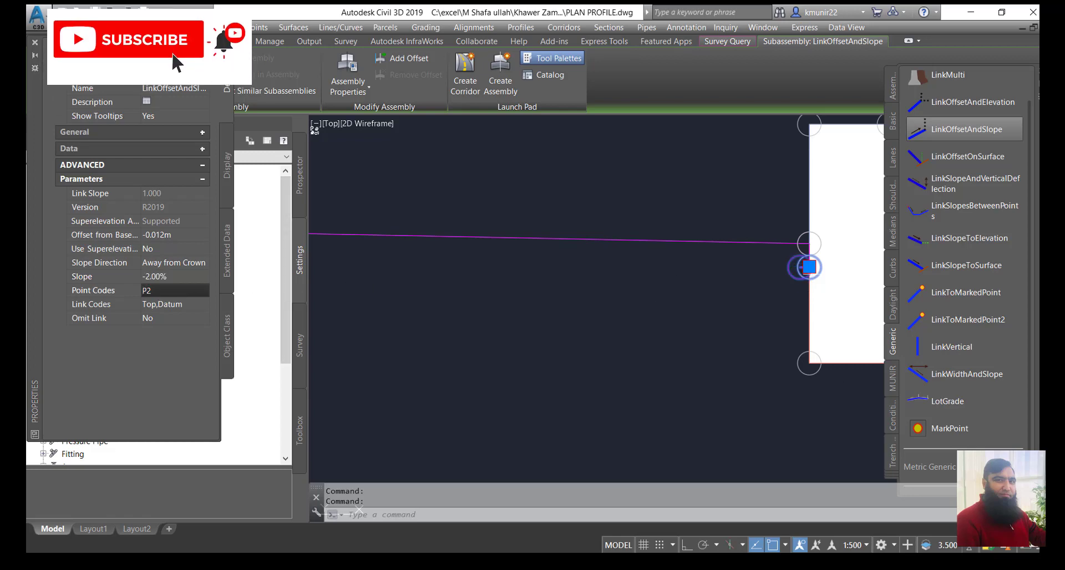
scroll(625, 221, "up", 3)
key("Escape")
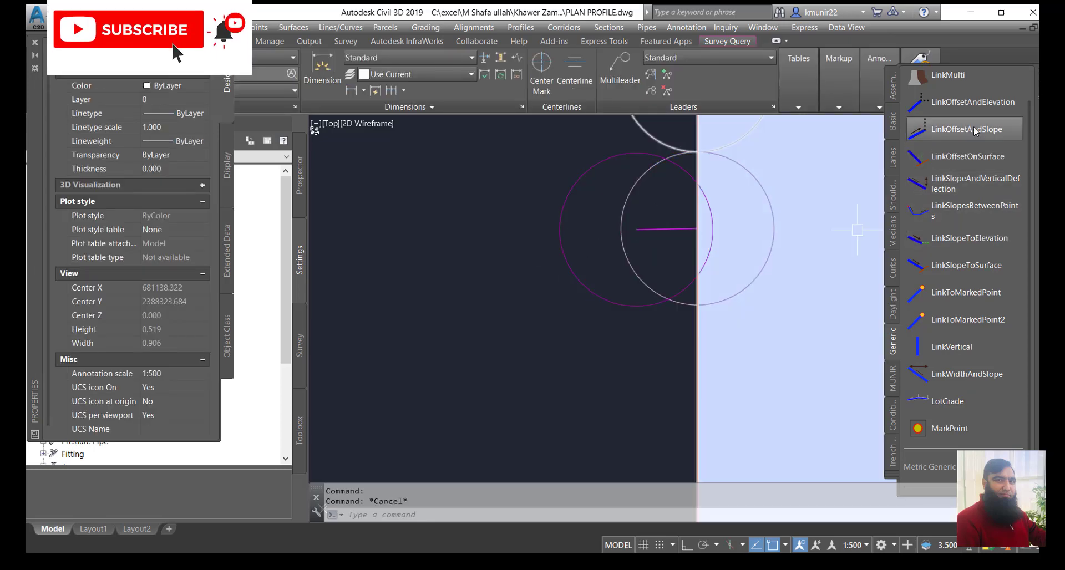
- Add a new LinkOffsetAndSlope subassembly at the lower marker point
left_click(938, 130)
scroll(640, 231, "up", 5)
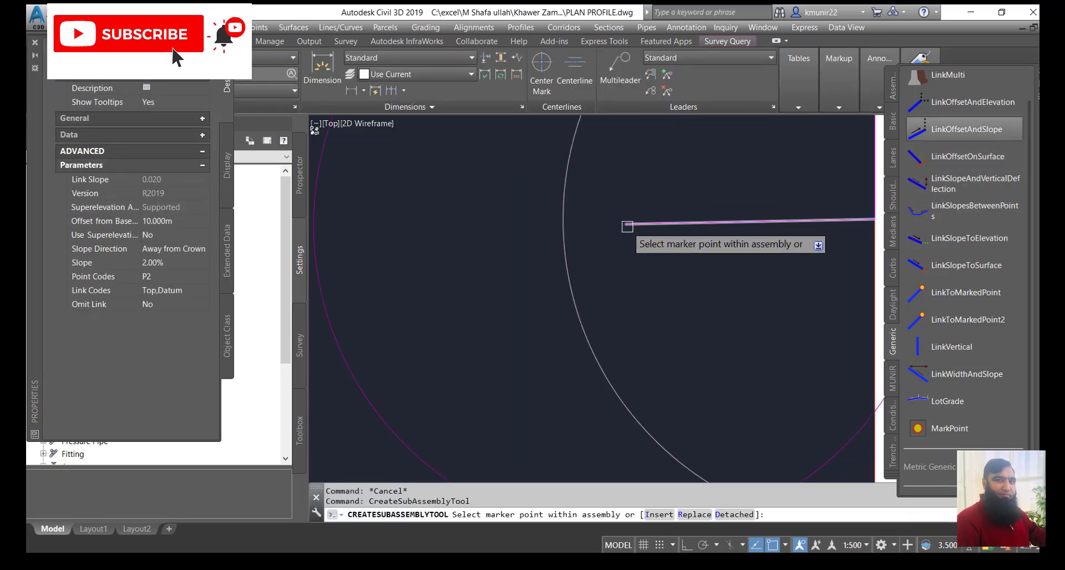
scroll(621, 255, "down", 3)
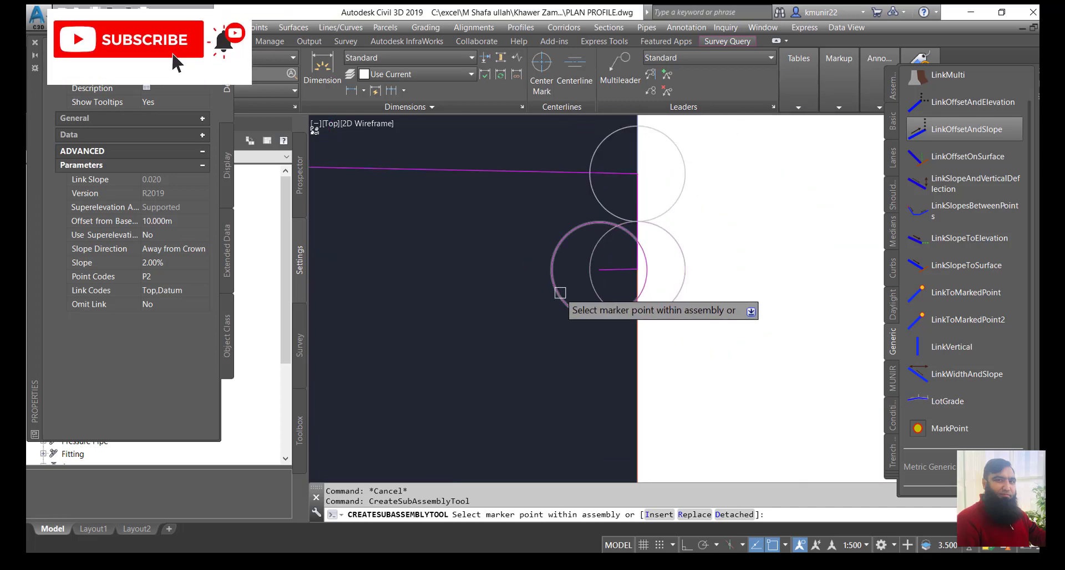
left_click(557, 293)
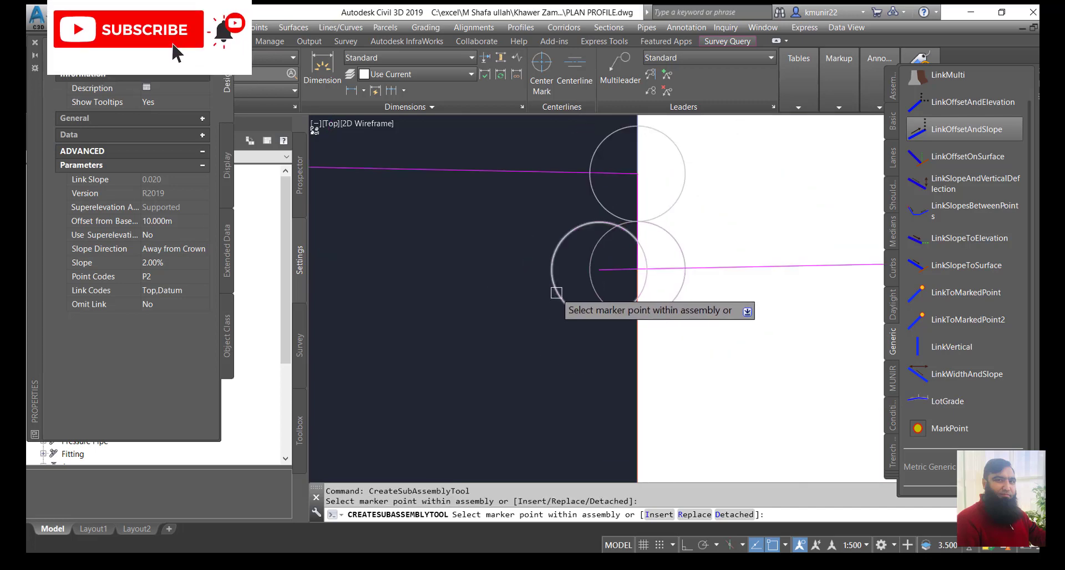
key("Escape")
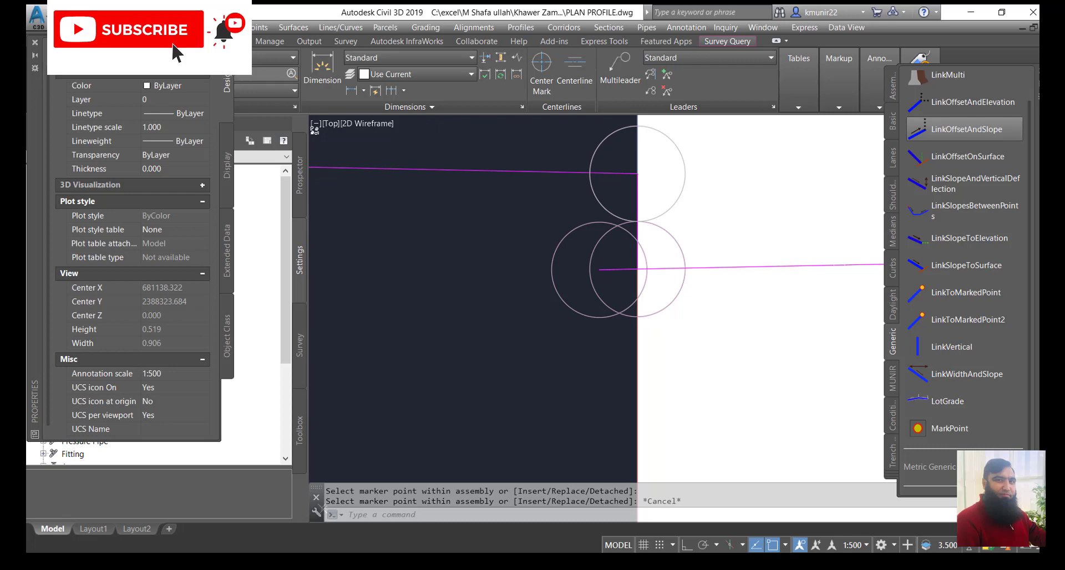
- Set the new link's Offset from Base to -0.2 and its slope to -100%
left_click(567, 226)
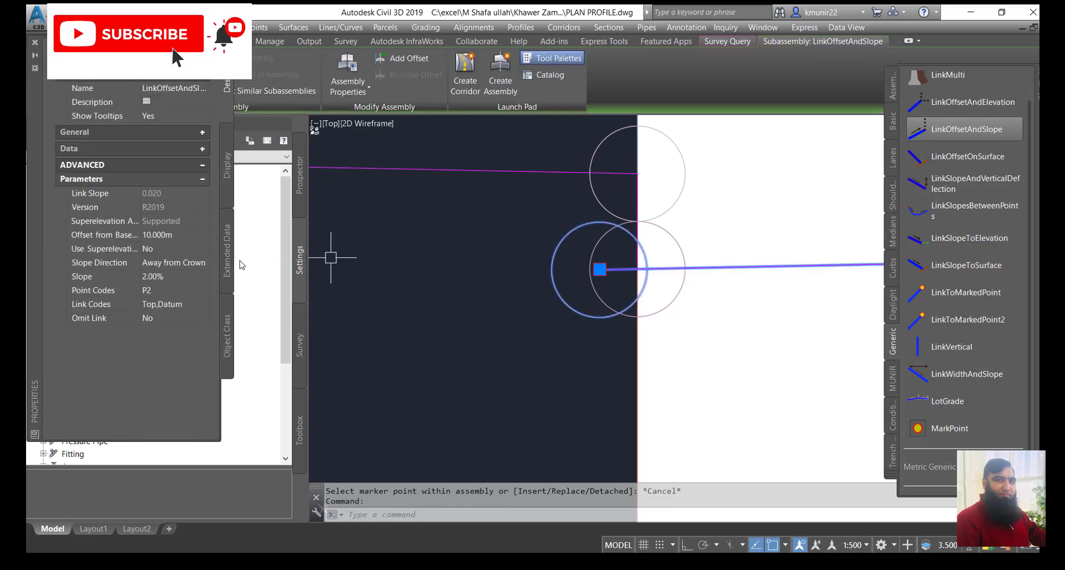
left_click(182, 234)
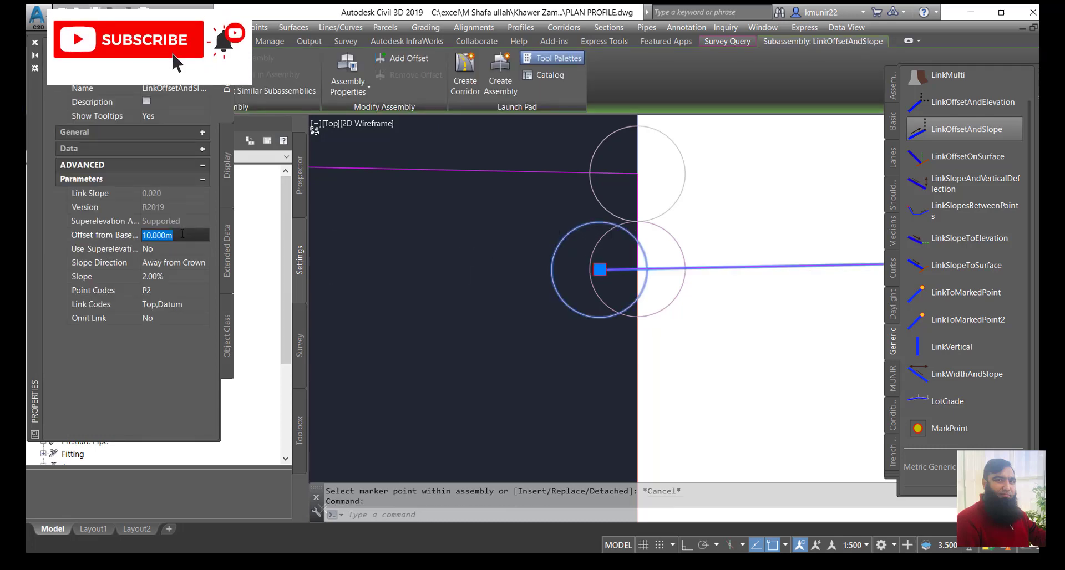
type("-")
type("0.2")
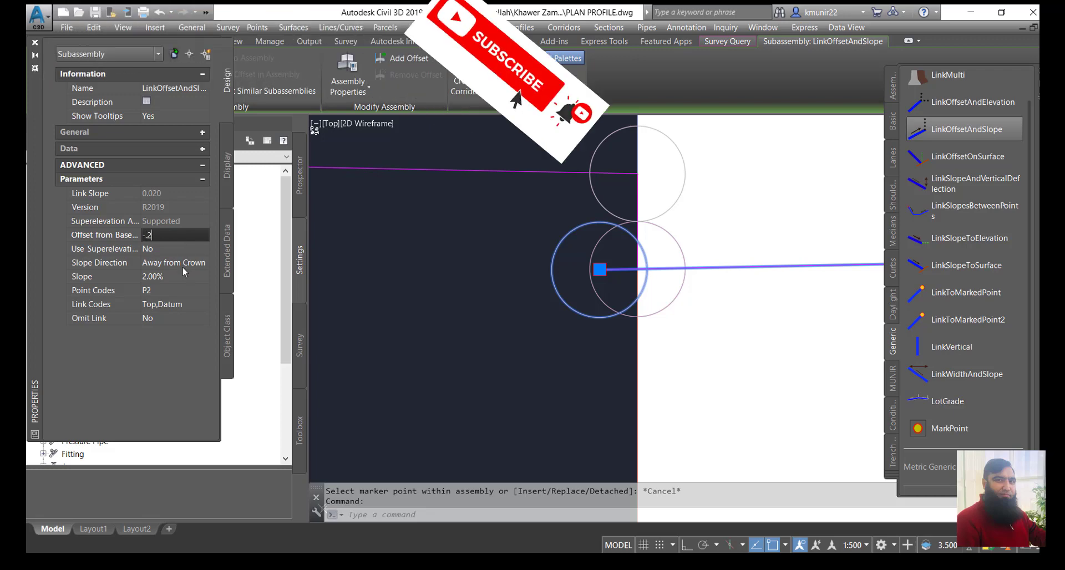
left_click(178, 275)
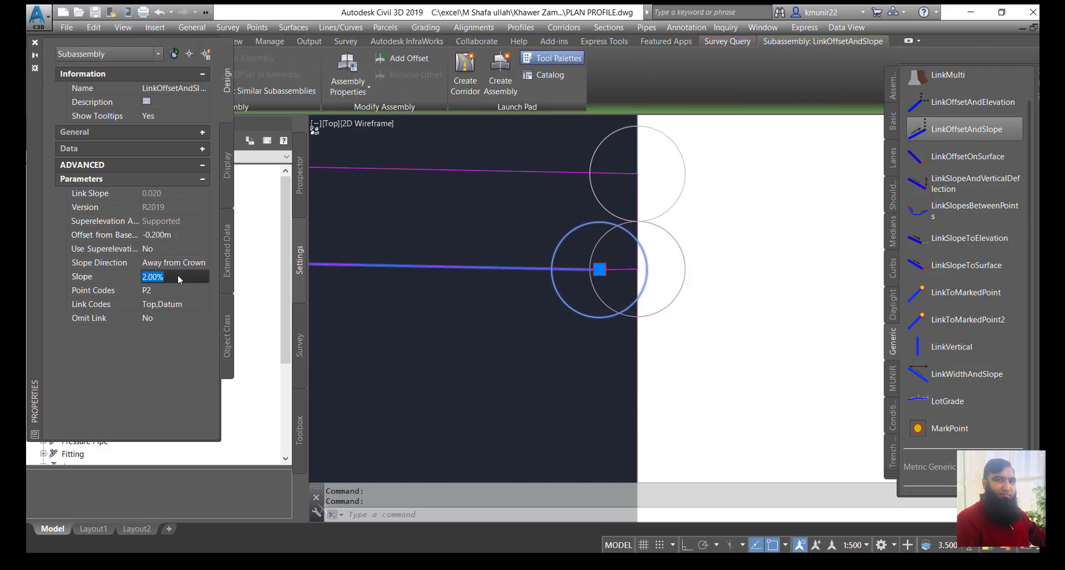
type("-100")
key("Tab")
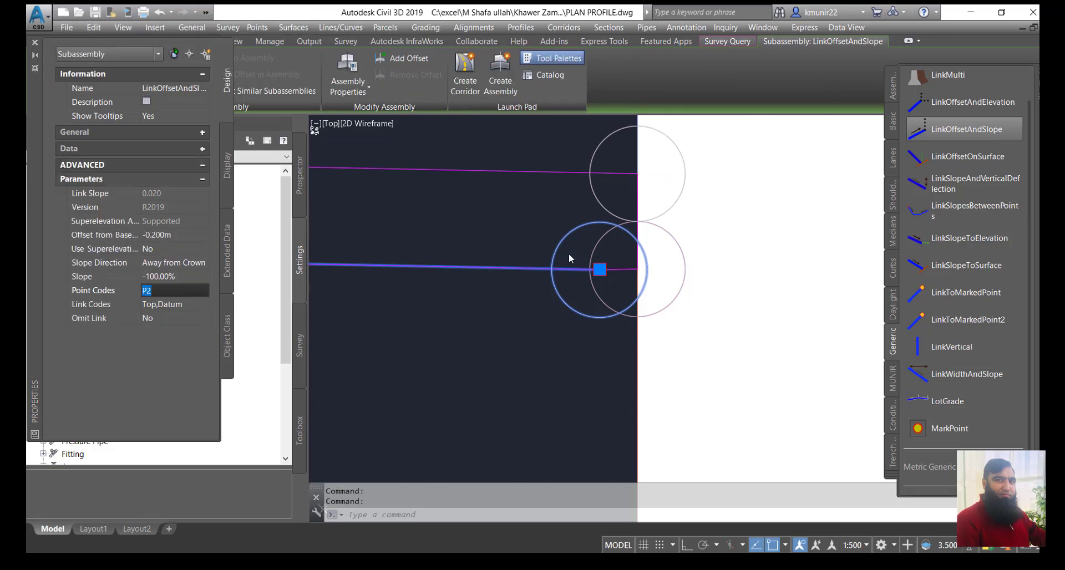
scroll(585, 222, "down", 5)
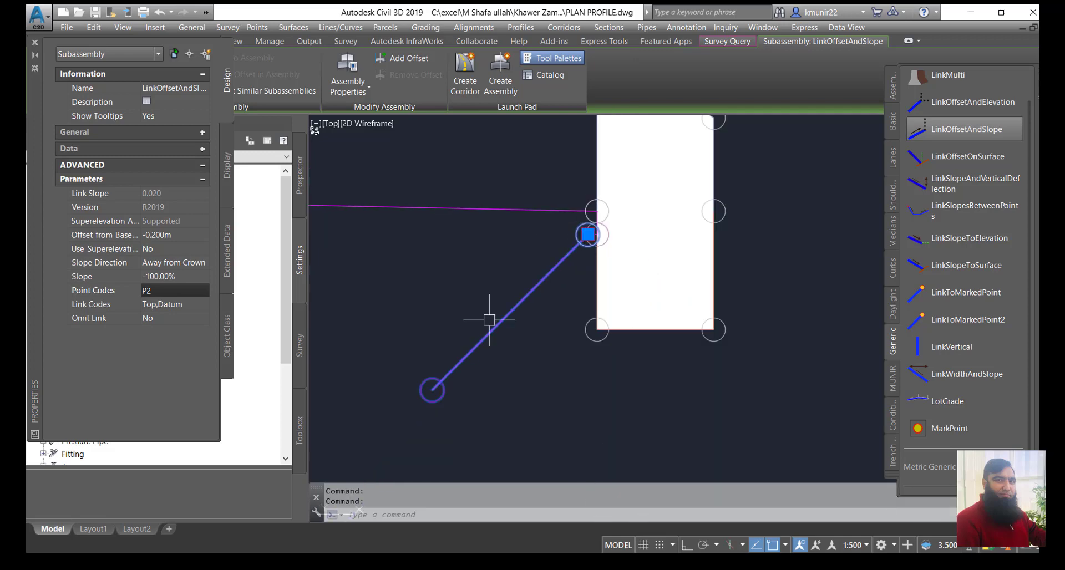
scroll(852, 301, "down", 3)
key("Escape")
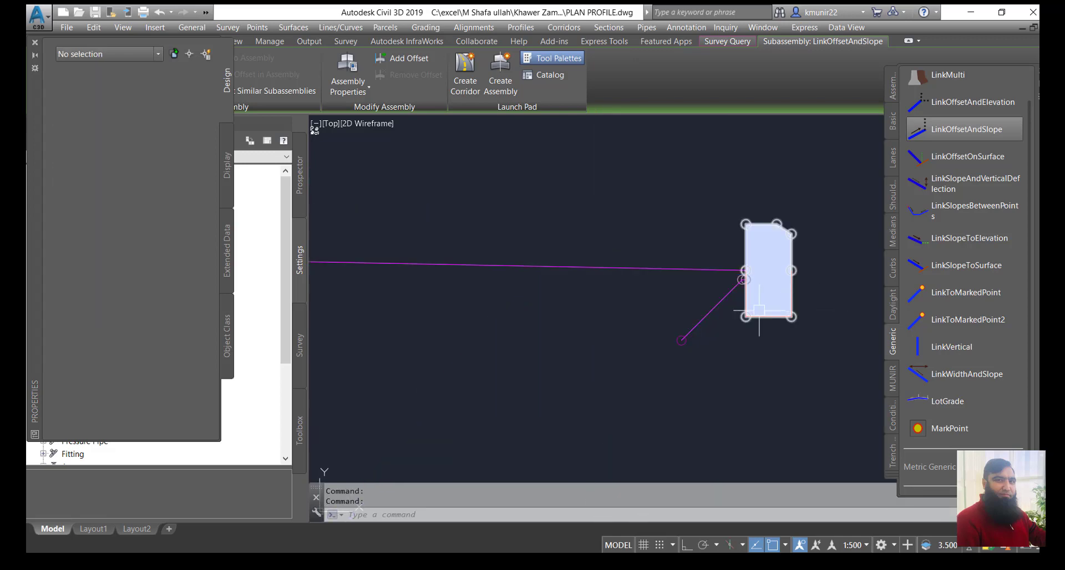
- Select both LinkOffsetAndSlope links at the curb
scroll(738, 278, "up", 3)
scroll(741, 278, "up", 5)
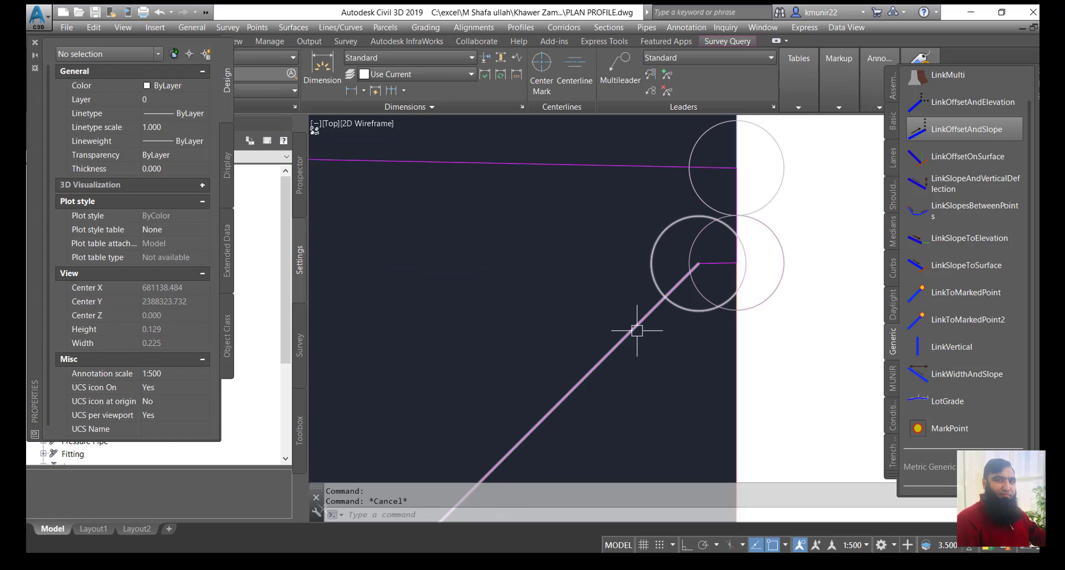
left_click(688, 275)
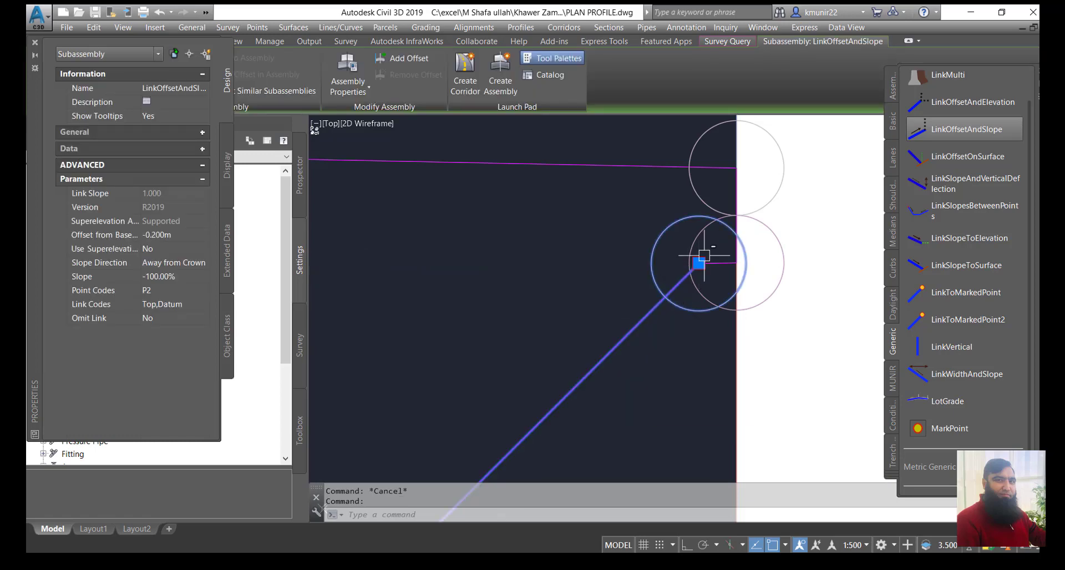
left_click(713, 263)
scroll(653, 233, "down", 3)
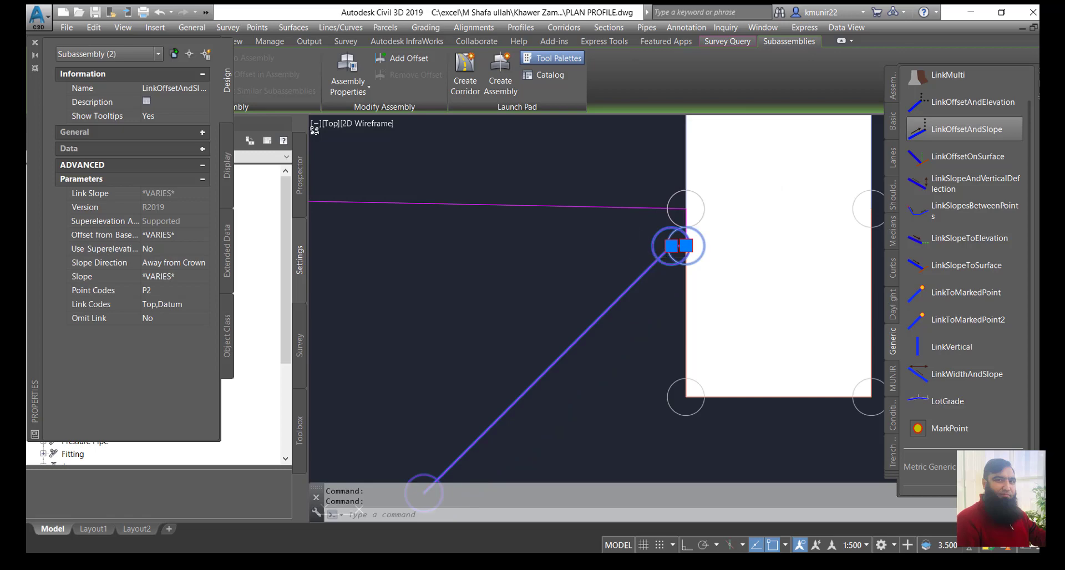
- Copy the selected curb-side links onto the target marker point of the assembly
right_click(637, 254)
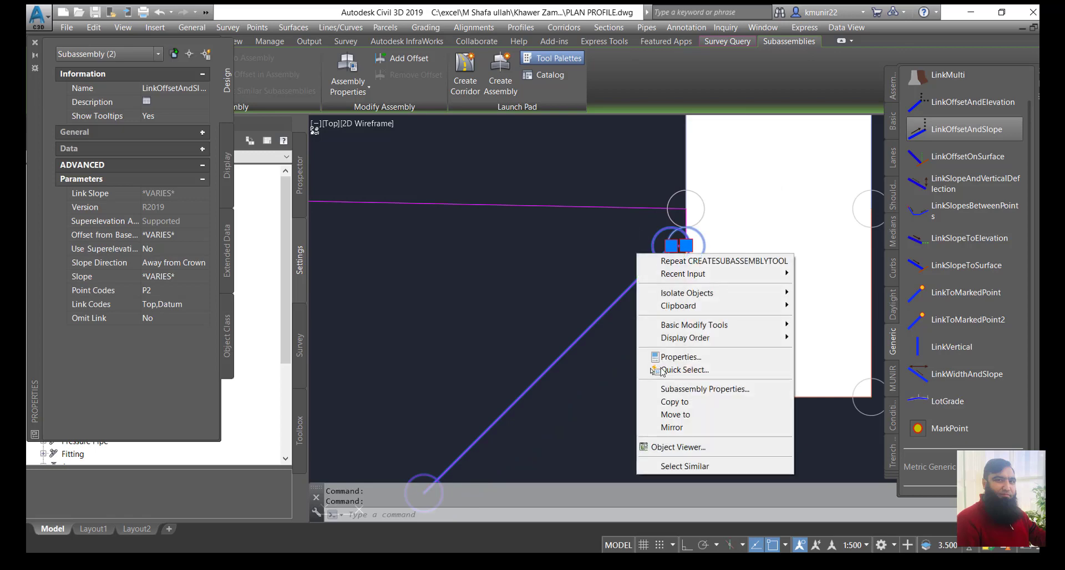
left_click(684, 409)
scroll(632, 252, "down", 3)
middle_click_drag(597, 380, 632, 340)
scroll(614, 316, "up", 5)
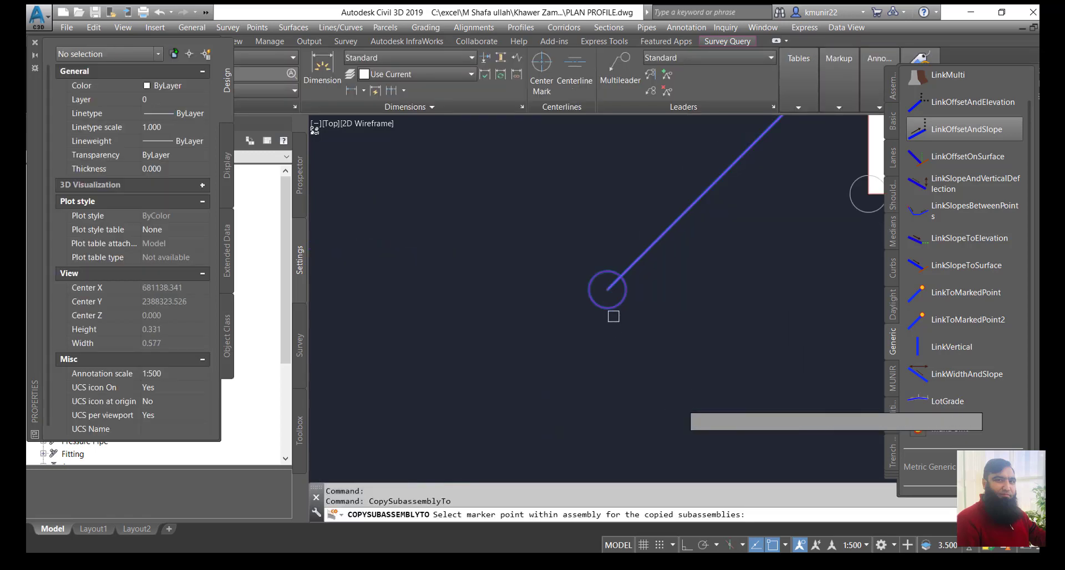
scroll(608, 289, "up", 2)
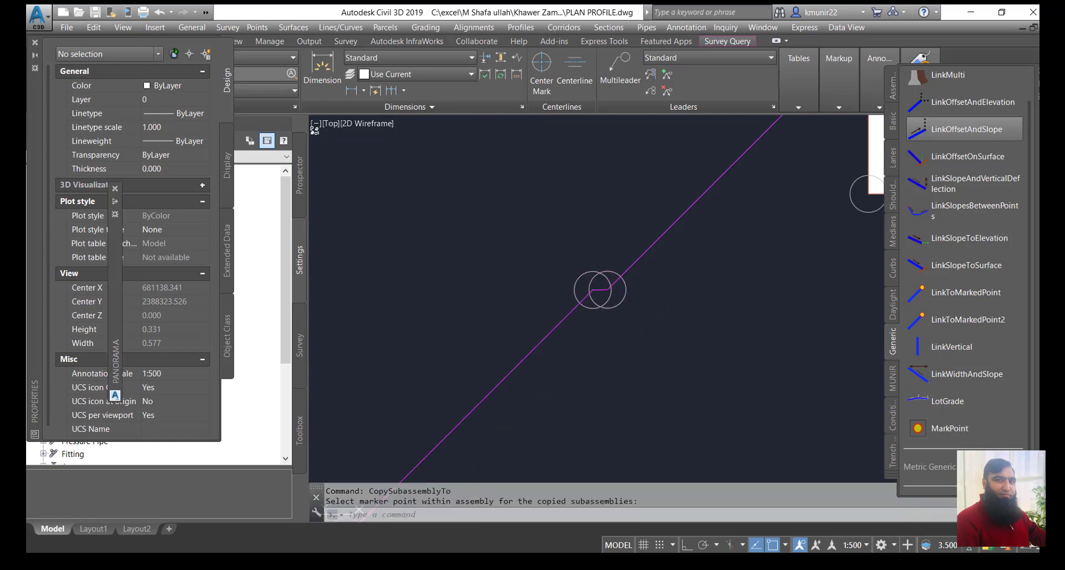
scroll(655, 257, "down", 2)
scroll(621, 267, "up", 3)
scroll(610, 273, "up", 2)
left_click(610, 273)
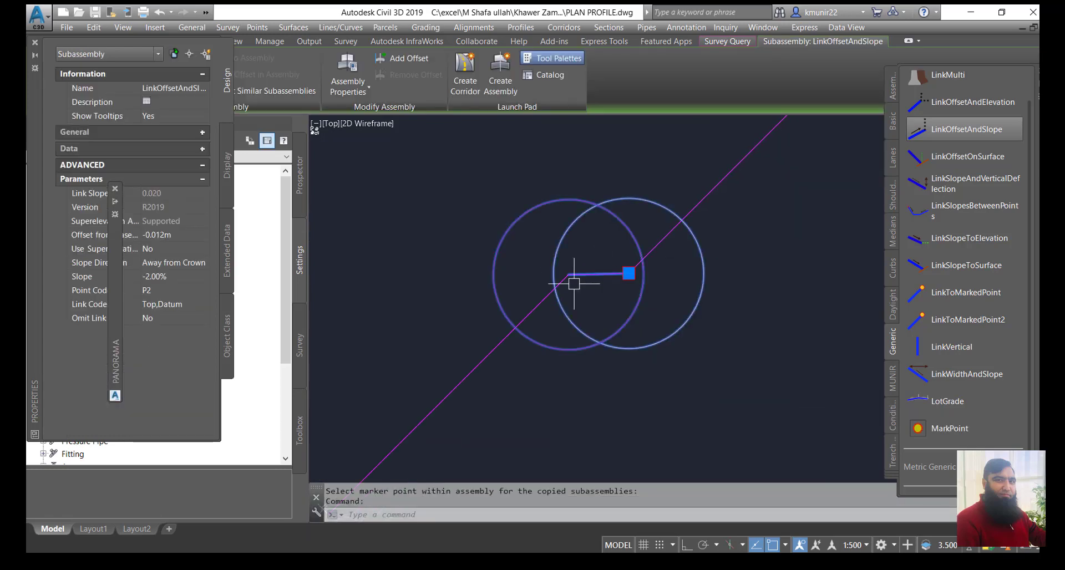
- Confirm a -0.200 m offset on the copied -2% link and select the copied steep link
left_click(116, 189)
type("-.2")
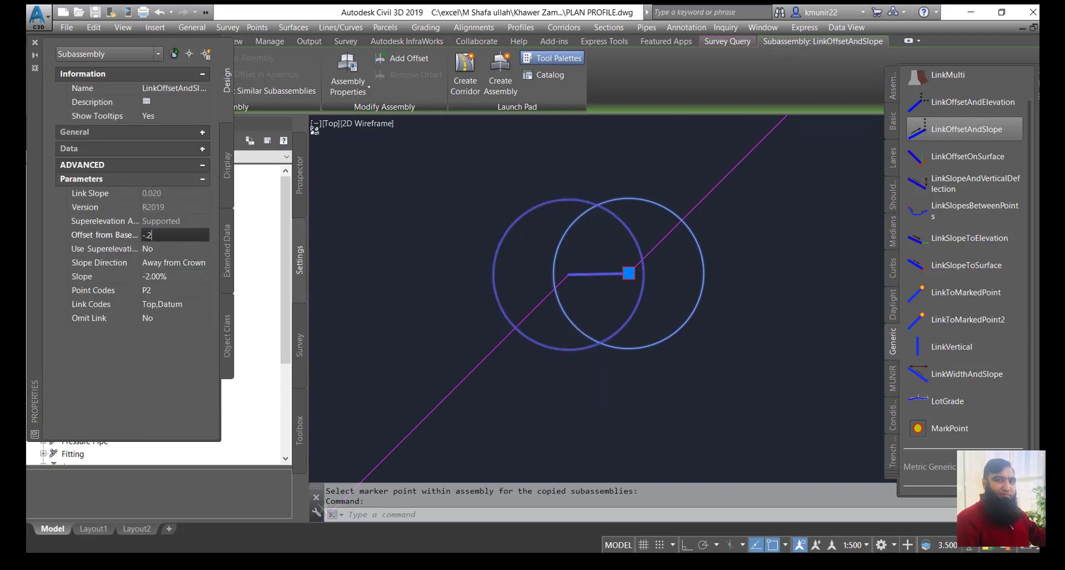
key("Tab")
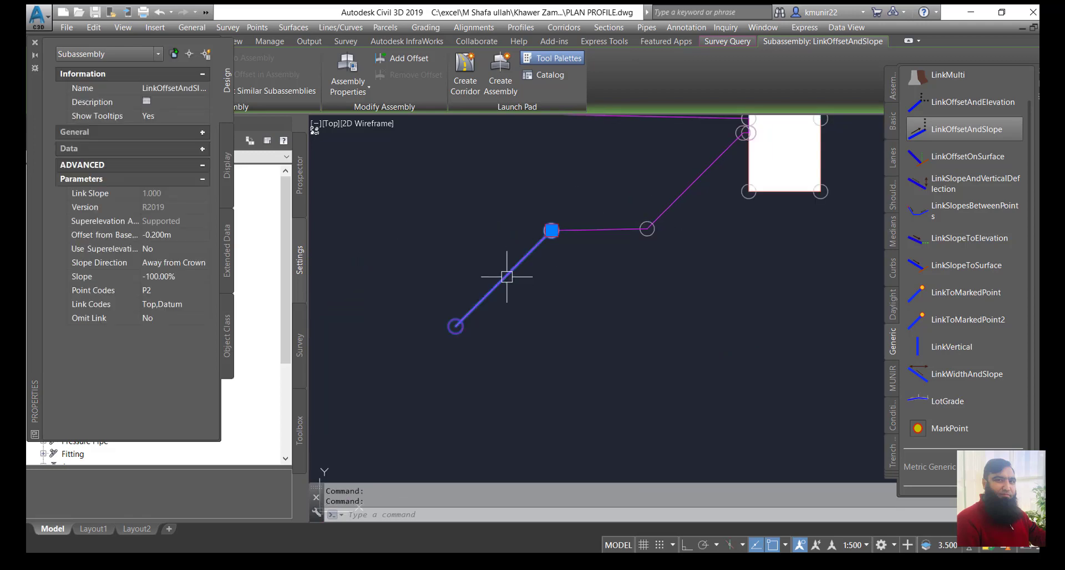
left_click_drag(507, 276, 688, 345)
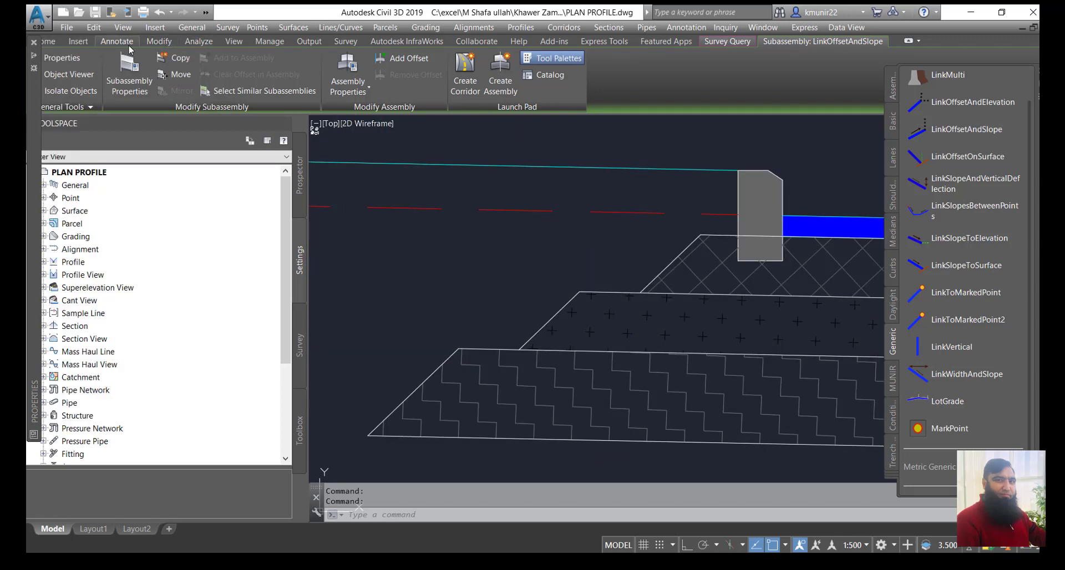
left_click(117, 41)
left_click(354, 92)
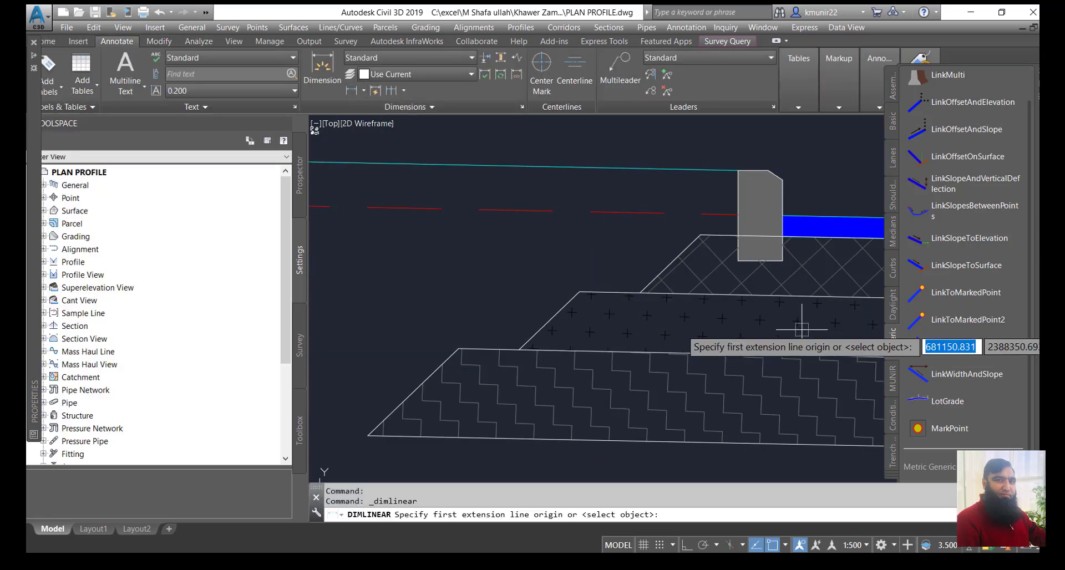
left_click(701, 235)
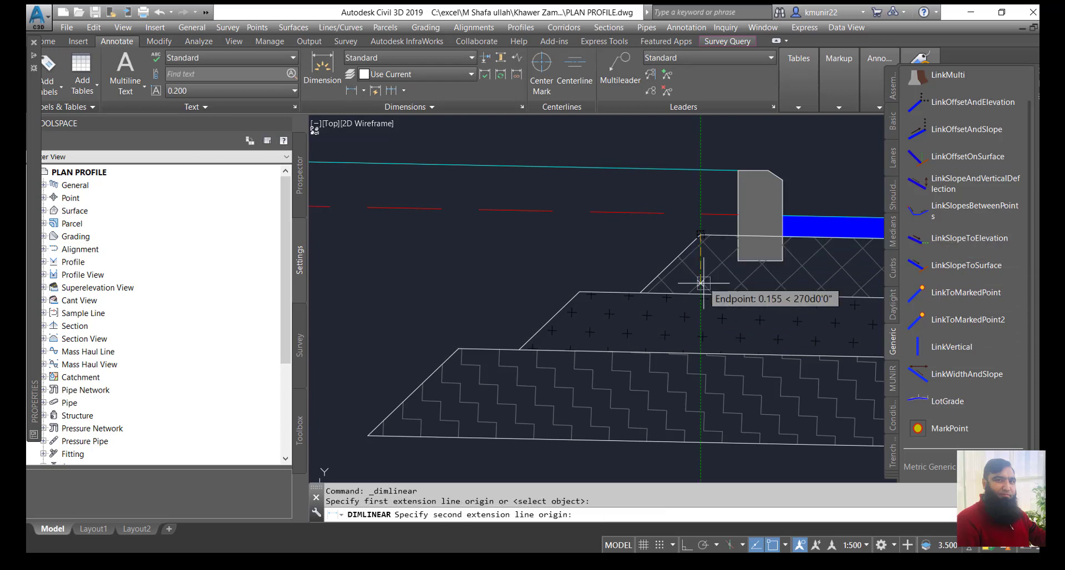
left_click(701, 294)
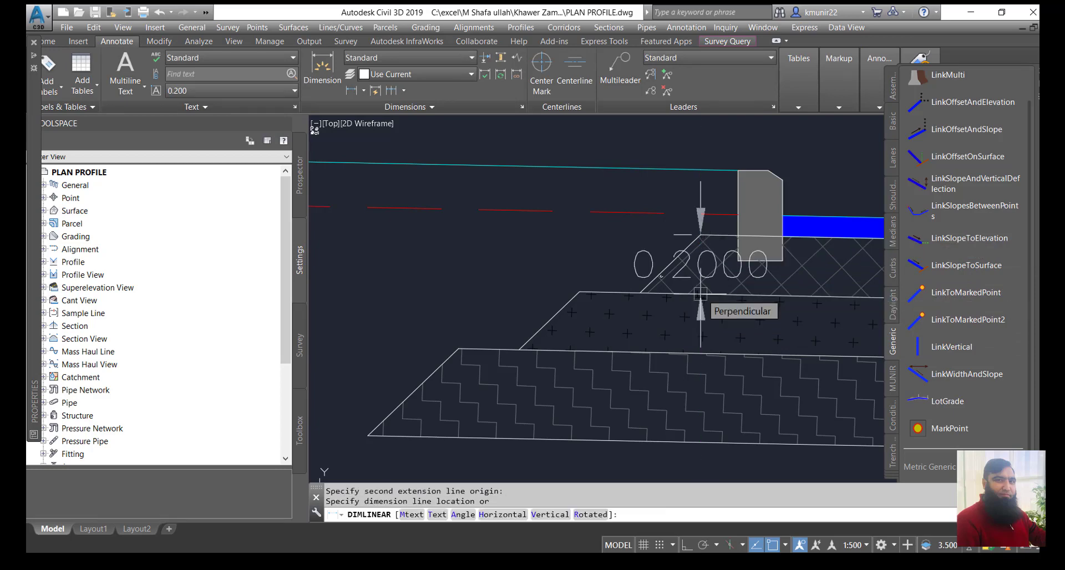
key("Escape")
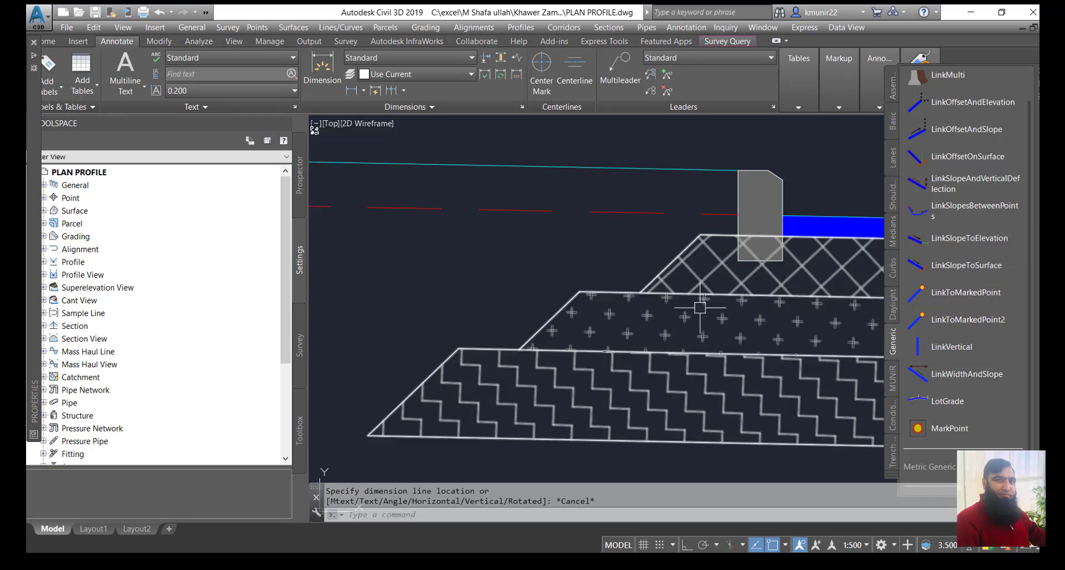
key("Return")
left_click(701, 294)
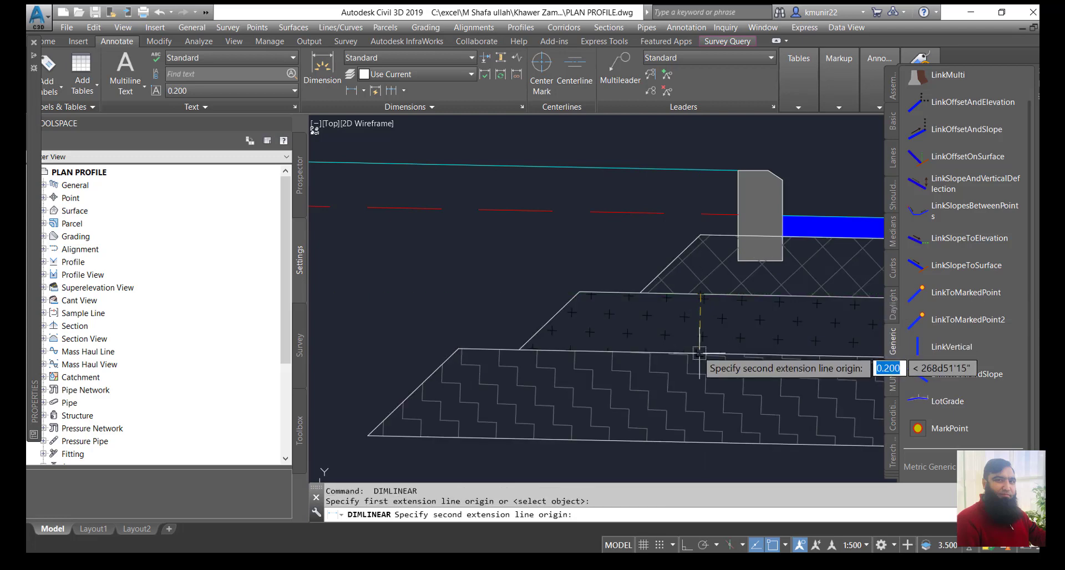
left_click(700, 353)
key("Escape")
key("Return")
scroll(700, 352, "up", 2)
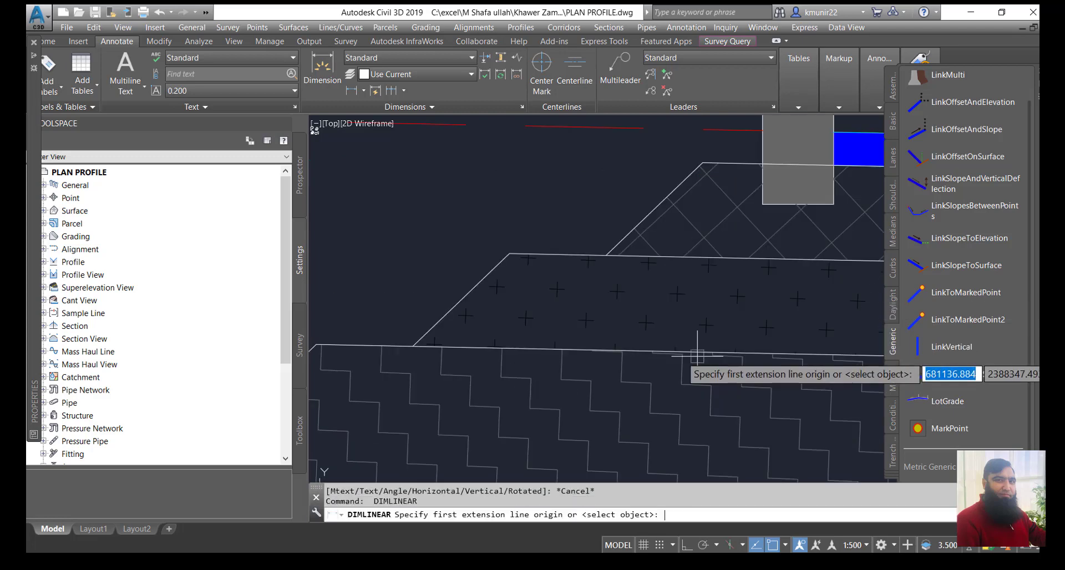
scroll(701, 352, "up", 2)
left_click(702, 350)
scroll(702, 351, "down", 5)
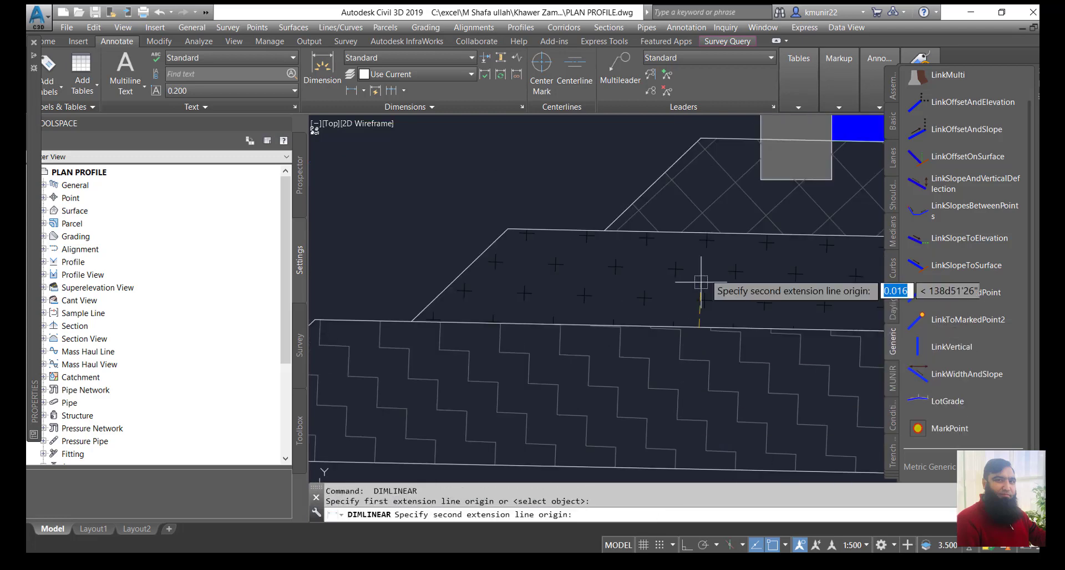
scroll(703, 351, "up", 2)
left_click(703, 350)
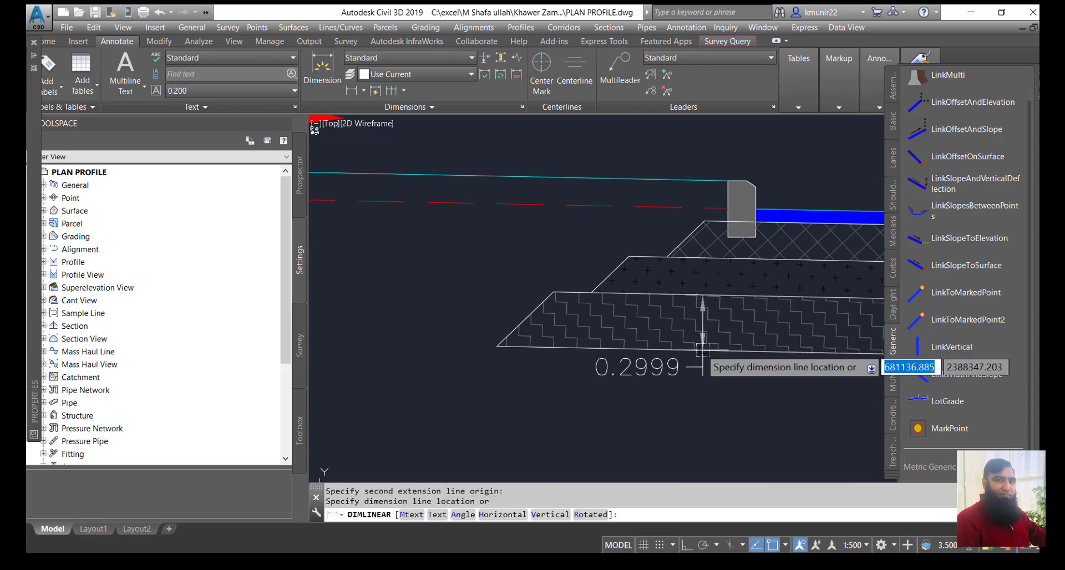
key("Escape")
scroll(678, 262, "down", 4)
scroll(583, 320, "down", 2)
scroll(584, 321, "down", 2)
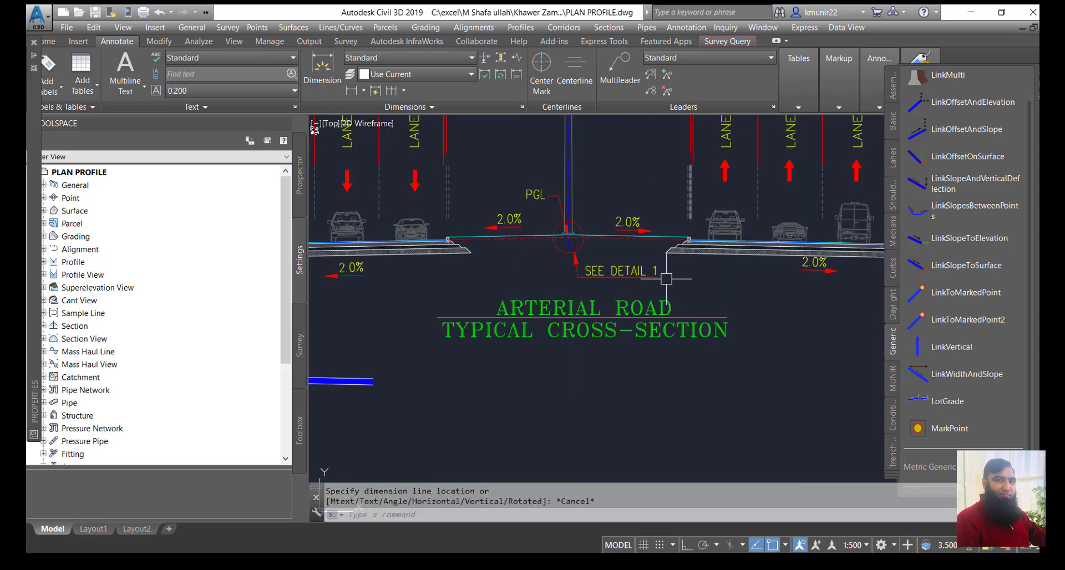
scroll(584, 321, "down", 2)
scroll(584, 320, "down", 2)
scroll(633, 354, "up", 4)
scroll(611, 327, "up", 3)
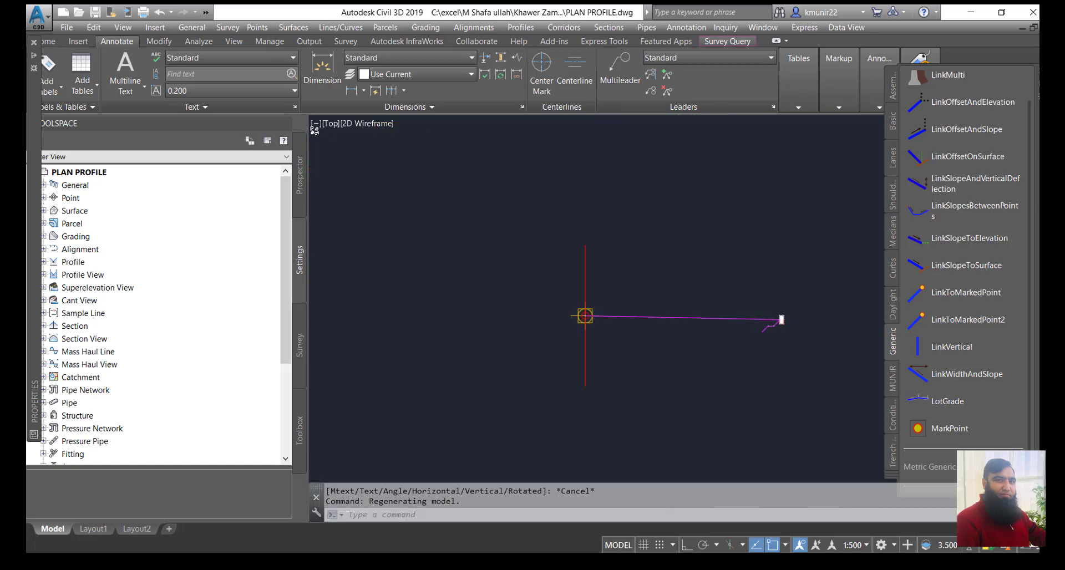
scroll(776, 314, "up", 2)
scroll(785, 302, "up", 3)
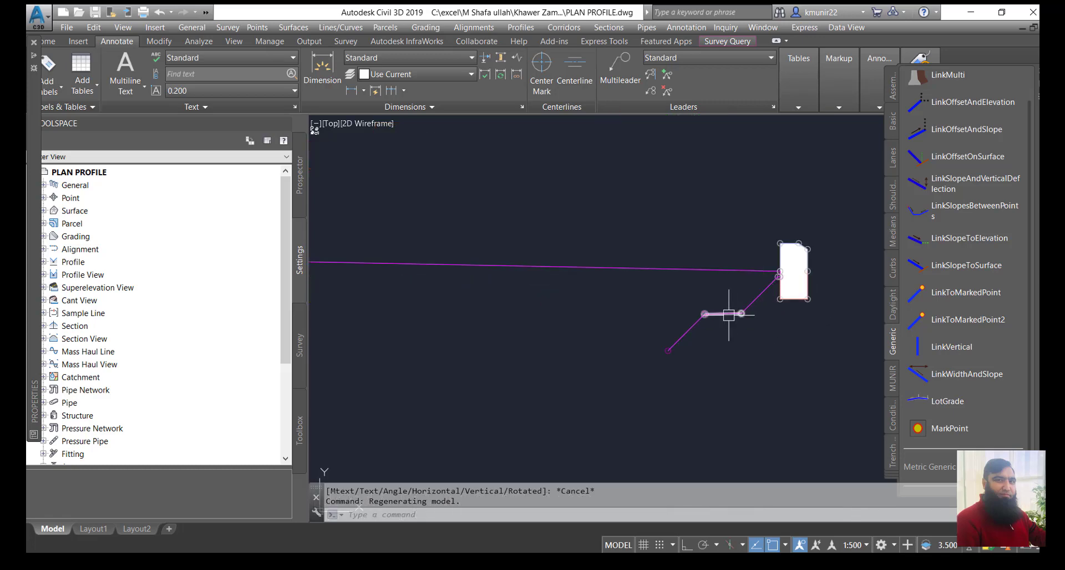
scroll(729, 314, "up", 2)
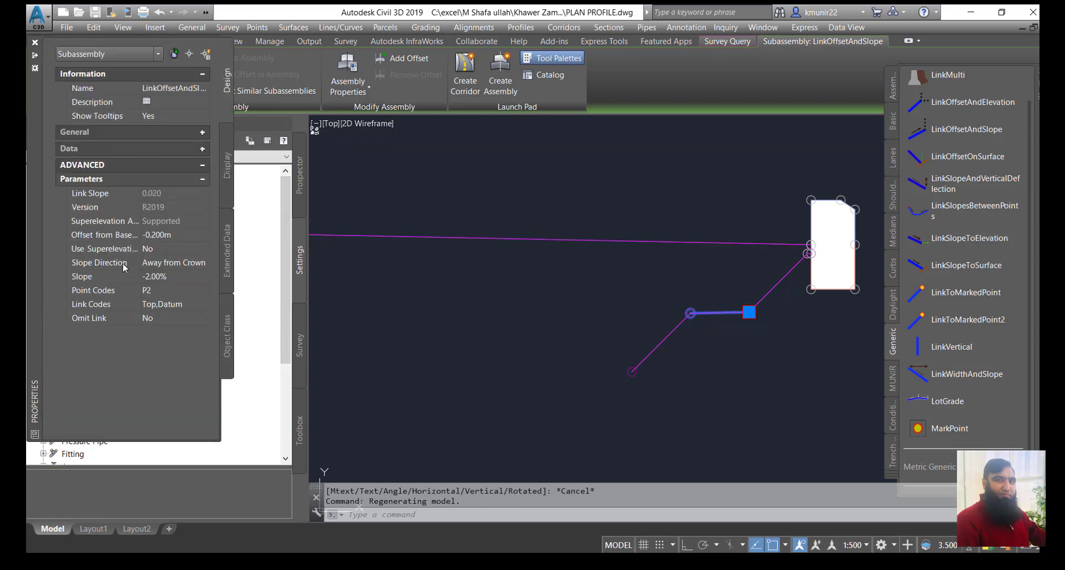
left_click(170, 277)
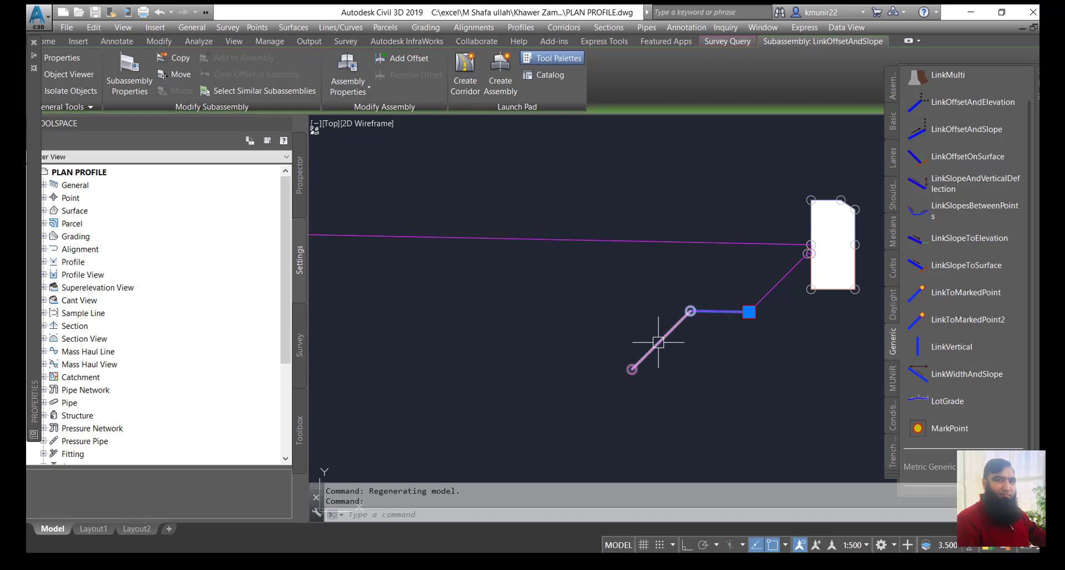
left_click(659, 342)
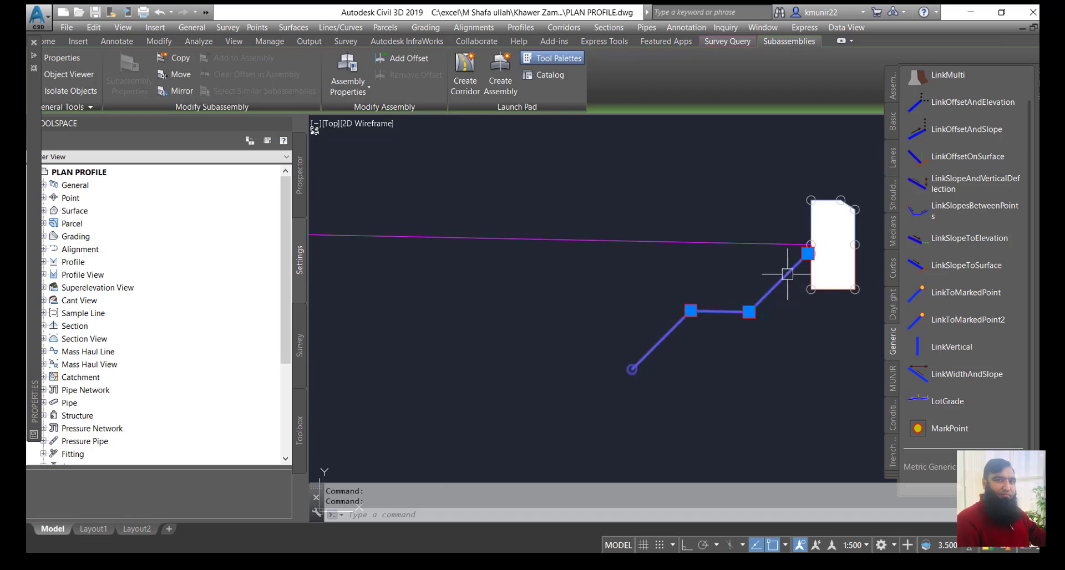
scroll(788, 274, "up", 2)
scroll(809, 254, "up", 2)
scroll(813, 244, "up", 1)
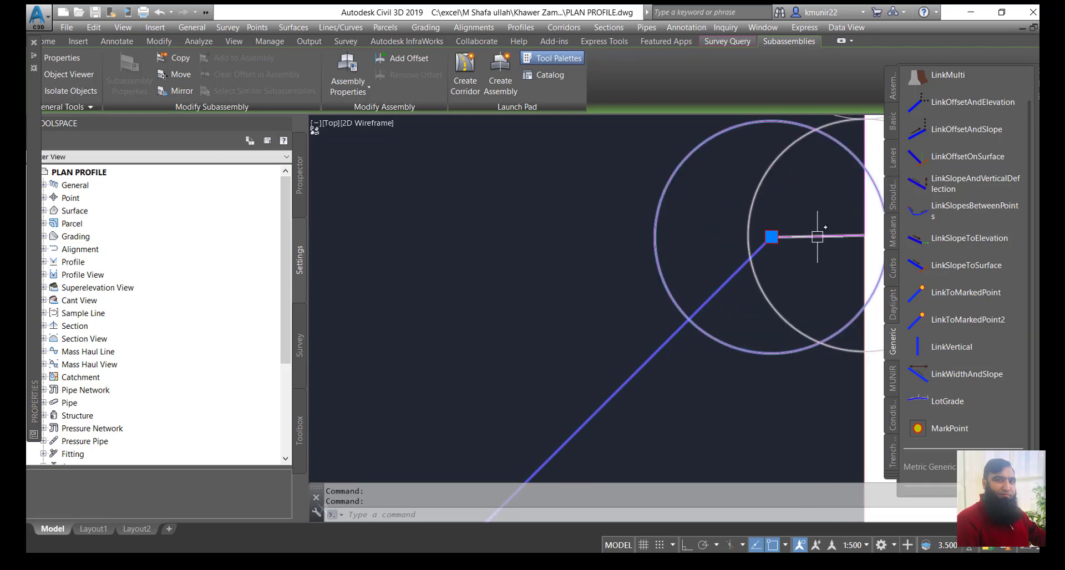
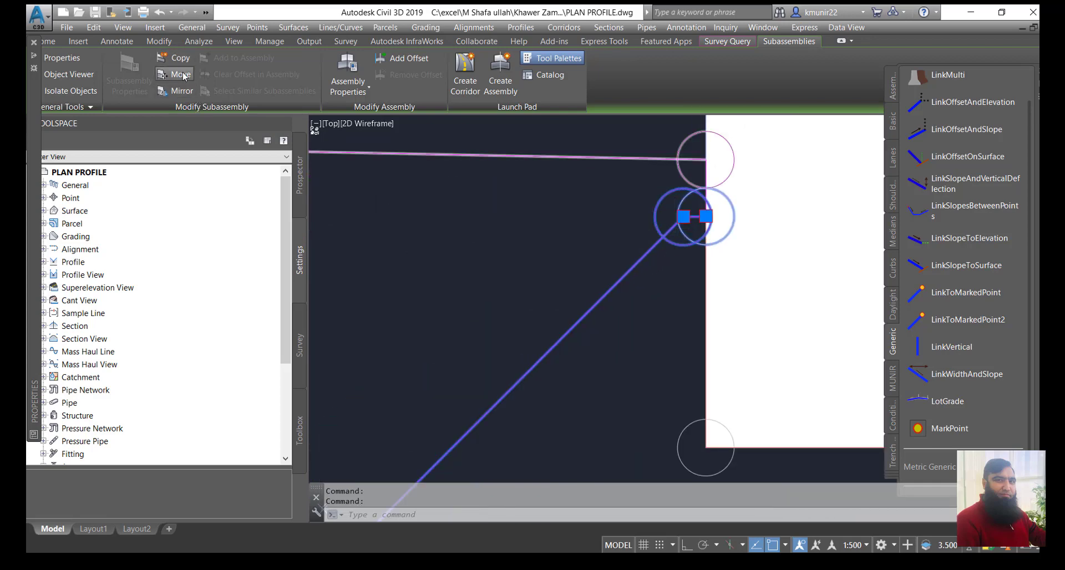
- Copy the LinkOffsetAndSlope links onto the lower and next marker points
left_click(181, 60)
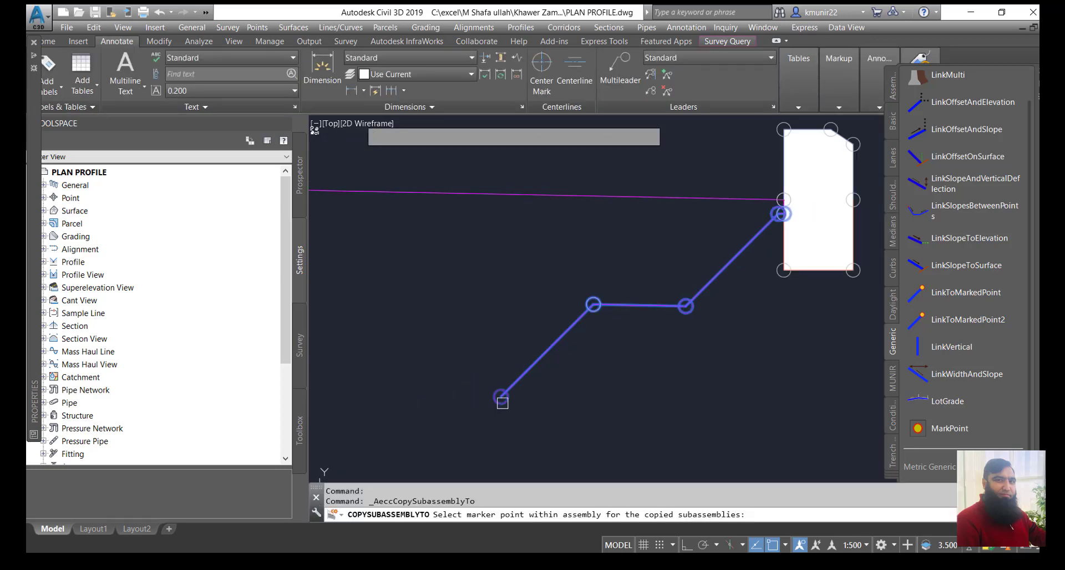
left_click(501, 399)
scroll(547, 285, "down", 4)
scroll(528, 326, "up", 3)
scroll(523, 343, "up", 3)
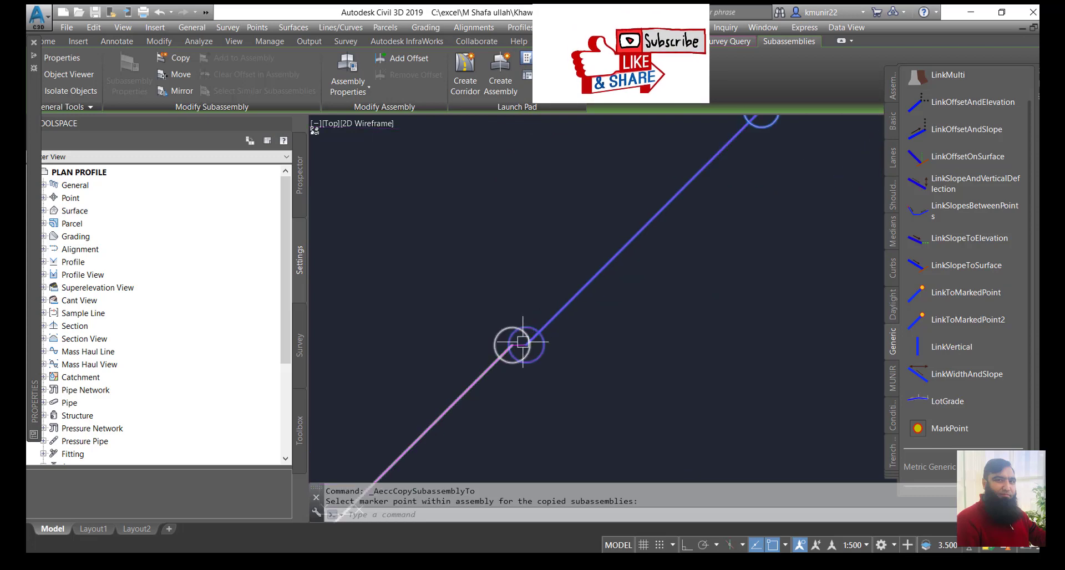
scroll(522, 342, "up", 4)
scroll(581, 290, "down", 6)
scroll(577, 286, "up", 3)
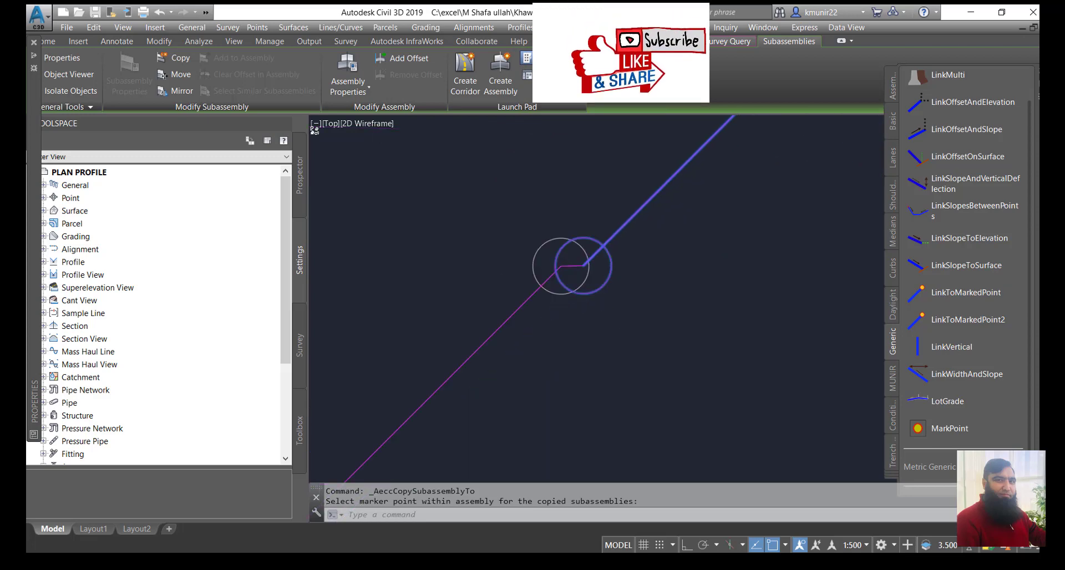
scroll(583, 266, "up", 2)
left_click(565, 261)
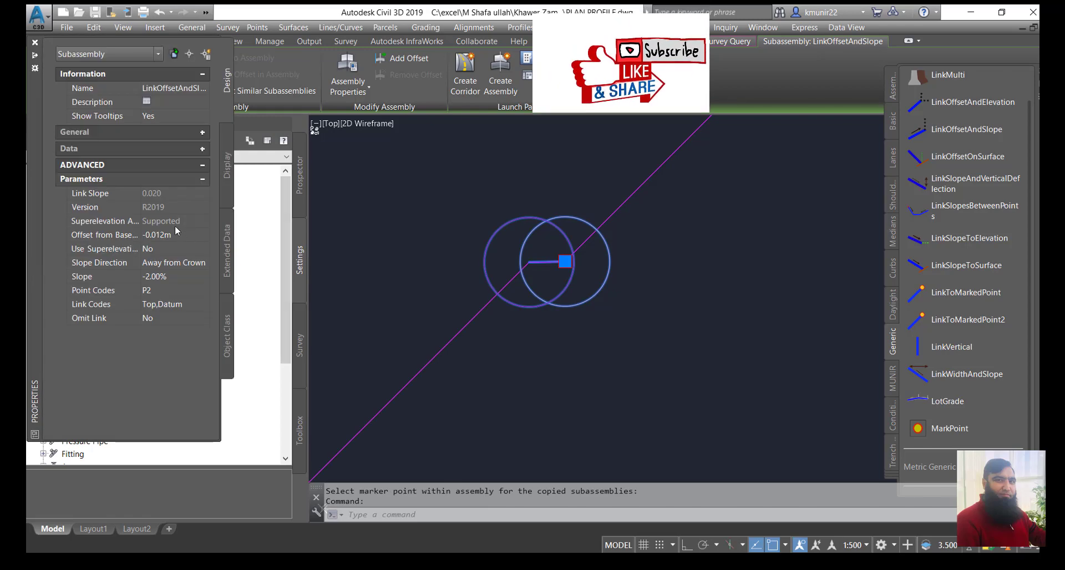
- Set the copied flat link's Offset from Base to -2
left_click(175, 234)
type("-2")
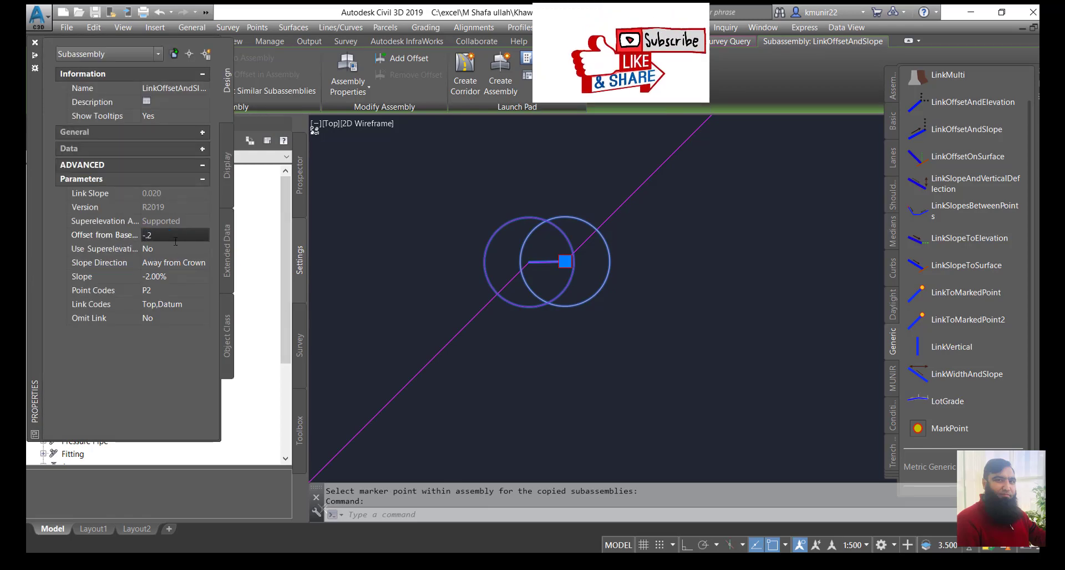
key("Return")
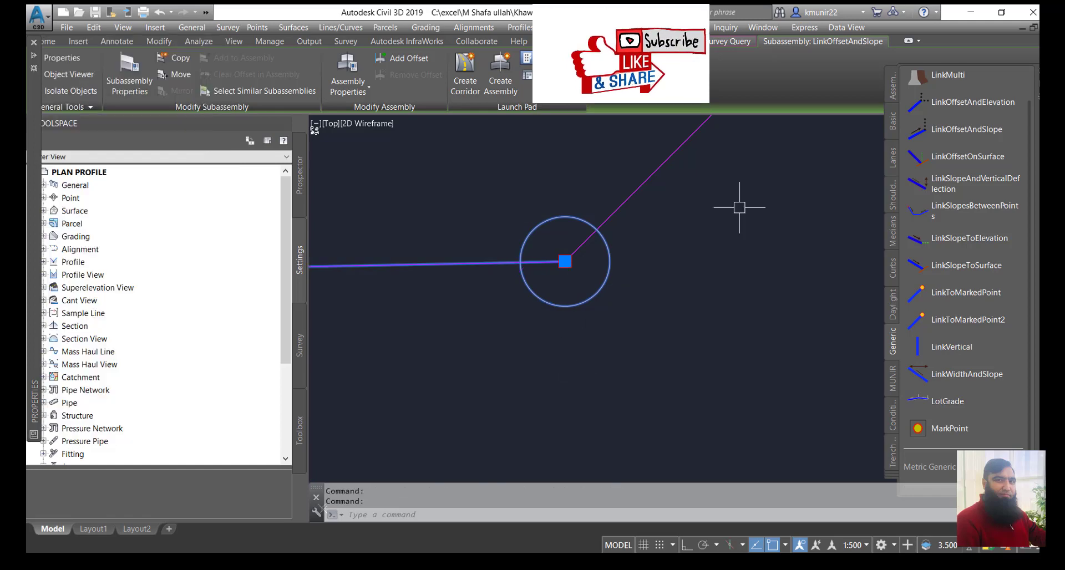
scroll(742, 208, "down", 5)
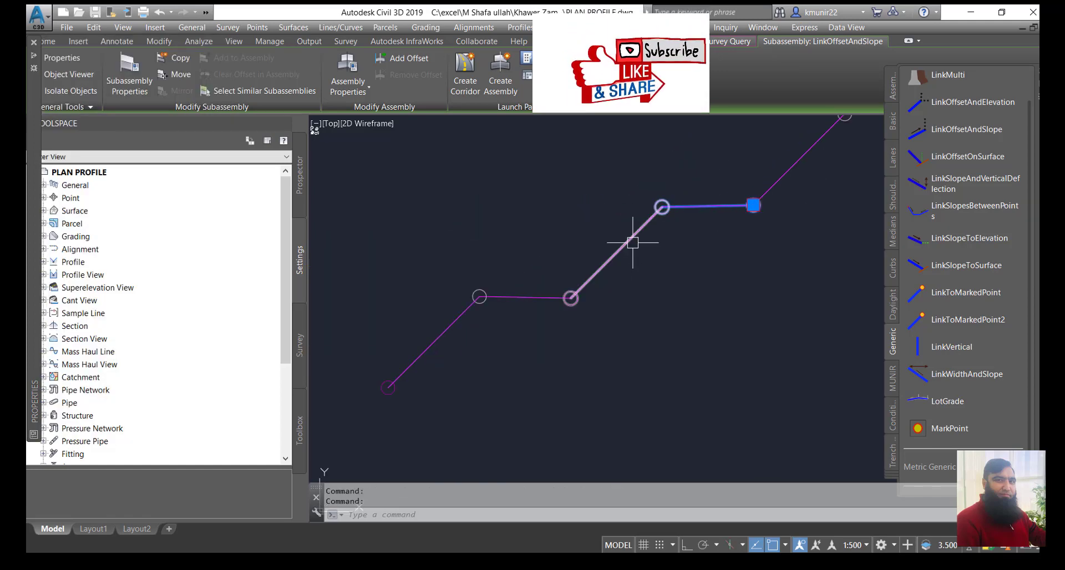
- Select the diagonal link to inspect its subassembly properties
left_click(632, 242)
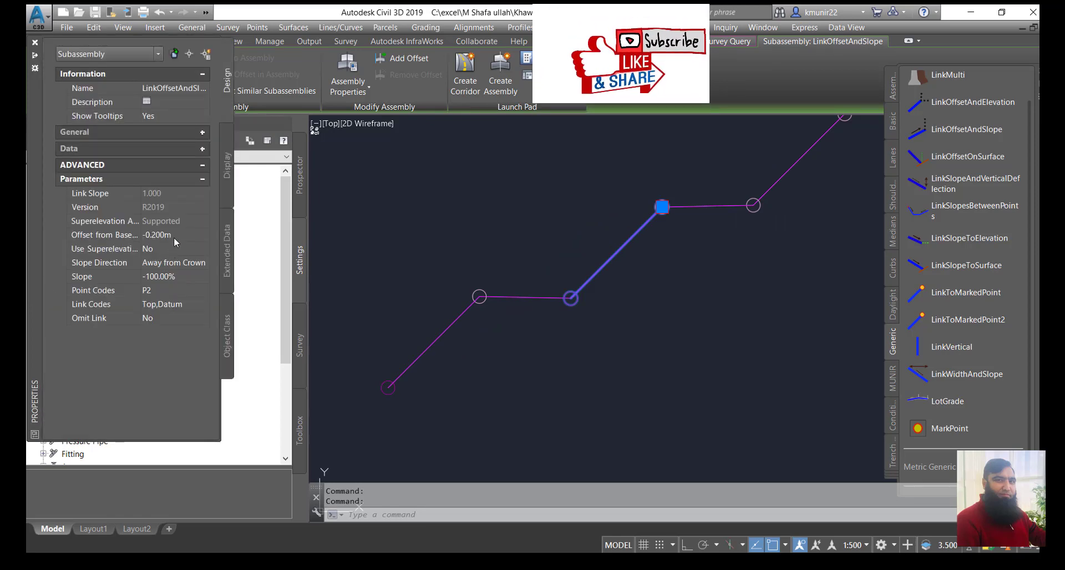
scroll(505, 309, "down", 6)
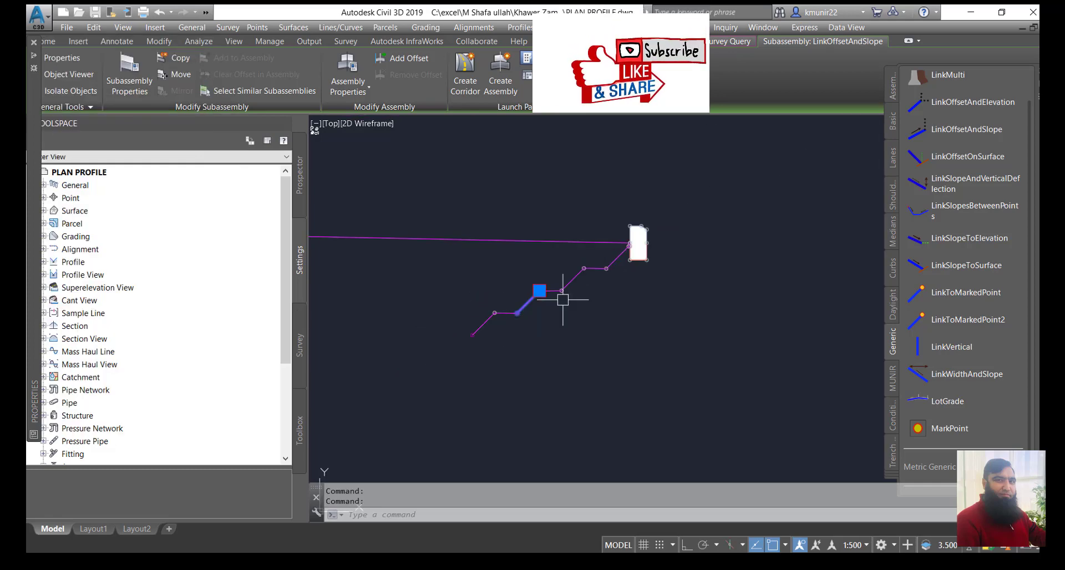
scroll(604, 269, "up", 4)
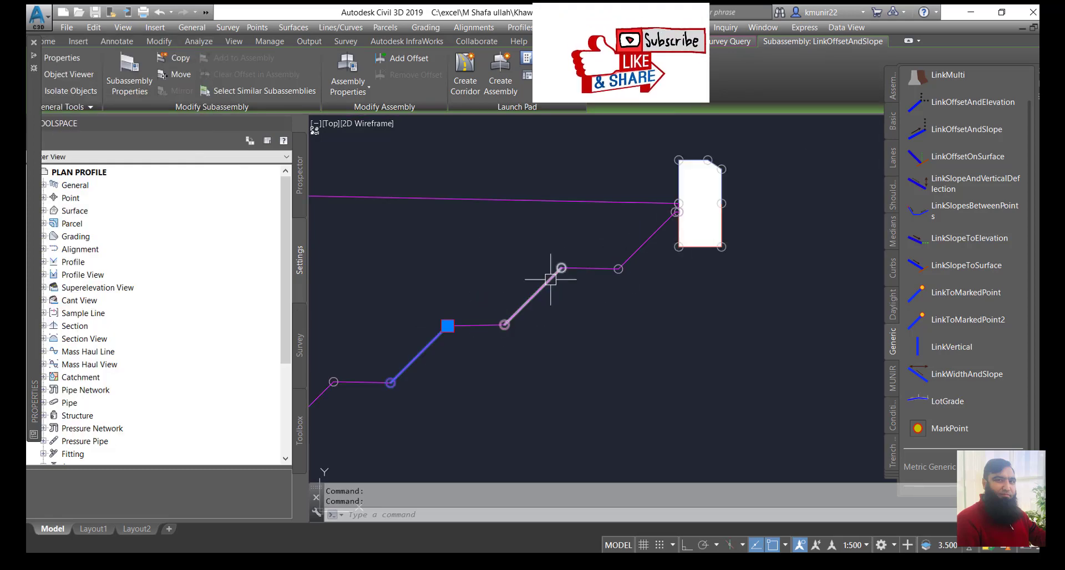
scroll(574, 268, "down", 4)
scroll(483, 324, "up", 4)
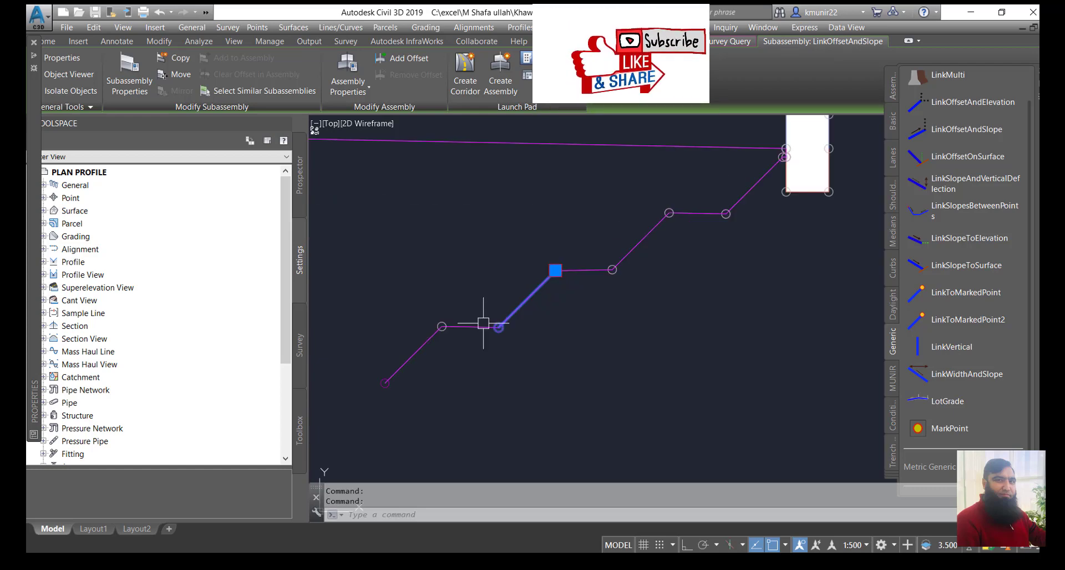
- Window-select the two lower LinkOffsetAndSlope links and delete them
key("Escape")
left_click(422, 303)
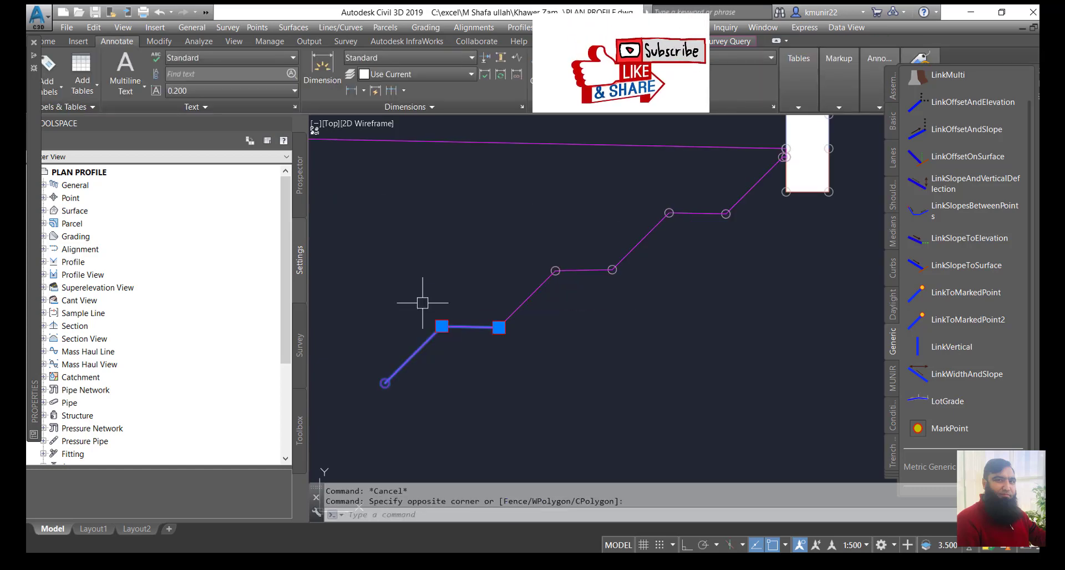
key("Delete")
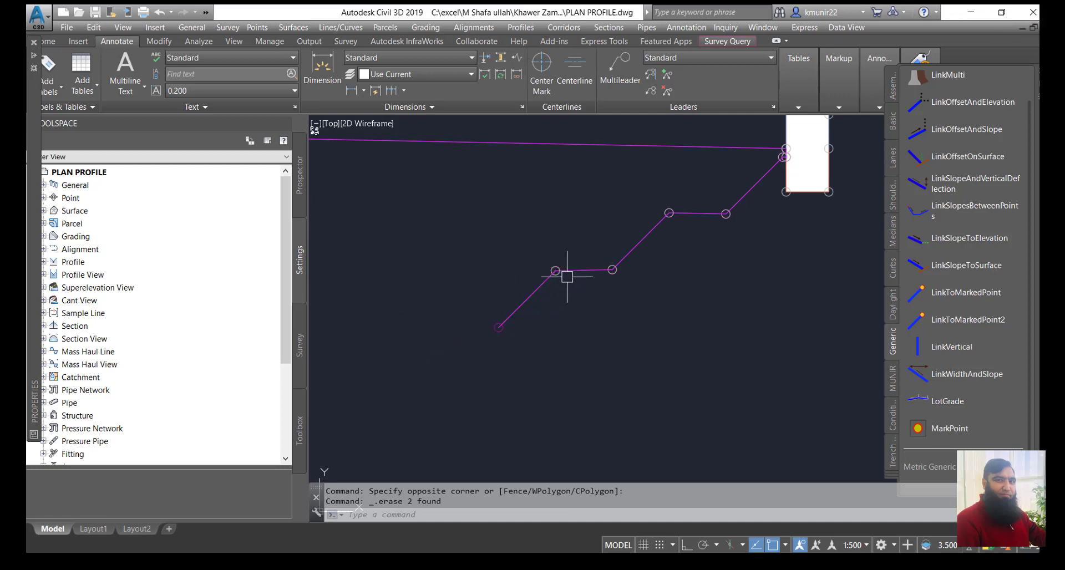
- Change the lowest remaining link's Offset from Base from 0.300m to -0.300m
left_click(526, 300)
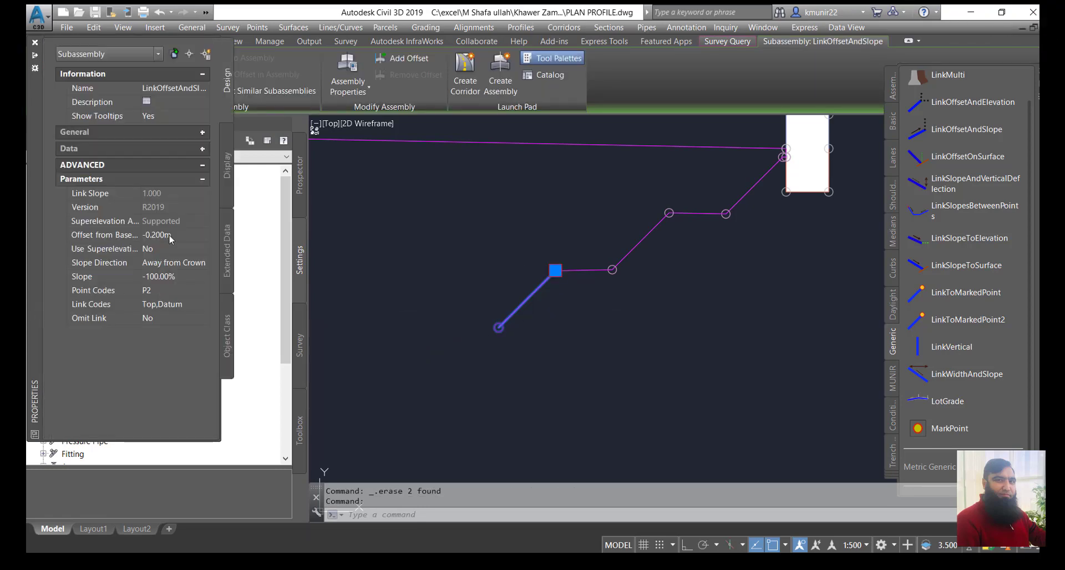
mouse_move(34, 408)
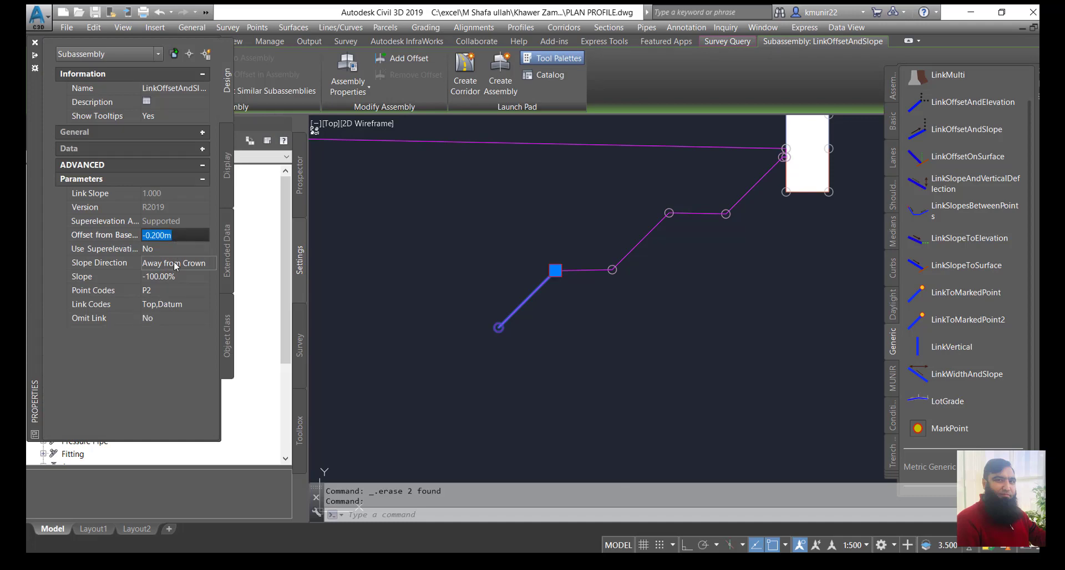
key("Return")
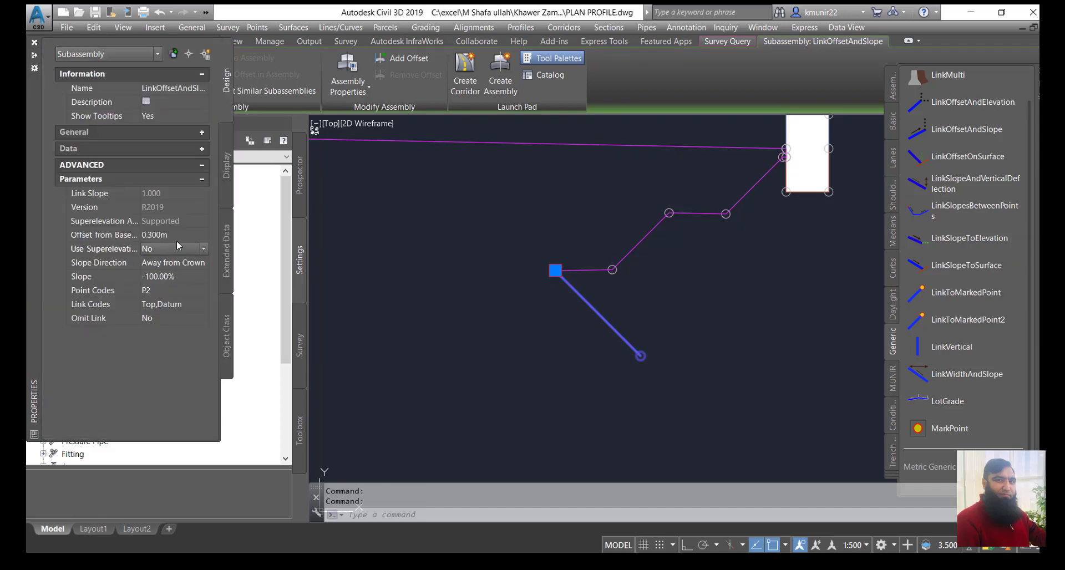
left_click(147, 235)
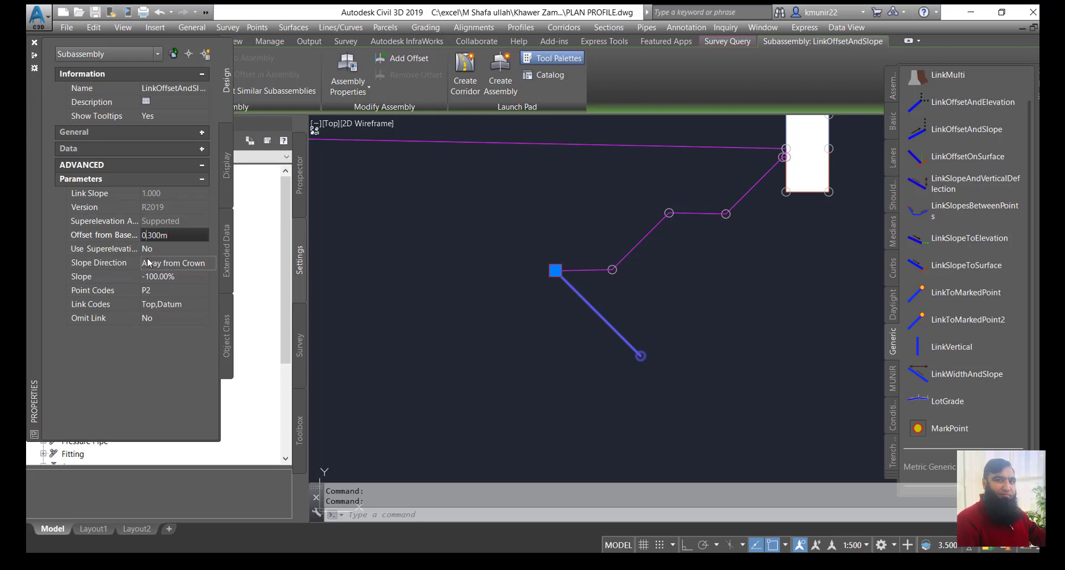
type("-")
key("Escape")
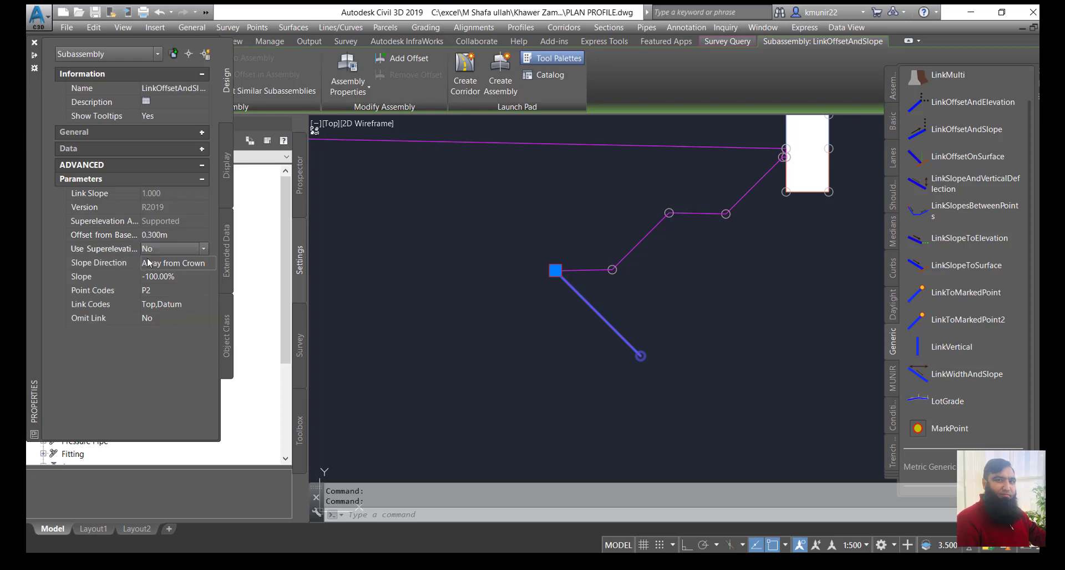
left_click(168, 235)
type("-")
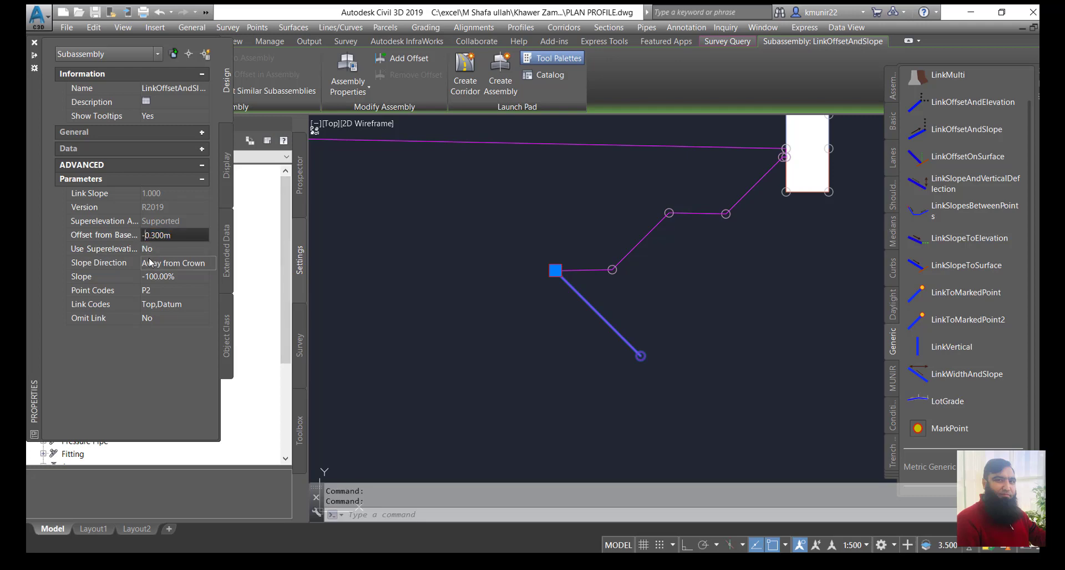
key("Return")
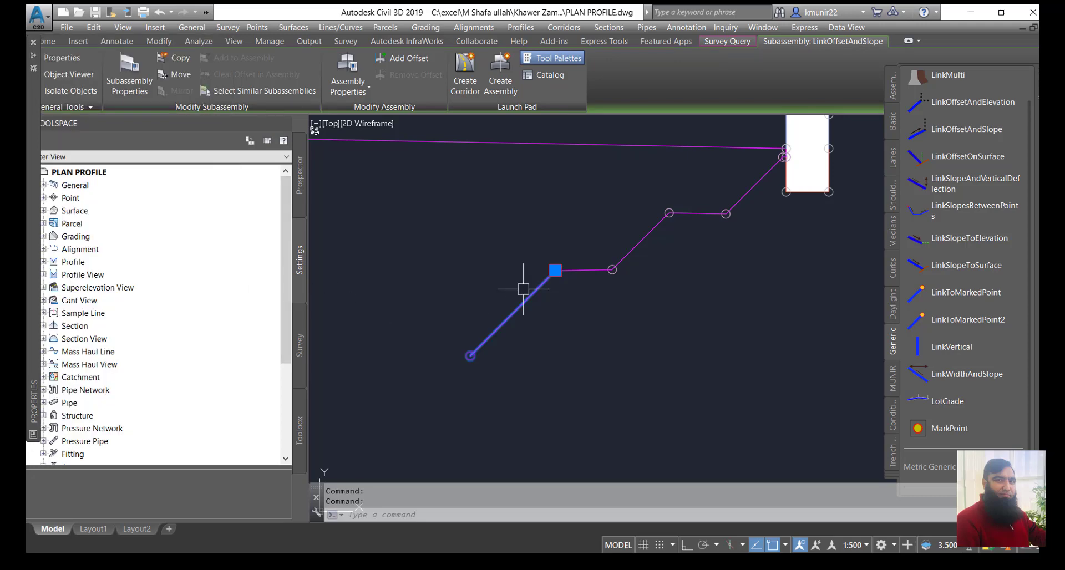
scroll(474, 303, "down", 3)
scroll(593, 258, "up", 2)
scroll(588, 244, "up", 3)
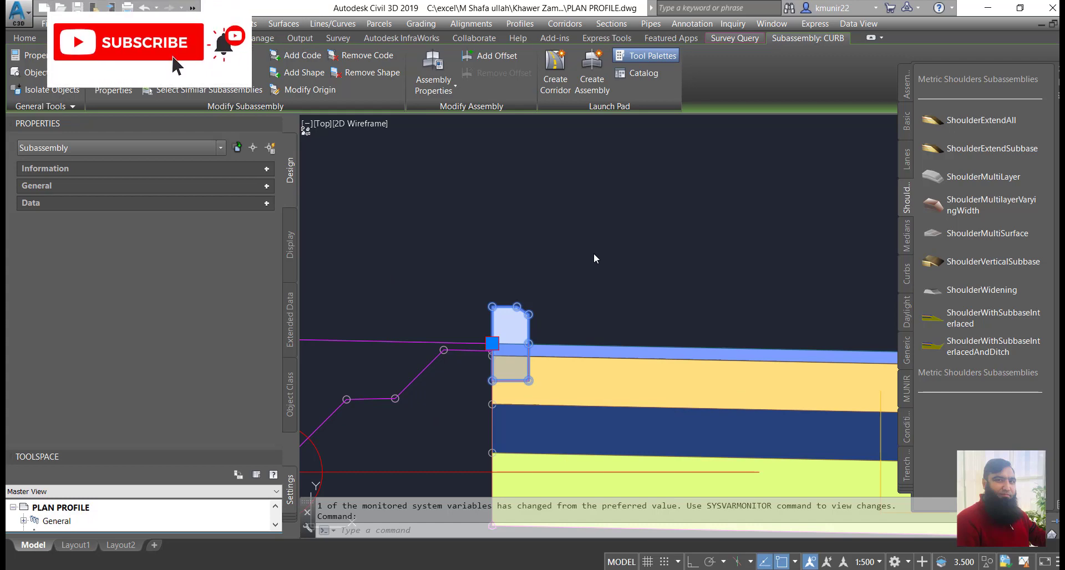
scroll(489, 294, "down", 5)
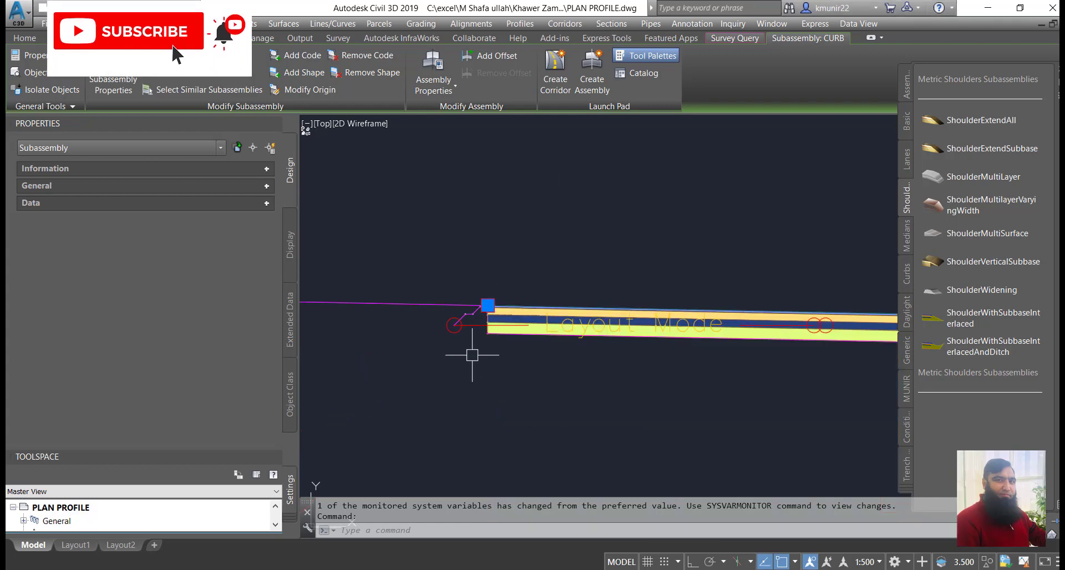
scroll(463, 444, "down", 2)
scroll(464, 444, "down", 2)
scroll(683, 432, "up", 5)
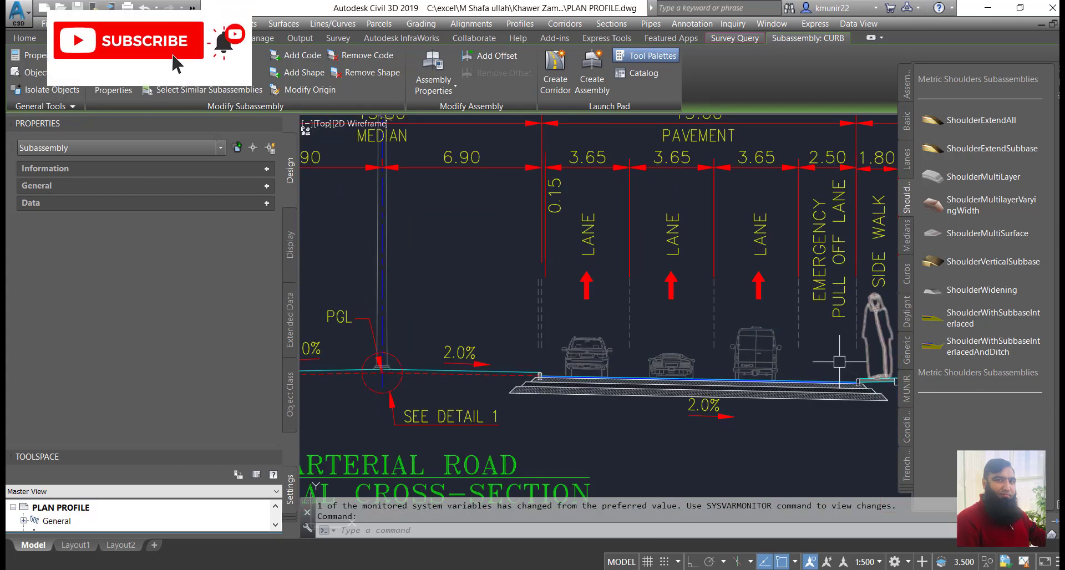
scroll(837, 361, "up", 3)
scroll(837, 361, "down", 4)
scroll(499, 347, "down", 2)
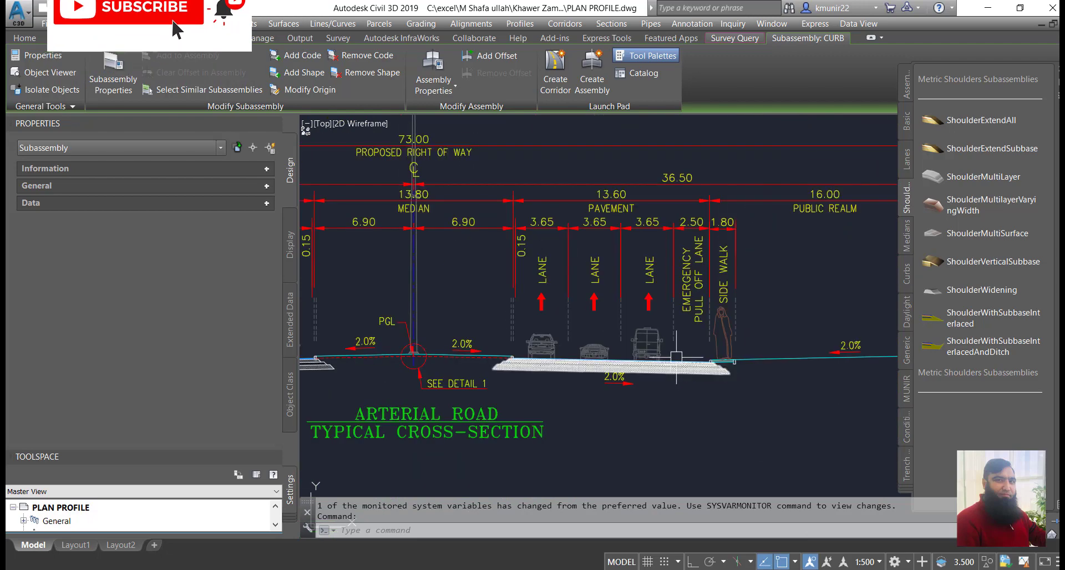
scroll(498, 347, "up", 2)
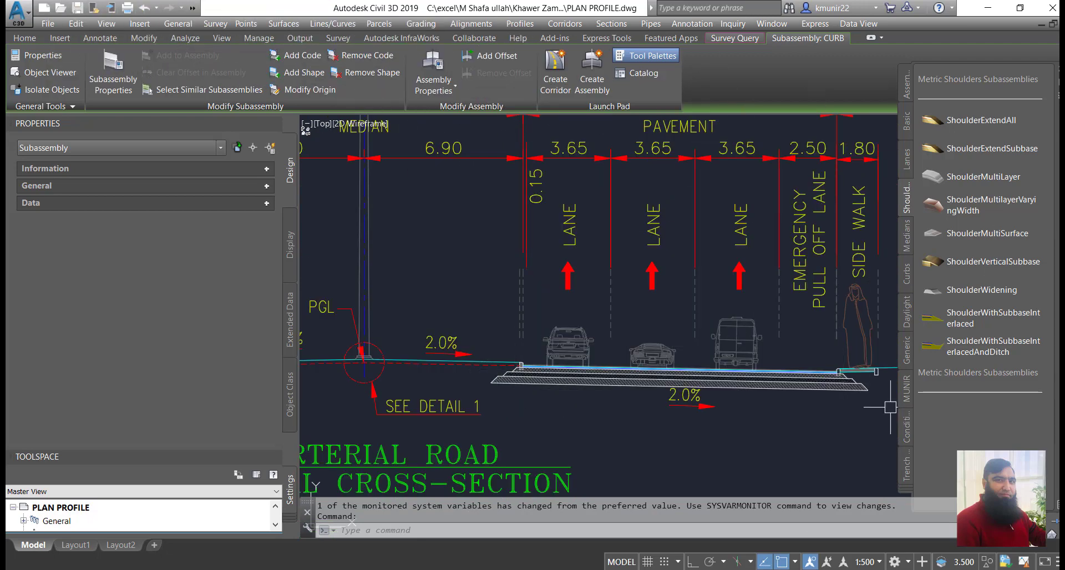
scroll(871, 392, "up", 2)
scroll(872, 392, "up", 2)
scroll(802, 355, "up", 2)
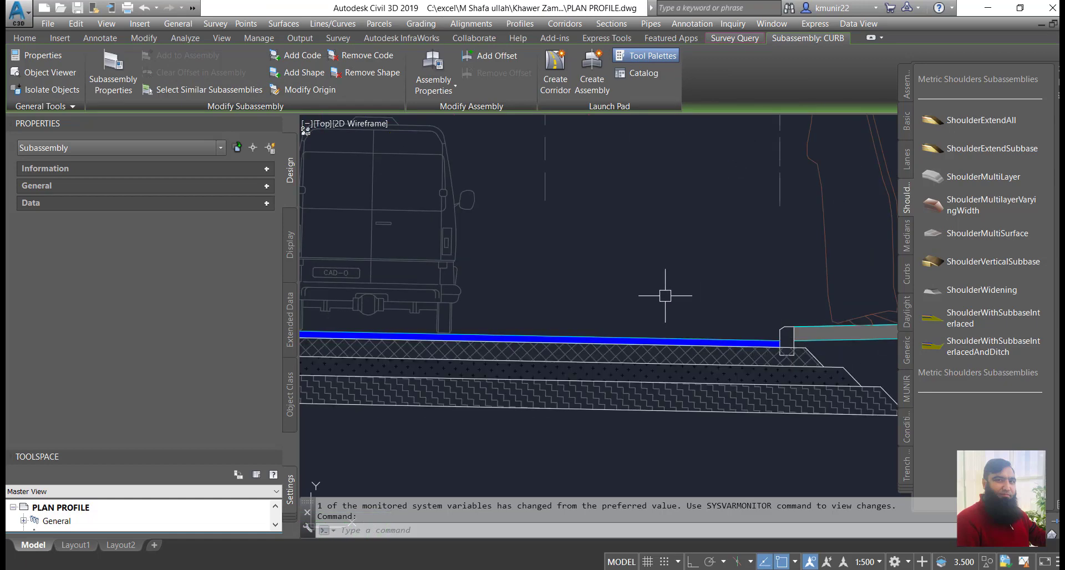
scroll(610, 353, "down", 3)
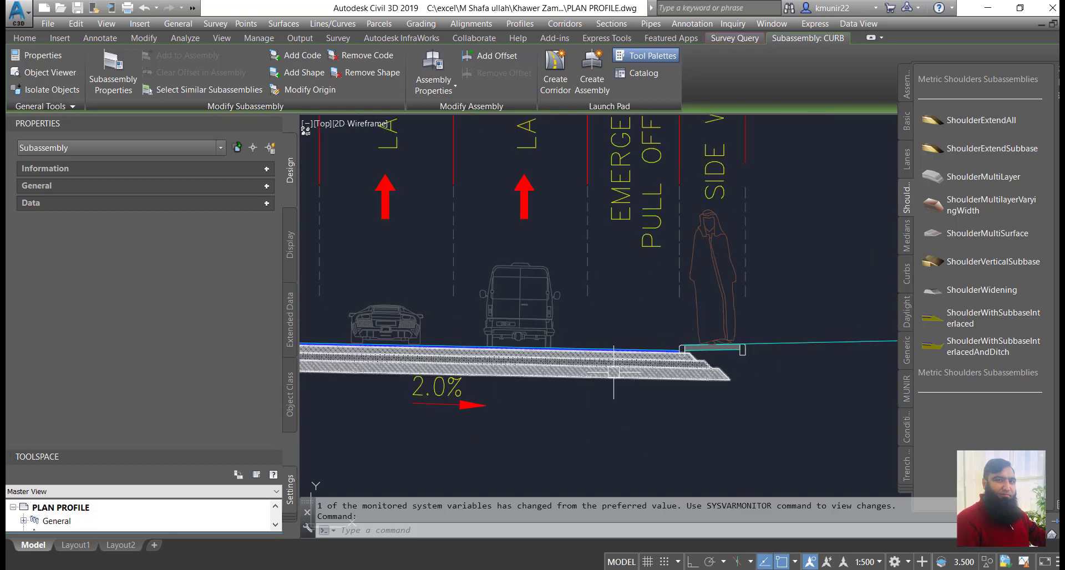
scroll(613, 371, "down", 2)
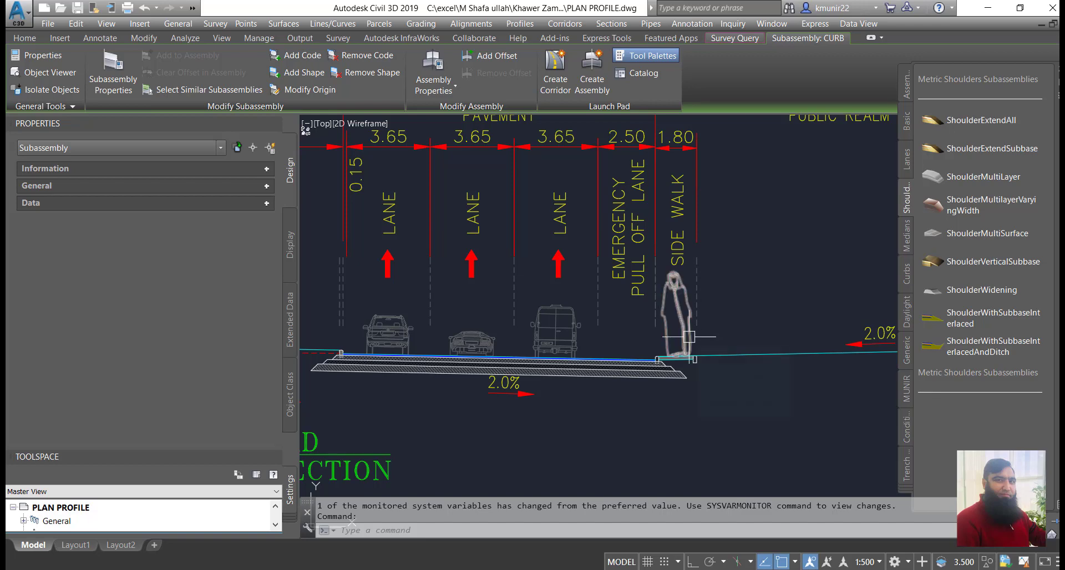
mouse_move(664, 488)
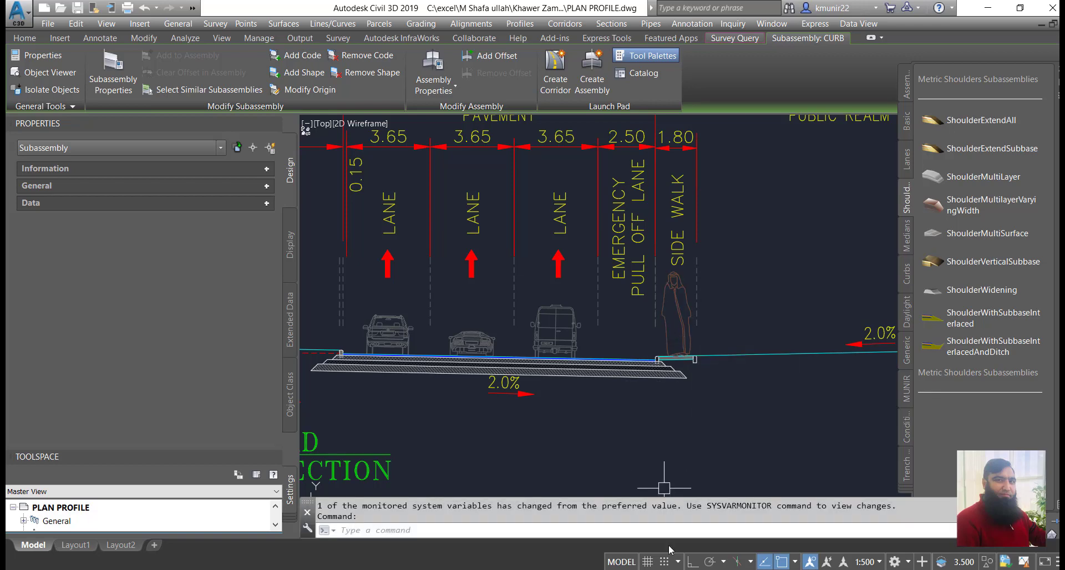
left_click(643, 565)
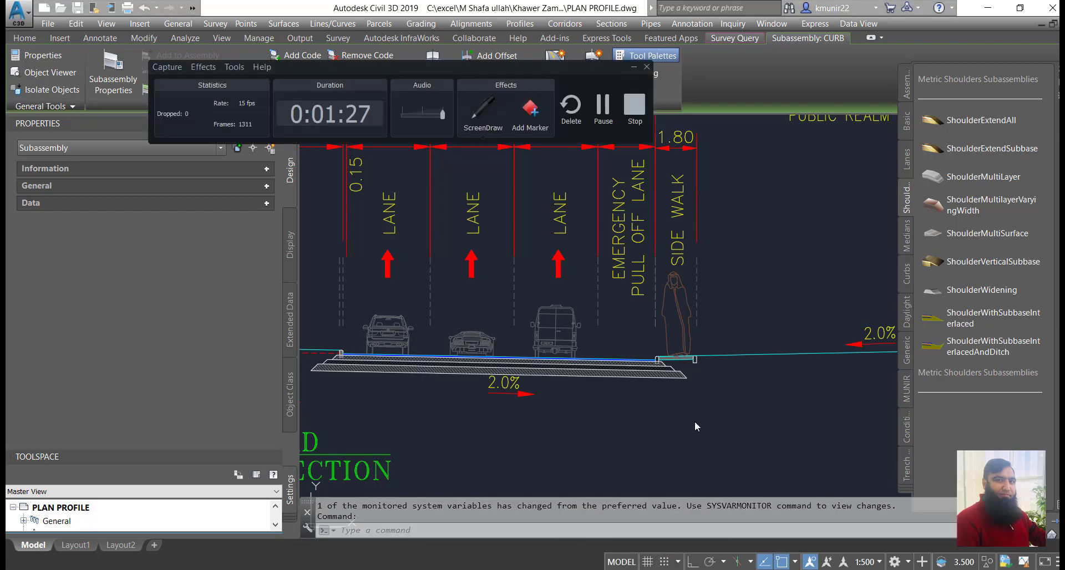